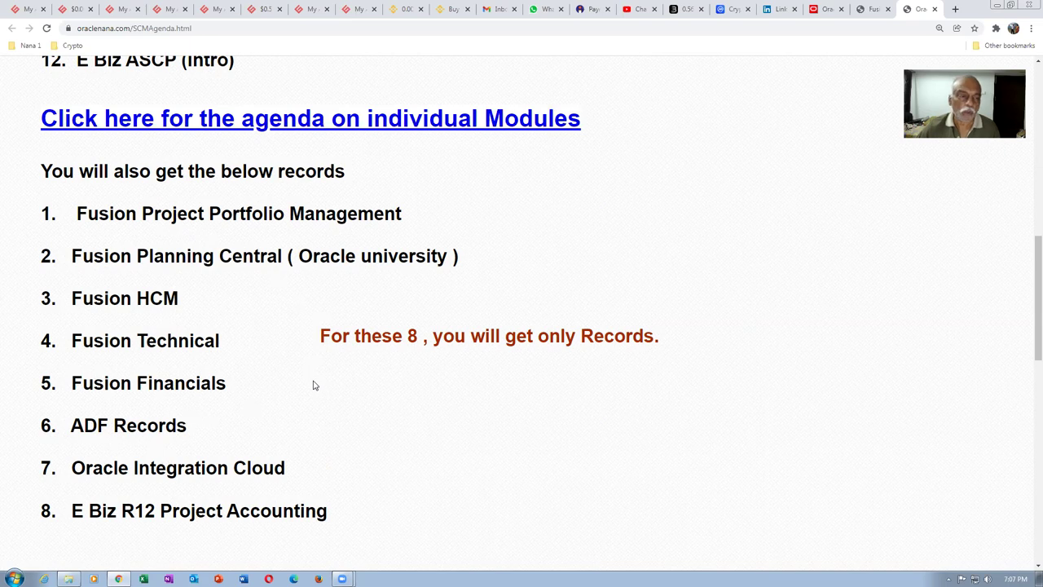
# - Scroll to the top and briefly select the Telegram handle in the payment text
pyautogui.scroll(4, 310, 384)
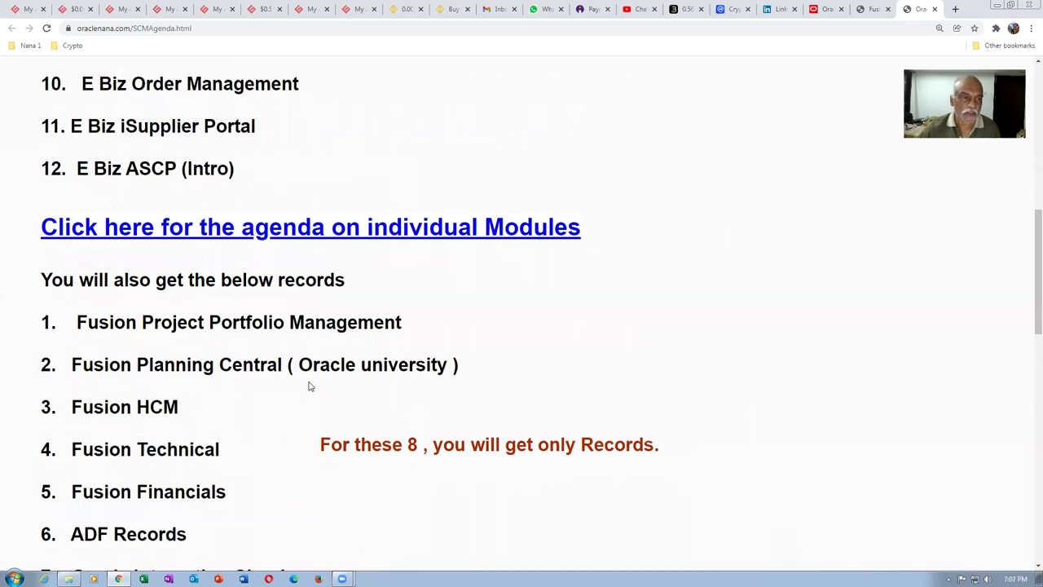
pyautogui.scroll(1, 308, 389)
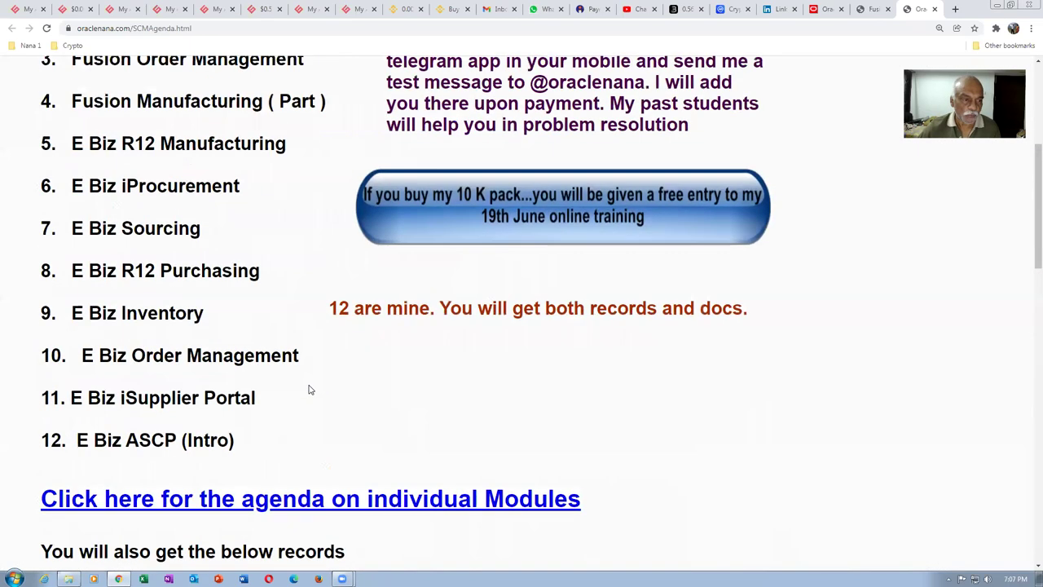
pyautogui.scroll(2, 301, 393)
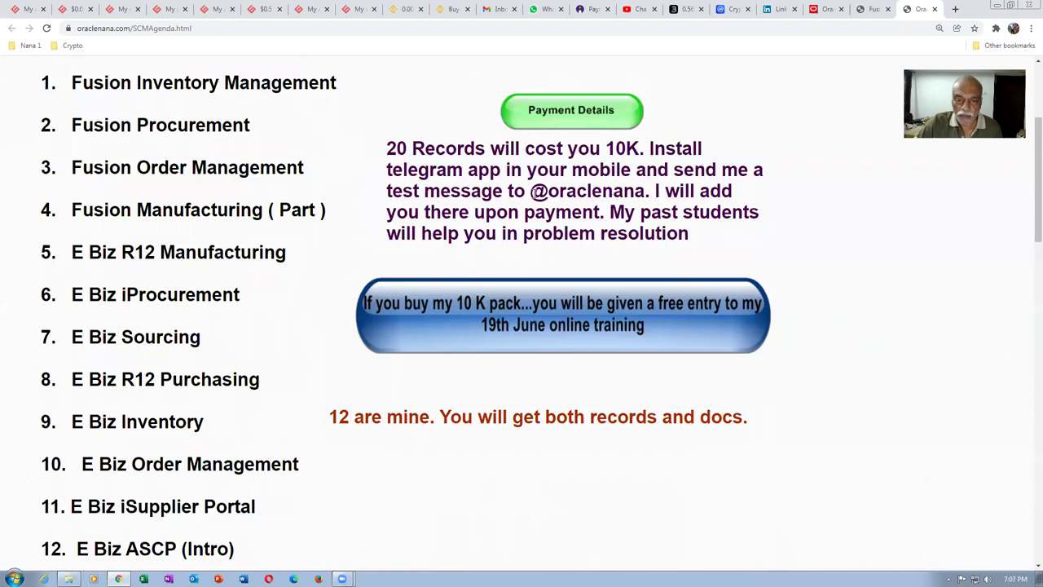
pyautogui.moveTo(534, 191); pyautogui.dragTo(646, 191)
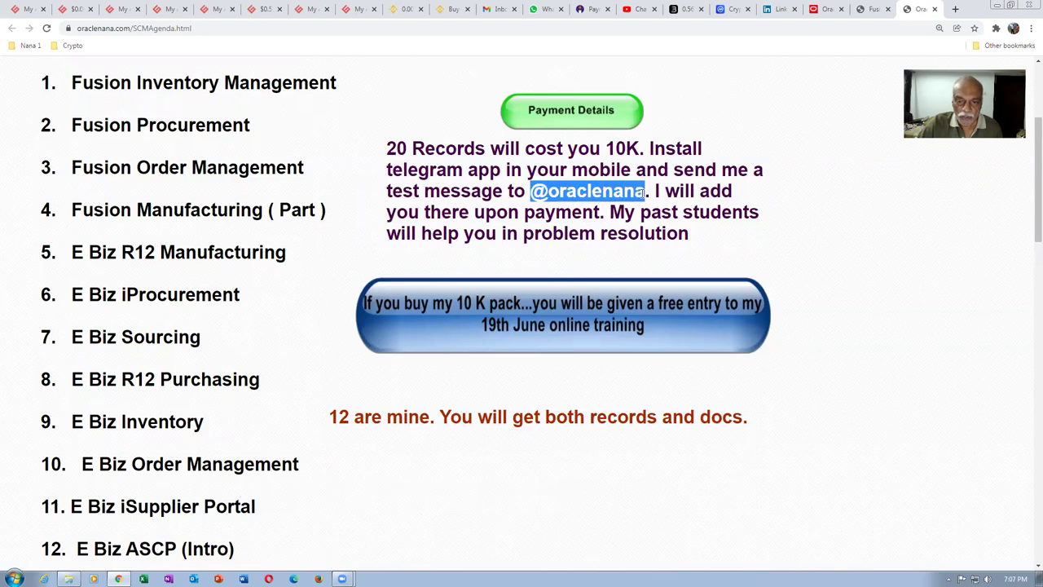
pyautogui.click(798, 254)
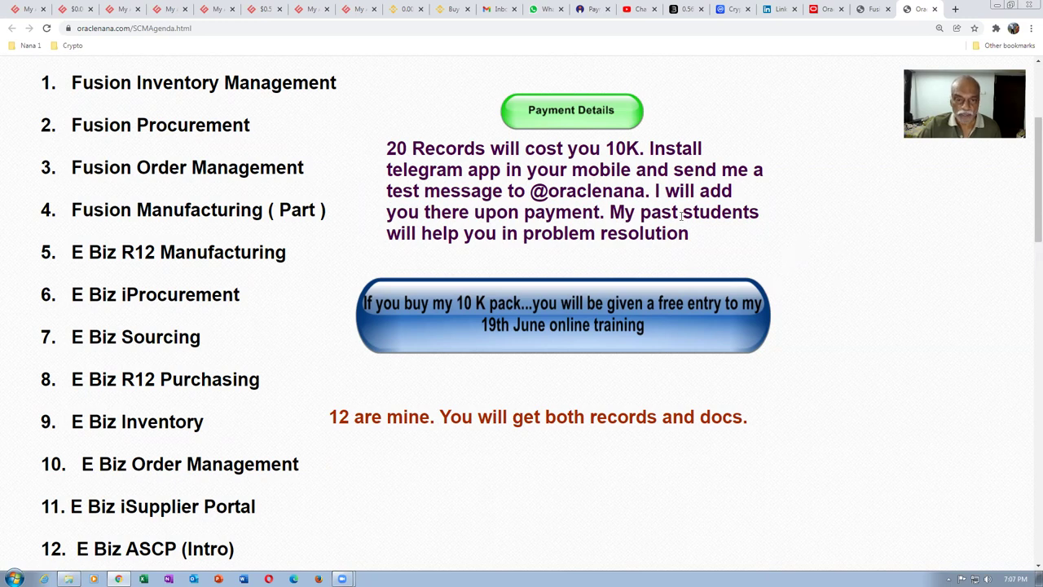
# - Close the SCM agenda tab and switch to the Oracle Fusion welcome page
pyautogui.click(935, 9)
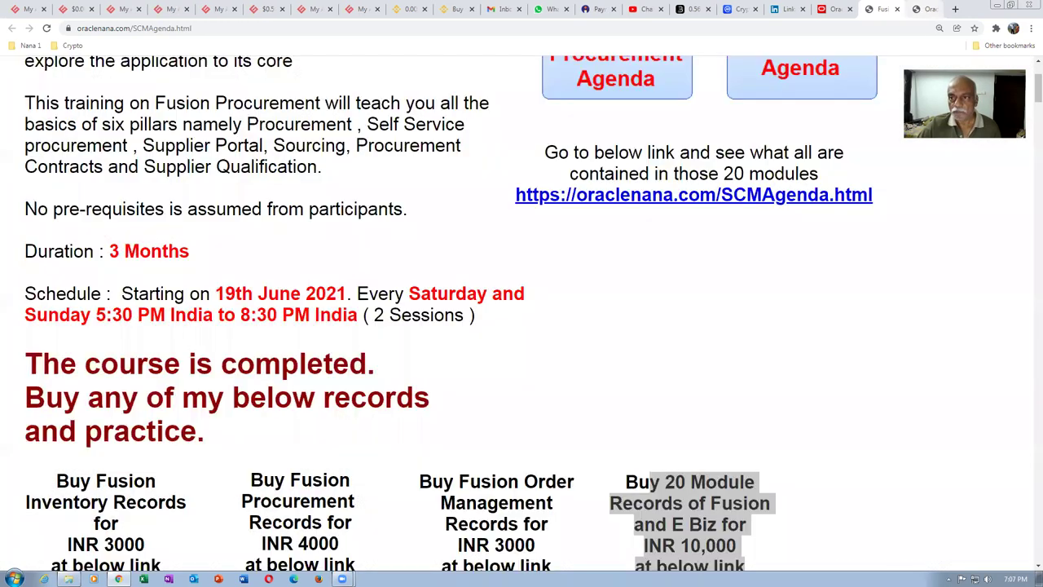
pyautogui.scroll(3, 332, 319)
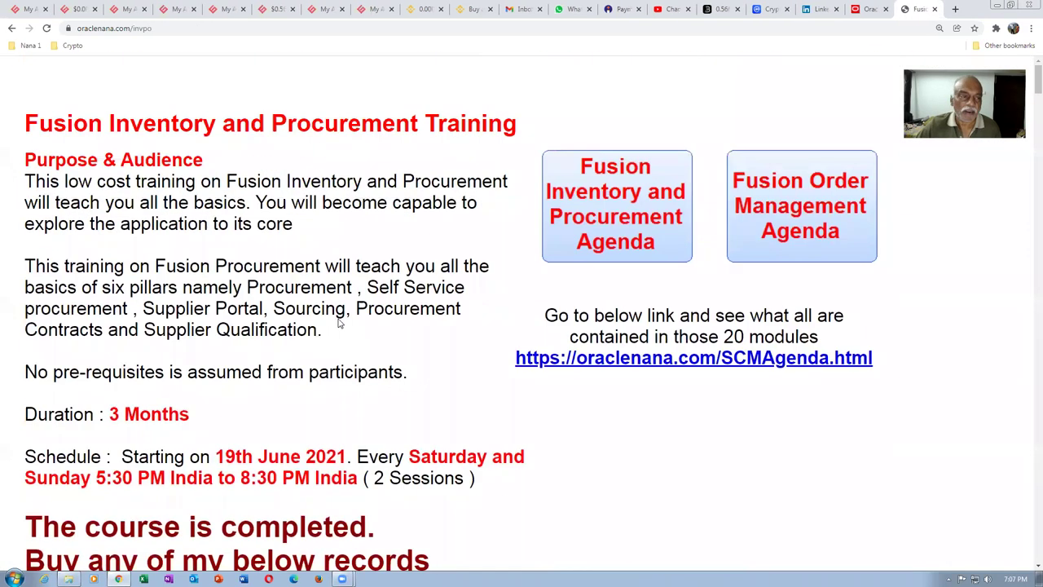
pyautogui.click(94, 28)
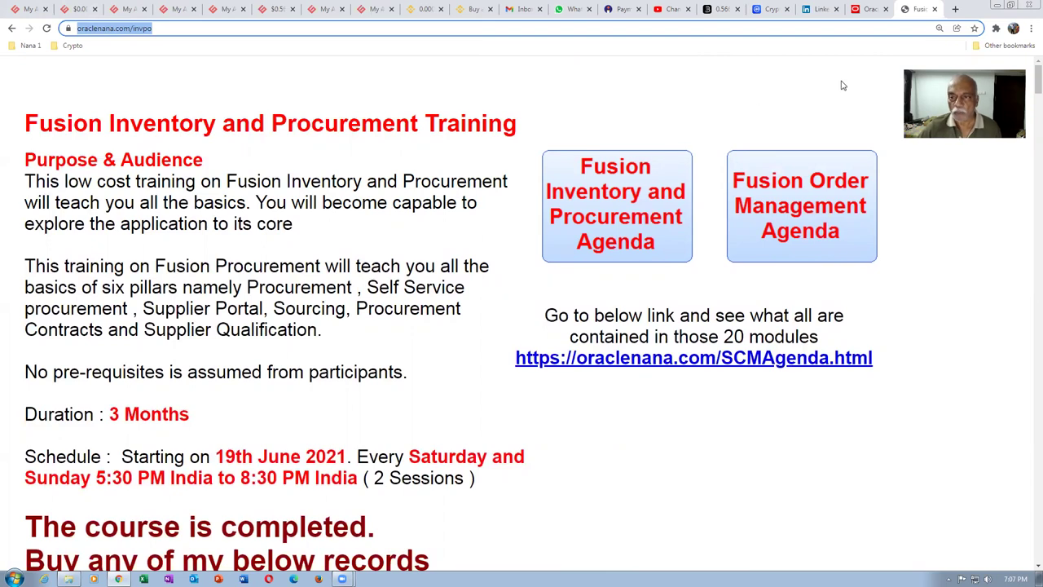
pyautogui.click(870, 9)
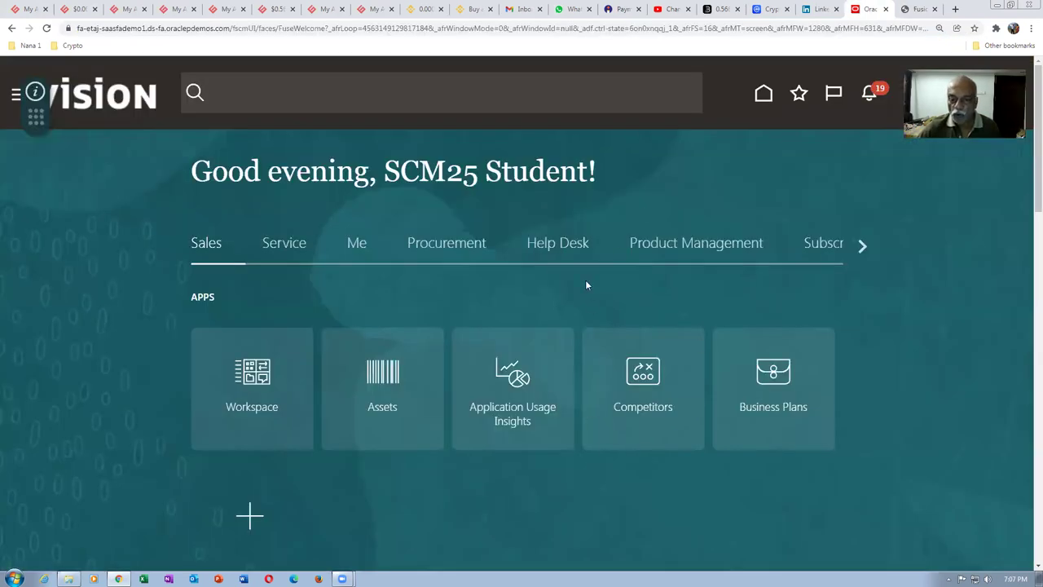
# - Open the Product Information Management tile under Product Management
pyautogui.click(698, 242)
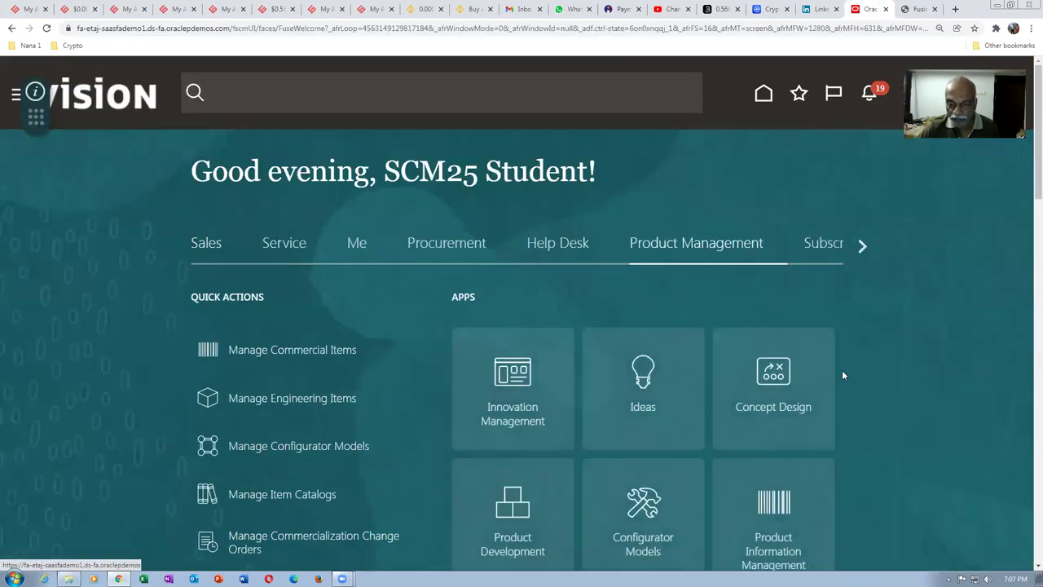
pyautogui.scroll(-1, 843, 375)
pyautogui.click(785, 432)
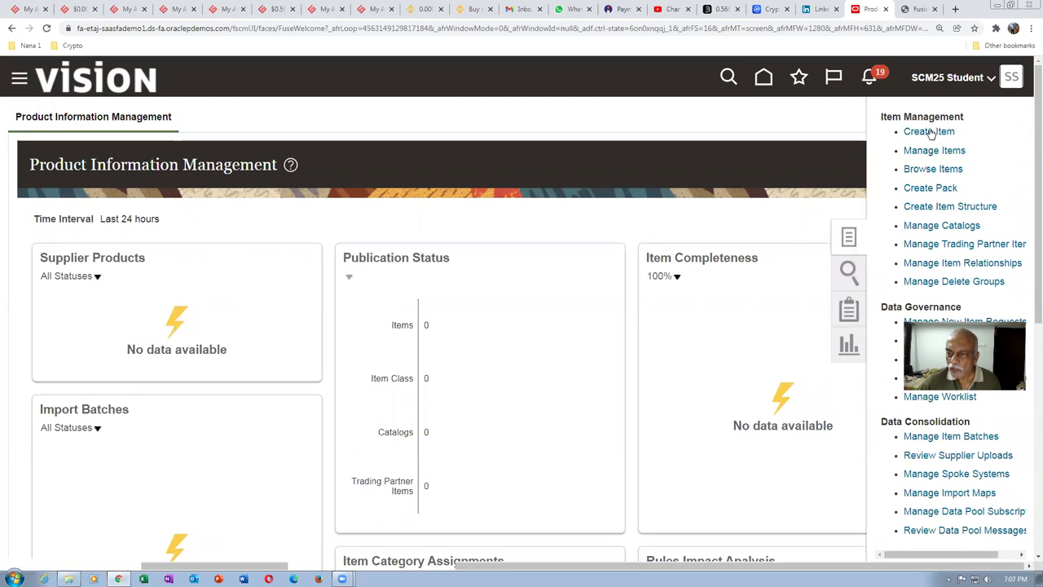
# - Start a new Root Item Class item for organization 000 Operations
pyautogui.click(928, 129)
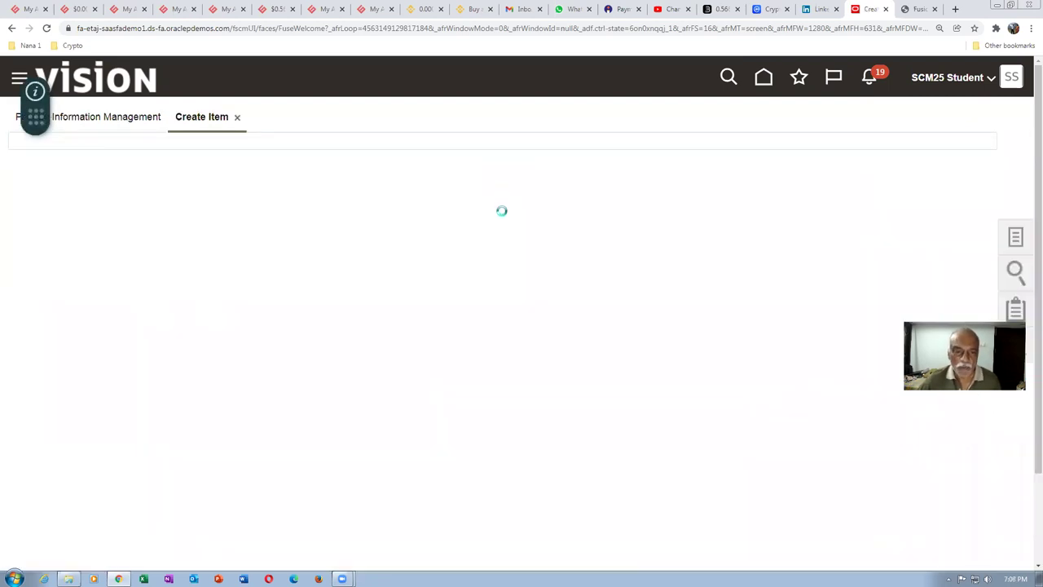
pyautogui.write('000')
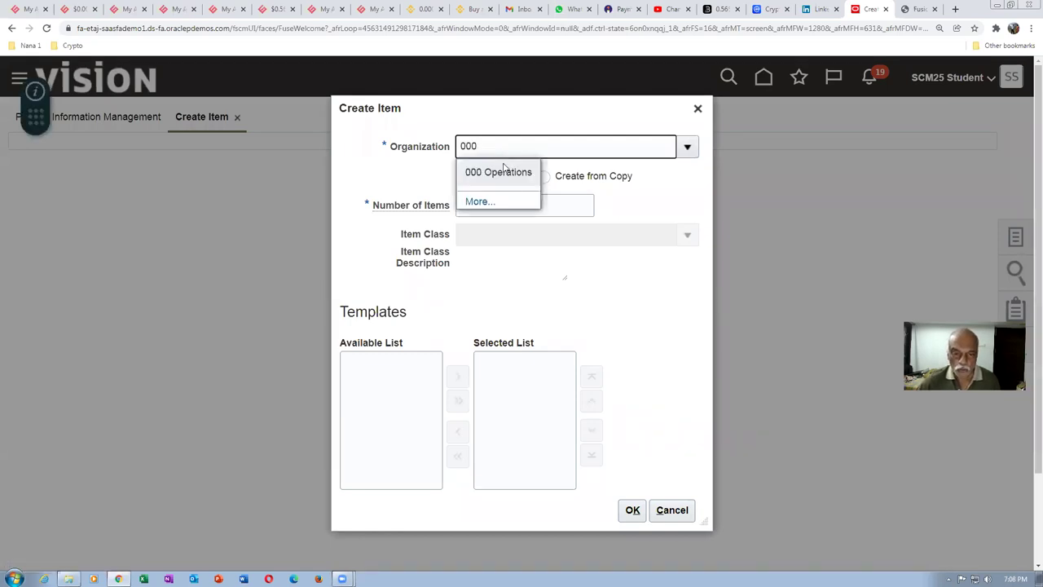
pyautogui.click(511, 173)
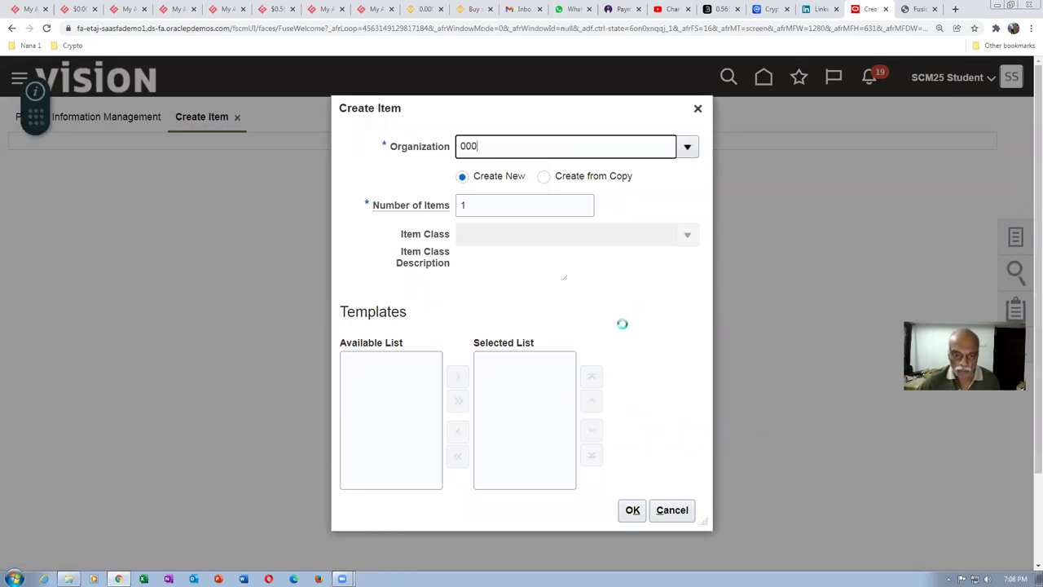
pyautogui.click(705, 510)
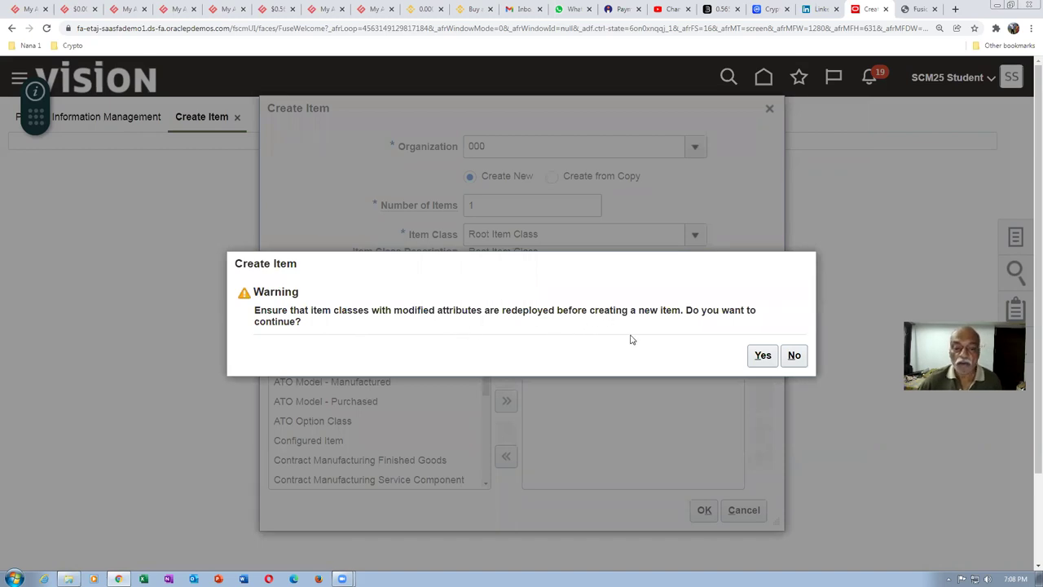
# - Accept the redeployment warning so the blank Create Item page loads
pyautogui.click(761, 355)
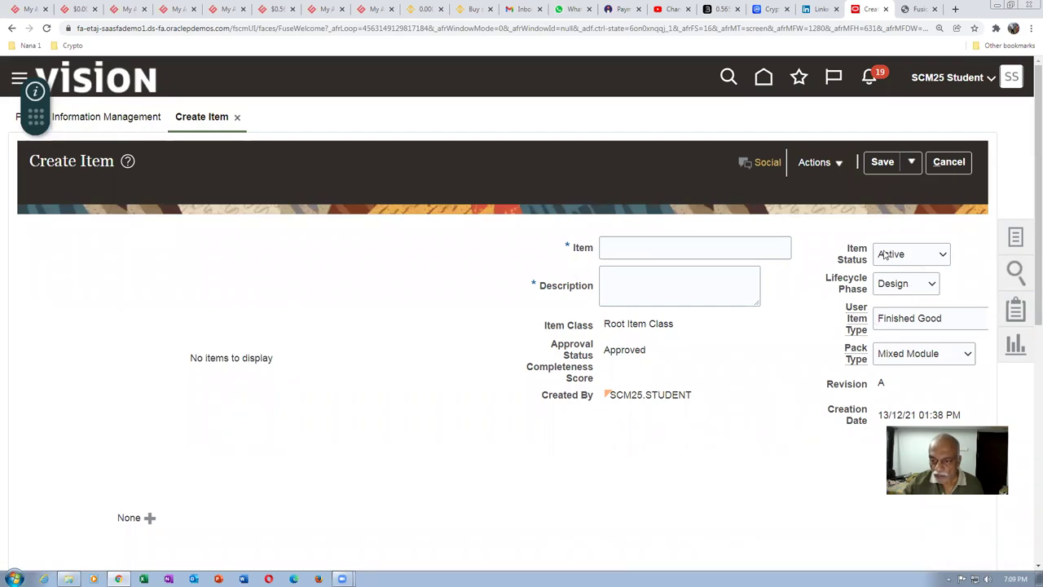
# - Enter 1t2_drop_ship as the Item name and paste the same text into Description
pyautogui.click(628, 249)
pyautogui.write('1t2')
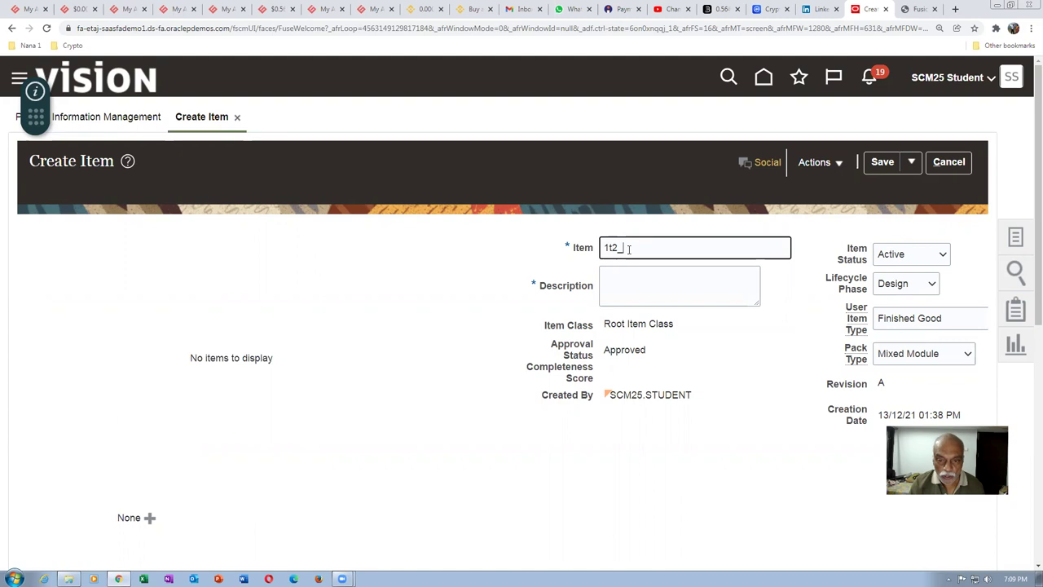
pyautogui.write('_drop_ship')
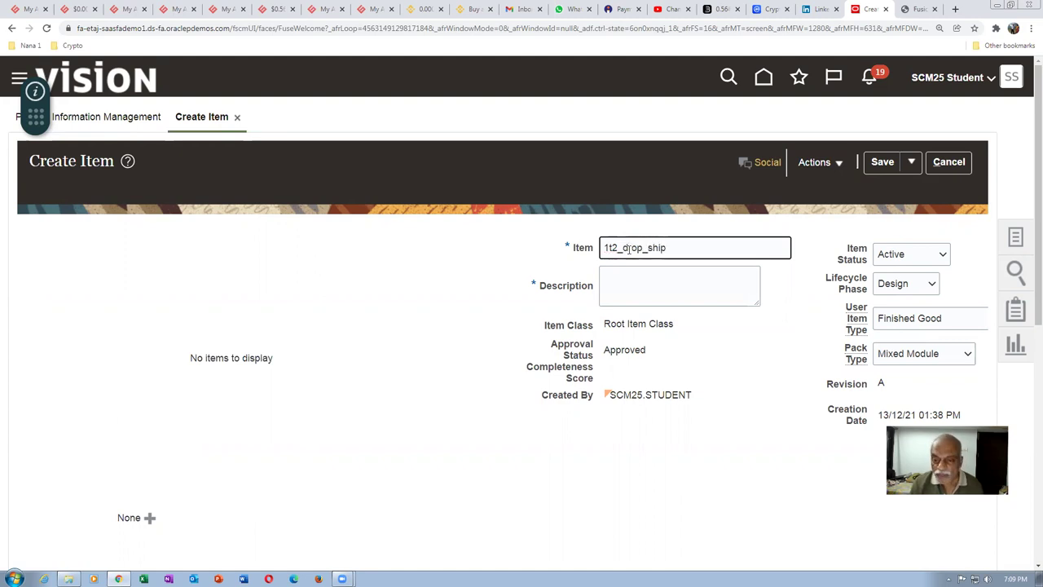
pyautogui.click(646, 291)
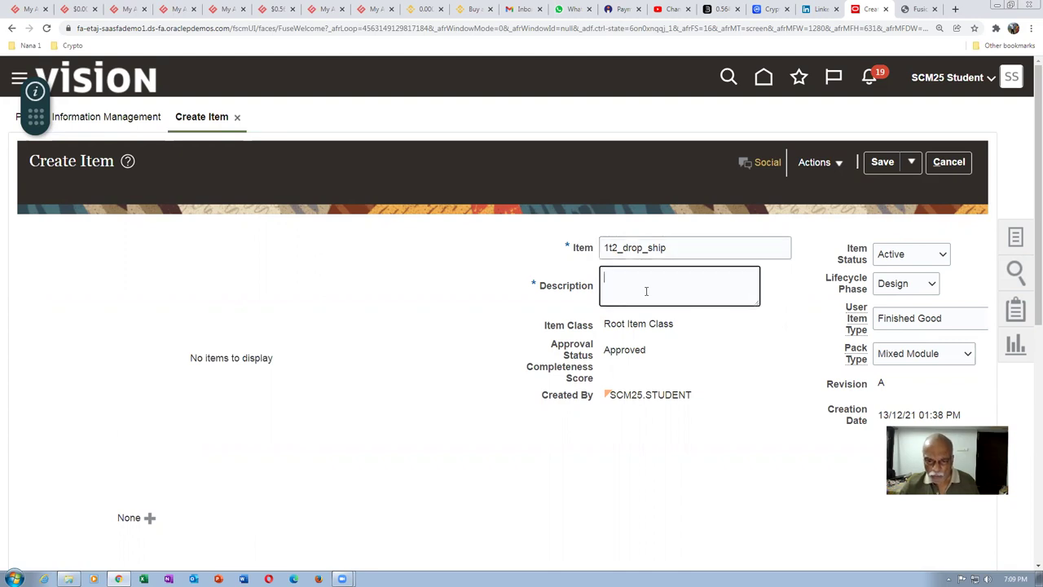
pyautogui.moveTo(678, 249); pyautogui.dragTo(596, 263)
pyautogui.hotkey('ctrl', 'c')
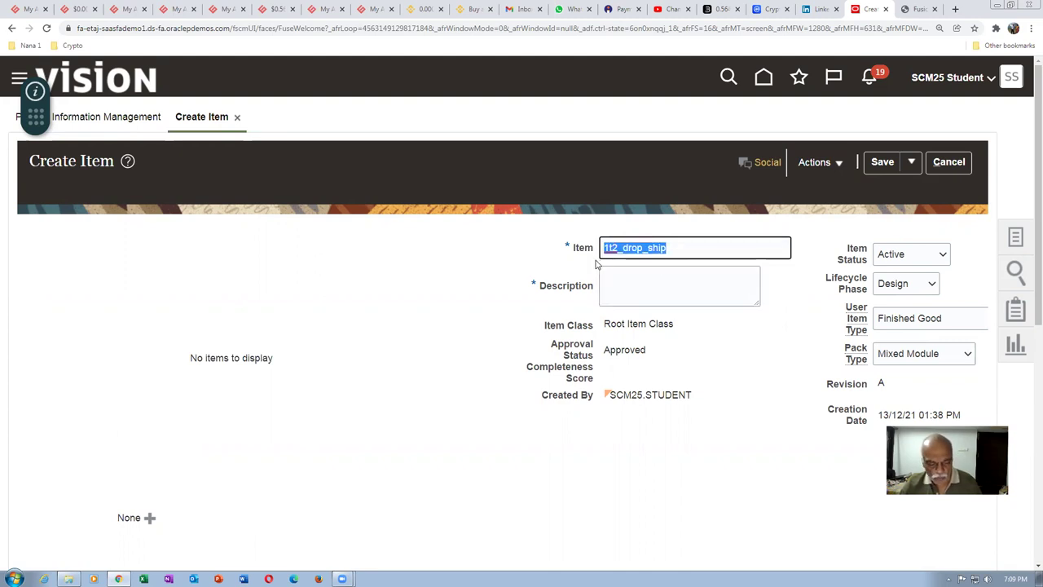
pyautogui.click(621, 285)
pyautogui.hotkey('ctrl', 'v')
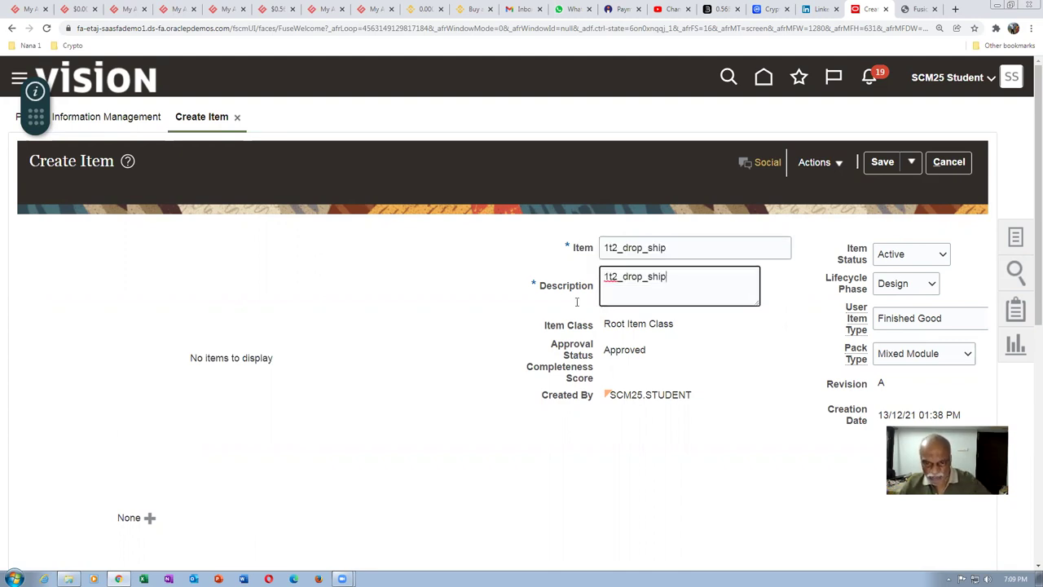
pyautogui.scroll(-1, 418, 325)
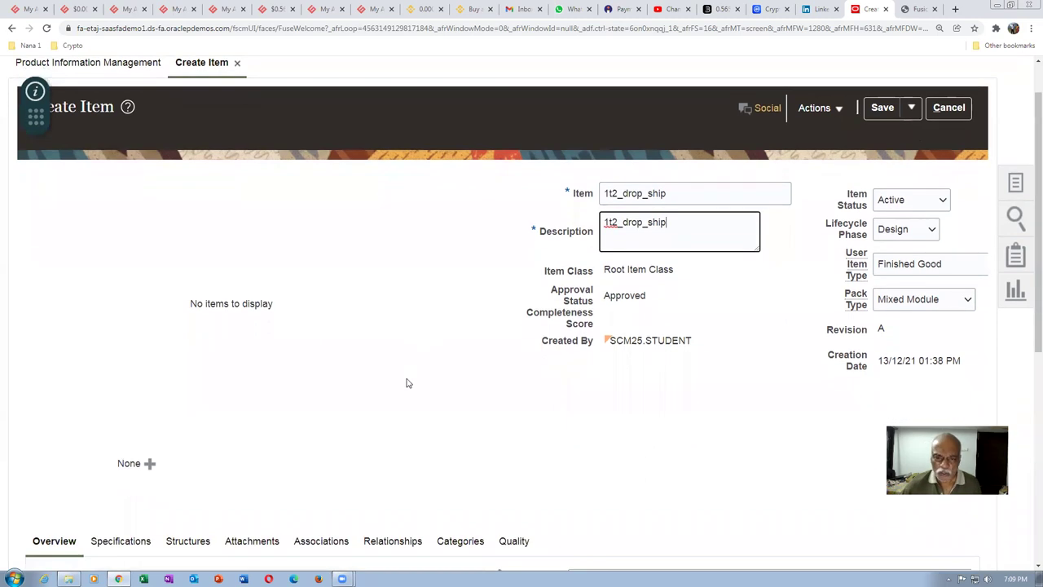
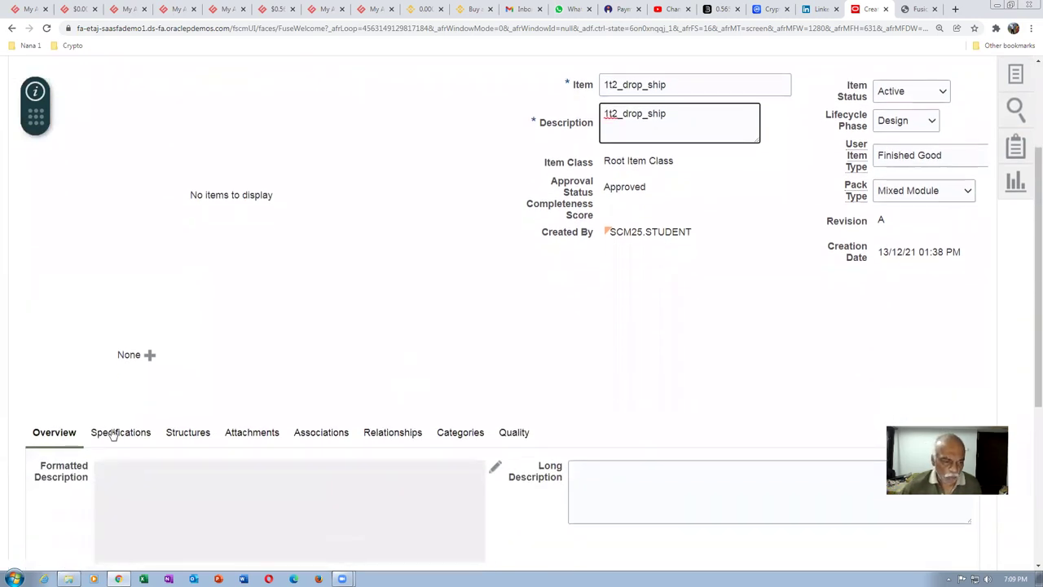
# - Review the item's Specifications, including its Manufacturing and Sales and Order Management attributes
pyautogui.click(113, 433)
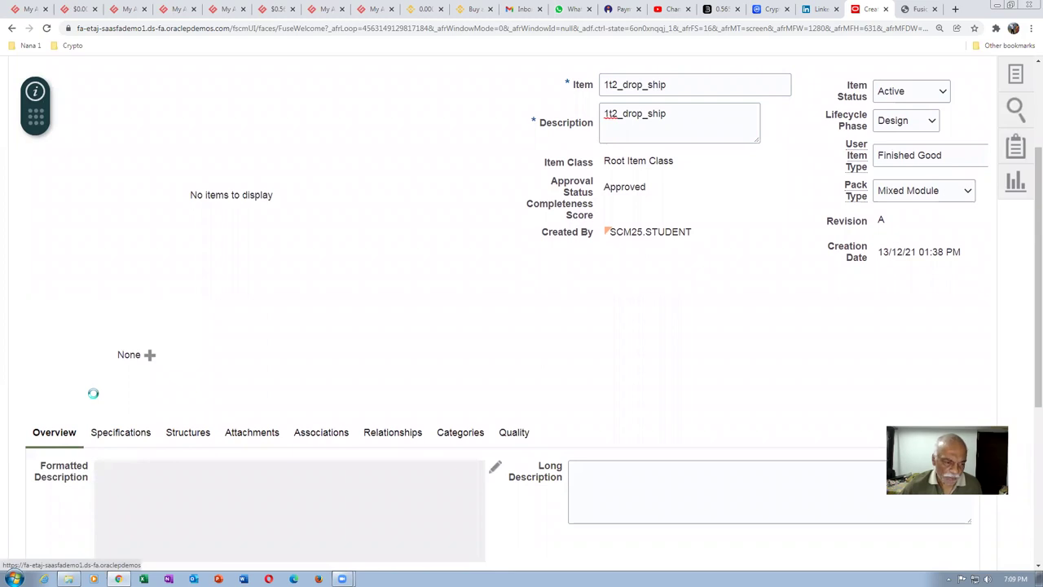
pyautogui.scroll(-2, 93, 394)
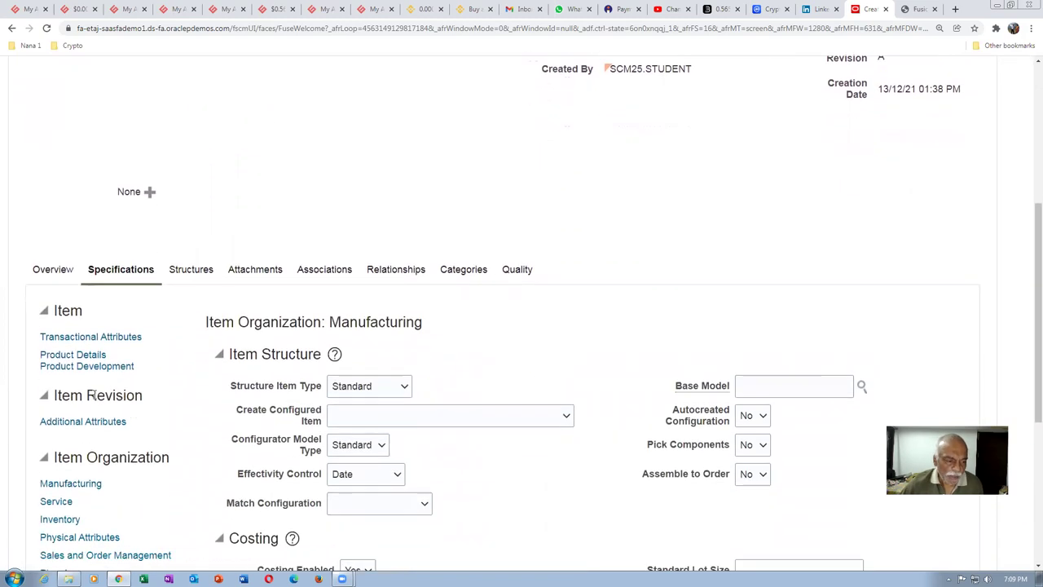
pyautogui.scroll(-2, 94, 404)
pyautogui.click(103, 447)
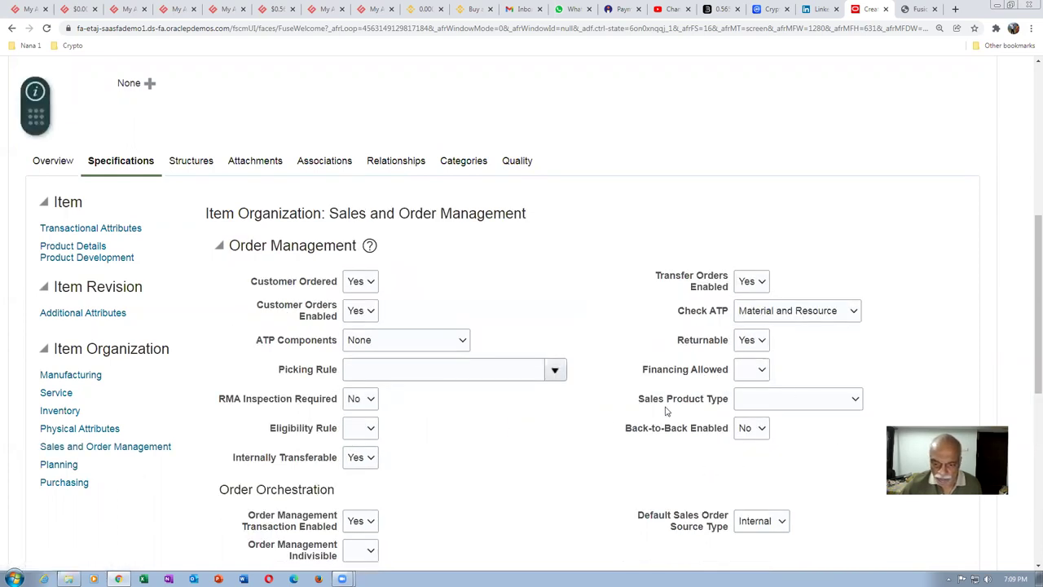
pyautogui.moveTo(741, 508)
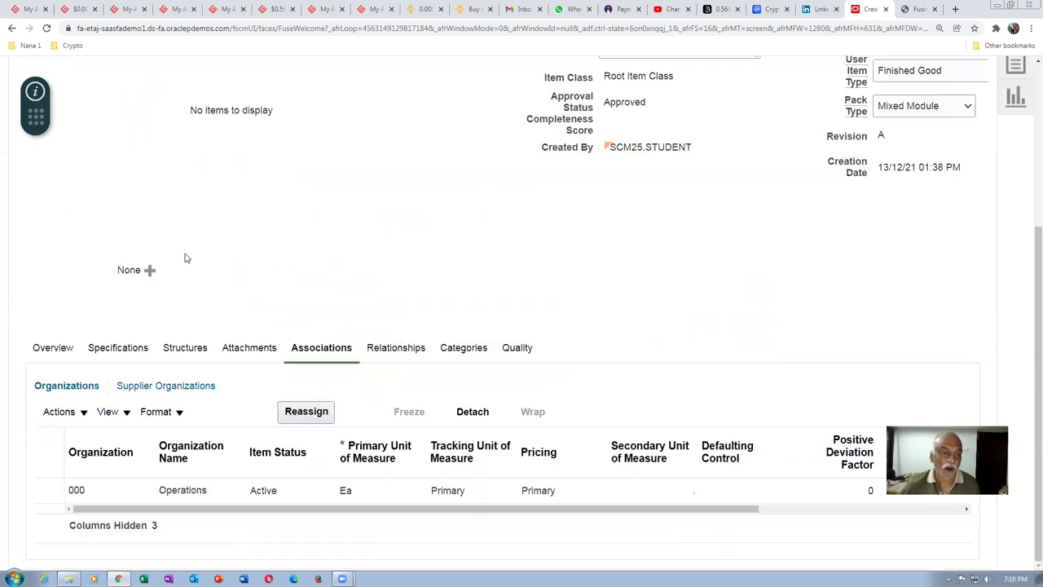
# - Search organization 002 and add Atlanta to the item's organization associations
pyautogui.click(67, 417)
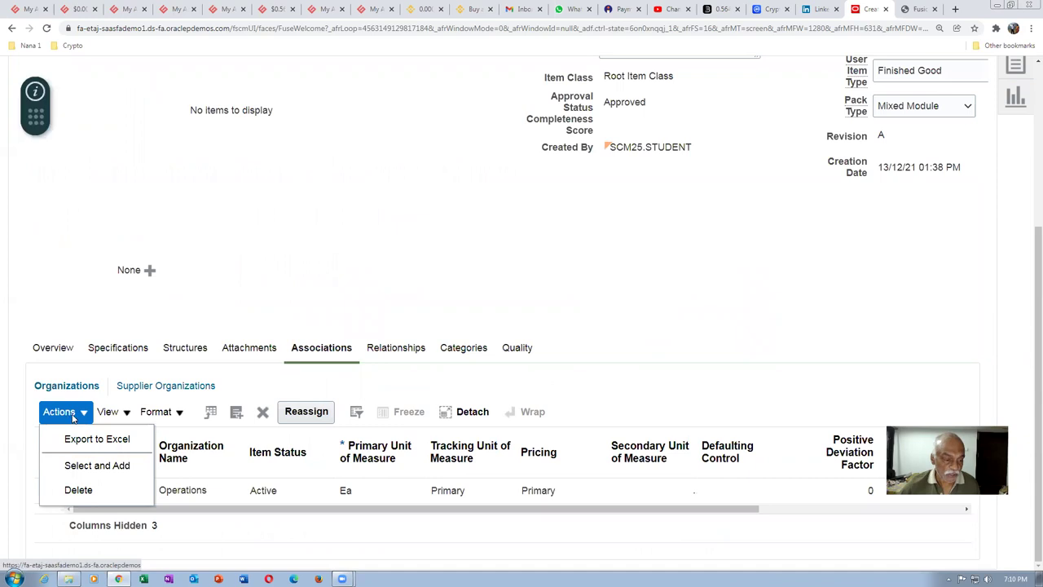
pyautogui.click(81, 465)
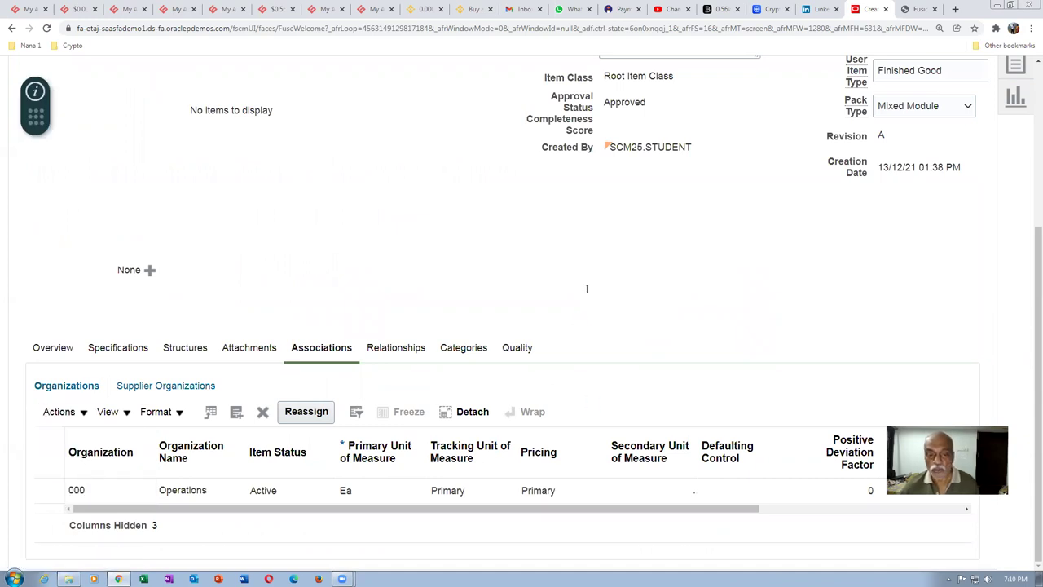
pyautogui.write('002')
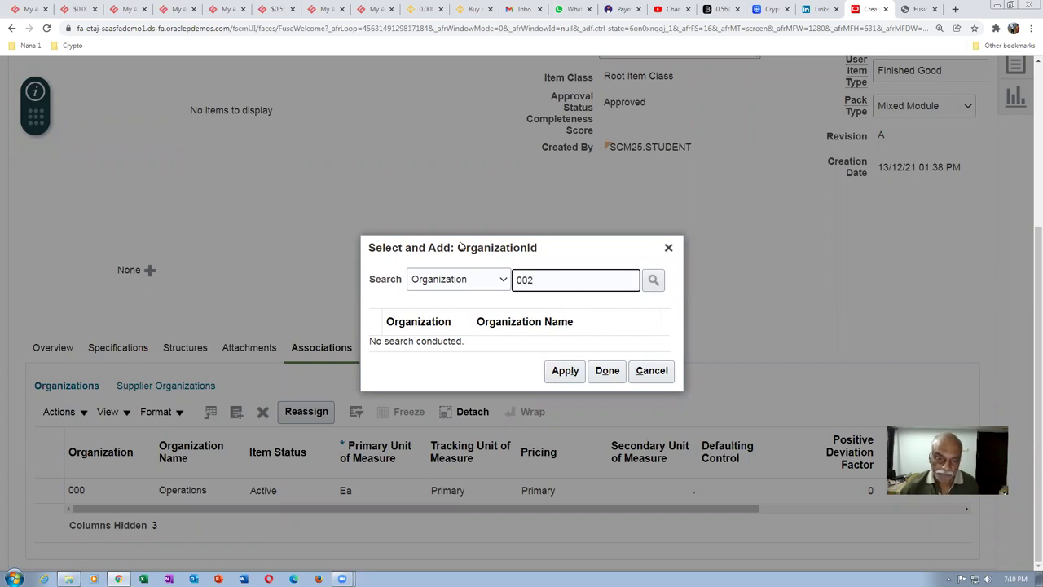
pyautogui.press('Return')
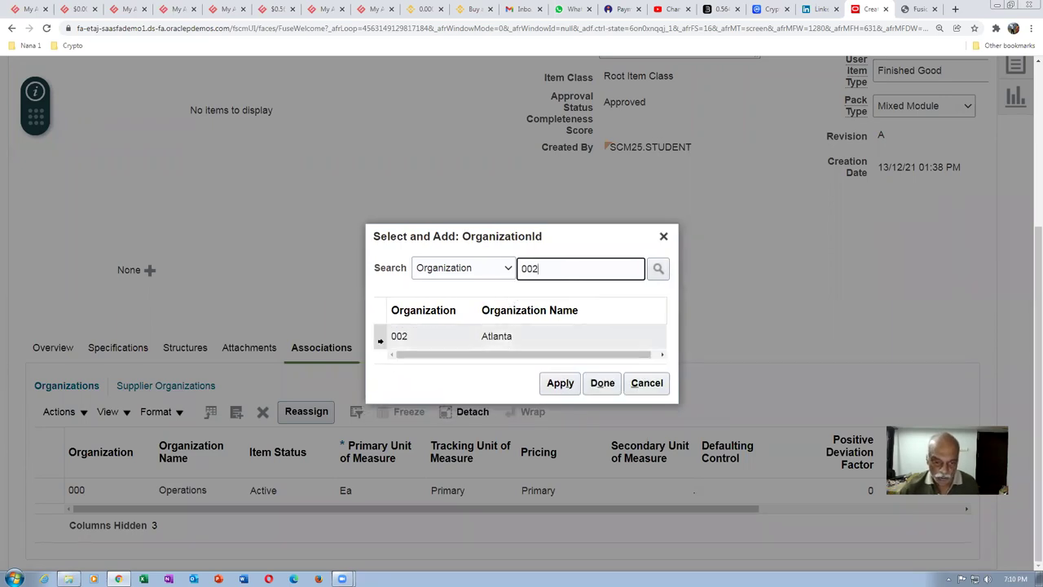
pyautogui.click(392, 340)
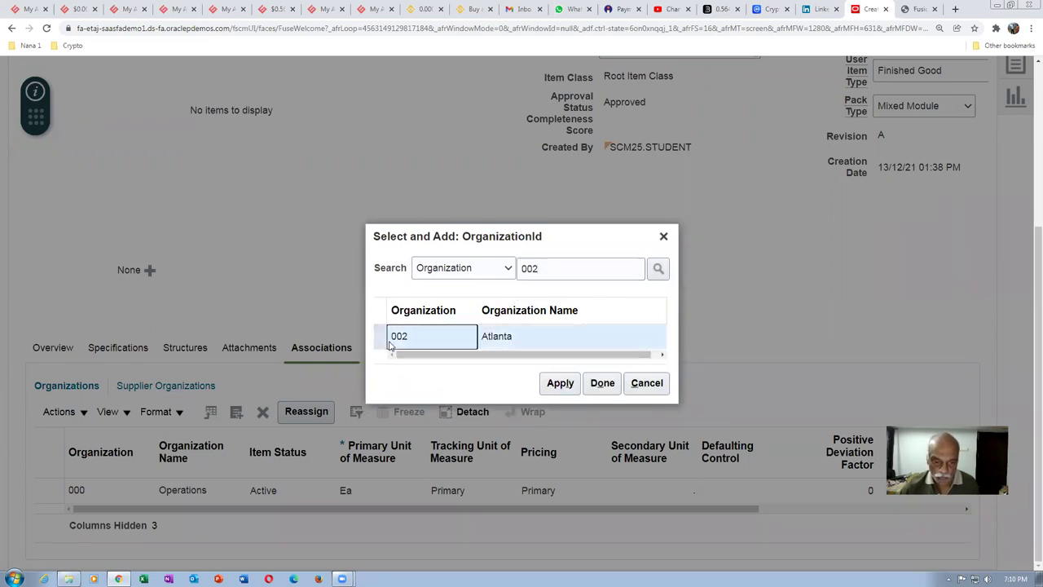
pyautogui.click(601, 384)
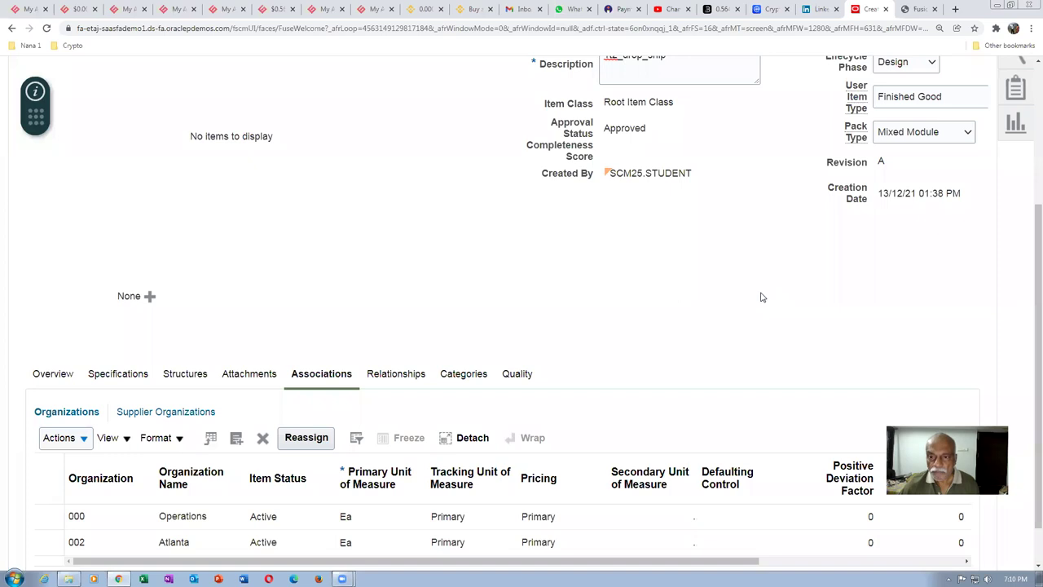
pyautogui.scroll(3, 762, 296)
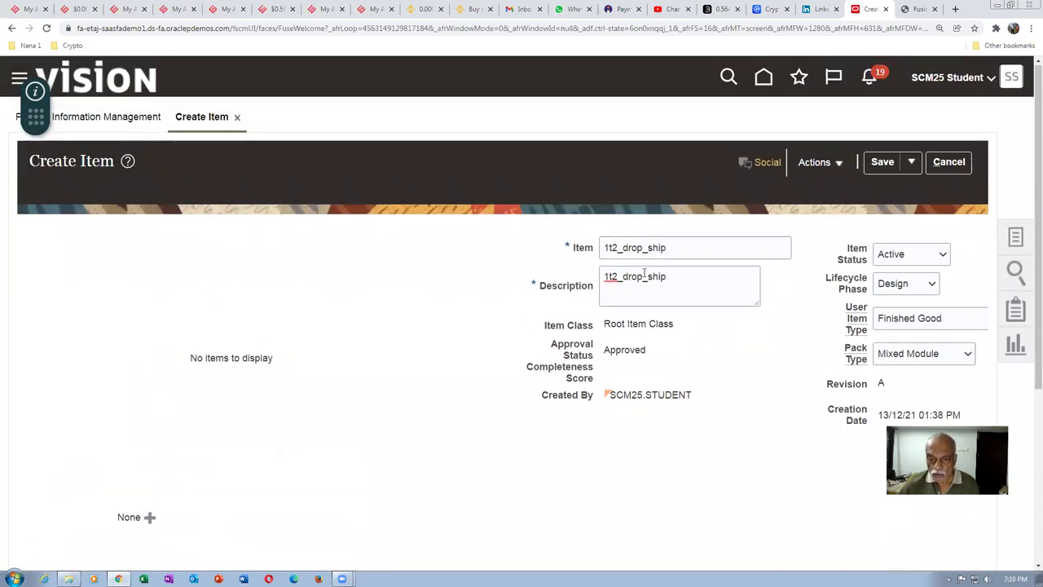
# - Save and close the item, then go to the Supply Chain Planning work area
pyautogui.click(911, 163)
pyautogui.click(908, 192)
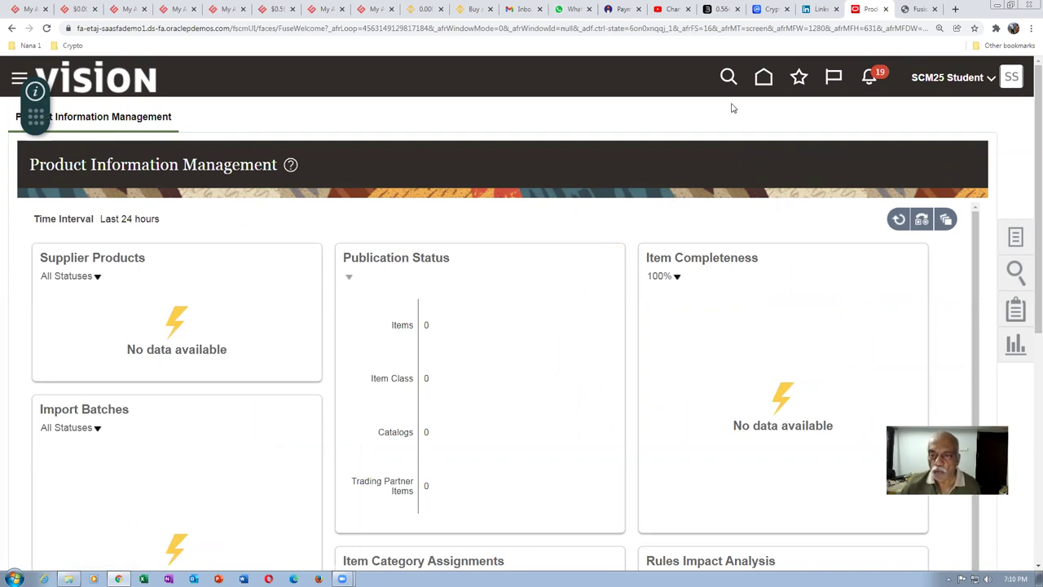
pyautogui.click(763, 76)
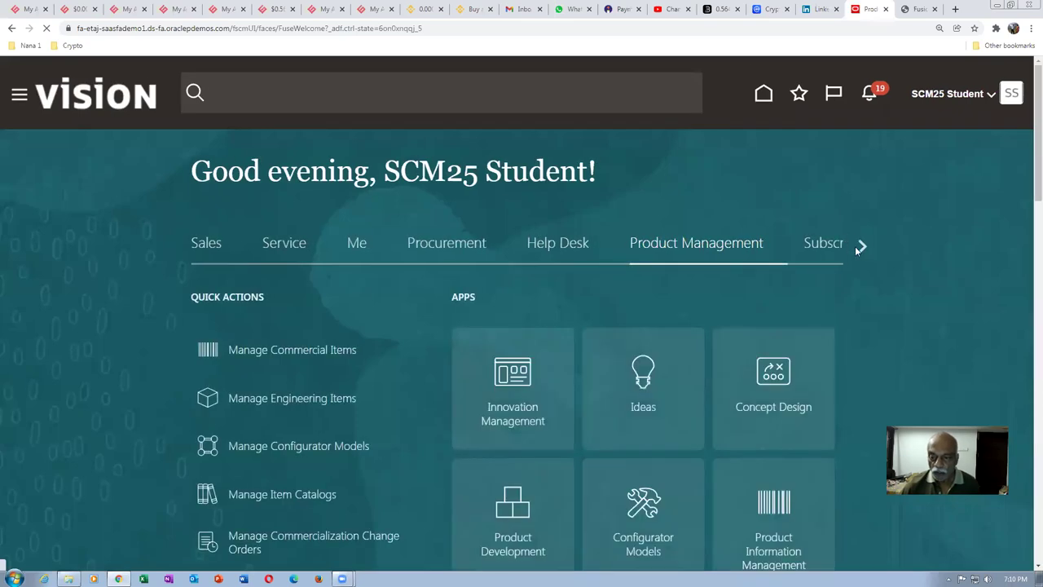
pyautogui.click(861, 247)
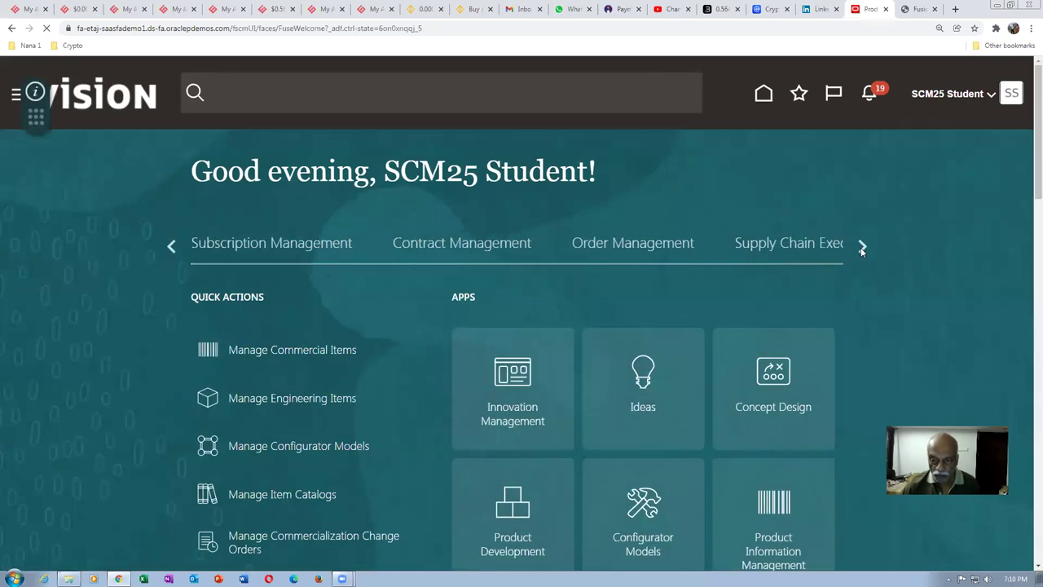
pyautogui.click(862, 247)
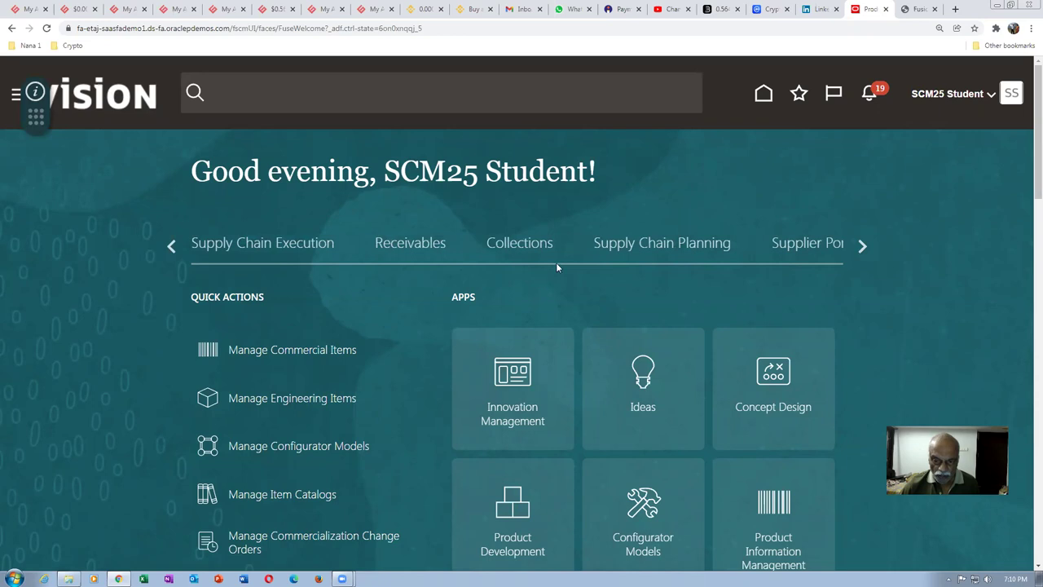
pyautogui.click(663, 244)
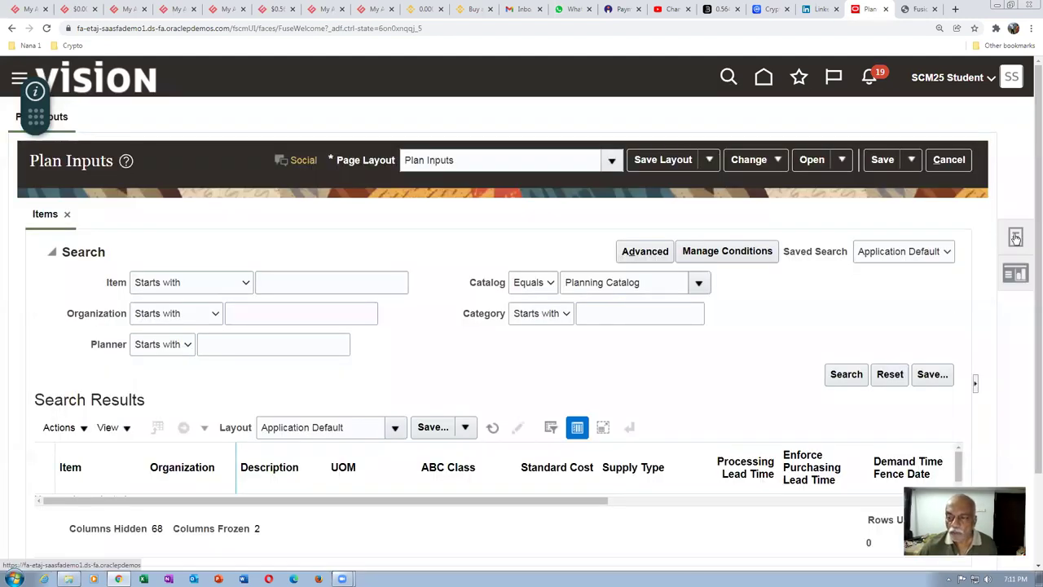
# - Start a planning data collection from source system OPS with Targeted collection type
pyautogui.click(1016, 237)
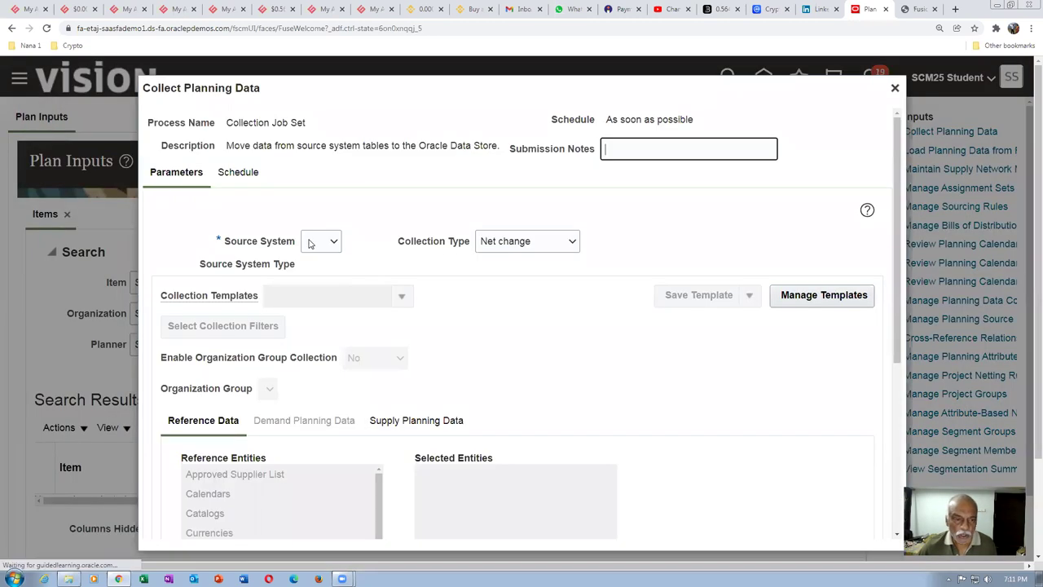
pyautogui.click(320, 241)
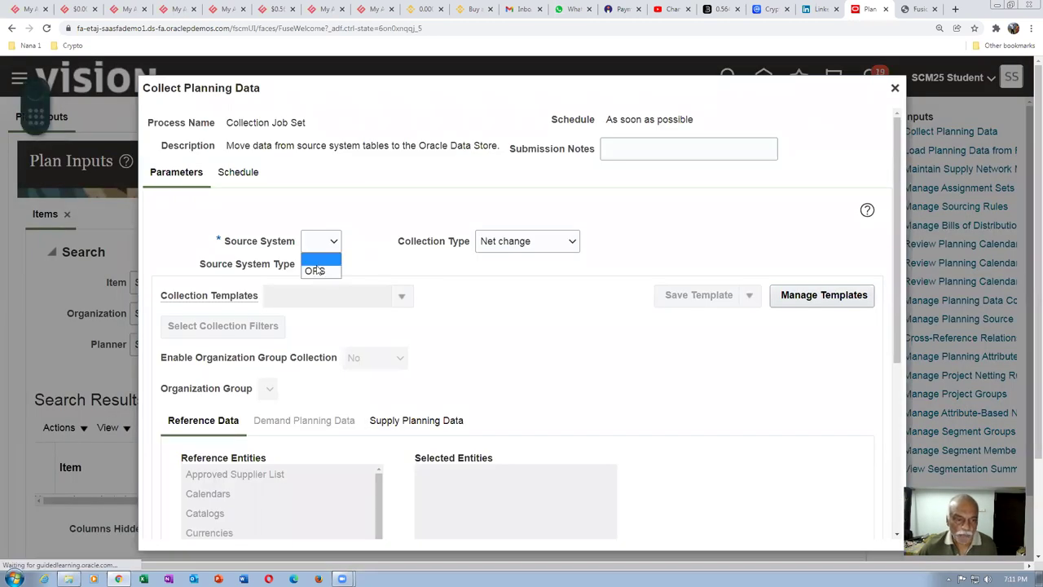
pyautogui.click(314, 270)
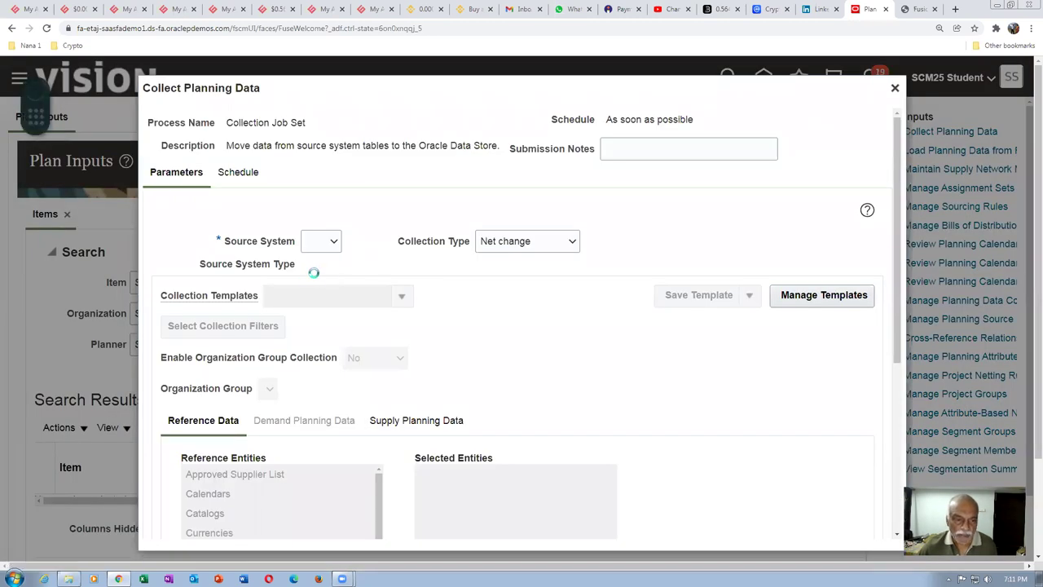
pyautogui.click(522, 245)
pyautogui.click(521, 258)
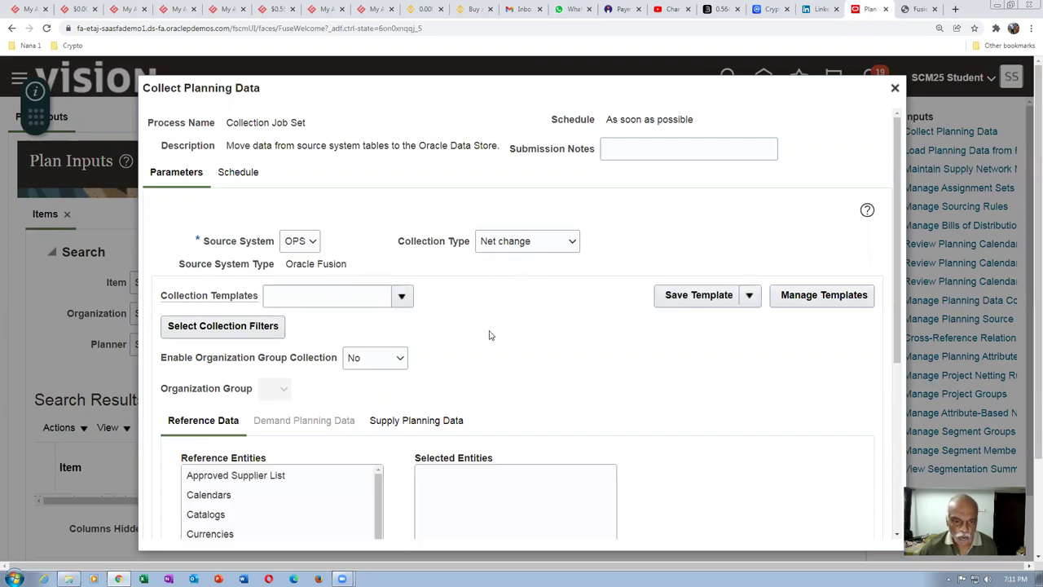
# - Select Items as the reference entity and submit the collection as process 4361464
pyautogui.scroll(-3, 489, 337)
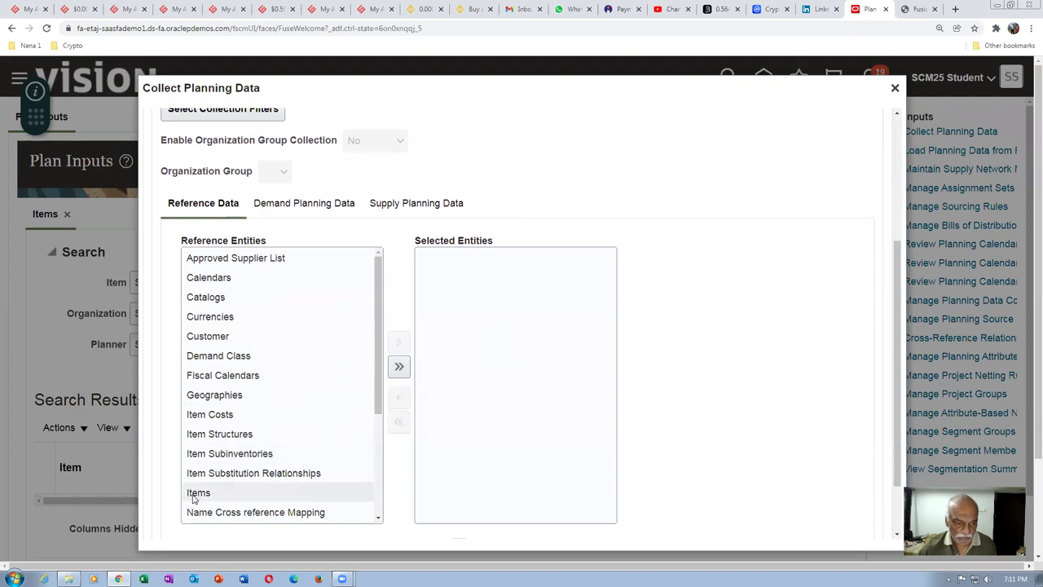
pyautogui.click(193, 493)
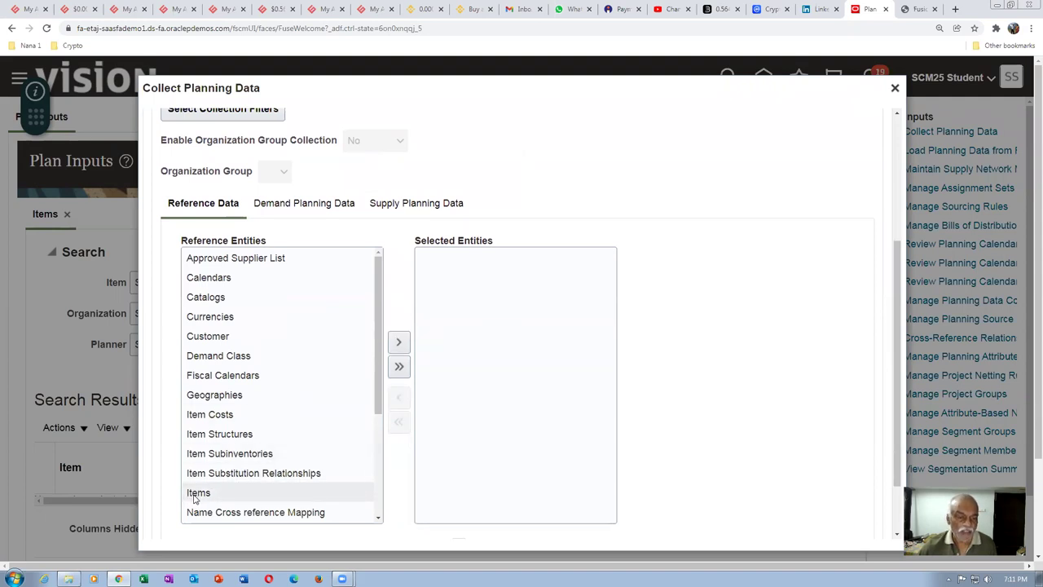
pyautogui.click(399, 341)
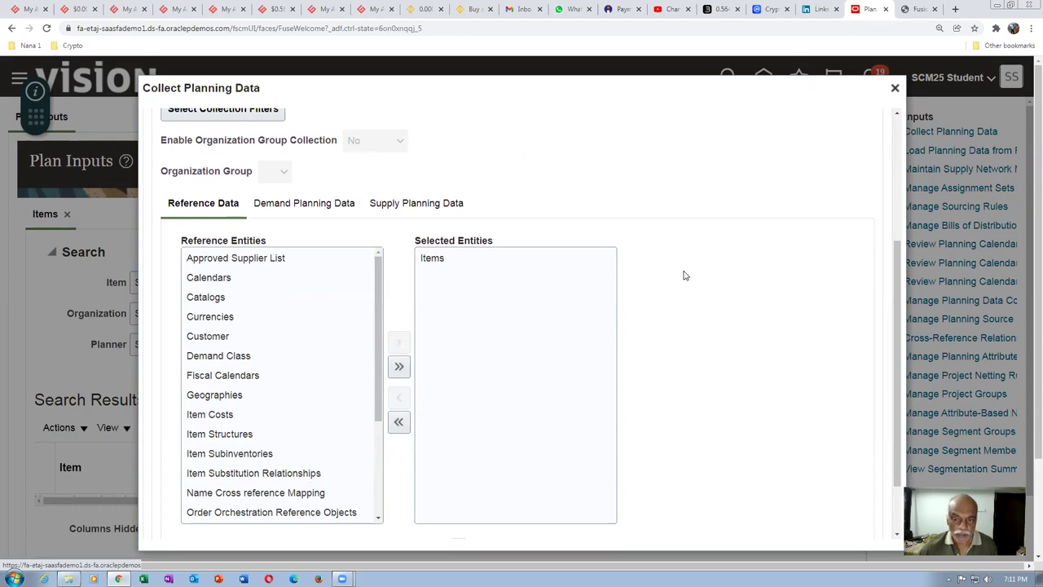
pyautogui.scroll(3, 799, 279)
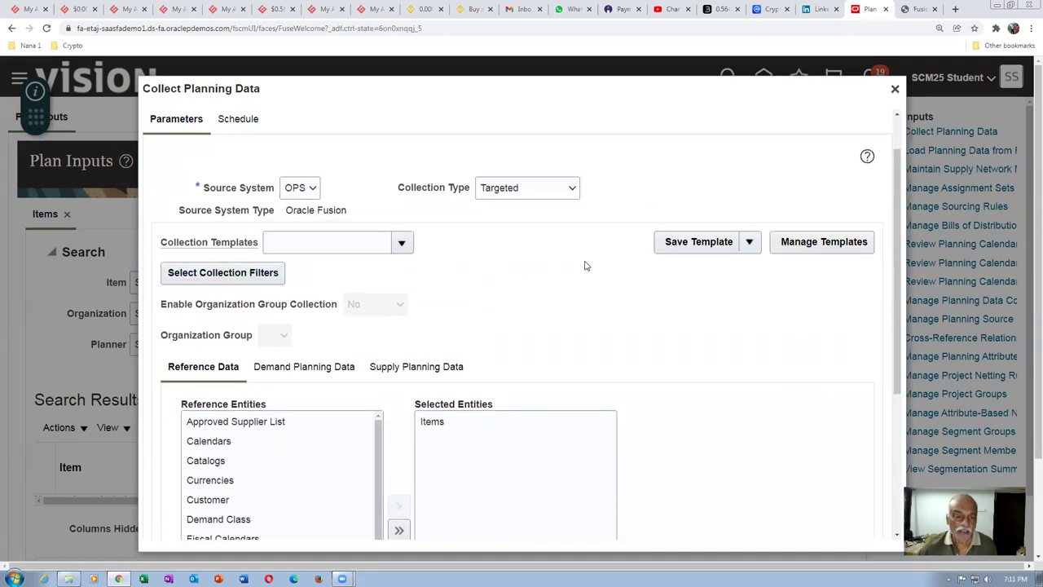
pyautogui.moveTo(899, 347); pyautogui.dragTo(898, 485)
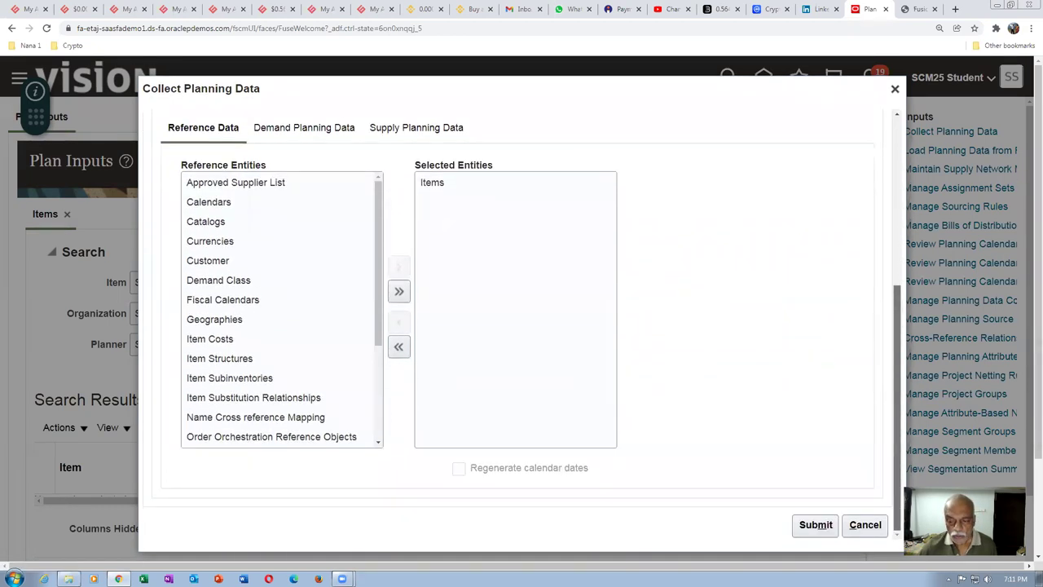
pyautogui.click(812, 528)
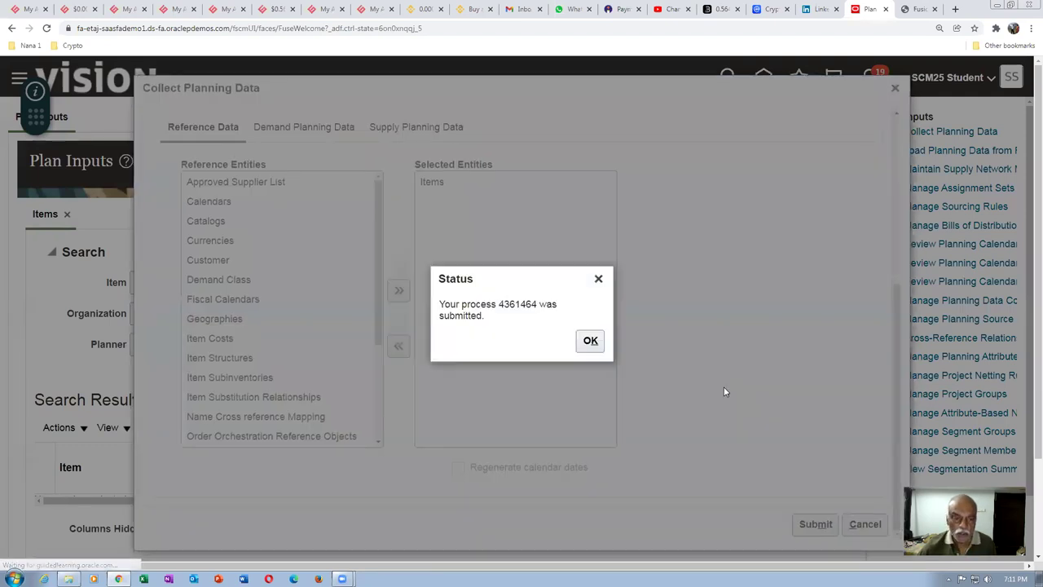
pyautogui.click(590, 341)
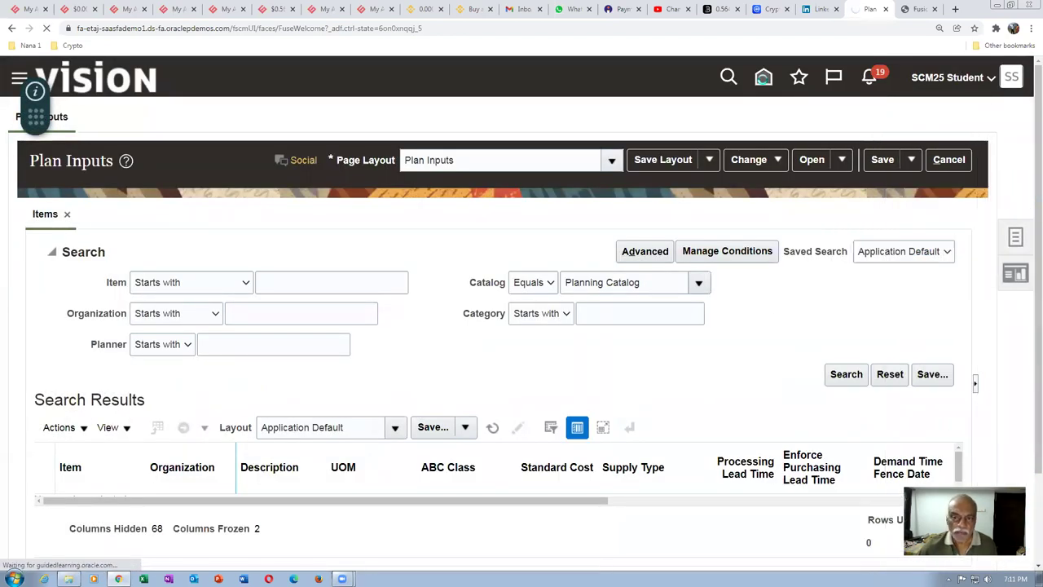
# - Open Scheduled Processes from the Tools work area to check Collection Job Set 4361464
pyautogui.click(763, 78)
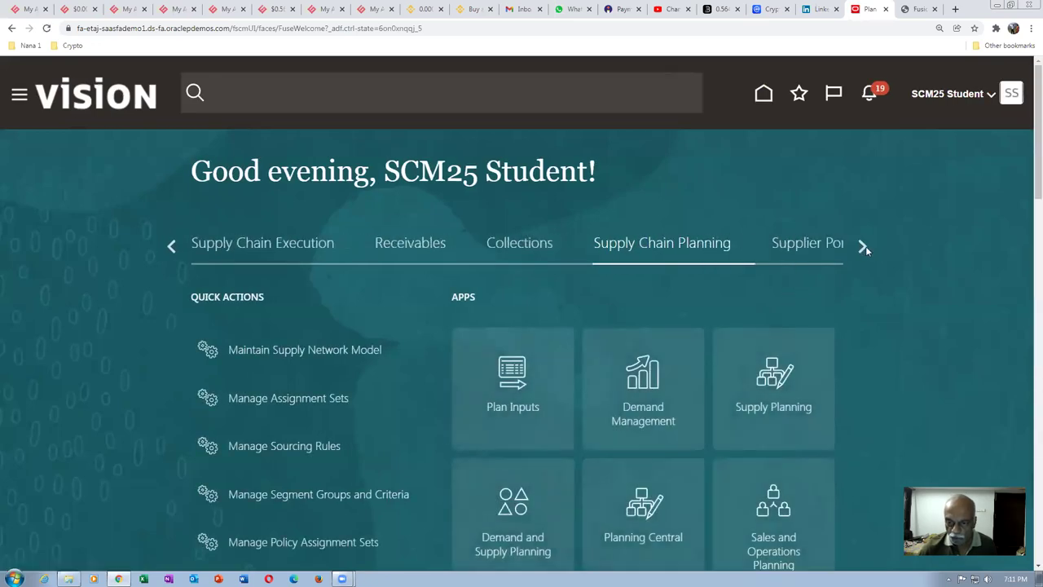
pyautogui.click(862, 246)
pyautogui.click(864, 248)
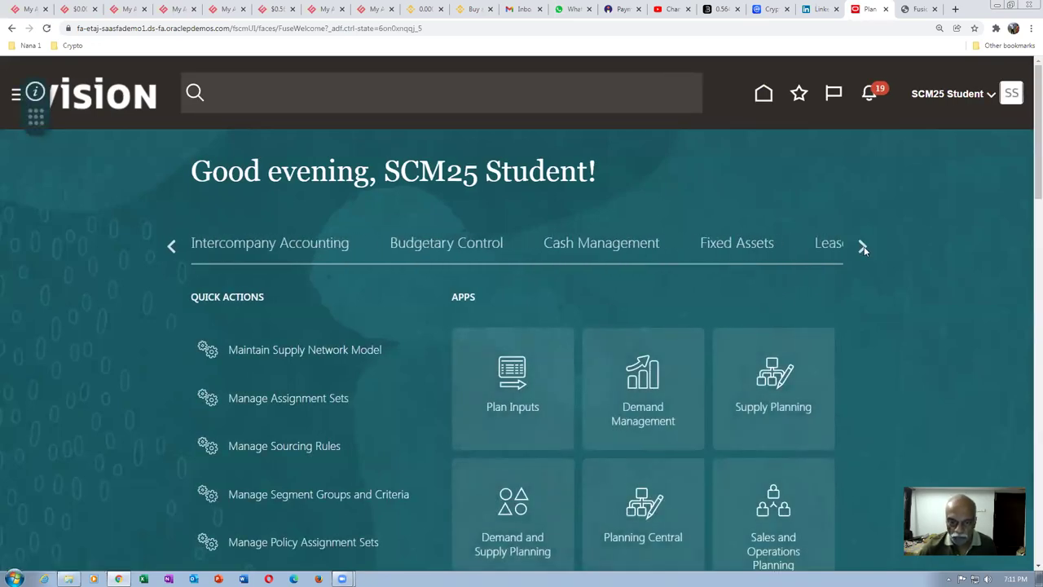
pyautogui.click(862, 247)
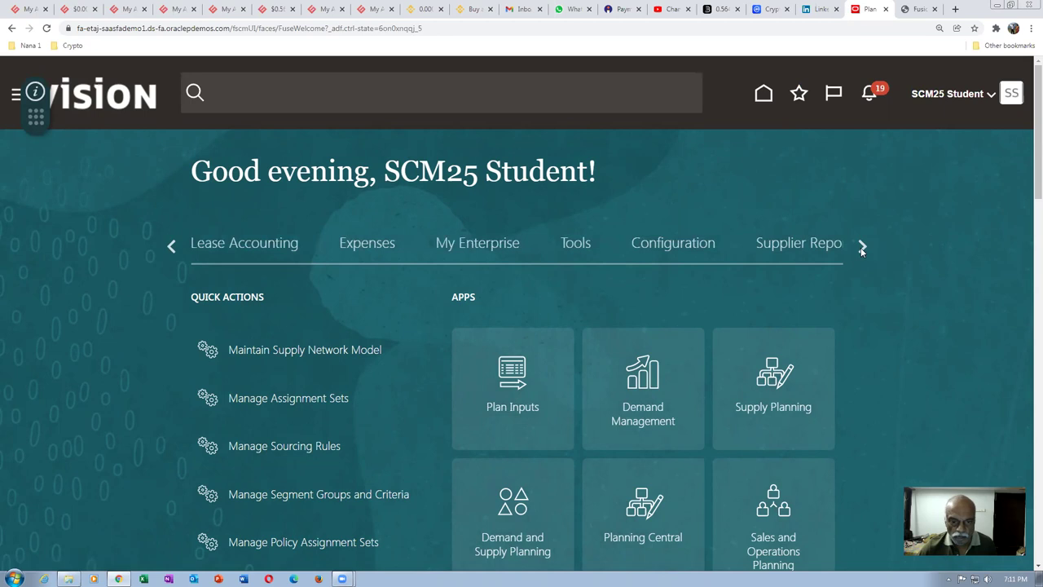
pyautogui.click(575, 244)
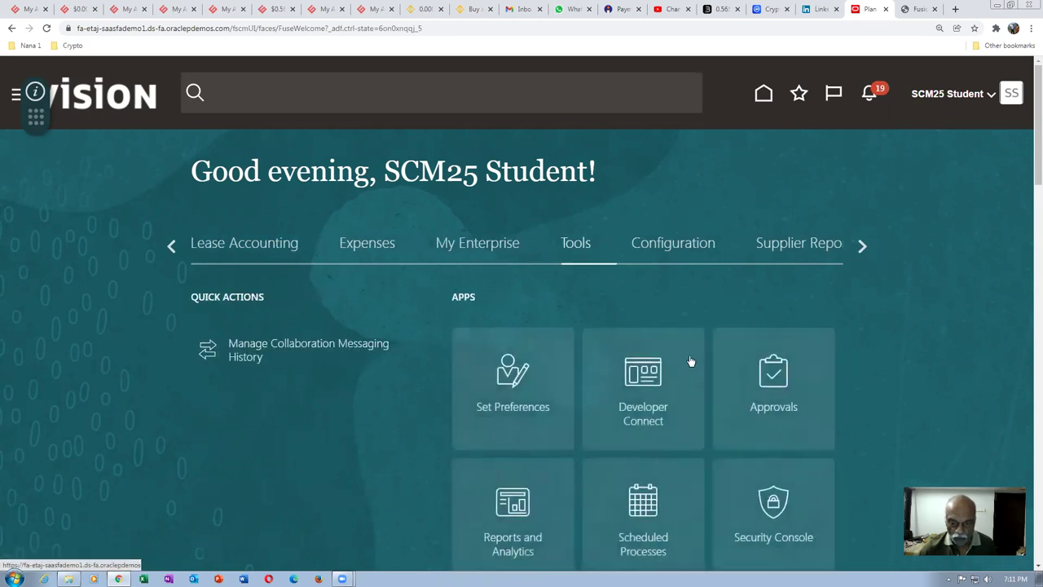
pyautogui.scroll(-1, 689, 360)
pyautogui.click(640, 395)
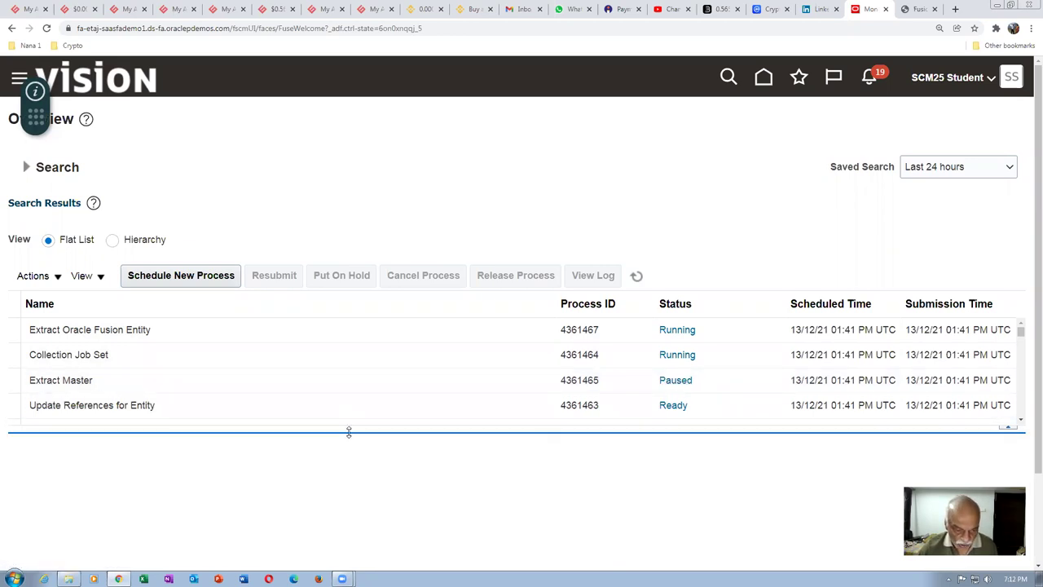
# - Enlarge the process list until follow-on processes 4361474–4361479 show Succeeded, then open the browser tab menu
pyautogui.moveTo(349, 431); pyautogui.dragTo(366, 494)
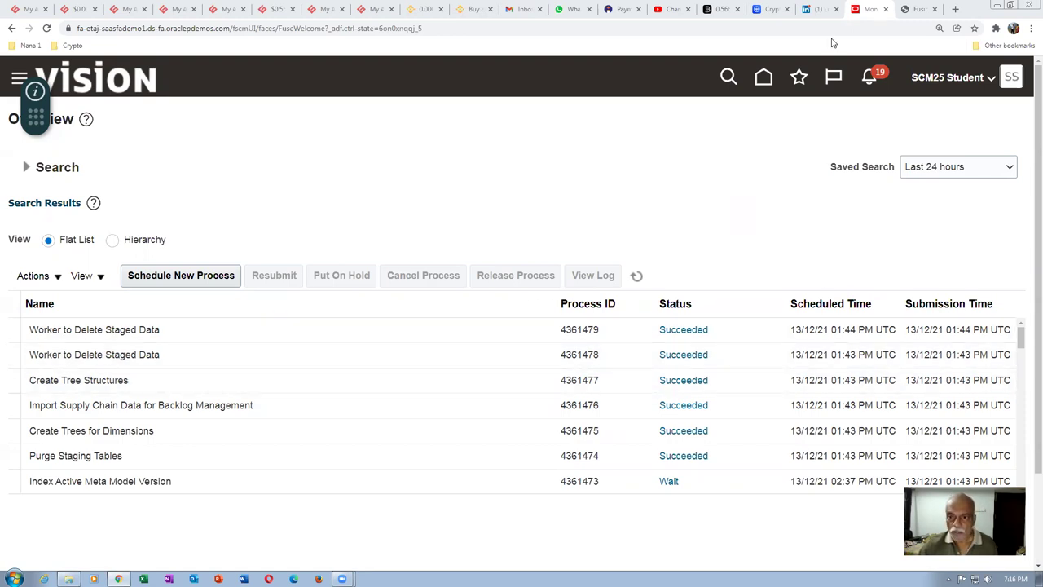
pyautogui.rightClick(872, 14)
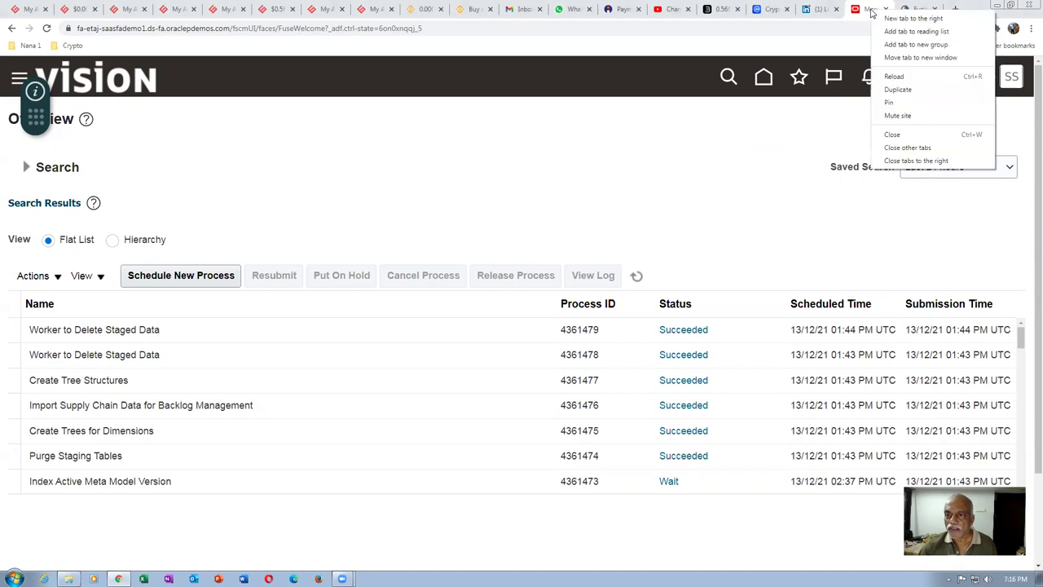
# - Duplicate the browser tab and load the site's bare domain to reach the Oracle home page
pyautogui.click(892, 89)
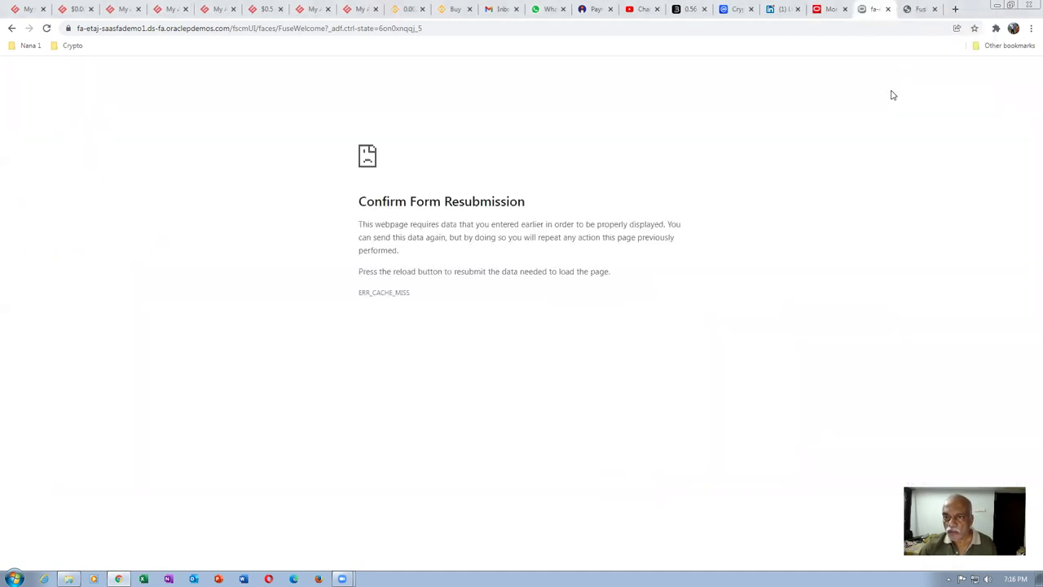
pyautogui.click(389, 31)
pyautogui.click(445, 28)
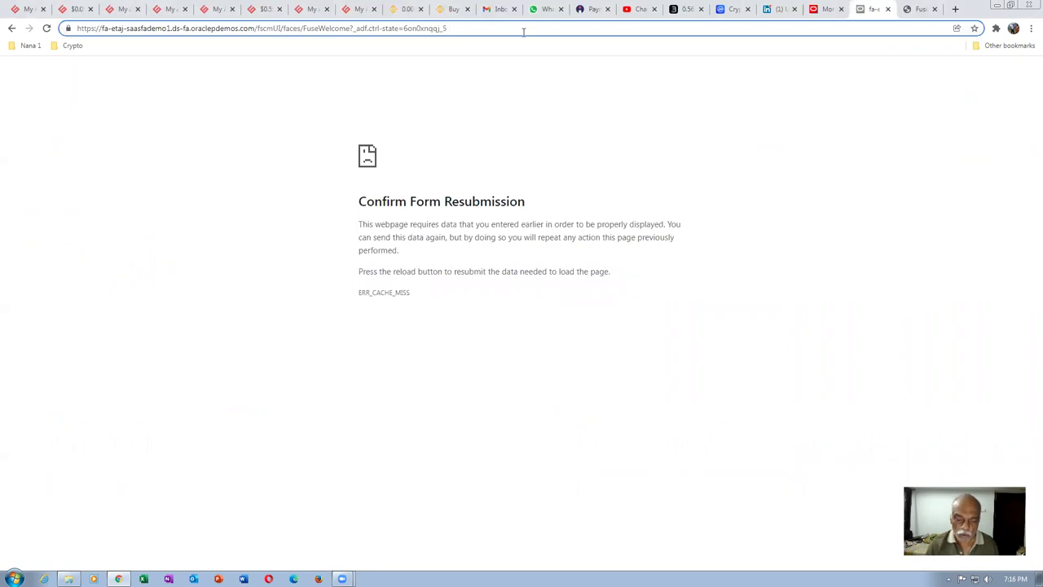
pyautogui.press('BackSpace')
pyautogui.press('BackSpace')
pyautogui.press('BackSpace')
pyautogui.press('BackSpace')
pyautogui.press('BackSpace')
pyautogui.press('BackSpace')
pyautogui.press('BackSpace')
pyautogui.press('BackSpace')
pyautogui.press('BackSpace')
pyautogui.press('BackSpace')
pyautogui.press('BackSpace')
pyautogui.press('BackSpace')
pyautogui.press('BackSpace')
pyautogui.press('BackSpace')
pyautogui.press('BackSpace')
pyautogui.press('BackSpace')
pyautogui.press('BackSpace')
pyautogui.press('BackSpace')
pyautogui.press('BackSpace')
pyautogui.press('BackSpace')
pyautogui.press('BackSpace')
pyautogui.press('BackSpace')
pyautogui.press('BackSpace')
pyautogui.press('BackSpace')
pyautogui.press('BackSpace')
pyautogui.press('BackSpace')
pyautogui.press('BackSpace')
pyautogui.press('BackSpace')
pyautogui.press('BackSpace')
pyautogui.press('BackSpace')
pyautogui.press('BackSpace')
pyautogui.press('BackSpace')
pyautogui.press('BackSpace')
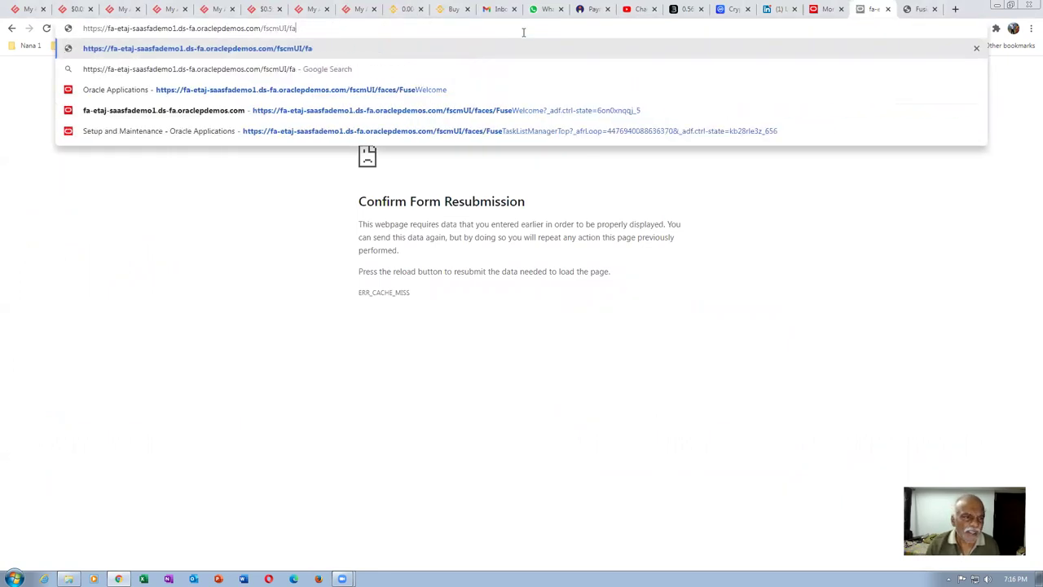
pyautogui.press('BackSpace')
pyautogui.press('BackSpace')
pyautogui.press('BackSpace')
pyautogui.press('BackSpace')
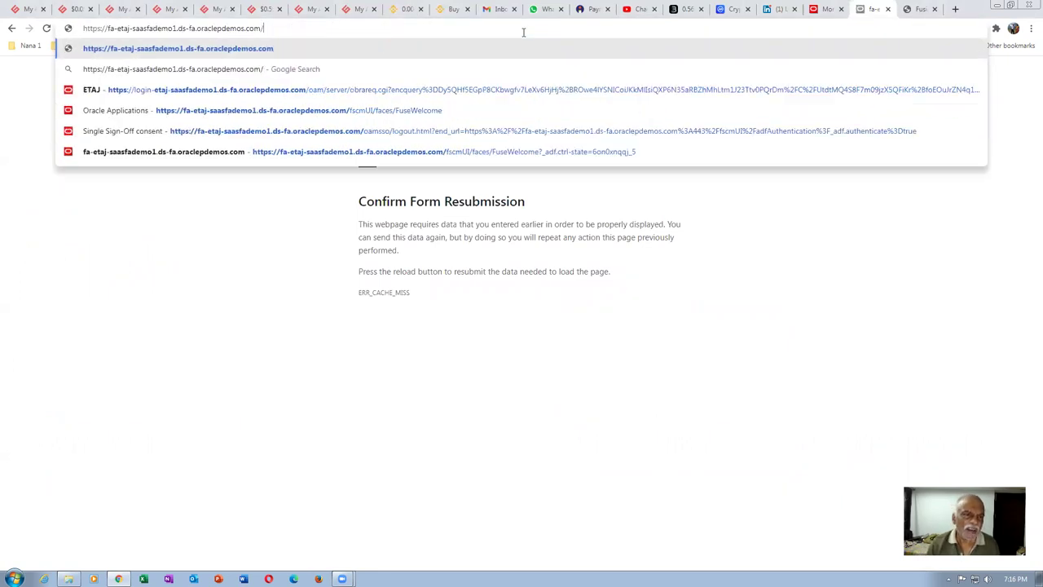
pyautogui.press('Return')
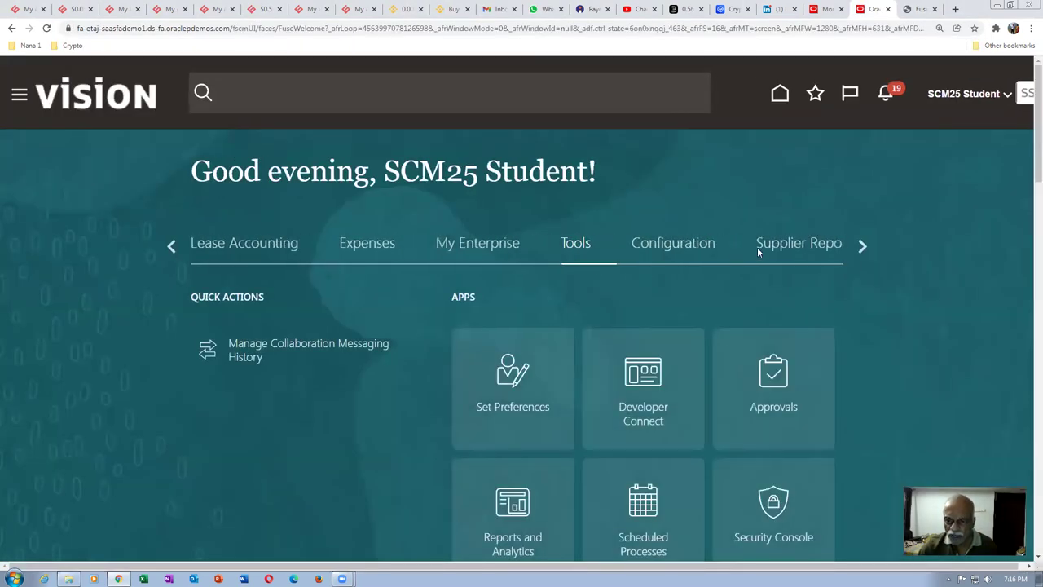
# - Page the springboard back to Supply Chain Planning and open Plan Inputs in the new tab
pyautogui.click(860, 247)
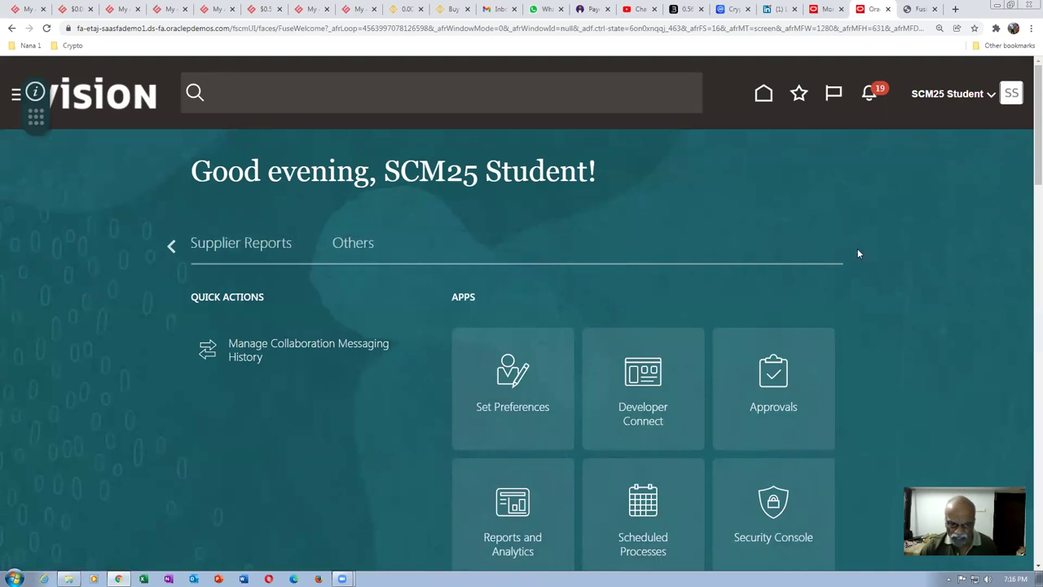
pyautogui.click(170, 248)
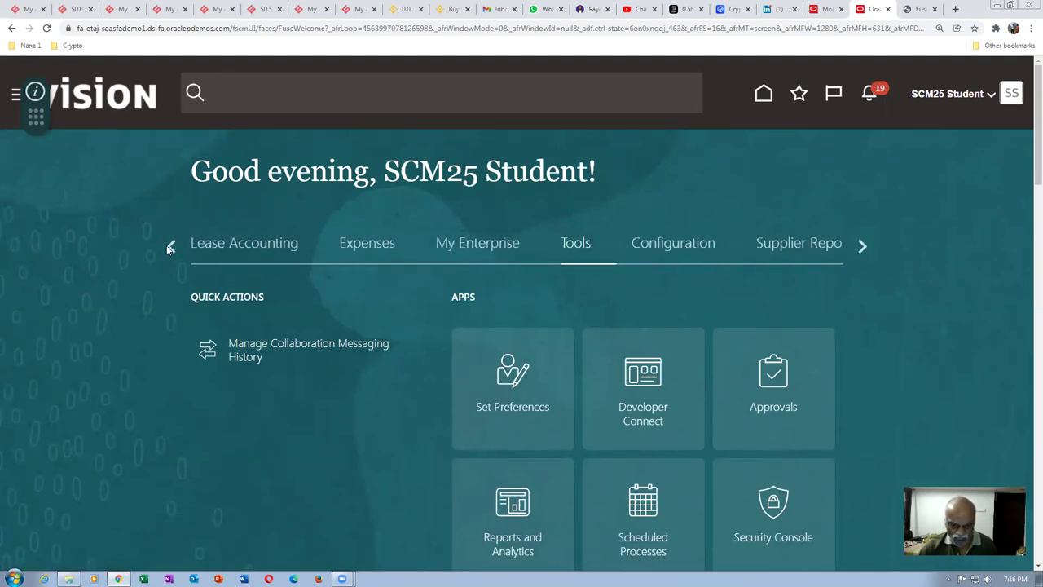
pyautogui.click(170, 248)
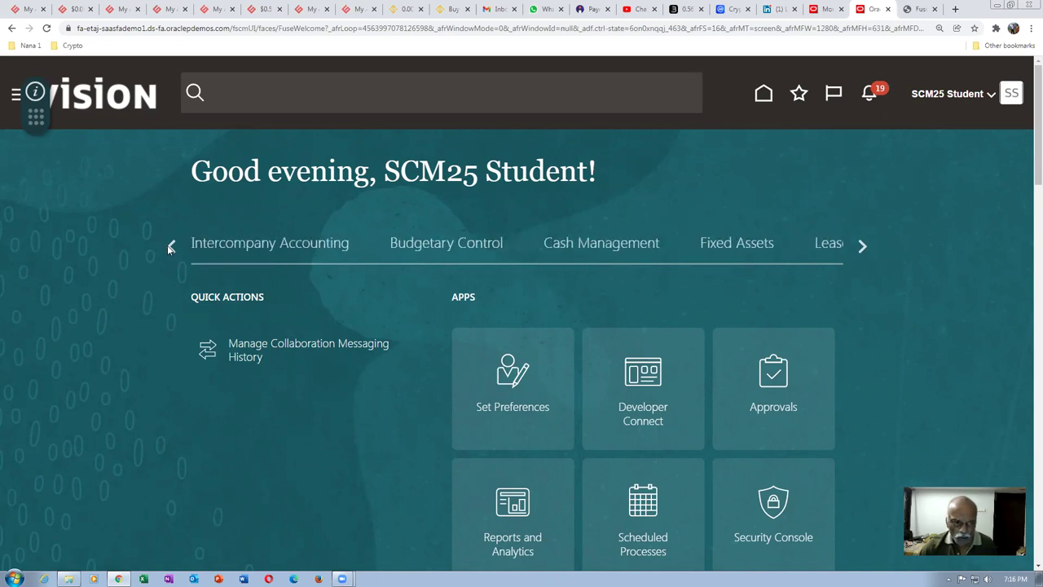
pyautogui.click(171, 248)
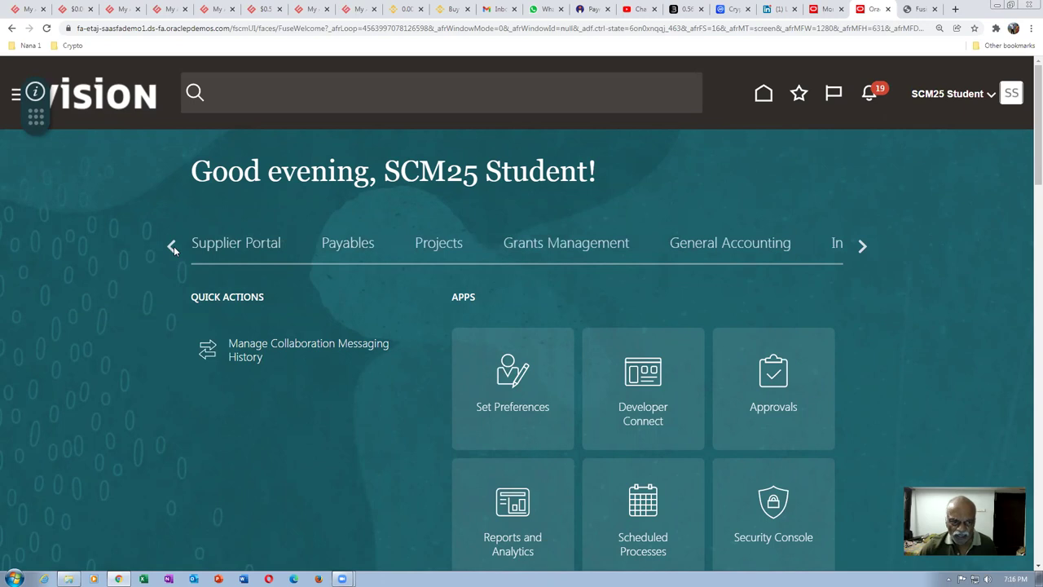
pyautogui.click(173, 246)
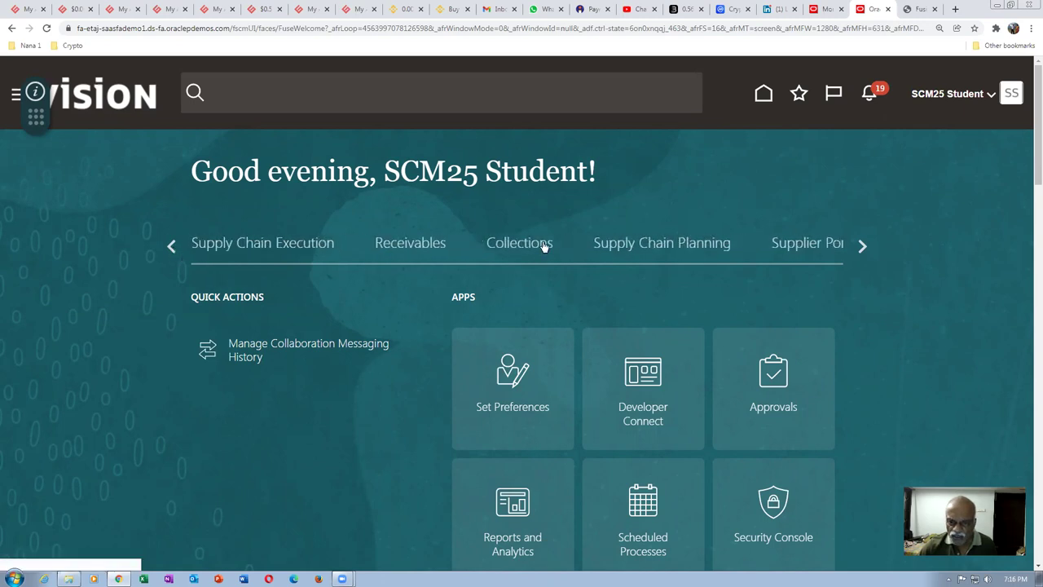
pyautogui.click(661, 251)
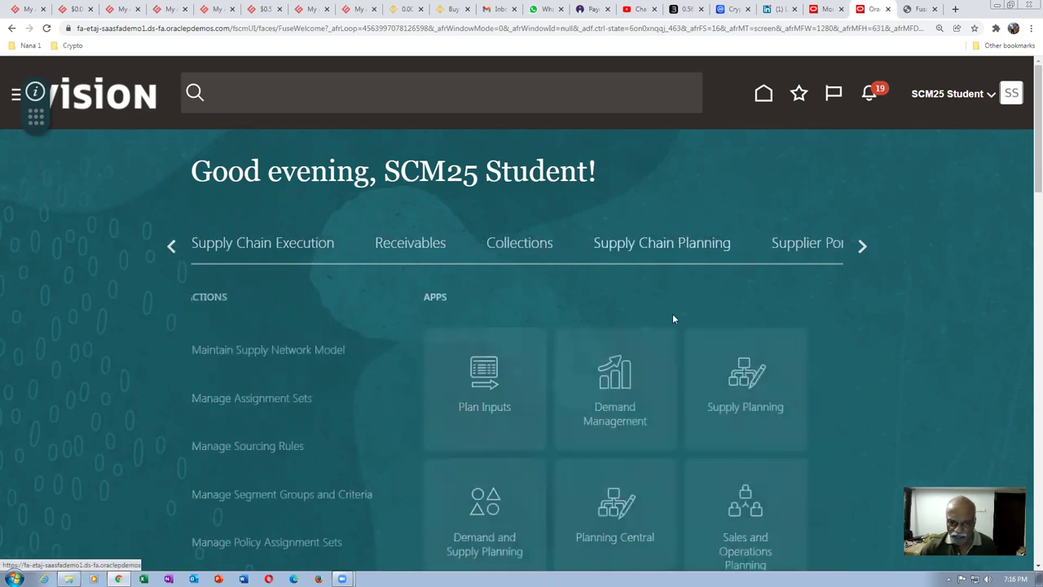
pyautogui.click(513, 386)
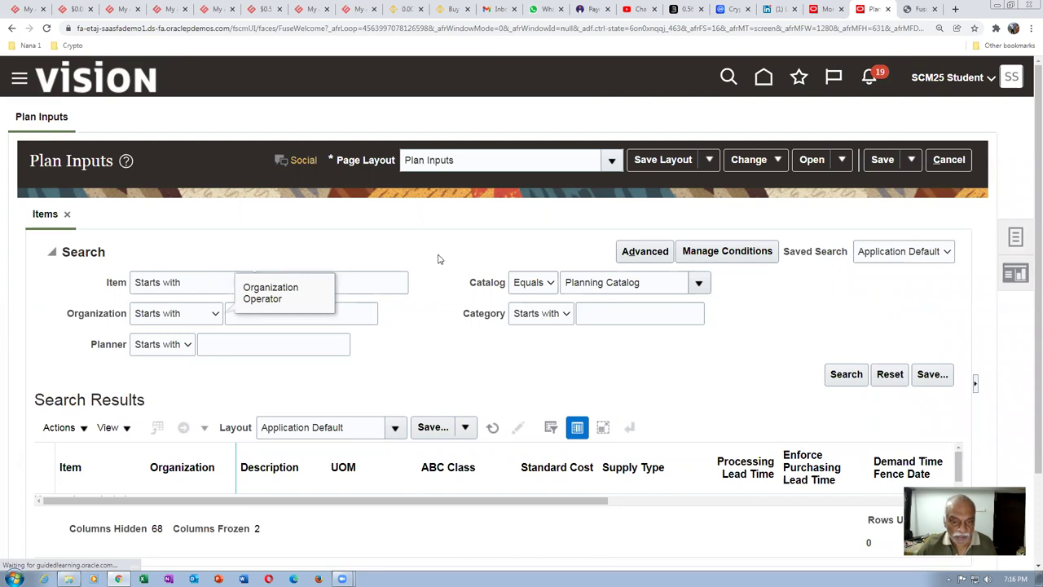
# - Search Plan Inputs for item 1t2 and select the 1t2_drop_ship row for organization 002
pyautogui.click(296, 291)
pyautogui.write('1t2')
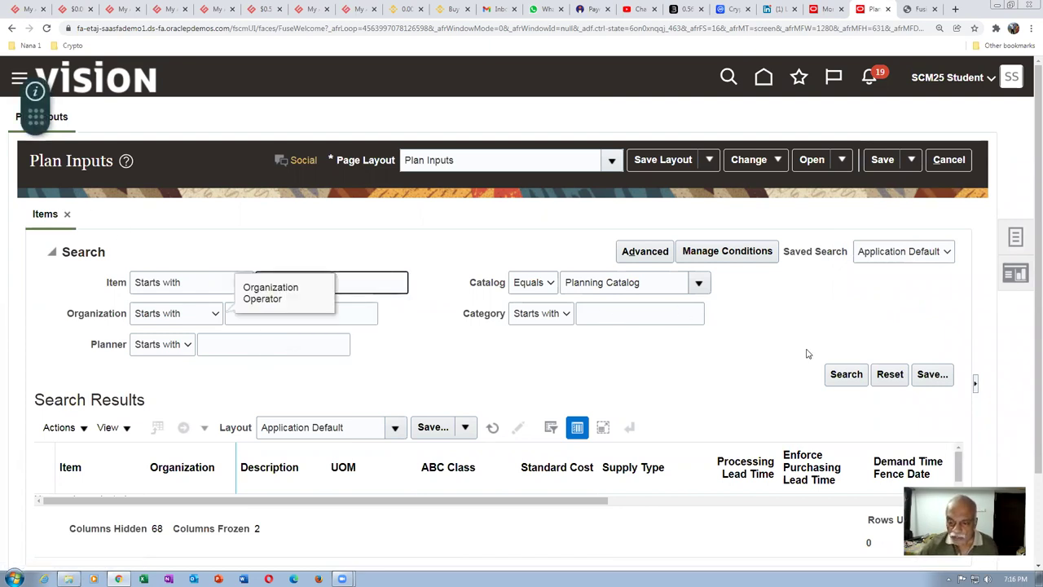
pyautogui.click(837, 375)
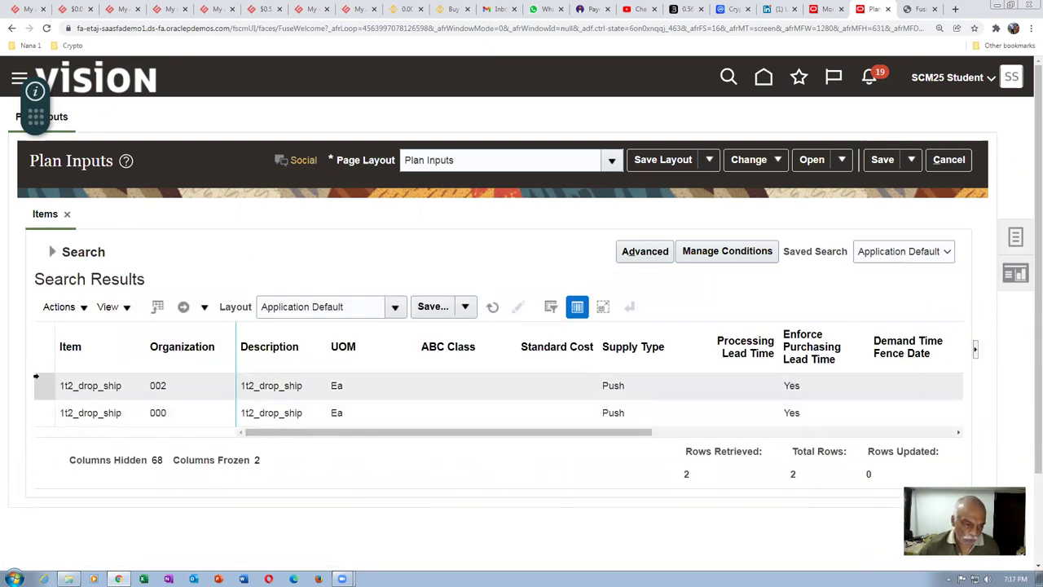
pyautogui.click(42, 383)
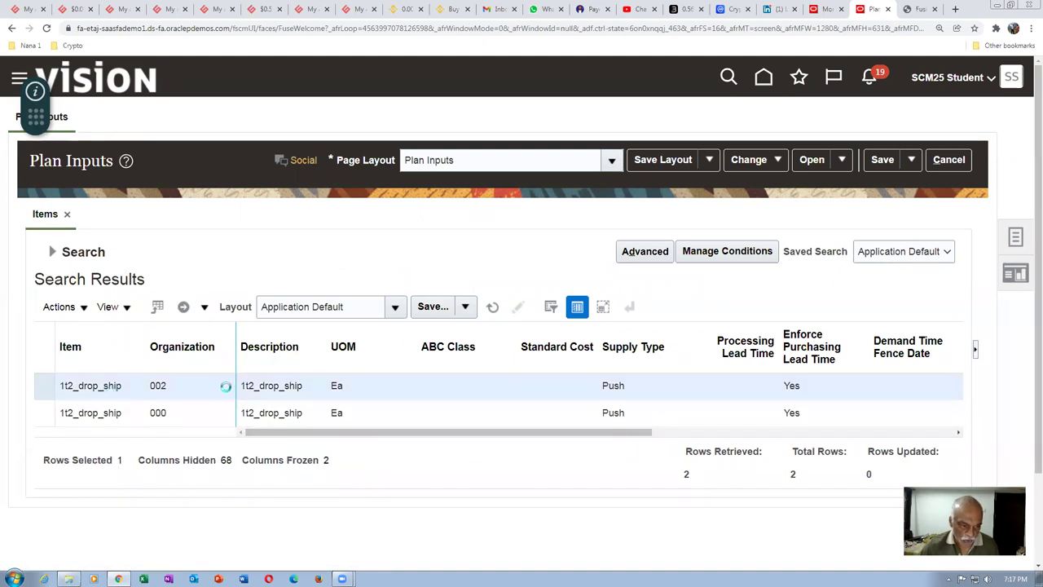
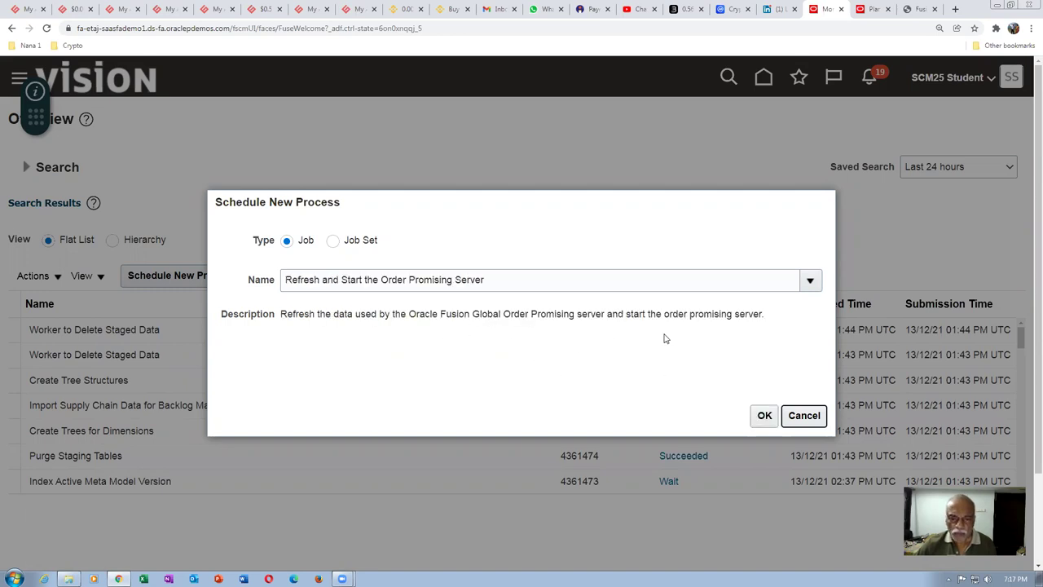
# - Schedule the refresh, including transfer orders, purchase orders, on-hand, work orders, fulfillment lines, allocation/ATP rules, substitutions
pyautogui.click(769, 412)
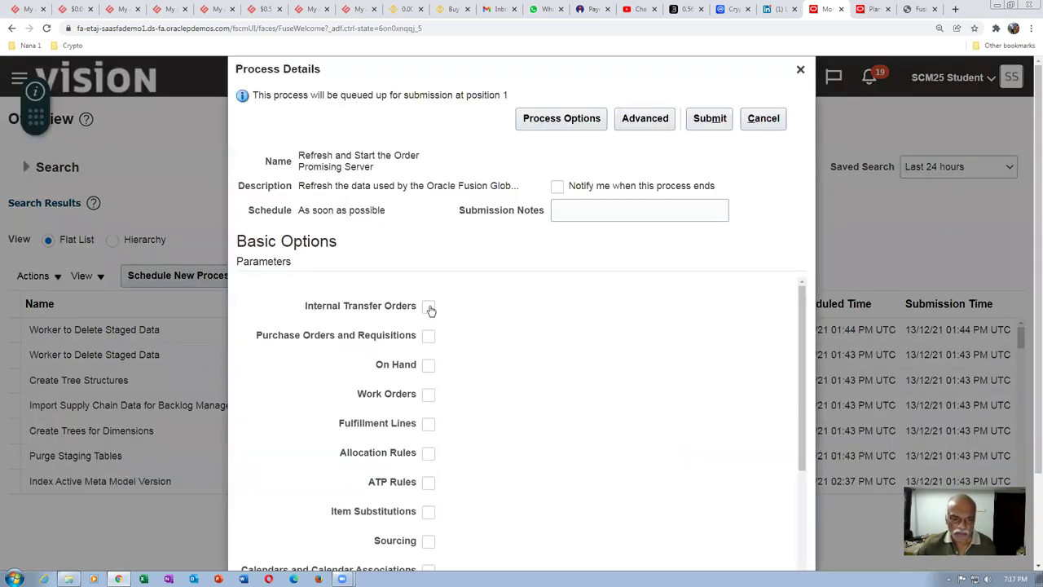
pyautogui.click(428, 306)
pyautogui.click(429, 335)
pyautogui.click(429, 365)
pyautogui.click(428, 396)
pyautogui.click(428, 425)
pyautogui.click(429, 454)
pyautogui.click(428, 481)
pyautogui.click(428, 510)
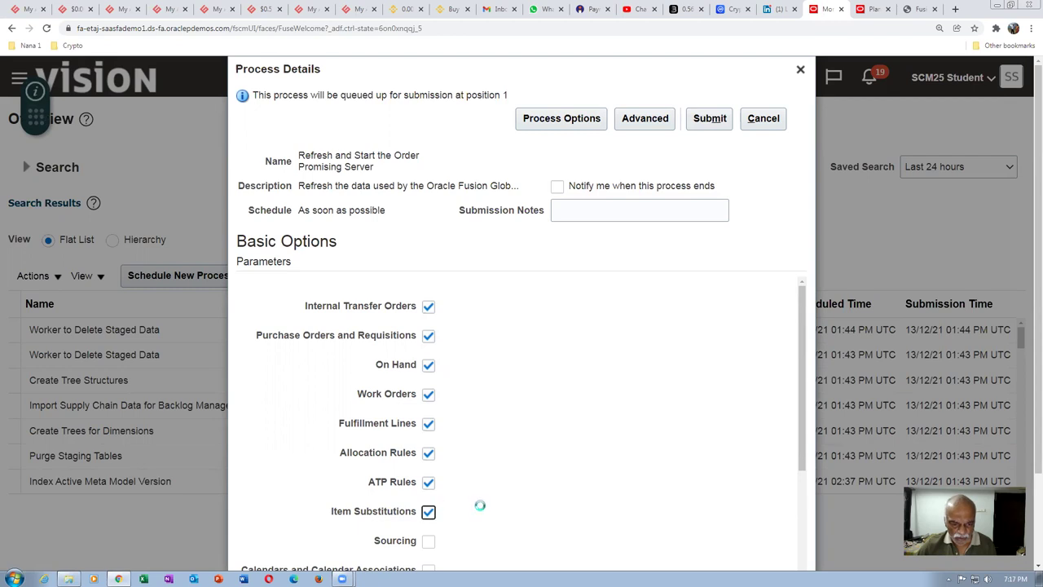
# - Also include sourcing, calendars, customers, shipping networks, items, organizations, regions and zones, and resources
pyautogui.scroll(-3, 480, 505)
pyautogui.click(430, 325)
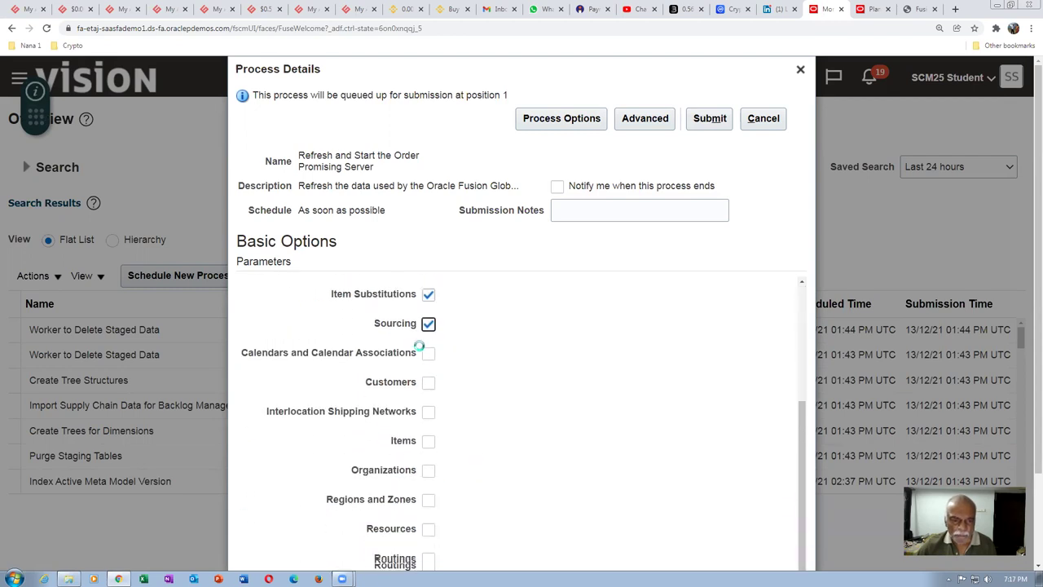
pyautogui.click(428, 353)
pyautogui.click(428, 382)
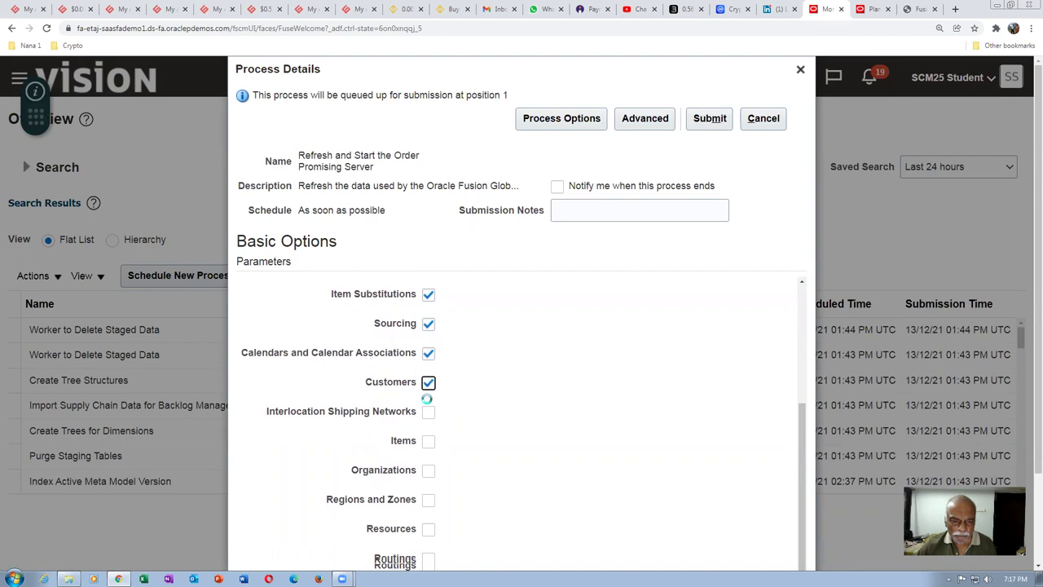
pyautogui.click(428, 411)
pyautogui.click(428, 441)
pyautogui.click(430, 471)
pyautogui.click(429, 499)
pyautogui.click(429, 529)
# - Include routings, suppliers and units of measure, then submit the process as 4361482
pyautogui.scroll(-1, 521, 471)
pyautogui.click(427, 519)
pyautogui.click(428, 548)
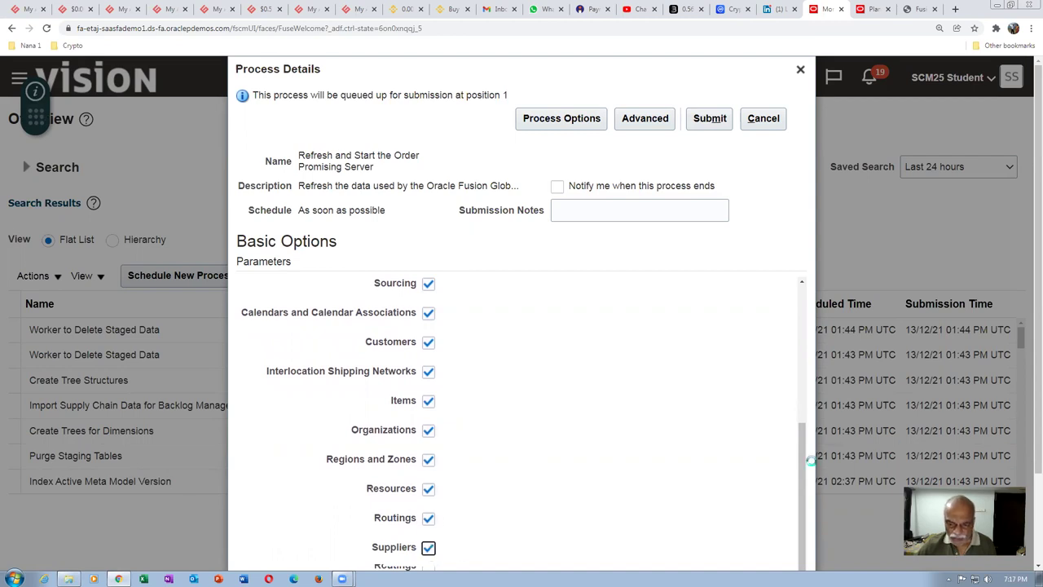
pyautogui.hotkey('ctrl', '-')
pyautogui.click(453, 477)
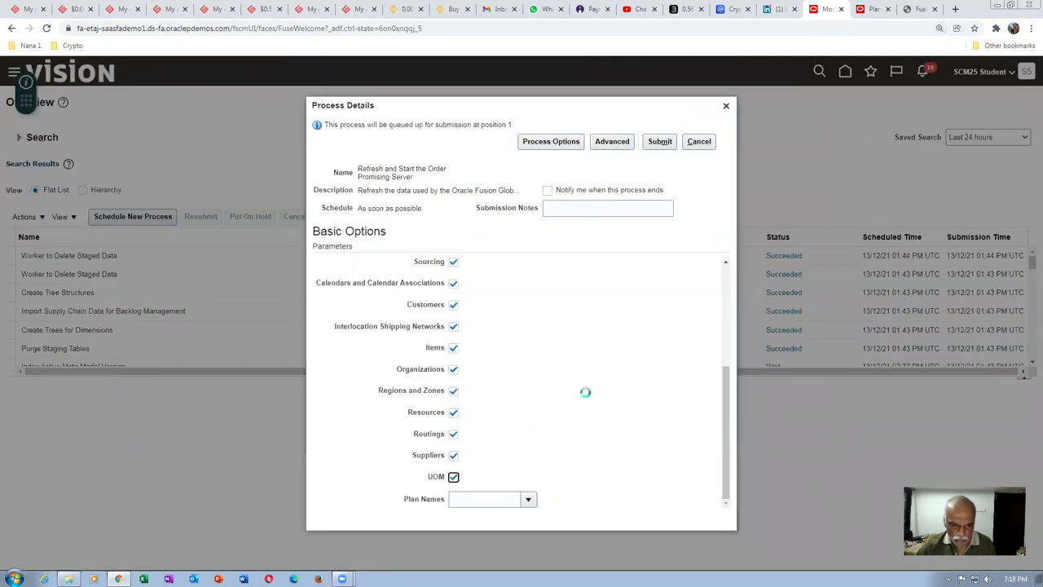
pyautogui.click(660, 141)
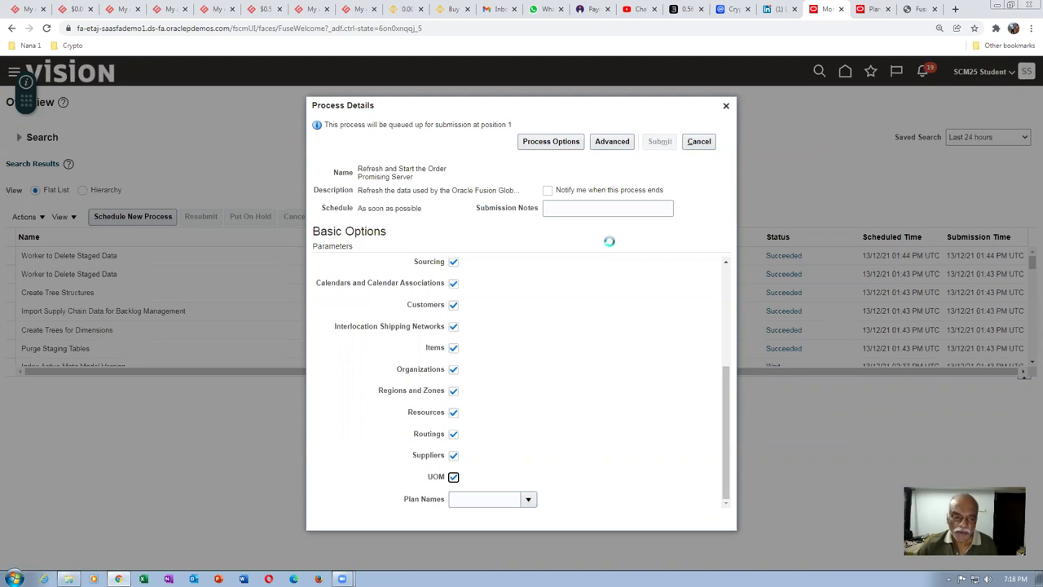
pyautogui.click(657, 221)
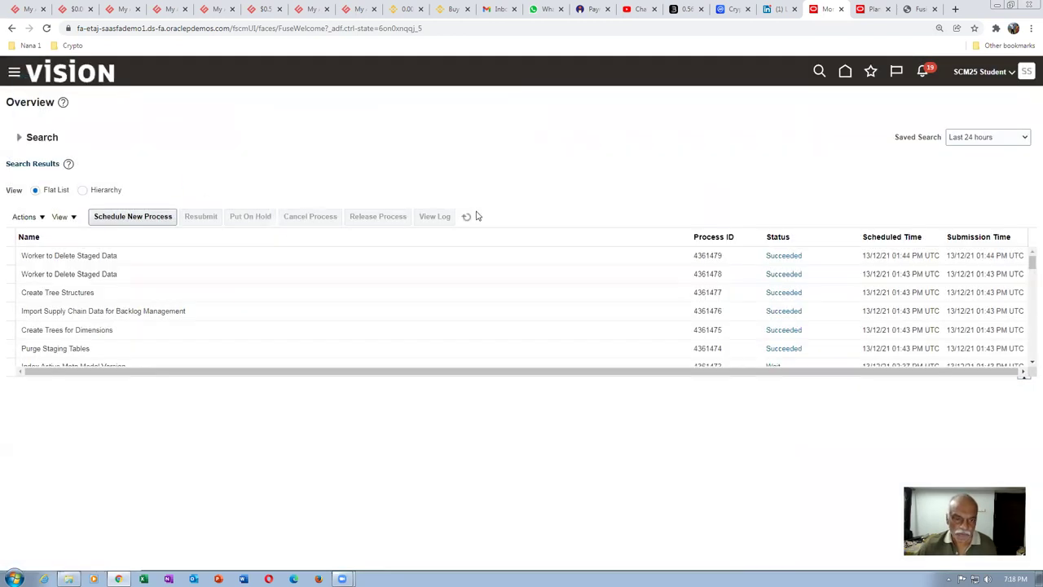
# - Refresh the process list and enlarge the table to confirm process 4361482 Succeeded
pyautogui.click(466, 216)
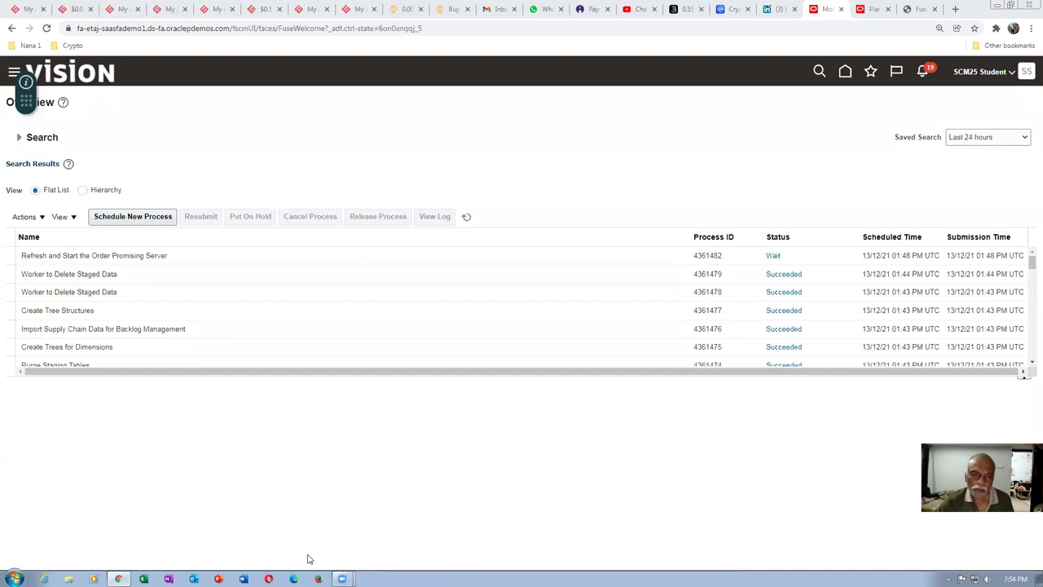
pyautogui.click(468, 217)
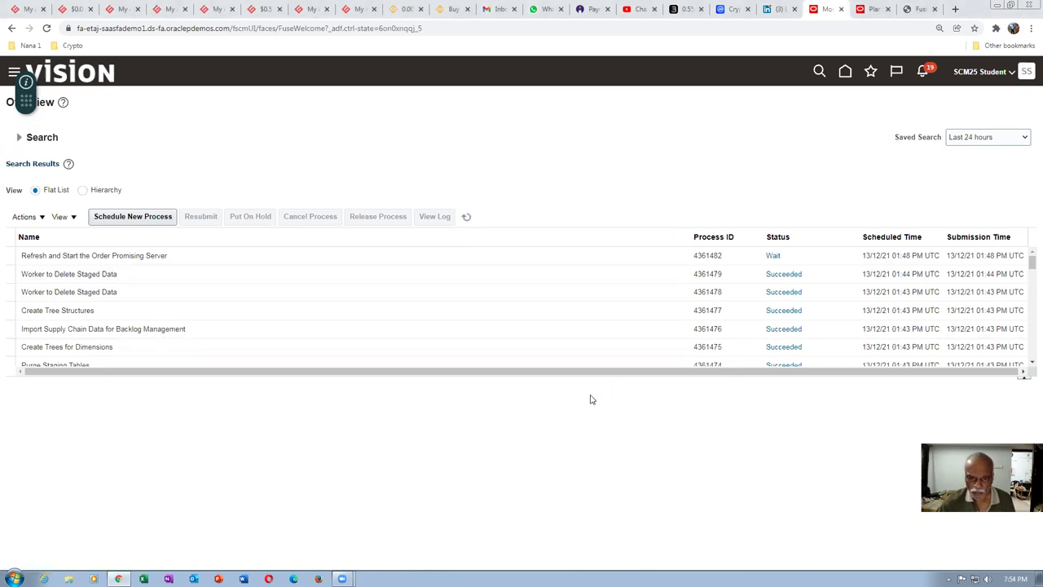
pyautogui.moveTo(577, 382); pyautogui.dragTo(589, 475)
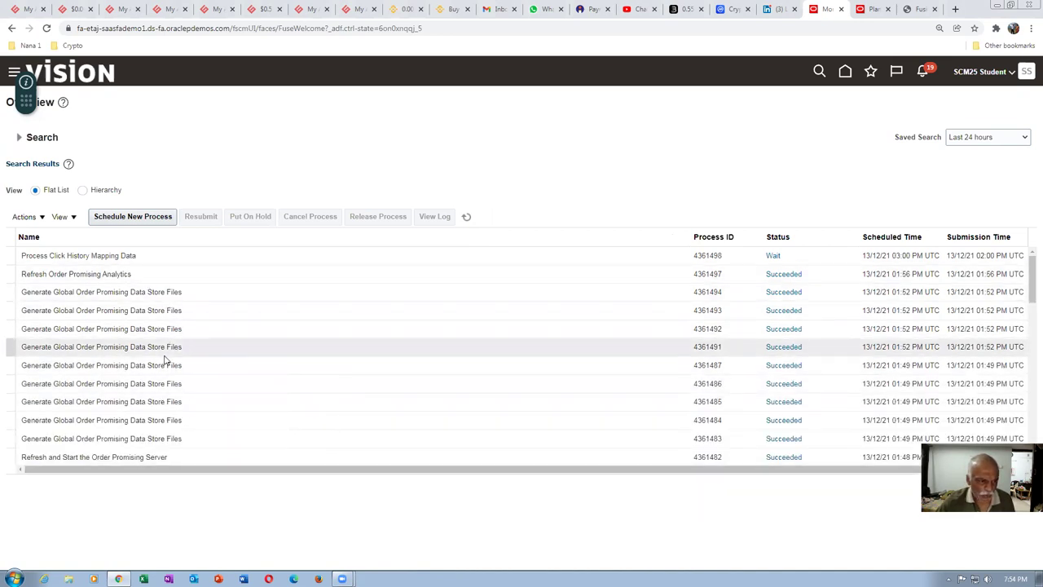
pyautogui.scroll(-5, 811, 354)
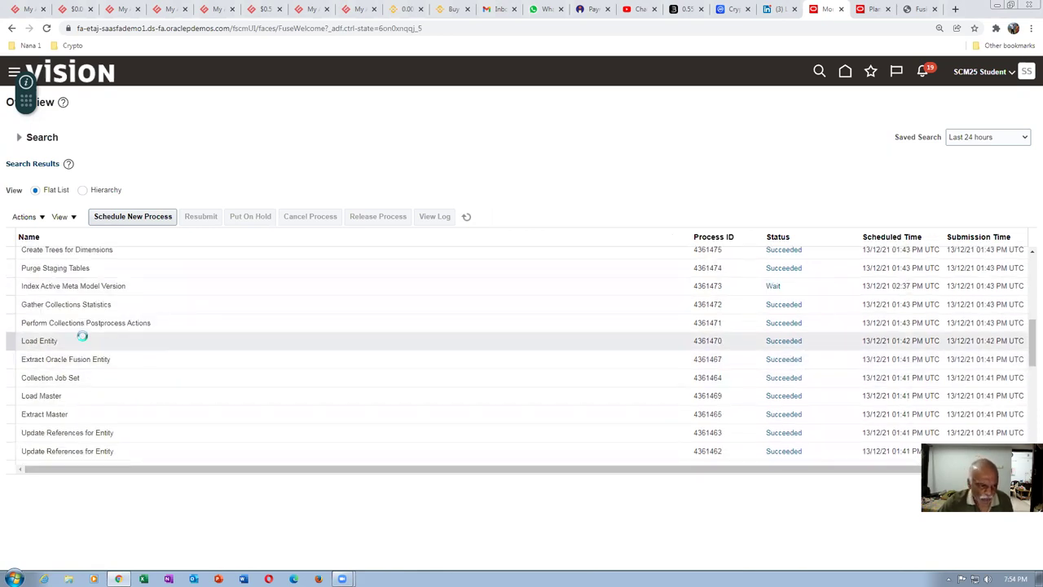
pyautogui.scroll(1, 91, 341)
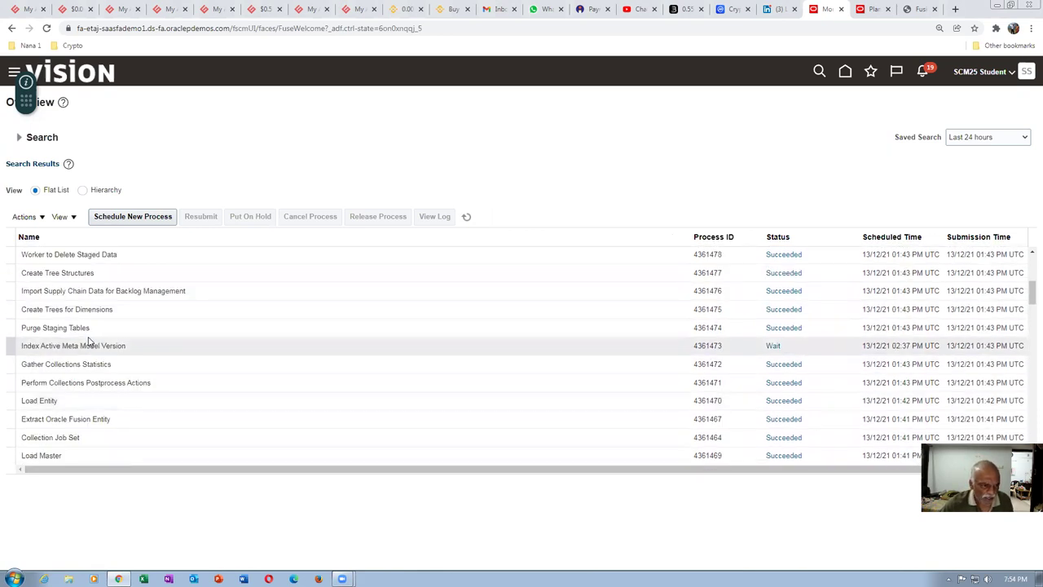
pyautogui.scroll(-1, 90, 342)
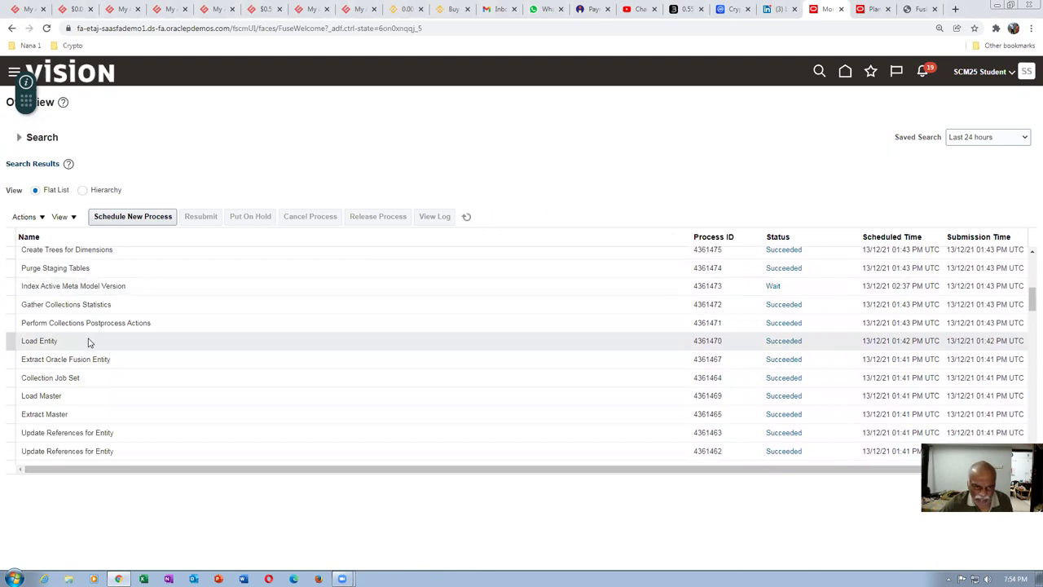
pyautogui.scroll(3, 89, 343)
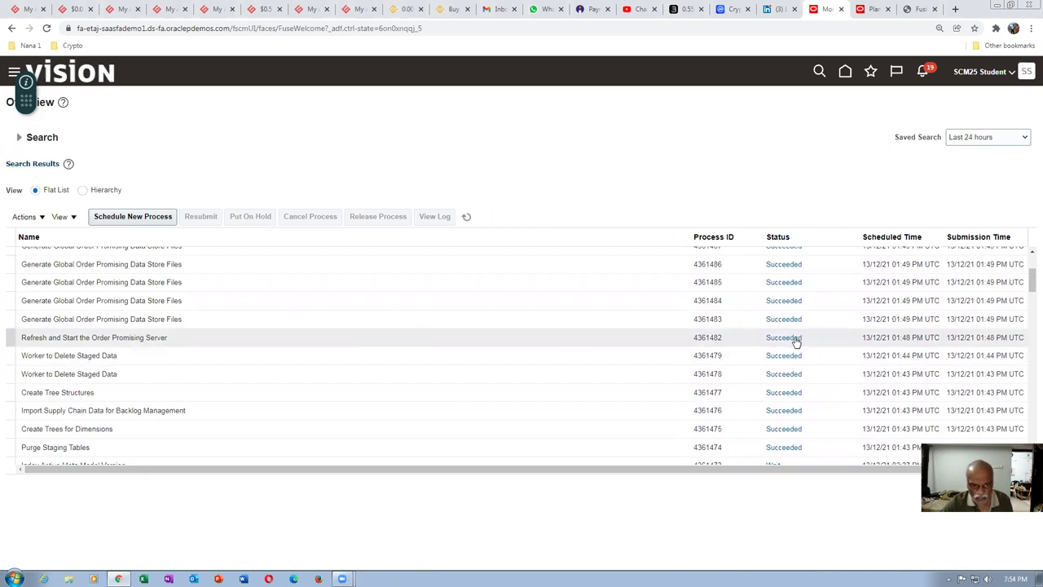
pyautogui.scroll(2, 773, 352)
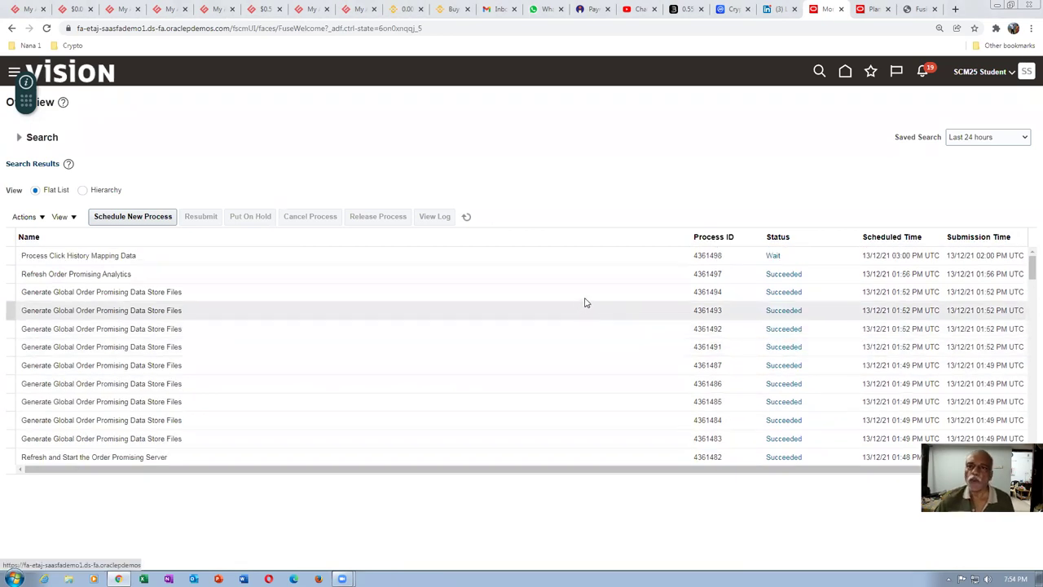
# - Return home and go through Favorites to Manage Orders to begin a new order
pyautogui.click(845, 72)
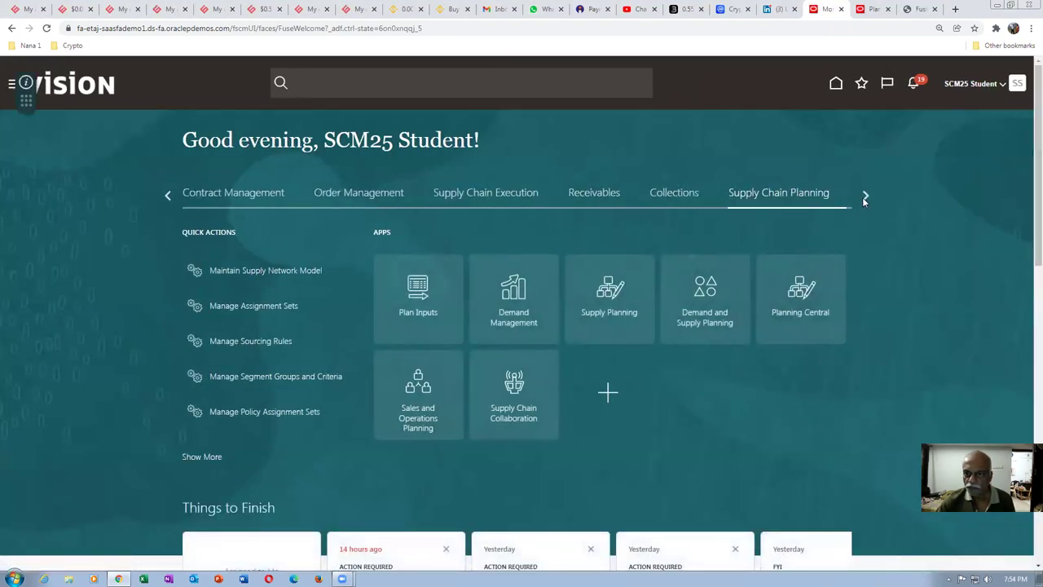
pyautogui.click(168, 195)
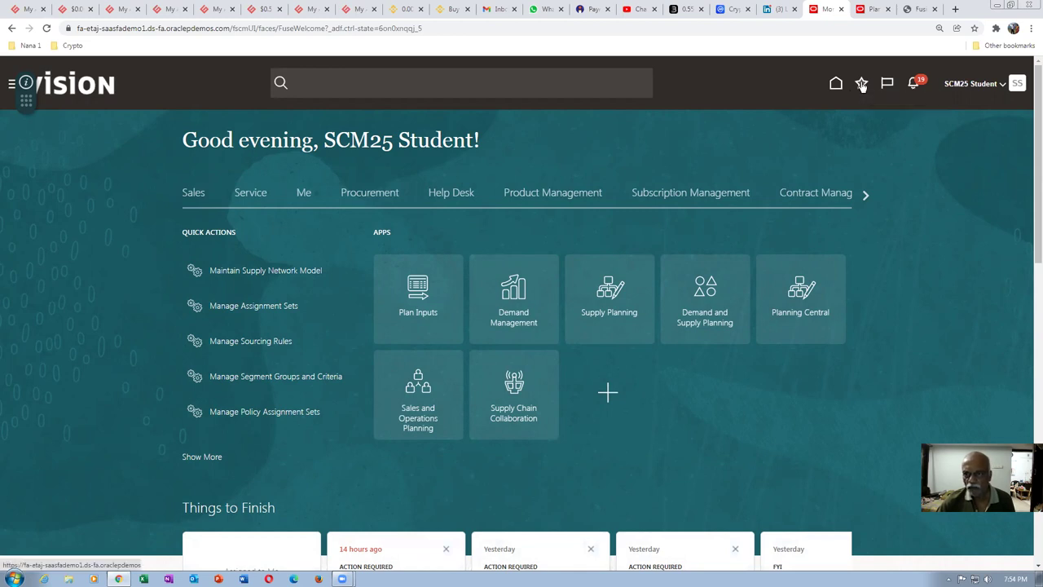
pyautogui.click(861, 84)
pyautogui.click(646, 209)
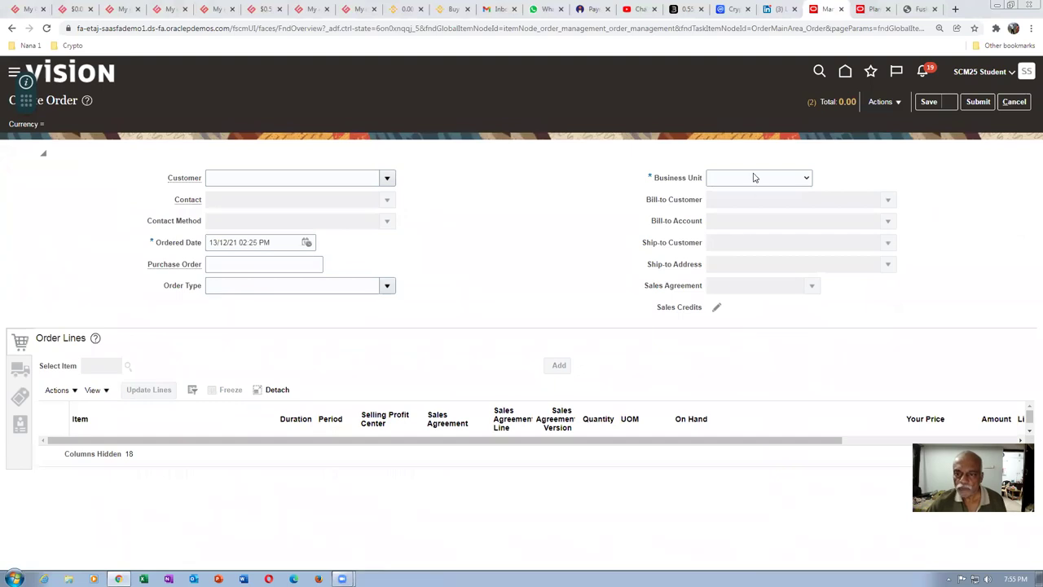
# - Set the order's business unit to US1 Business Unit and customer to 1t1_cust_2
pyautogui.click(753, 177)
pyautogui.moveTo(806, 254); pyautogui.dragTo(812, 343)
pyautogui.scroll(-3, 811, 343)
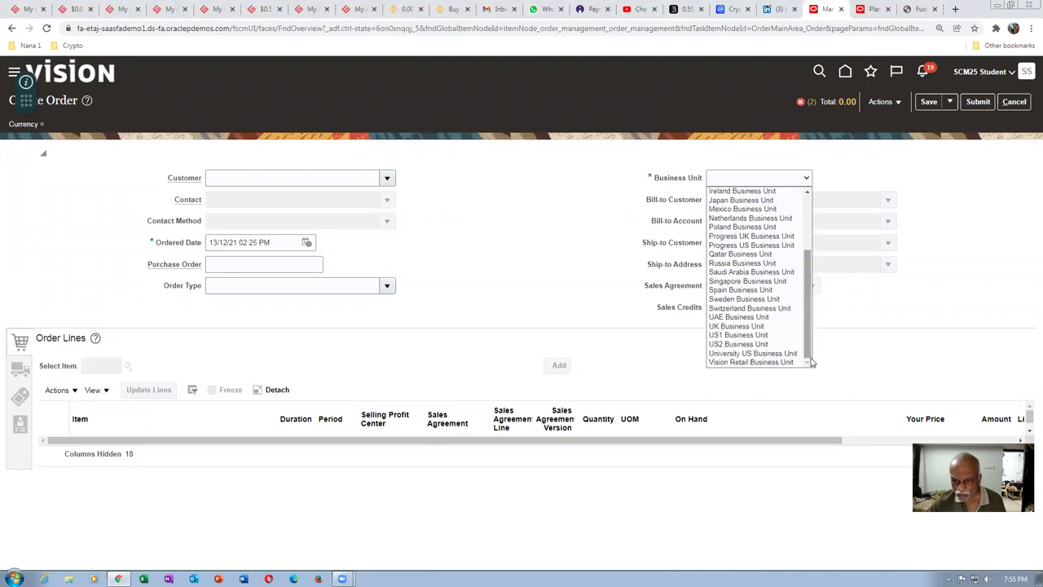
pyautogui.click(725, 334)
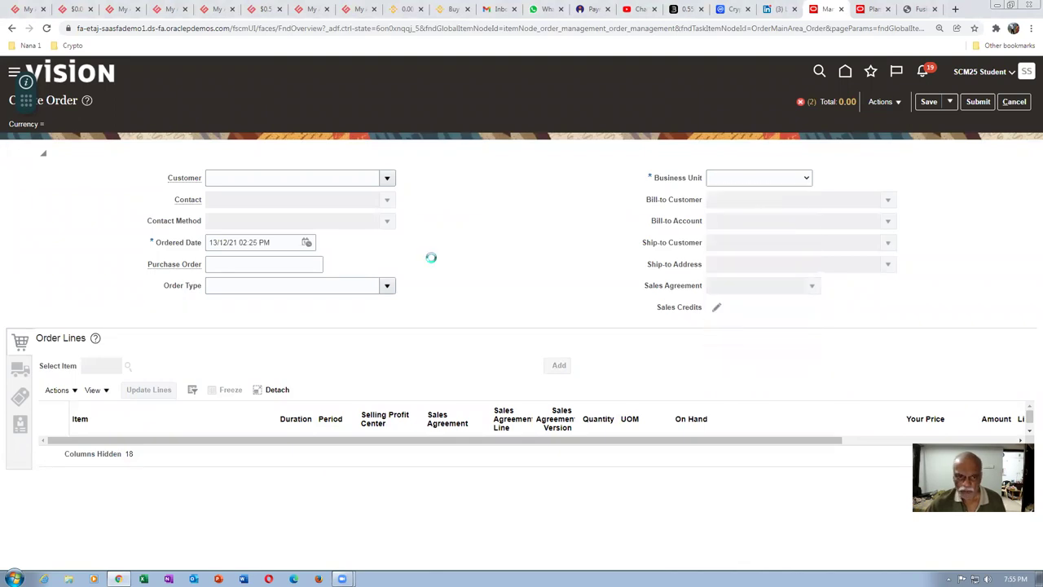
pyautogui.click(278, 177)
pyautogui.write('1t')
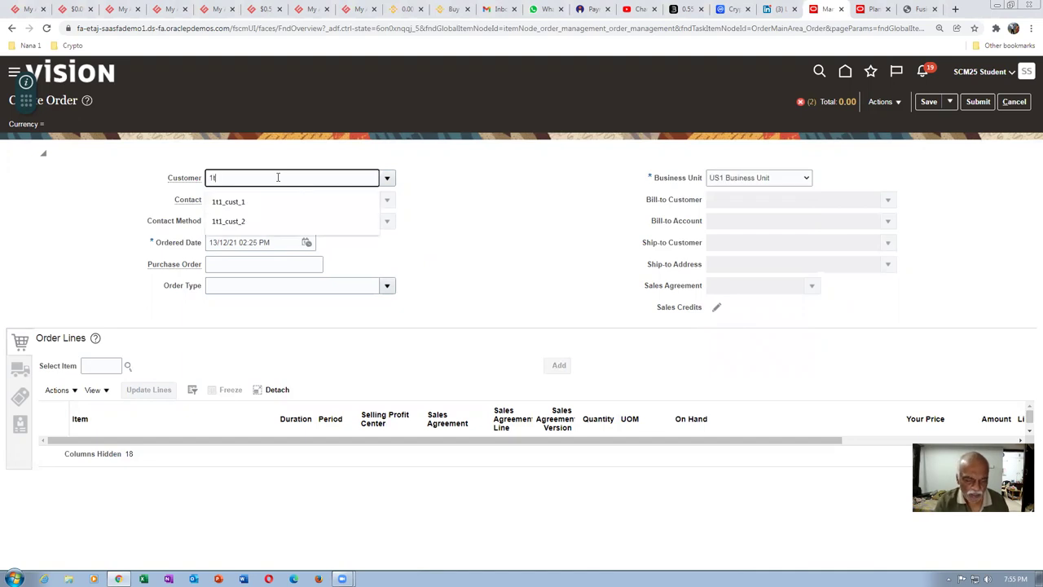
pyautogui.write('1')
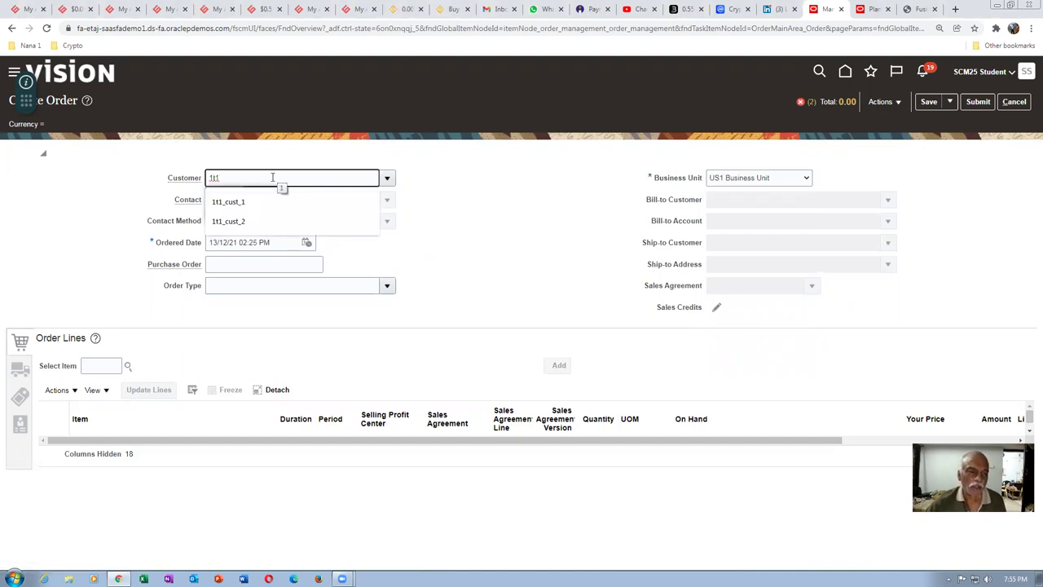
pyautogui.press('Down')
pyautogui.click(248, 228)
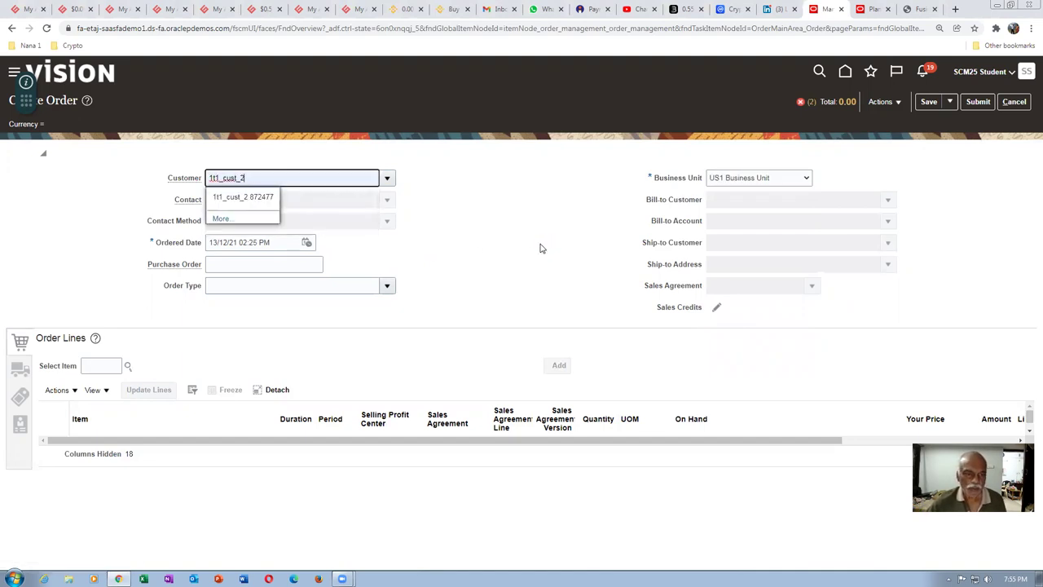
pyautogui.click(265, 198)
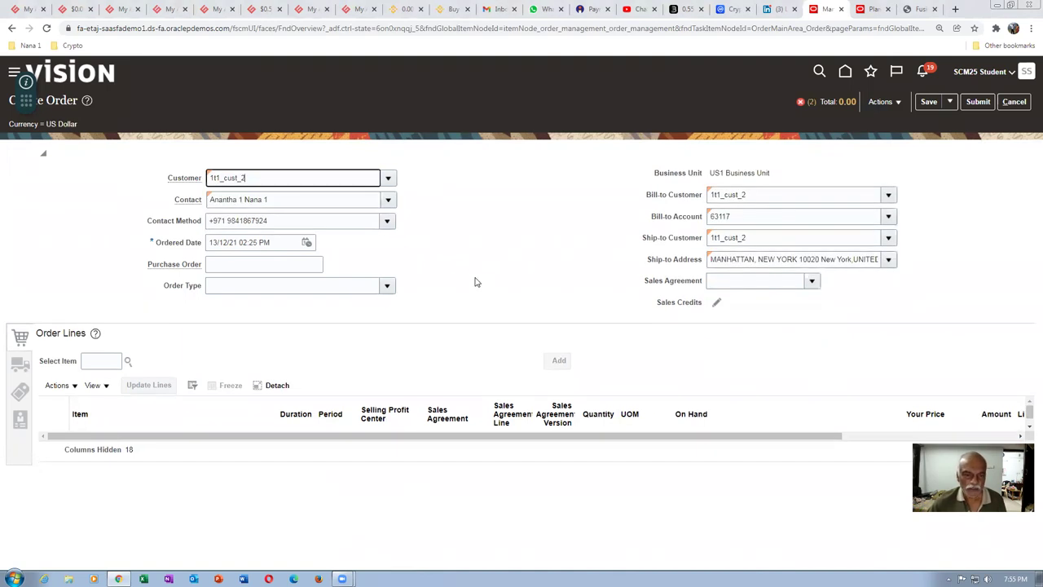
# - Add an order line for 10 Ea of item 1t2_drop_ship
pyautogui.click(91, 361)
pyautogui.write('1t2_drop_s')
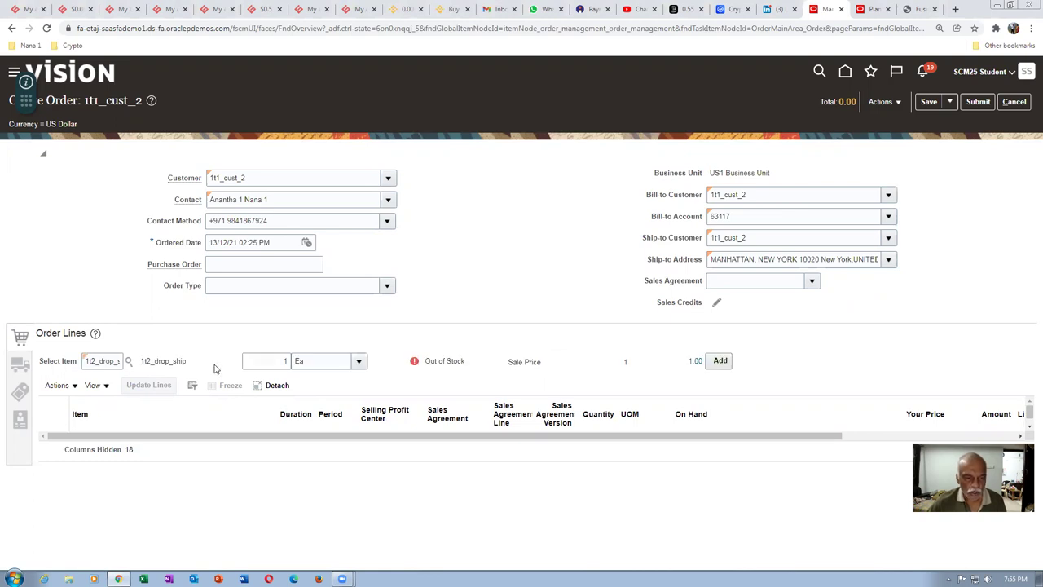
pyautogui.click(274, 360)
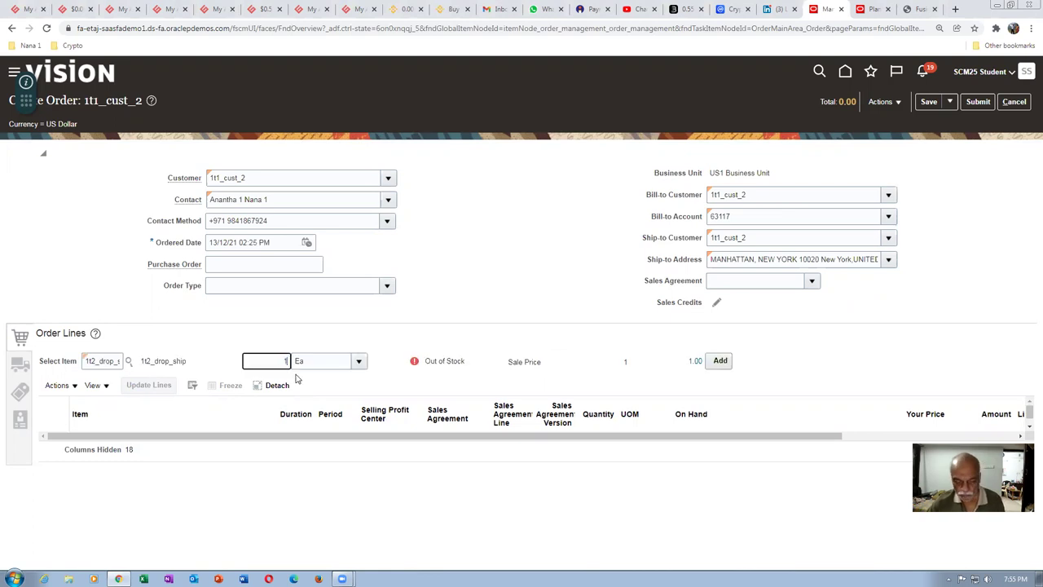
pyautogui.write('10')
pyautogui.press('Tab')
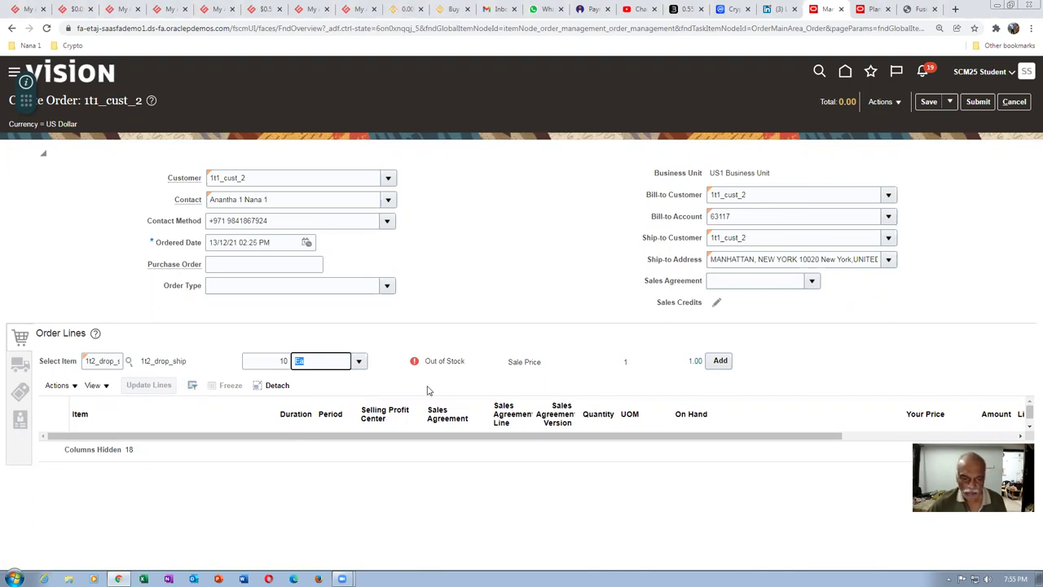
pyautogui.click(720, 362)
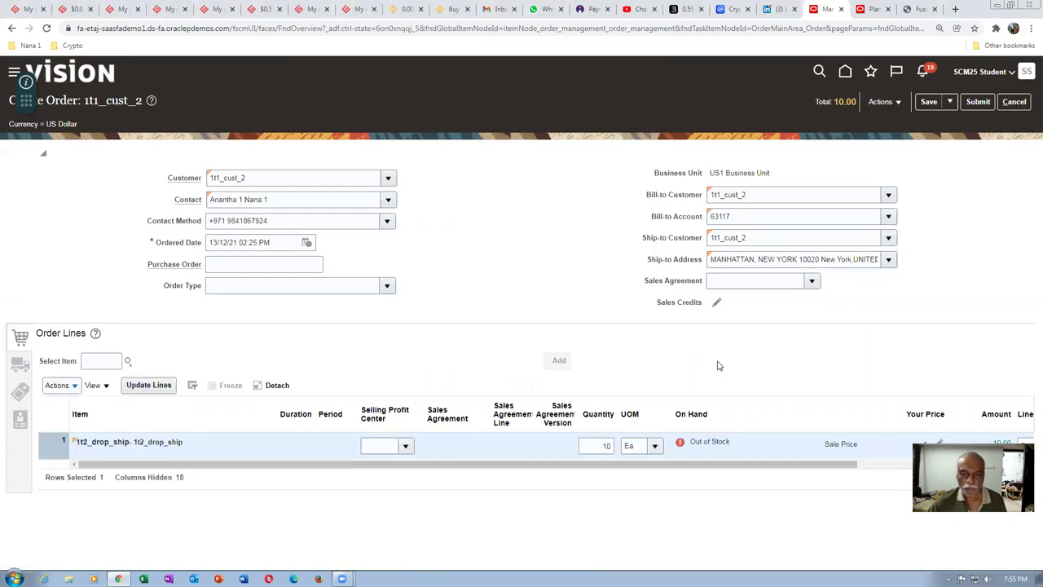
pyautogui.click(21, 361)
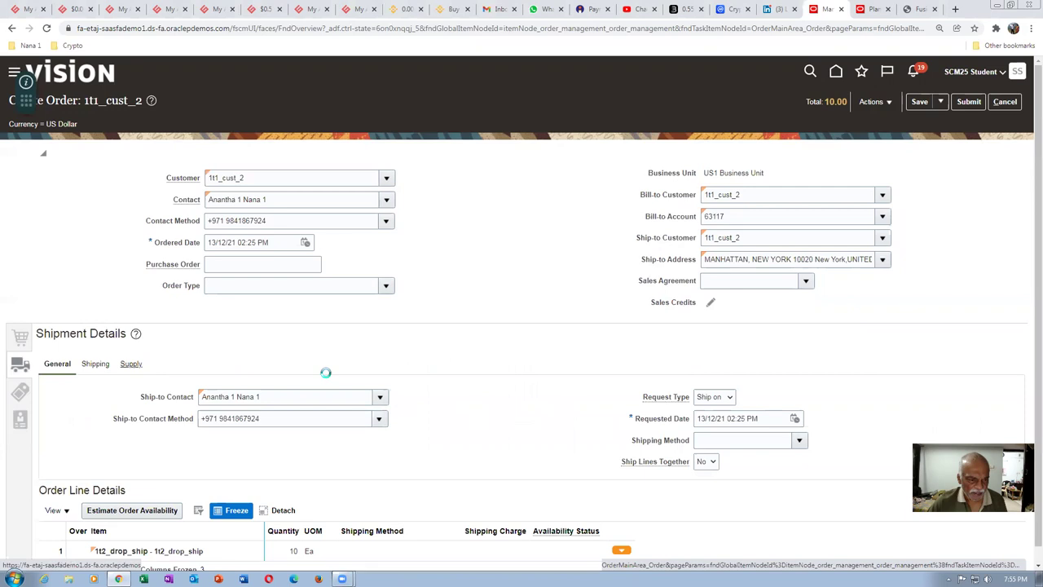
# - Set the drop-ship line's supplier to ABC Consulting with supplier site ABC US1
pyautogui.hotkey('ctrl', '+')
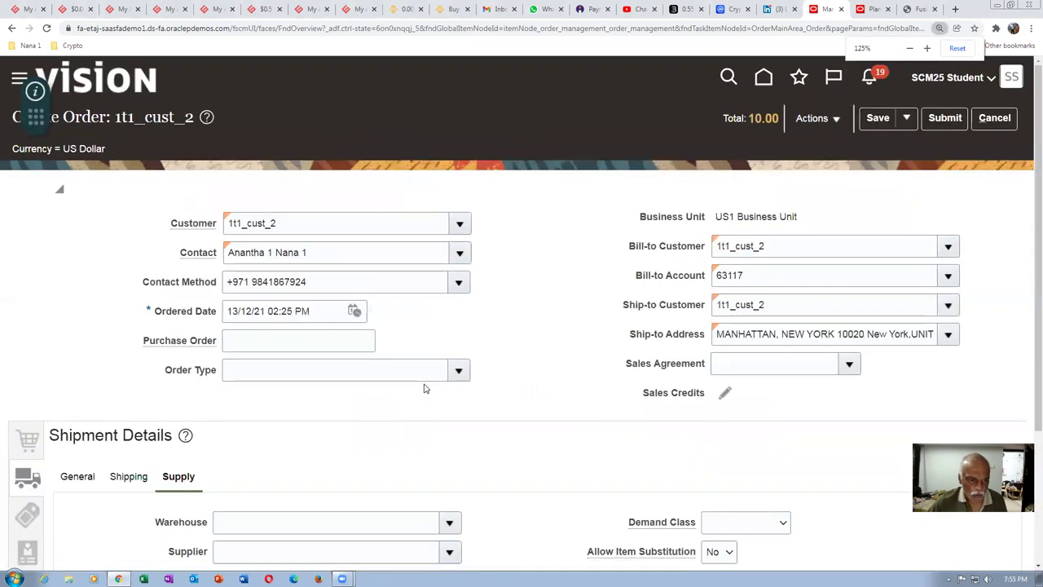
pyautogui.hotkey('ctrl', '+')
pyautogui.scroll(-4, 422, 391)
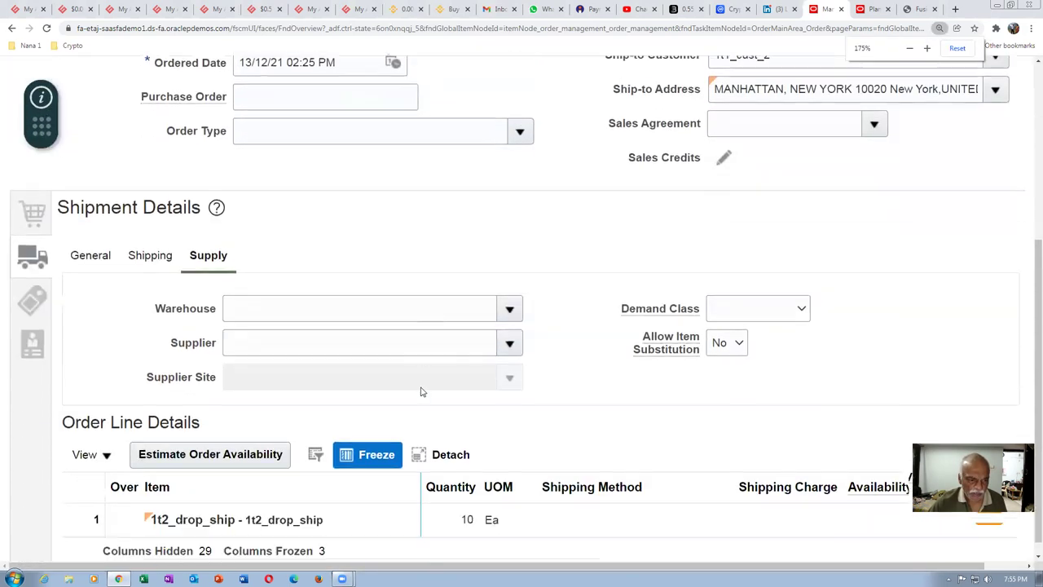
pyautogui.click(262, 327)
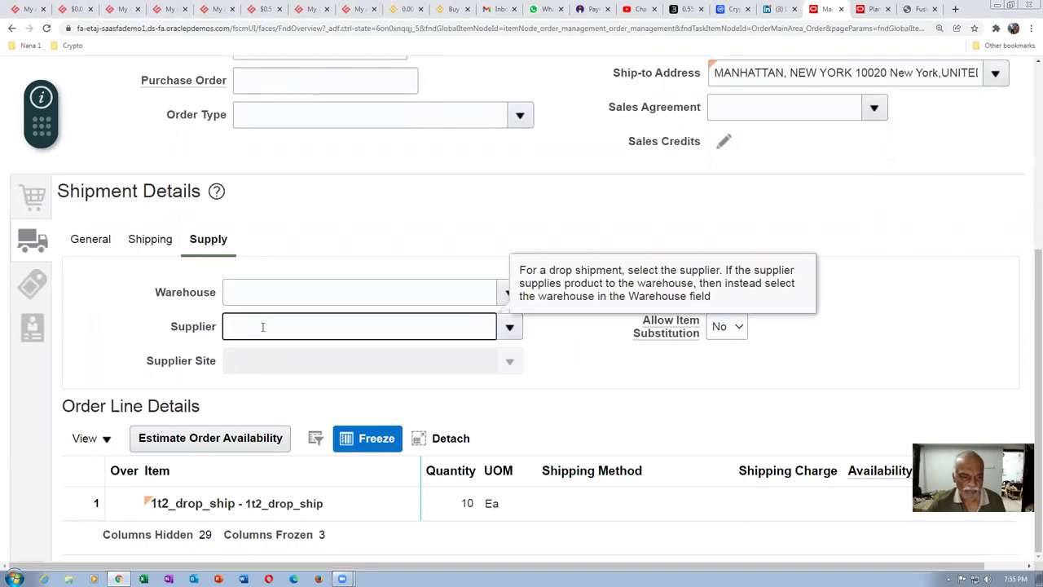
pyautogui.write('ABC')
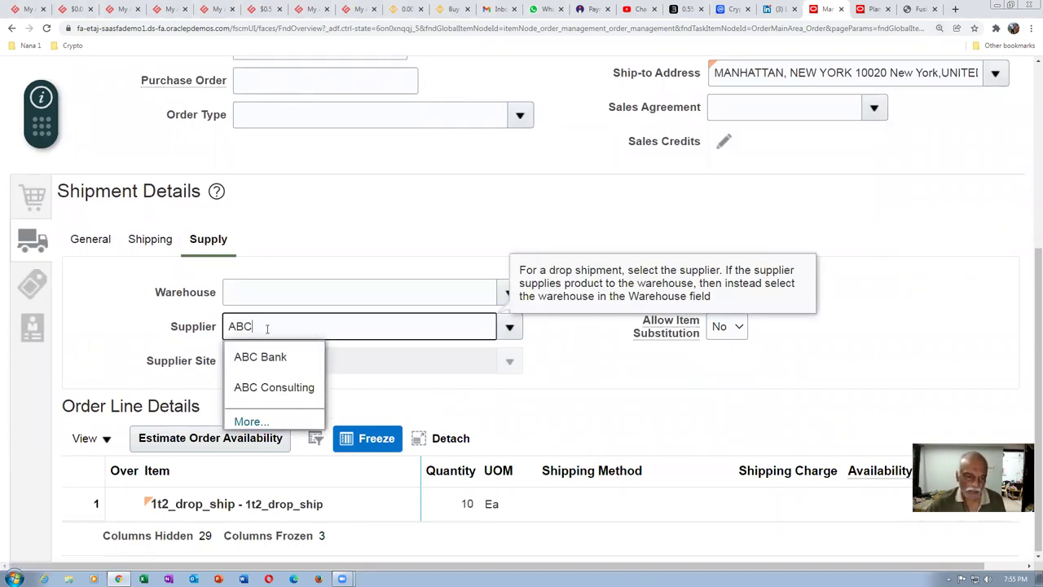
pyautogui.click(280, 384)
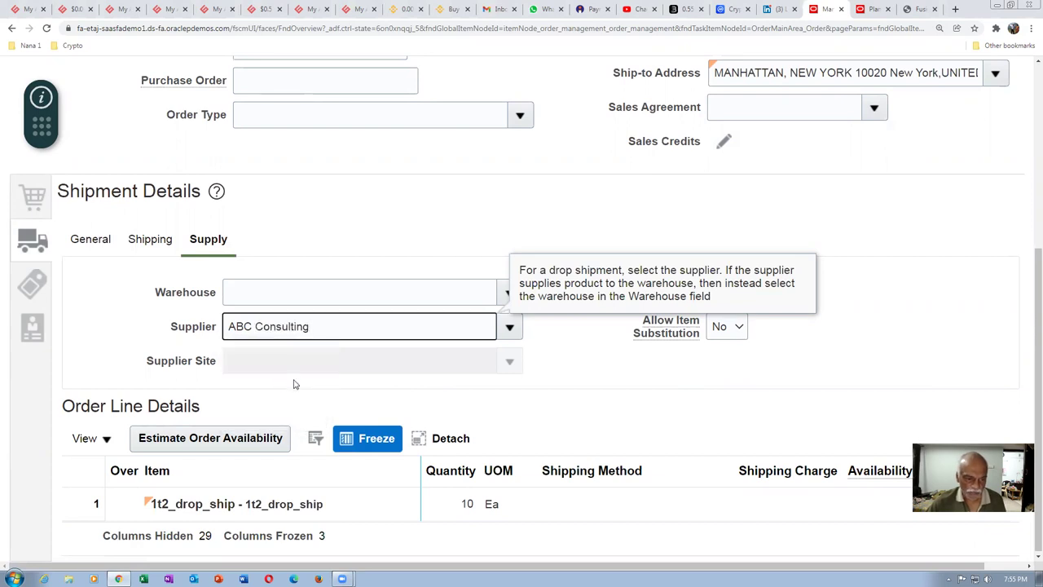
pyautogui.click(292, 369)
pyautogui.click(509, 361)
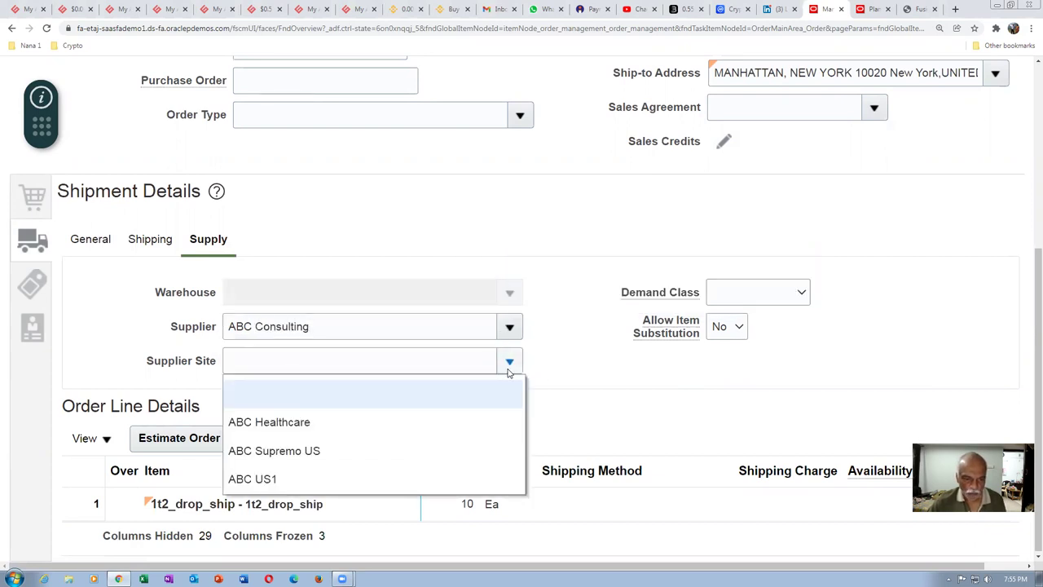
pyautogui.click(267, 479)
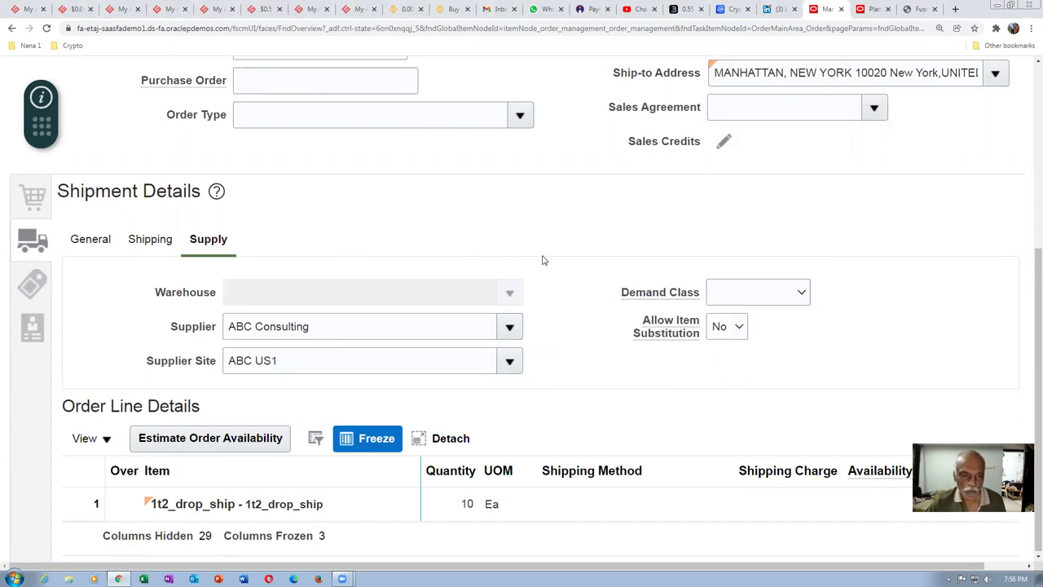
pyautogui.scroll(2, 397, 248)
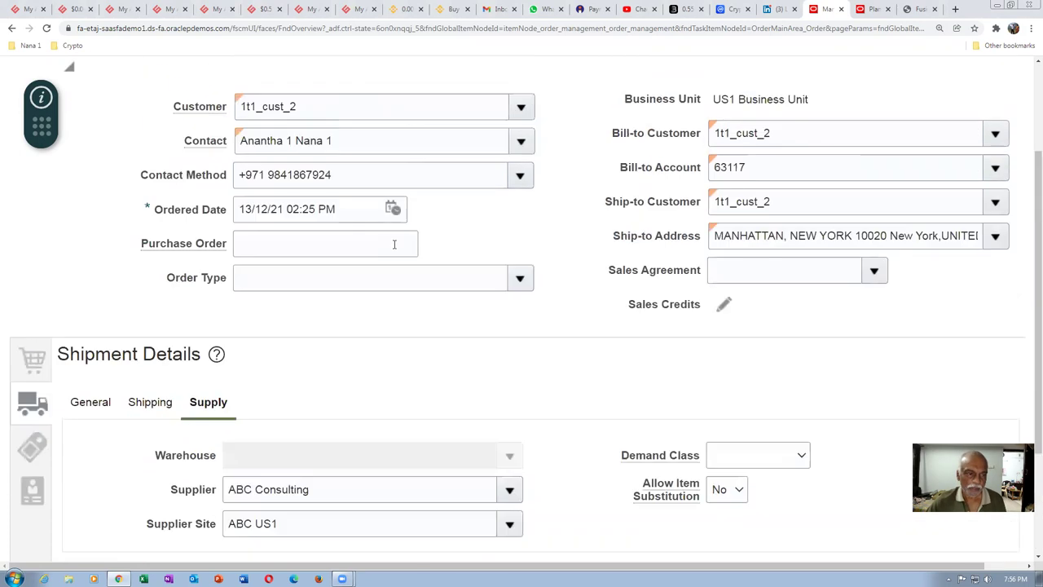
pyautogui.scroll(2, 392, 249)
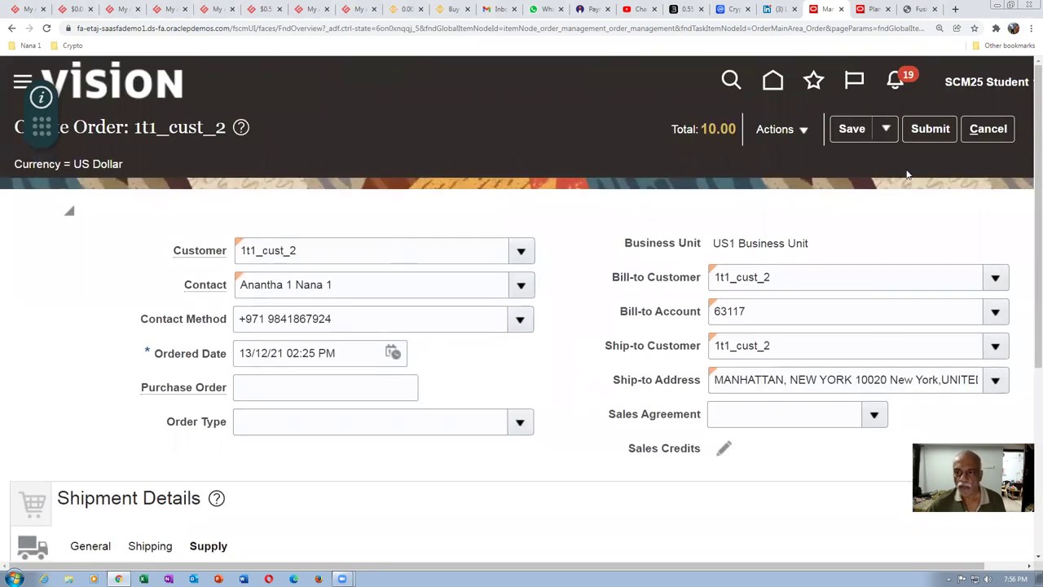
# - Submit the sales order and note 'Drop ship Sales order' in a new Notepad document
pyautogui.click(929, 130)
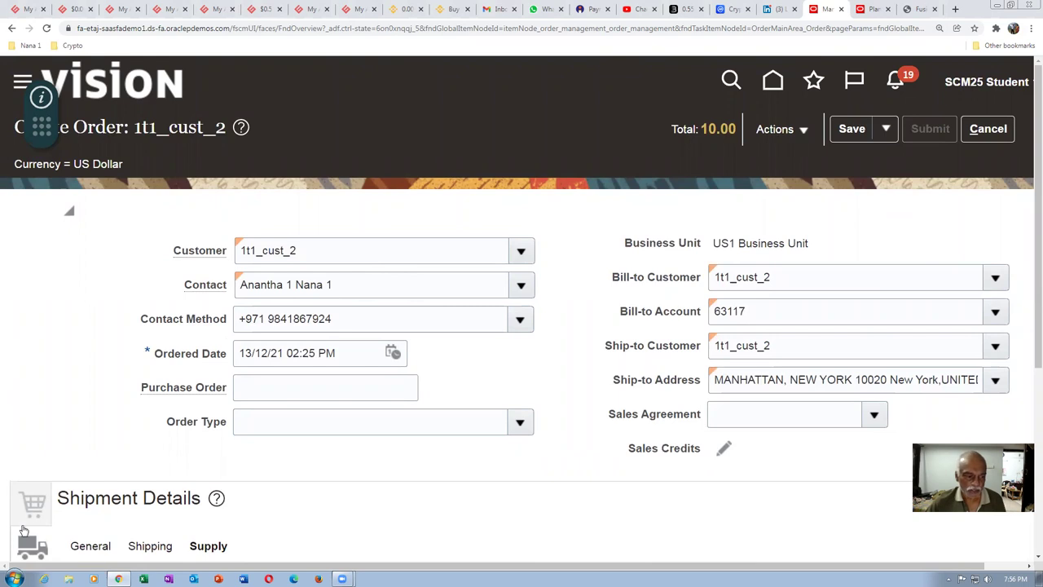
pyautogui.click(14, 577)
pyautogui.click(40, 552)
pyautogui.write('notepad')
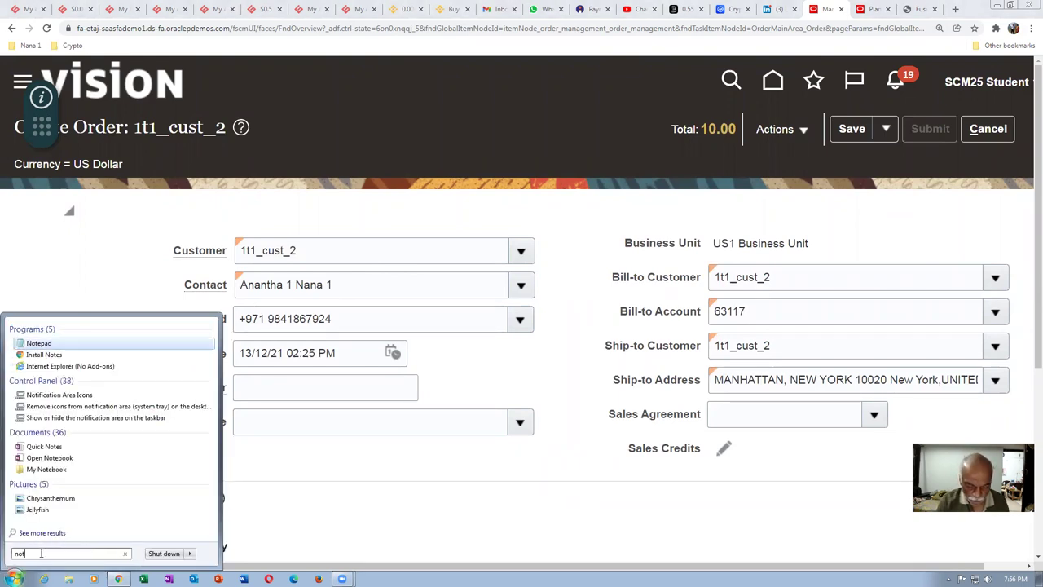
pyautogui.press('Return')
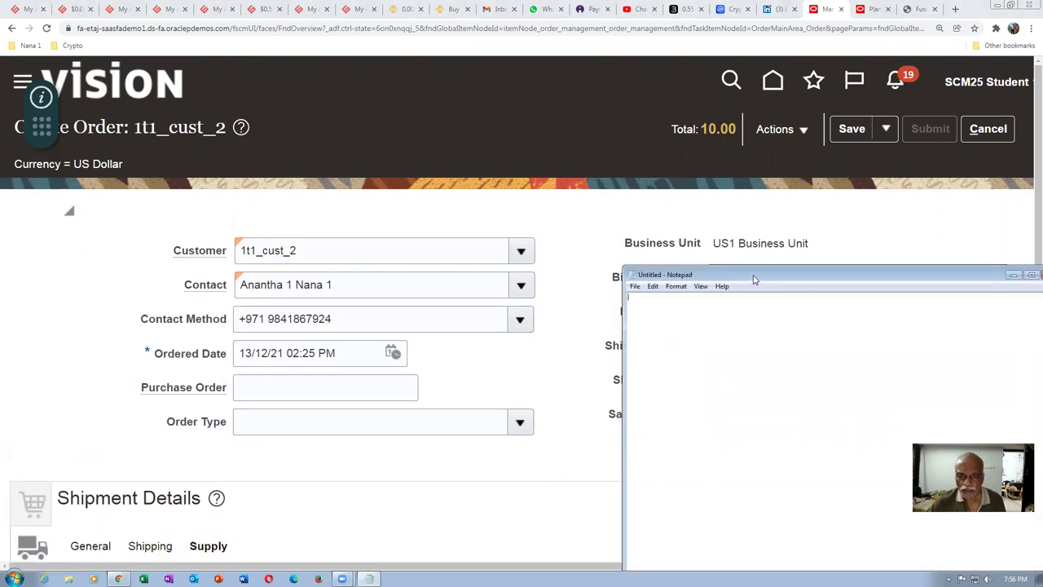
pyautogui.moveTo(754, 280); pyautogui.dragTo(783, 368)
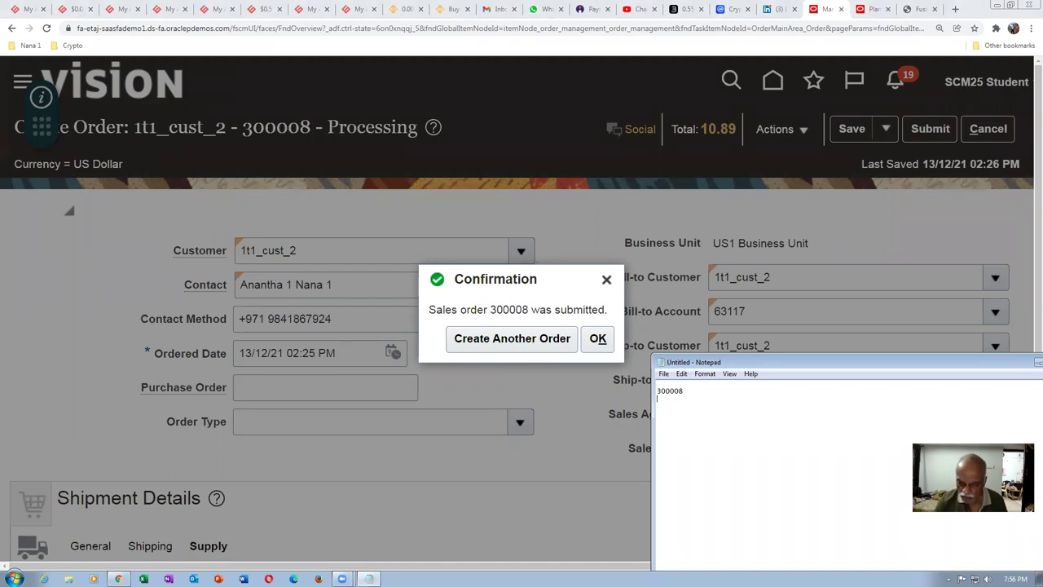
pyautogui.write('Drop')
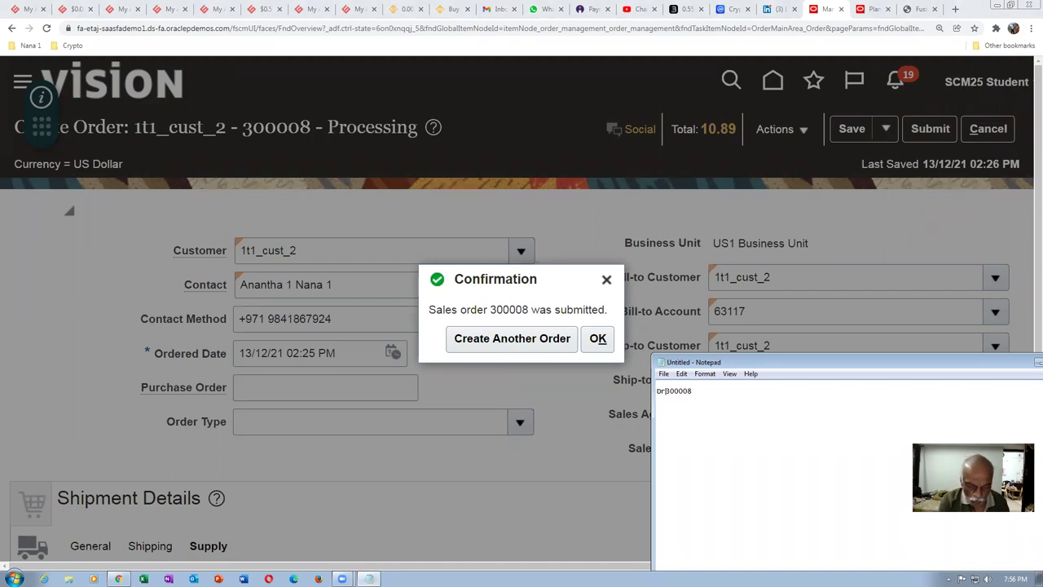
pyautogui.write(' ship Sales order')
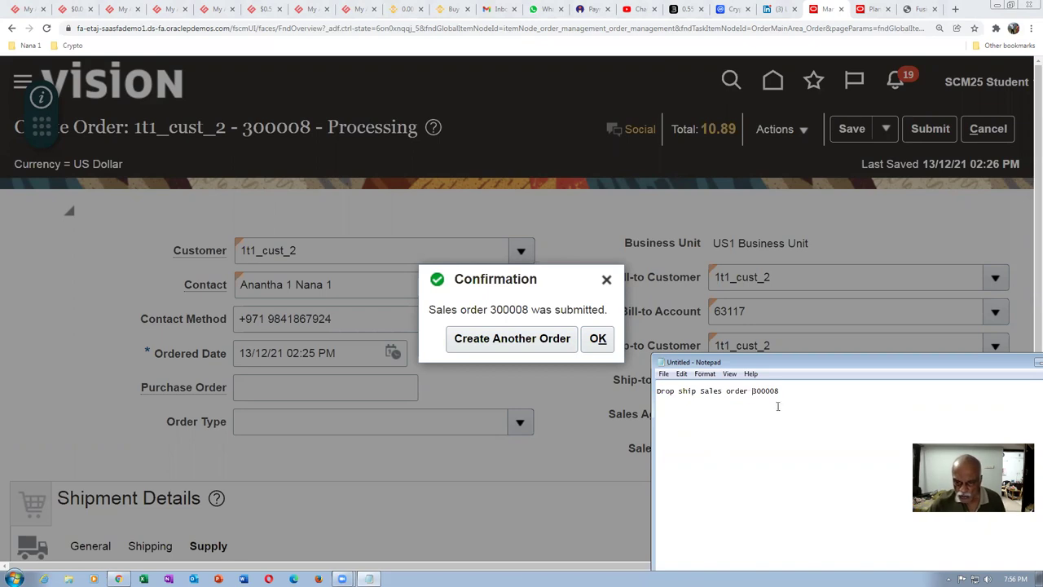
# - Acknowledge the confirmation and switch order 300008 to its fulfillment view
pyautogui.click(597, 338)
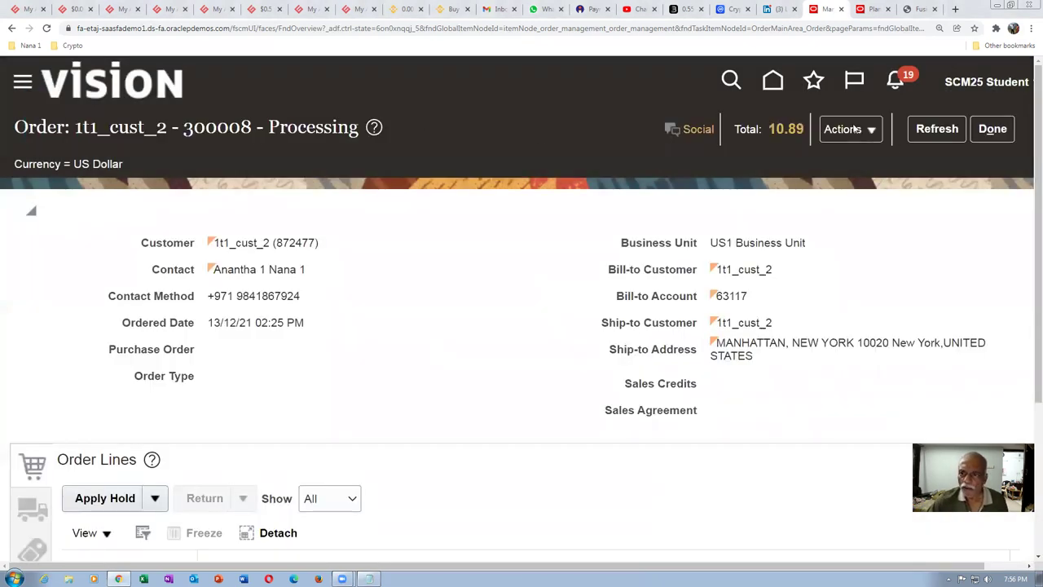
pyautogui.click(855, 129)
pyautogui.click(741, 340)
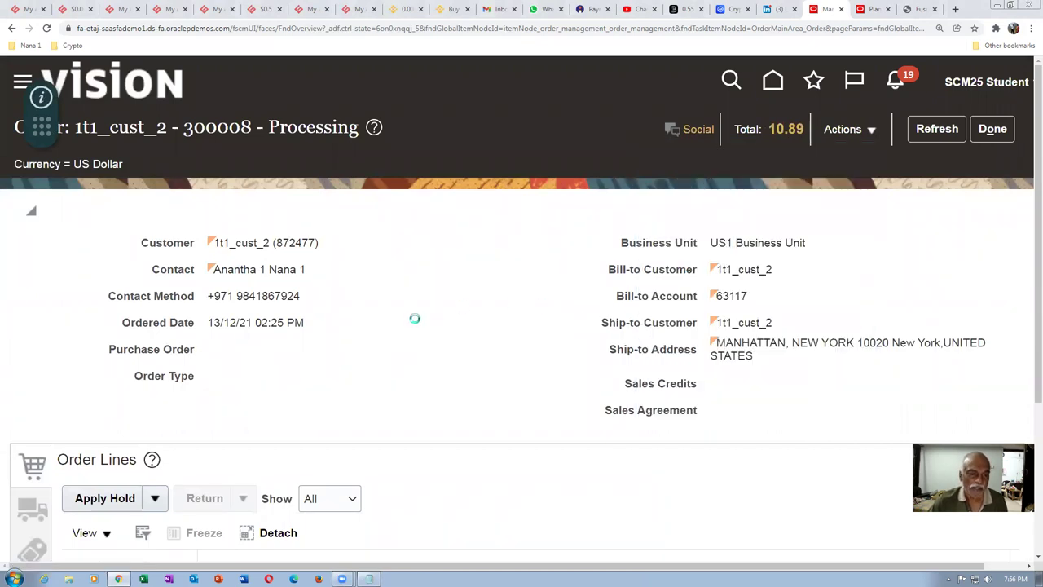
pyautogui.click(927, 130)
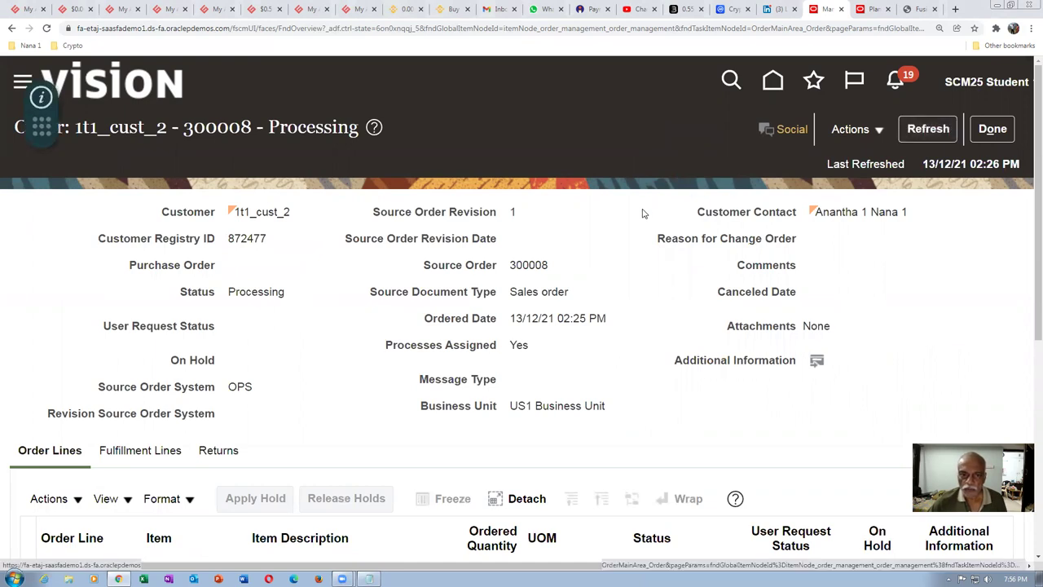
# - Refresh order 300008 and scroll to its 1t2_drop_ship fulfillment line 1-1
pyautogui.scroll(-3, 647, 213)
pyautogui.scroll(-1, 648, 212)
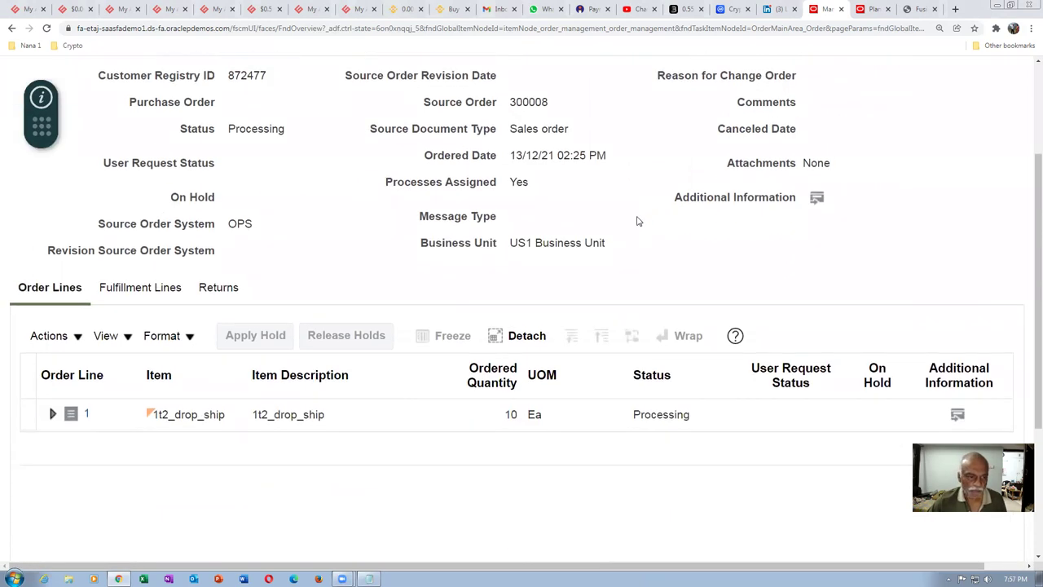
pyautogui.scroll(4, 638, 221)
pyautogui.click(937, 132)
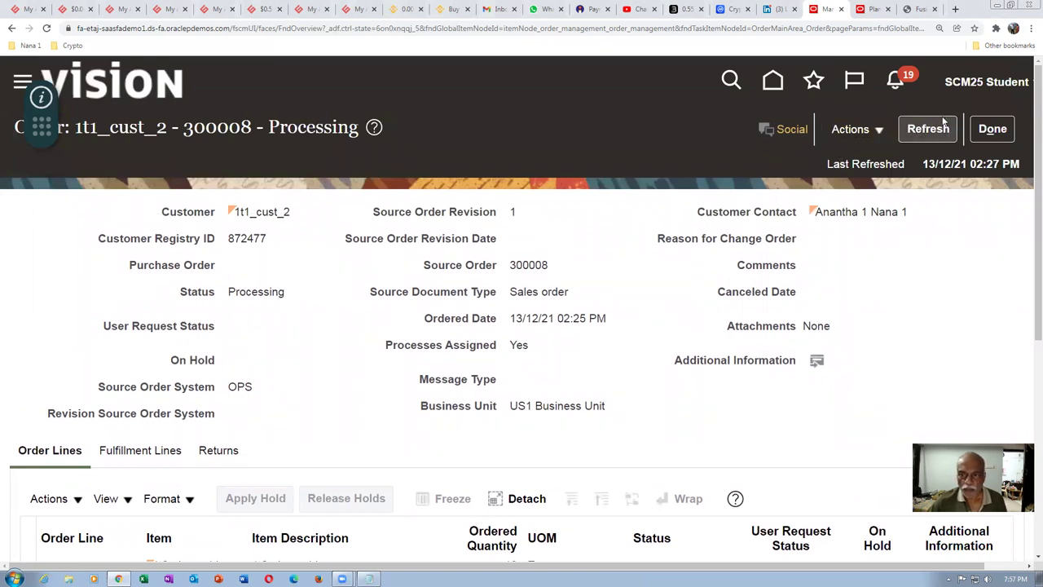
pyautogui.click(929, 130)
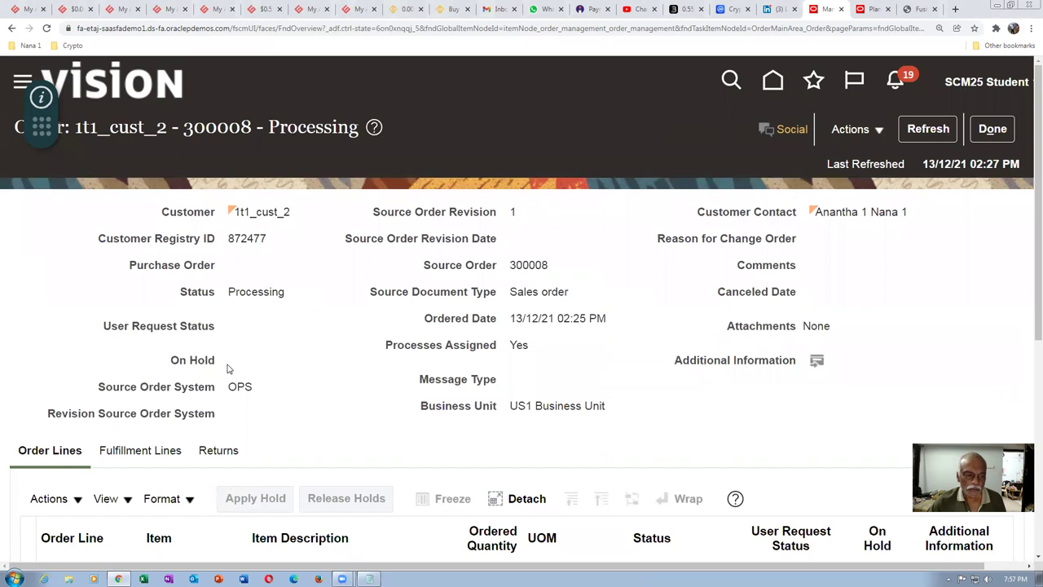
pyautogui.scroll(-2, 228, 368)
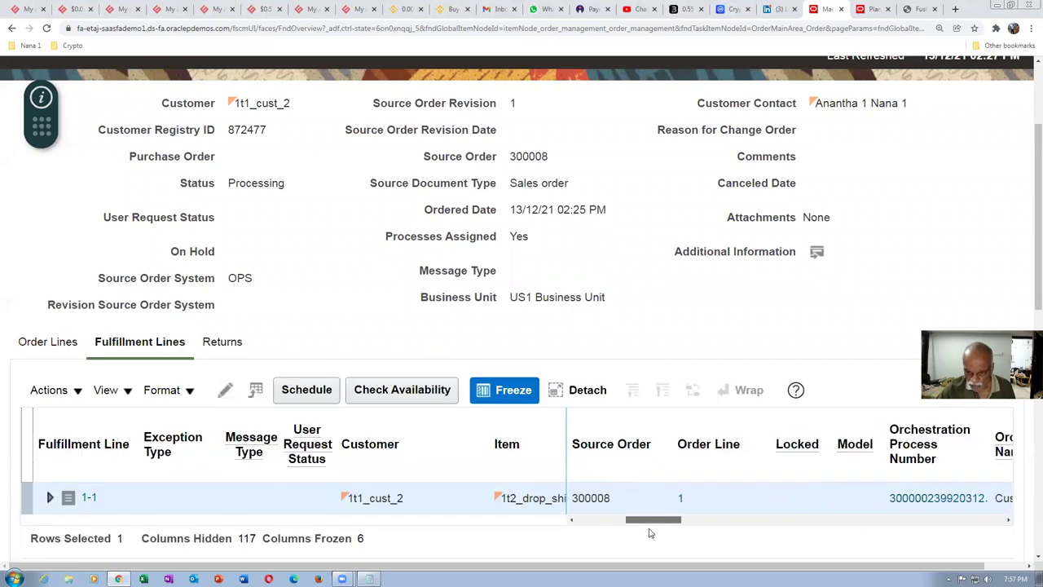
# - Open order 300008's orchestration process and refresh its status
pyautogui.click(873, 497)
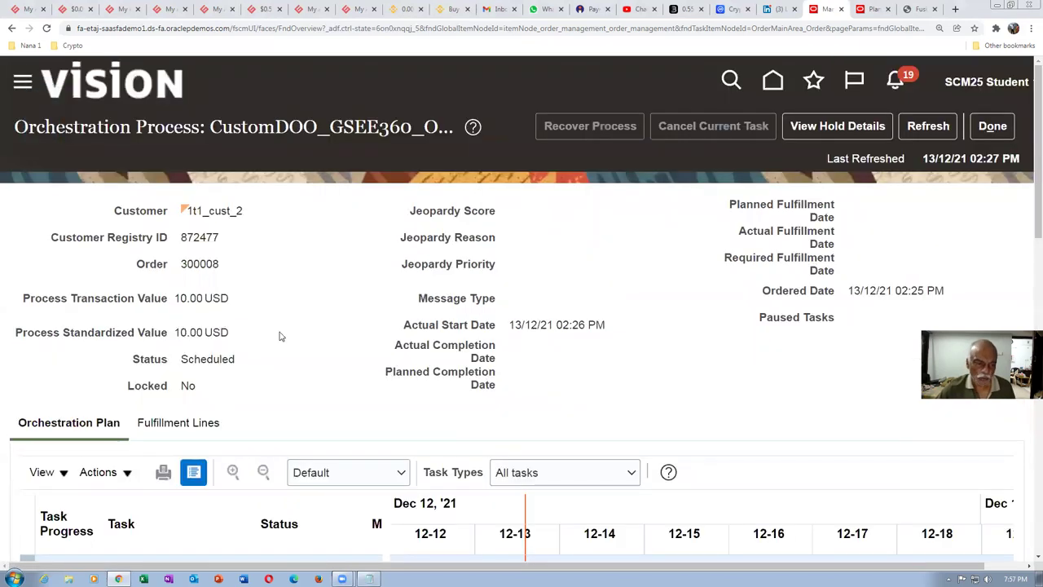
pyautogui.scroll(-2, 244, 334)
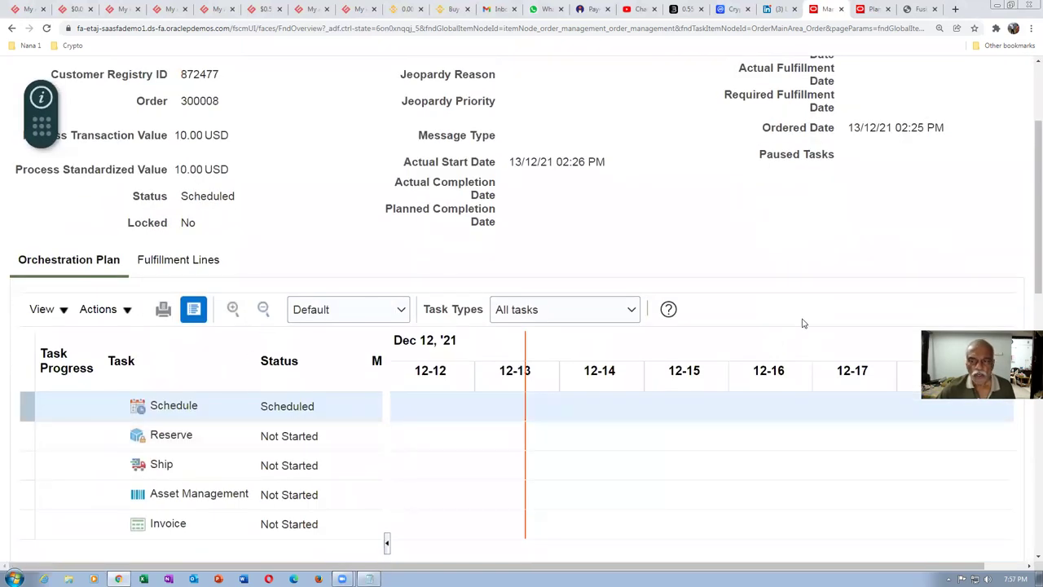
pyautogui.scroll(1, 807, 317)
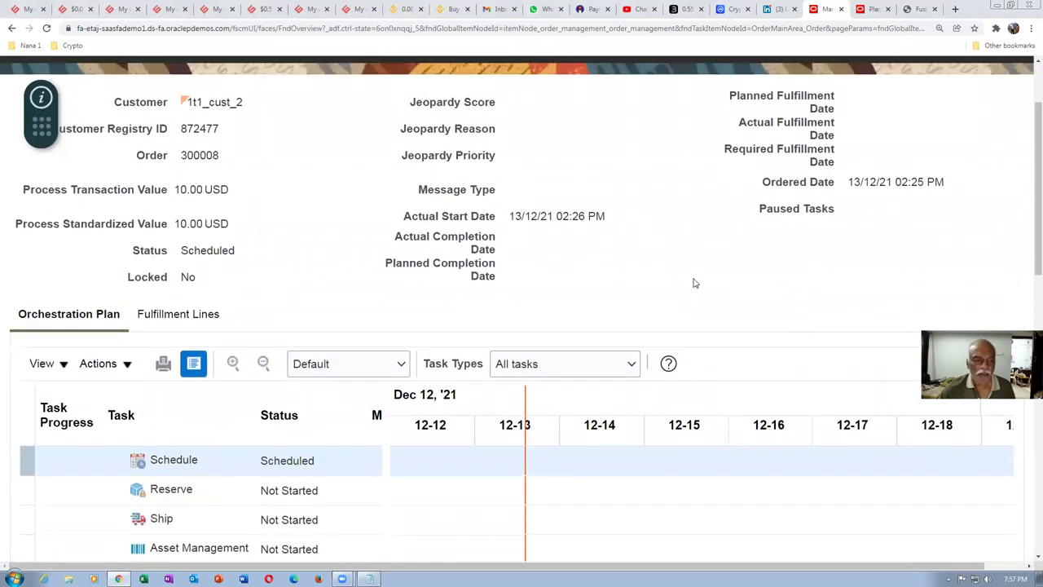
pyautogui.scroll(-2, 261, 448)
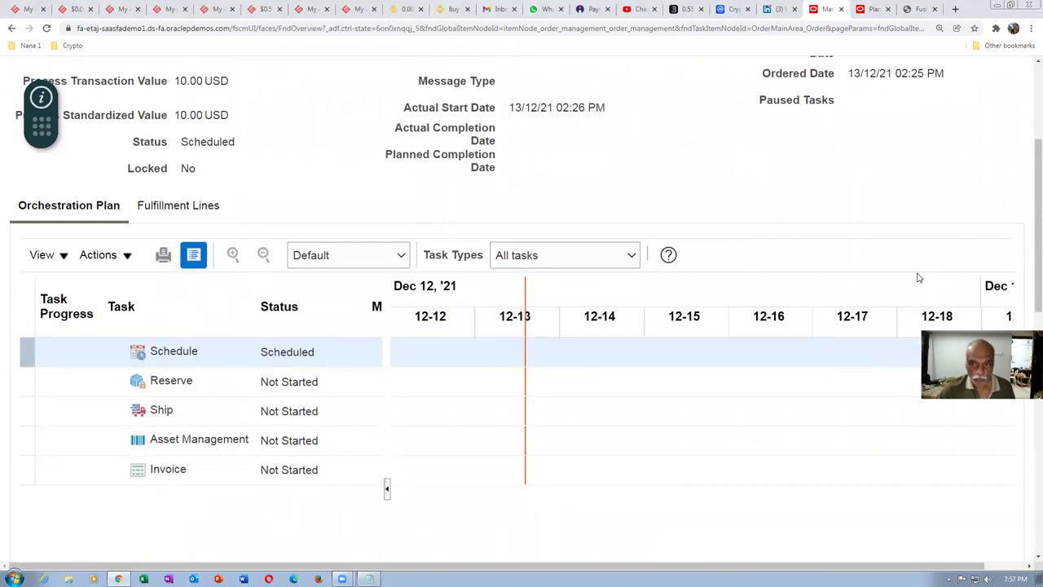
pyautogui.scroll(4, 916, 277)
pyautogui.click(933, 127)
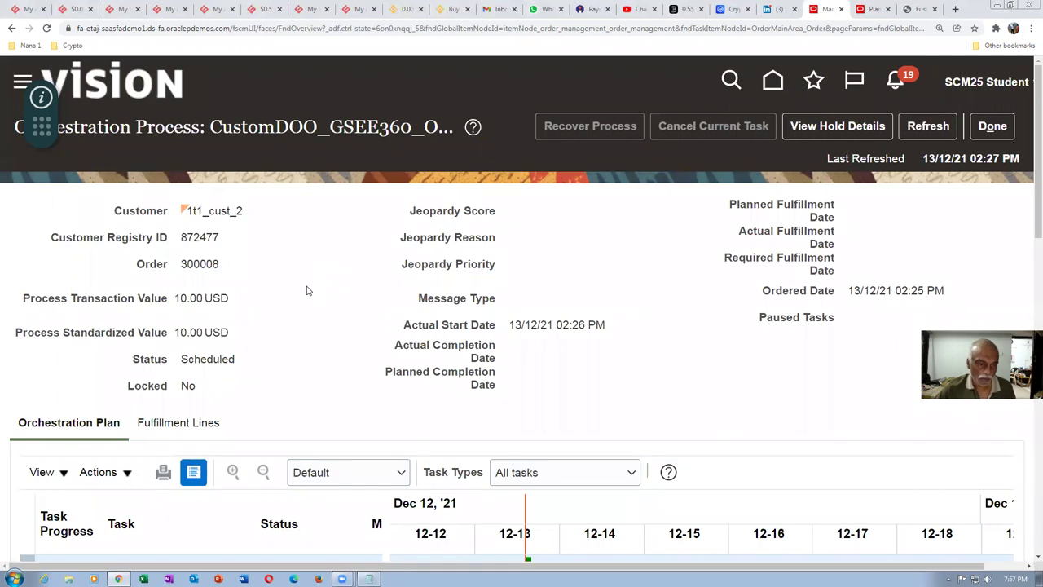
pyautogui.scroll(-3, 307, 291)
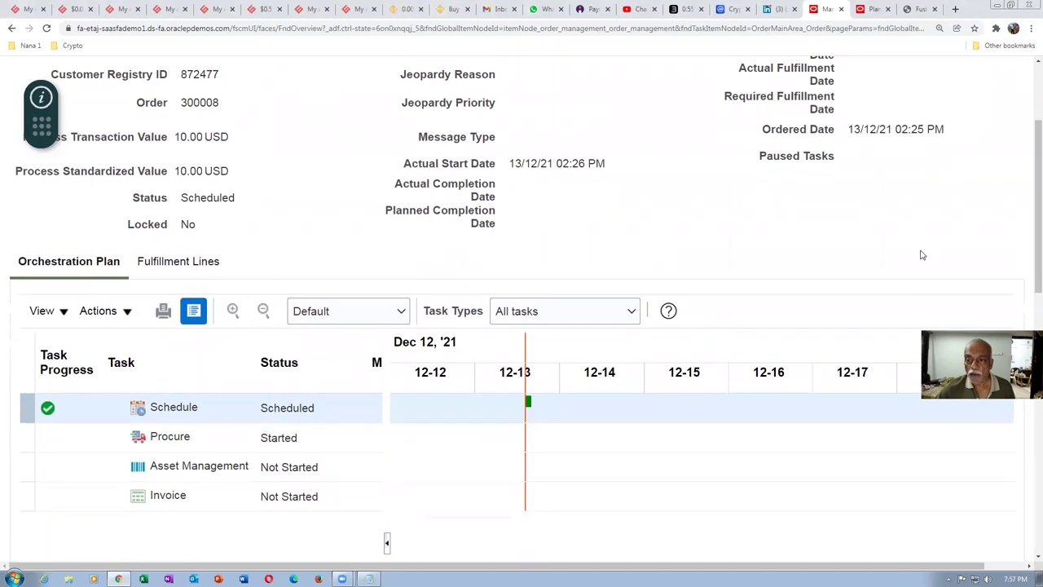
pyautogui.scroll(3, 919, 256)
# - Keep refreshing the orchestration process until an error marker appears beside Message Type
pyautogui.click(941, 128)
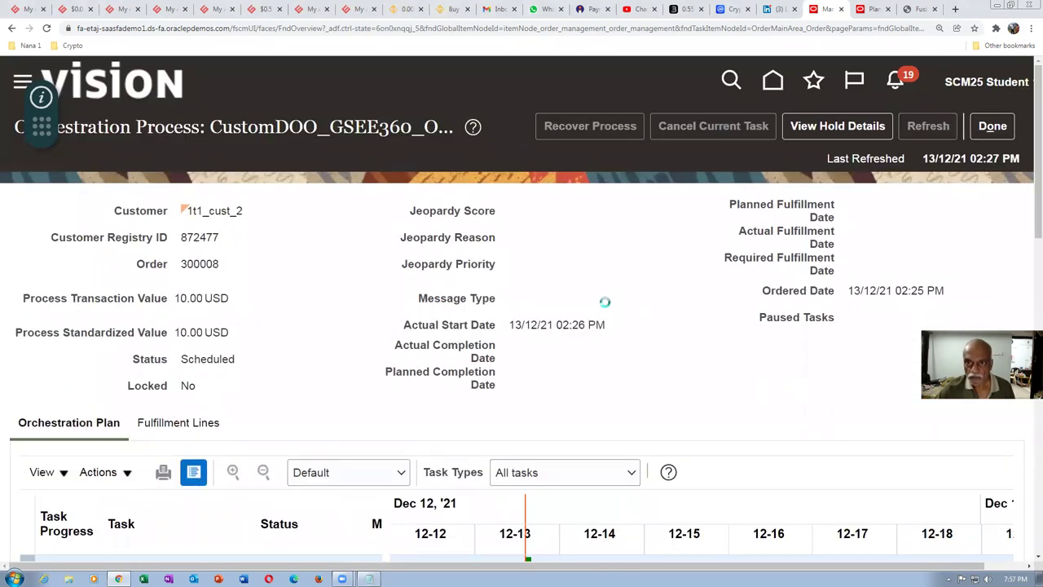
pyautogui.scroll(-3, 602, 310)
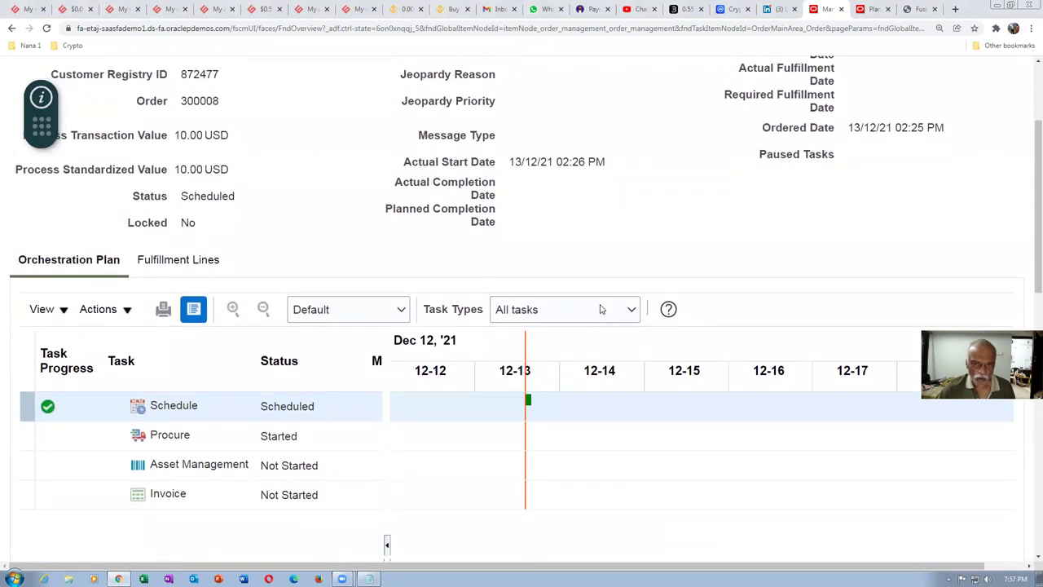
pyautogui.scroll(3, 601, 310)
pyautogui.click(941, 129)
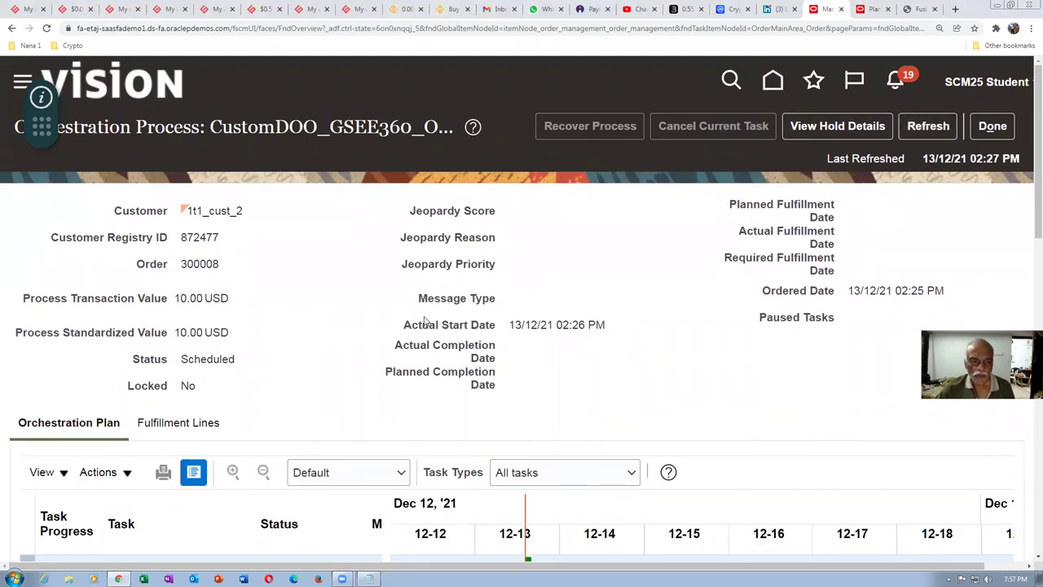
pyautogui.scroll(-2, 424, 321)
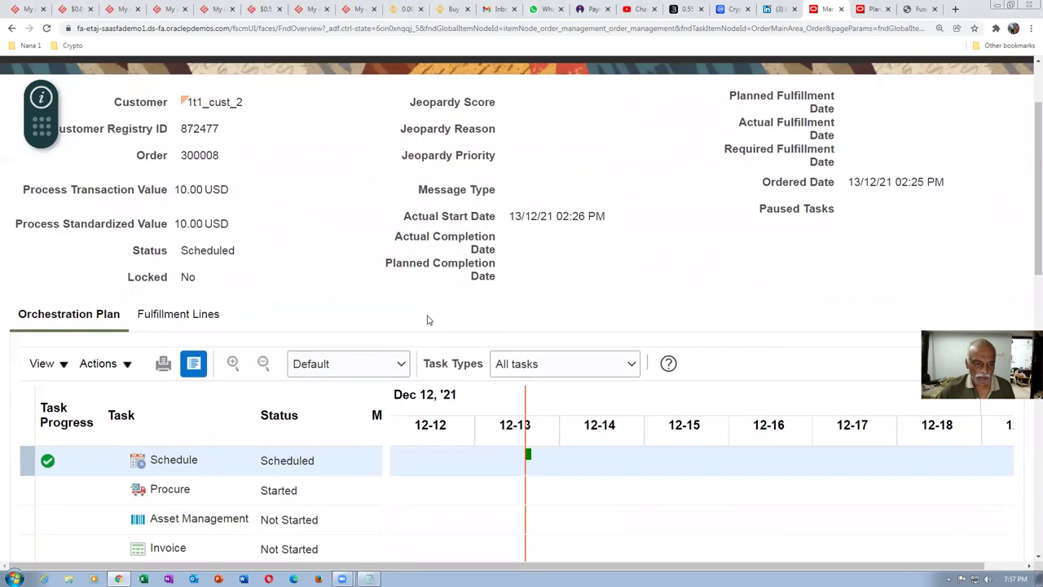
pyautogui.scroll(2, 429, 319)
pyautogui.click(945, 132)
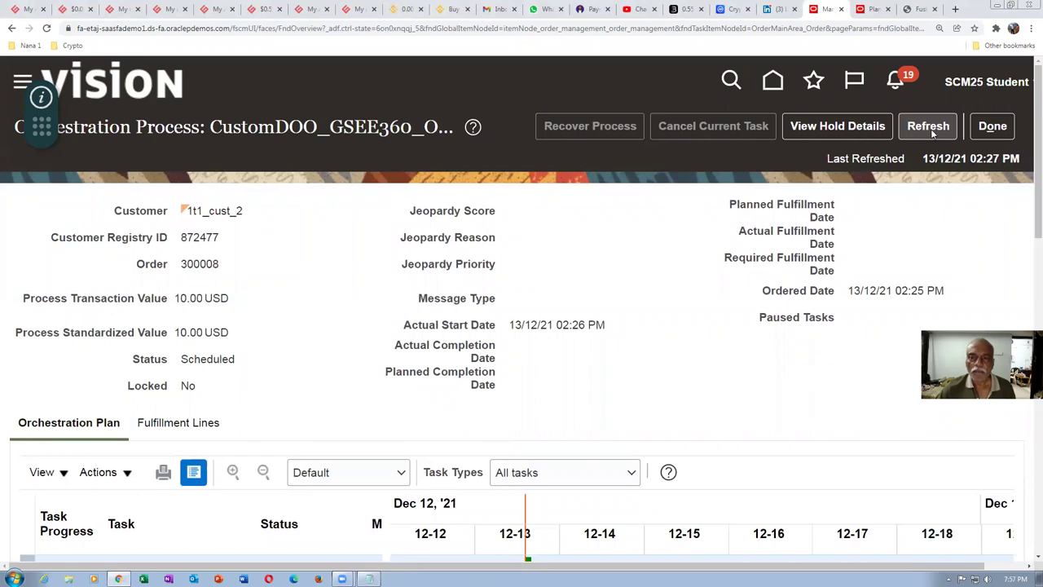
pyautogui.click(933, 133)
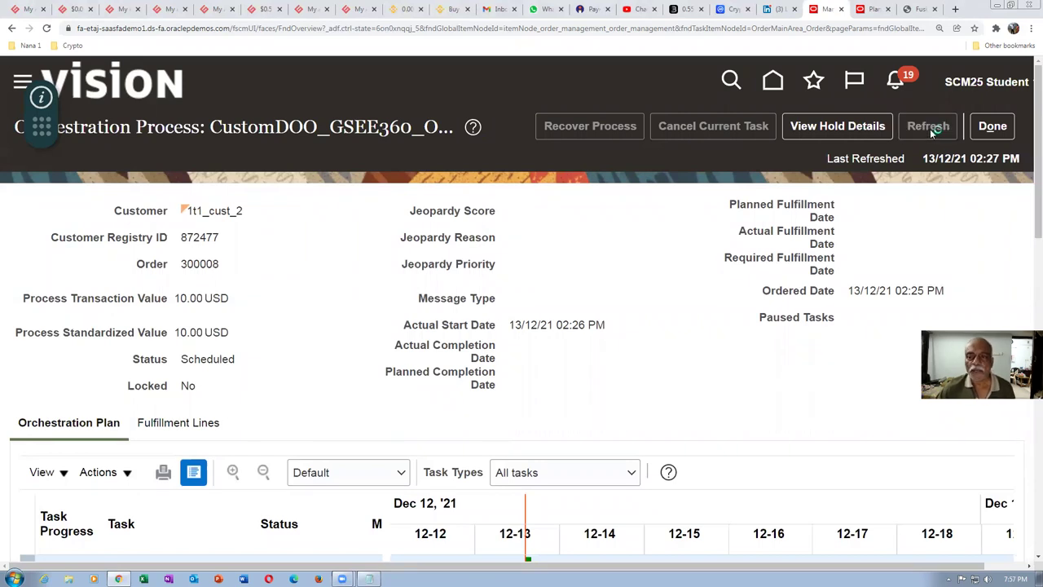
pyautogui.click(933, 133)
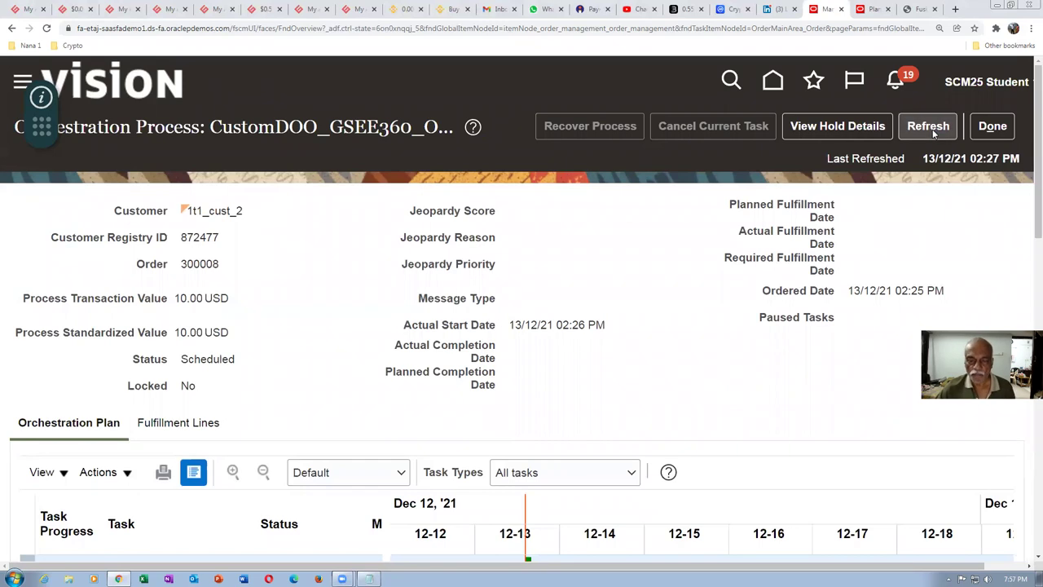
pyautogui.click(933, 129)
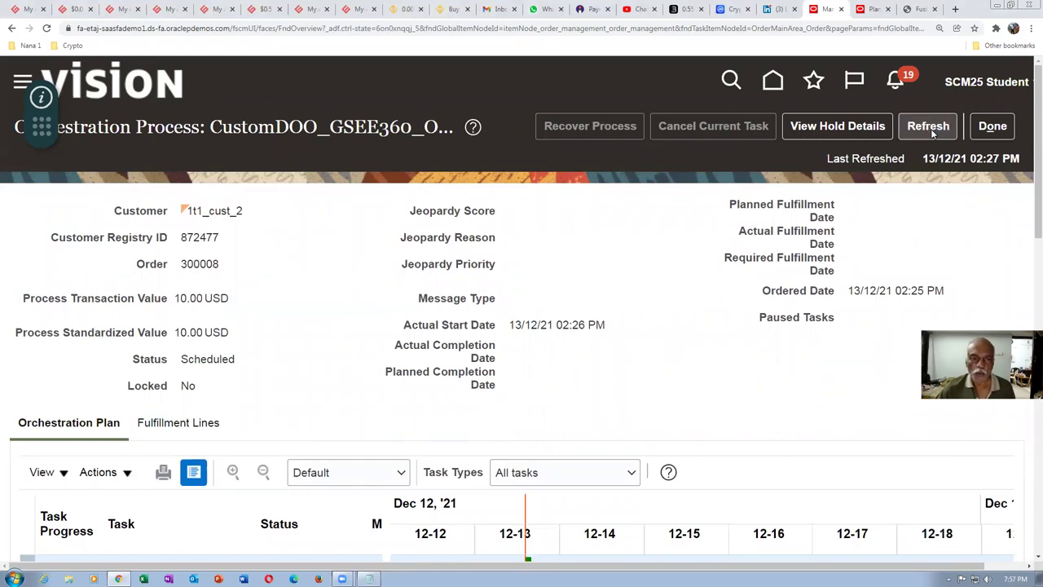
pyautogui.click(932, 130)
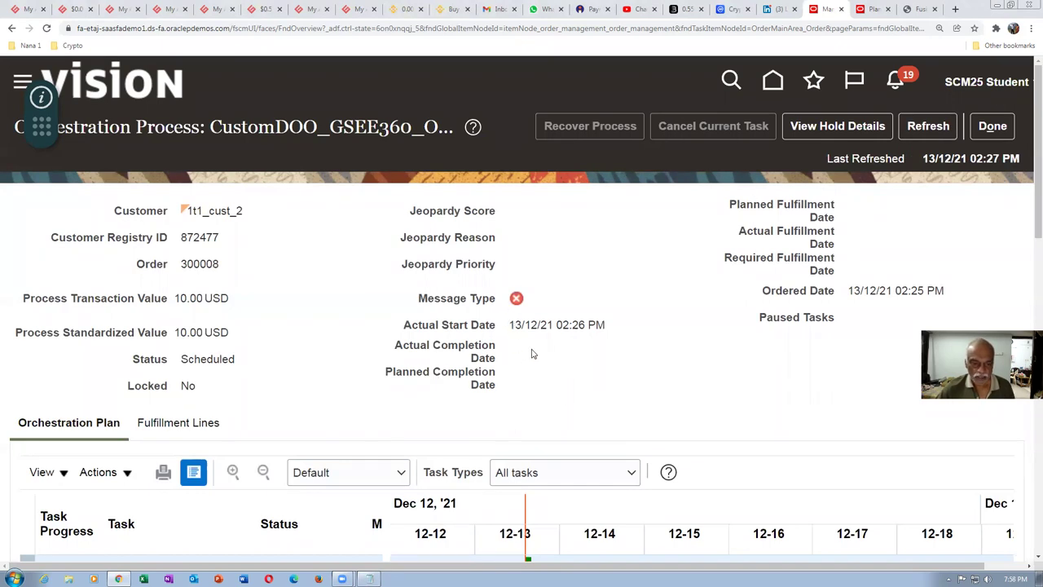
pyautogui.click(517, 300)
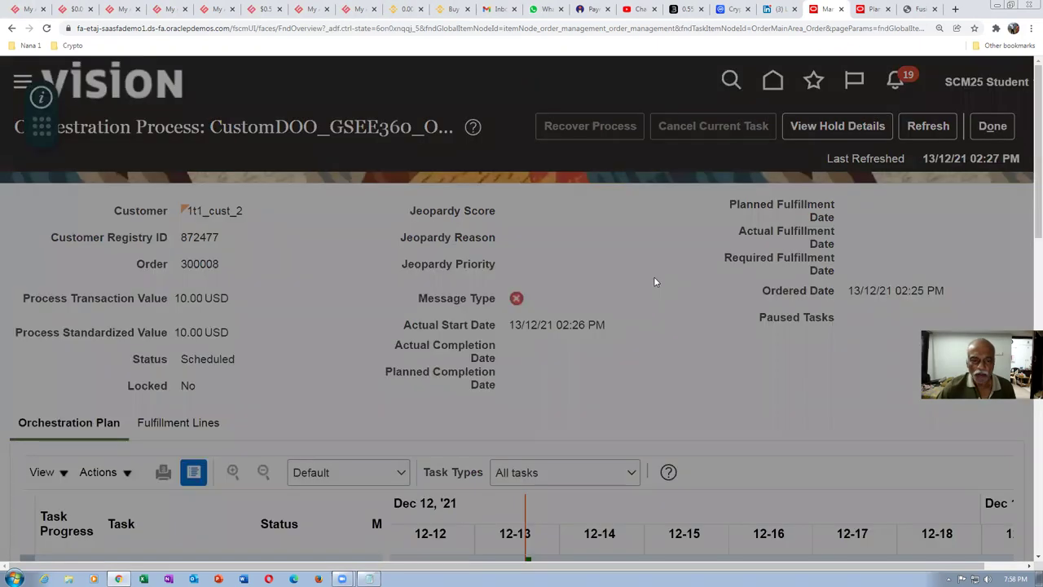
pyautogui.scroll(-1, 637, 327)
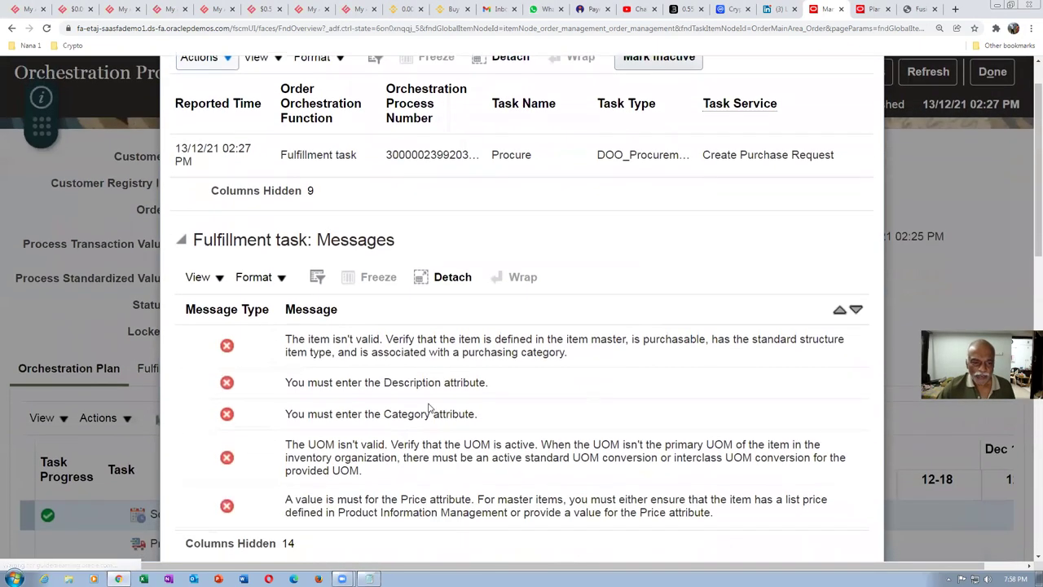
pyautogui.moveTo(322, 383); pyautogui.dragTo(381, 383)
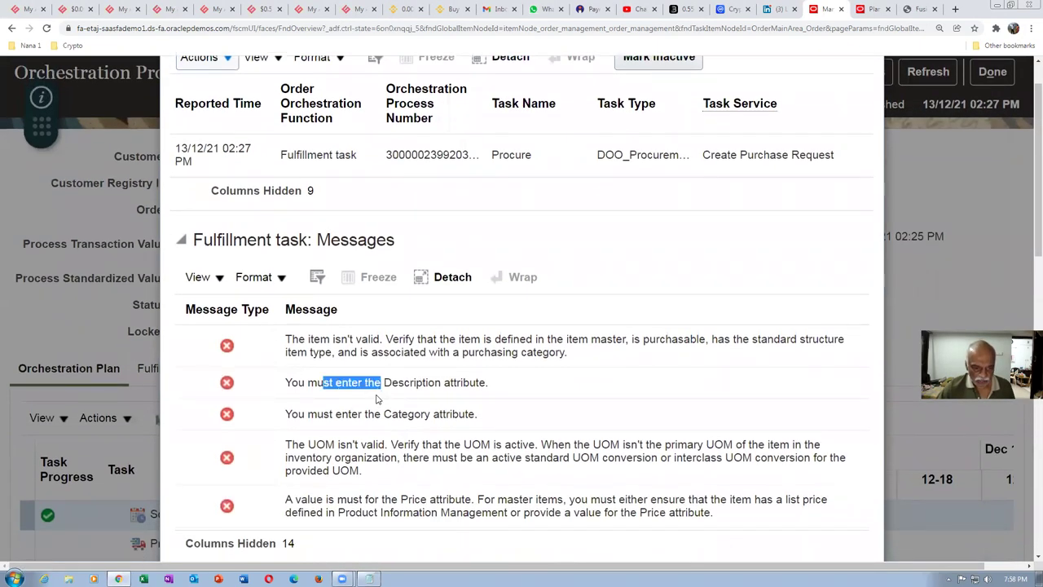
pyautogui.moveTo(347, 414); pyautogui.dragTo(407, 415)
pyautogui.moveTo(340, 444)
pyautogui.mouseDown()
pyautogui.moveTo(362, 477)
pyautogui.moveTo(350, 457)
pyautogui.mouseUp()
pyautogui.moveTo(367, 499); pyautogui.dragTo(668, 530)
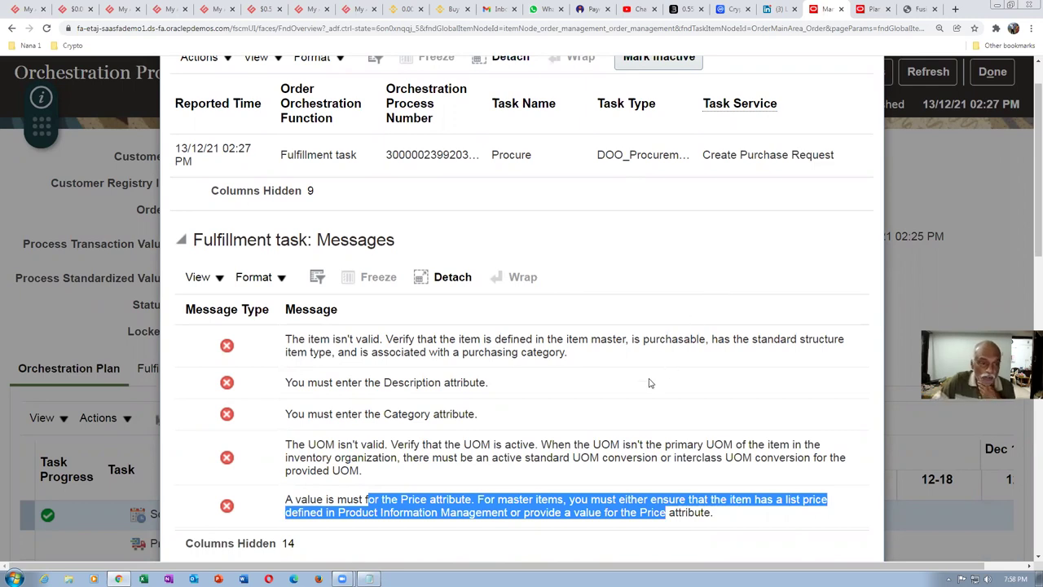
pyautogui.click(565, 403)
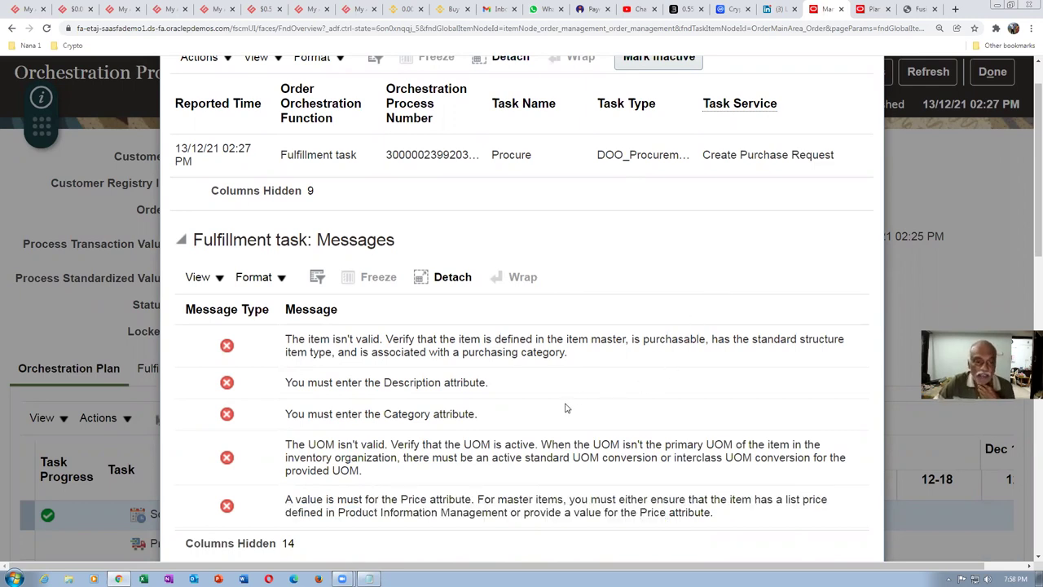
pyautogui.click(699, 169)
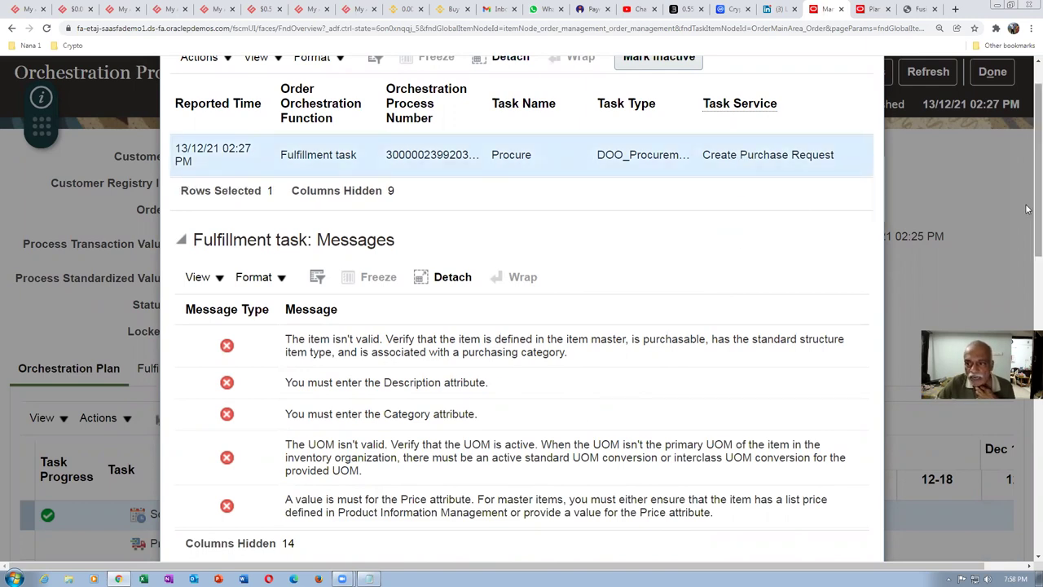
pyautogui.scroll(1, 1026, 208)
pyautogui.click(865, 73)
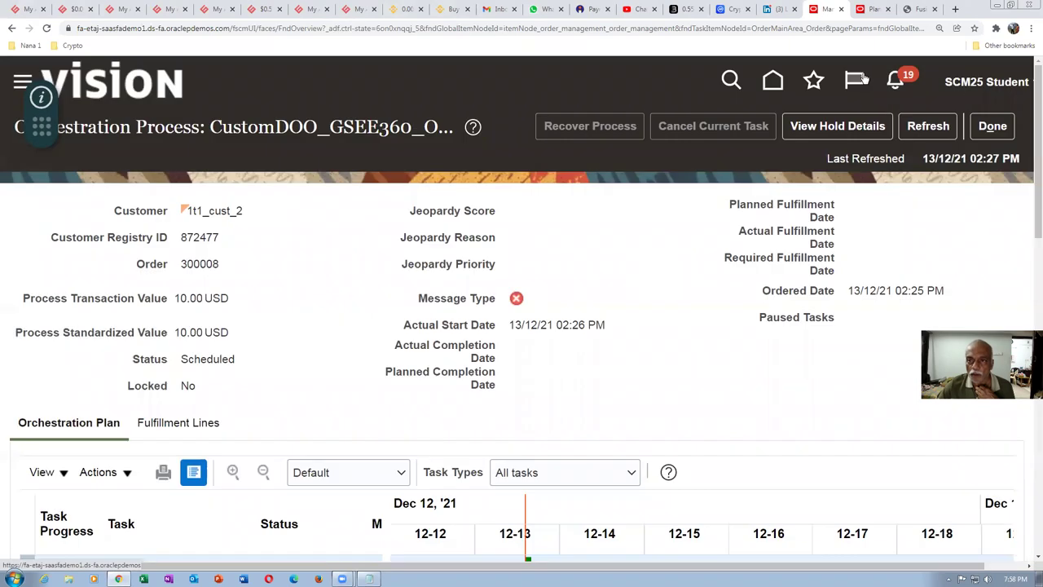
# - Go from Plan Inputs to Setup and Maintenance and open the setup task search
pyautogui.click(873, 9)
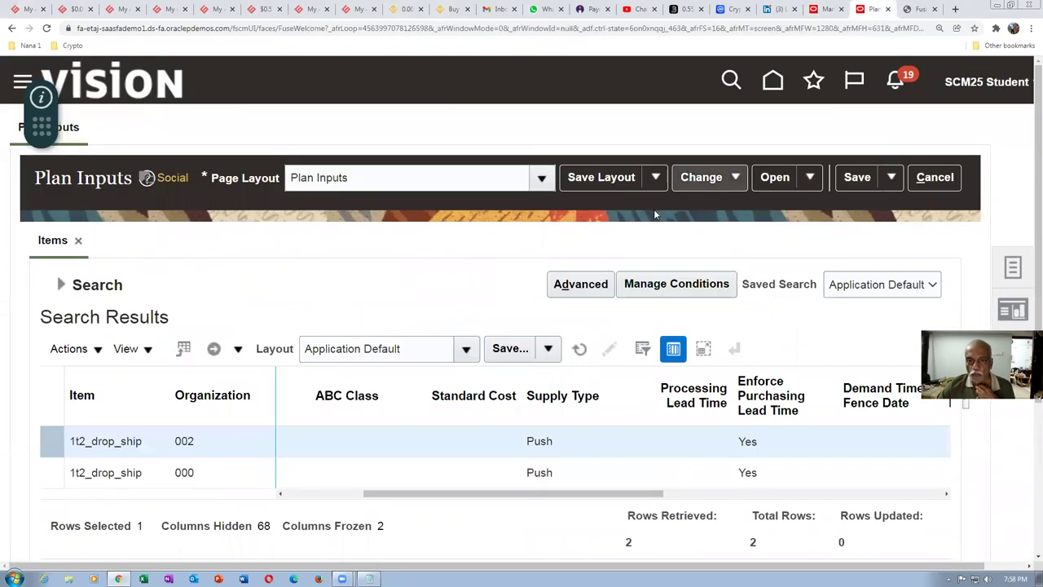
pyautogui.click(1008, 85)
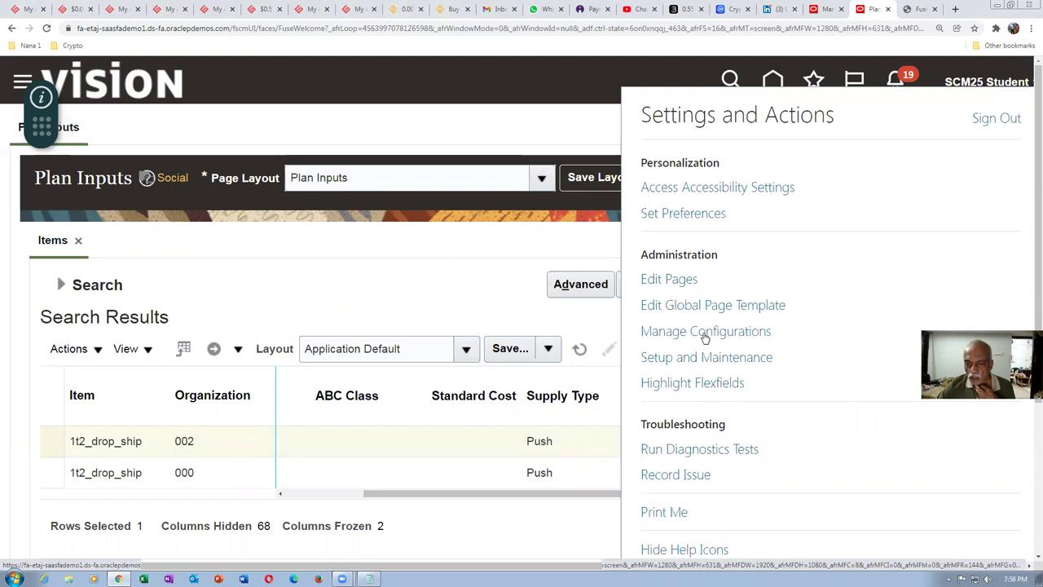
pyautogui.click(692, 358)
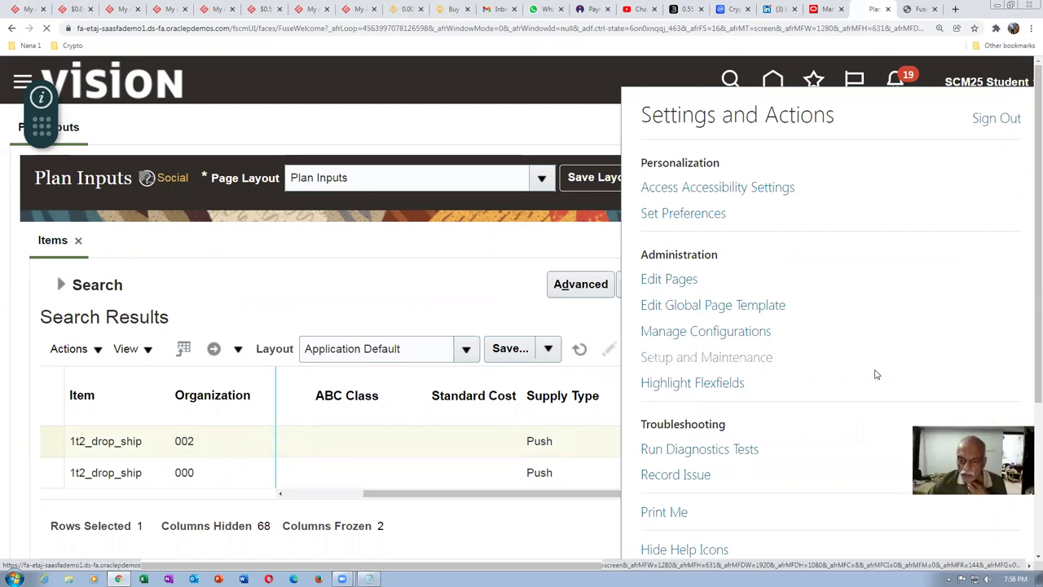
pyautogui.click(1010, 344)
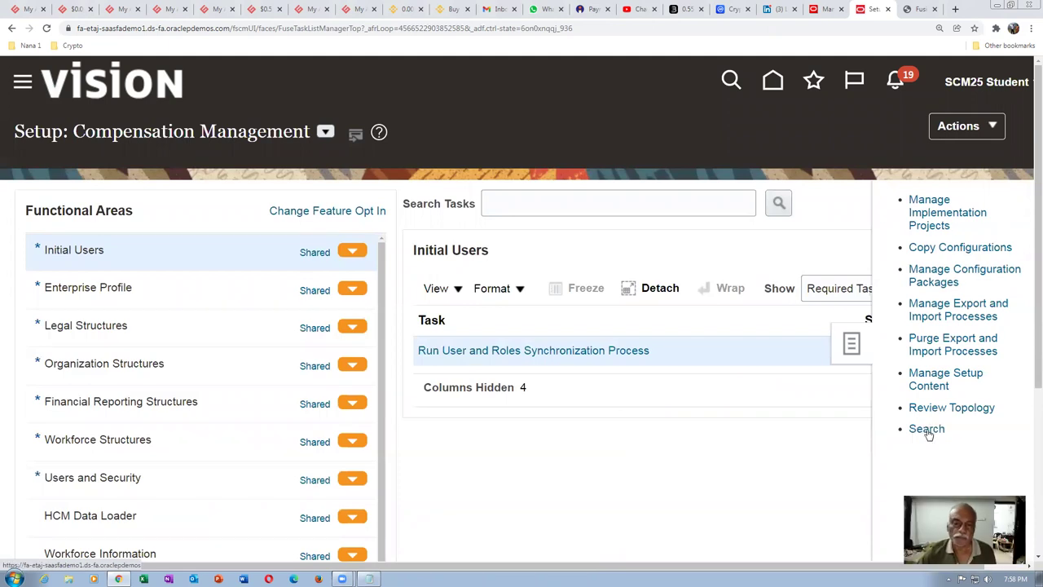
pyautogui.click(926, 430)
# - Search tasks for 'man%drop%ship%fin%flow%' and open Manage Drop Ship Financial Flows
pyautogui.click(254, 193)
pyautogui.write('man')
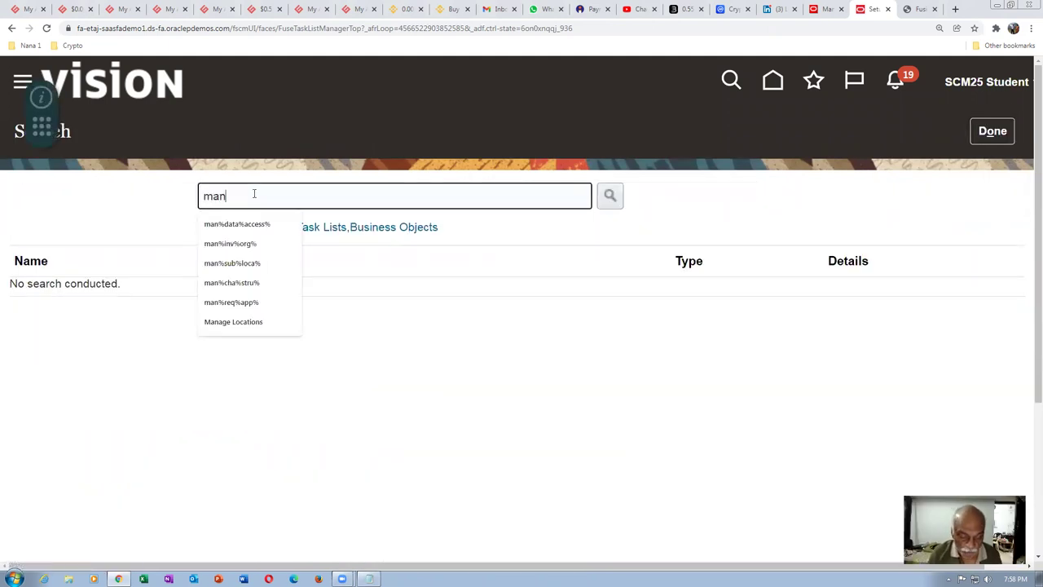
pyautogui.write('%drop%')
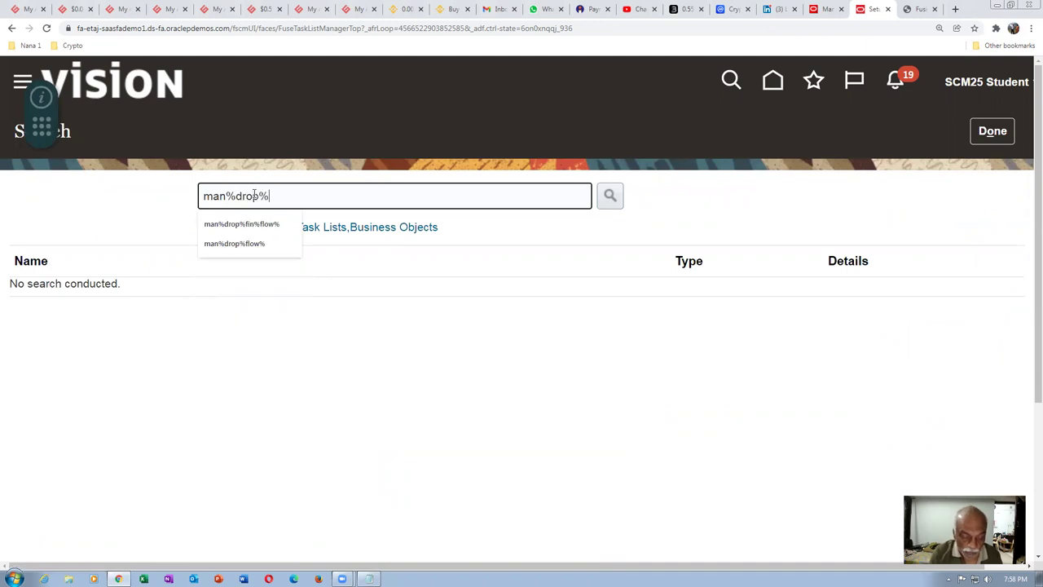
pyautogui.write('ship%')
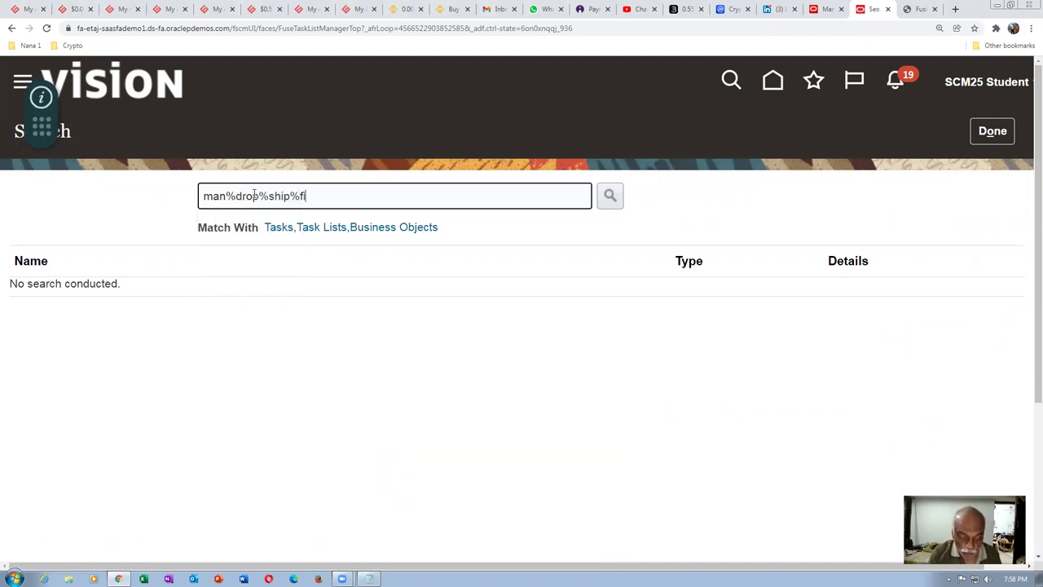
pyautogui.write('fin%flow%')
pyautogui.press('Return')
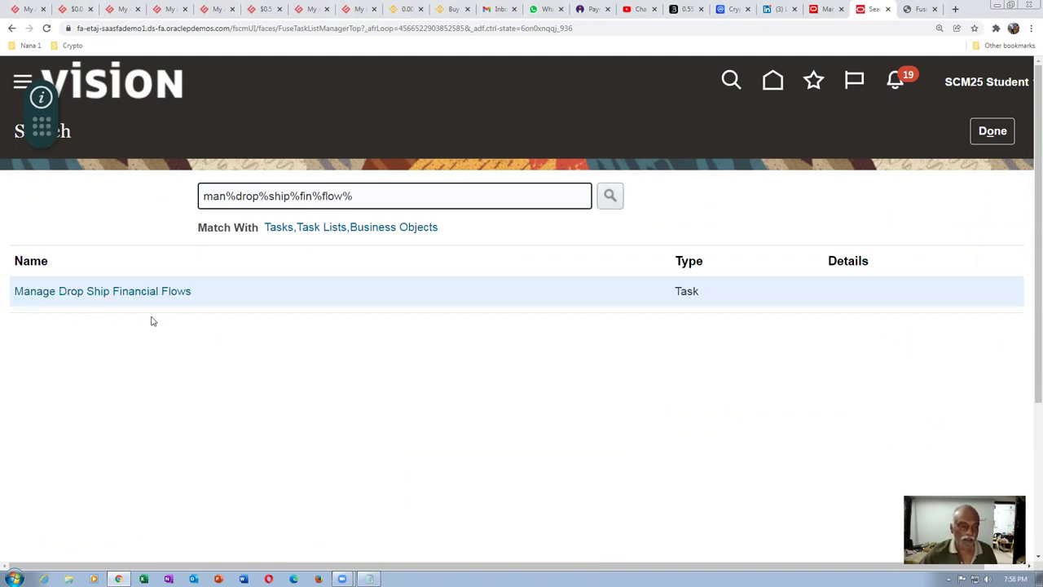
pyautogui.click(76, 294)
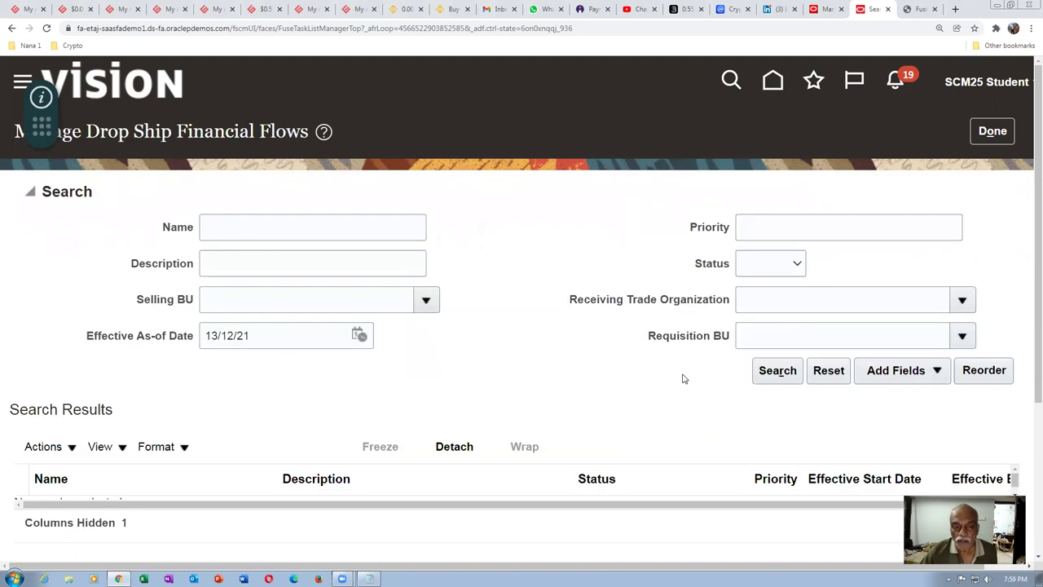
# - List all drop ship financial flows, review 1Ham_DS_Fin_Flow, and cancel without changes
pyautogui.click(774, 375)
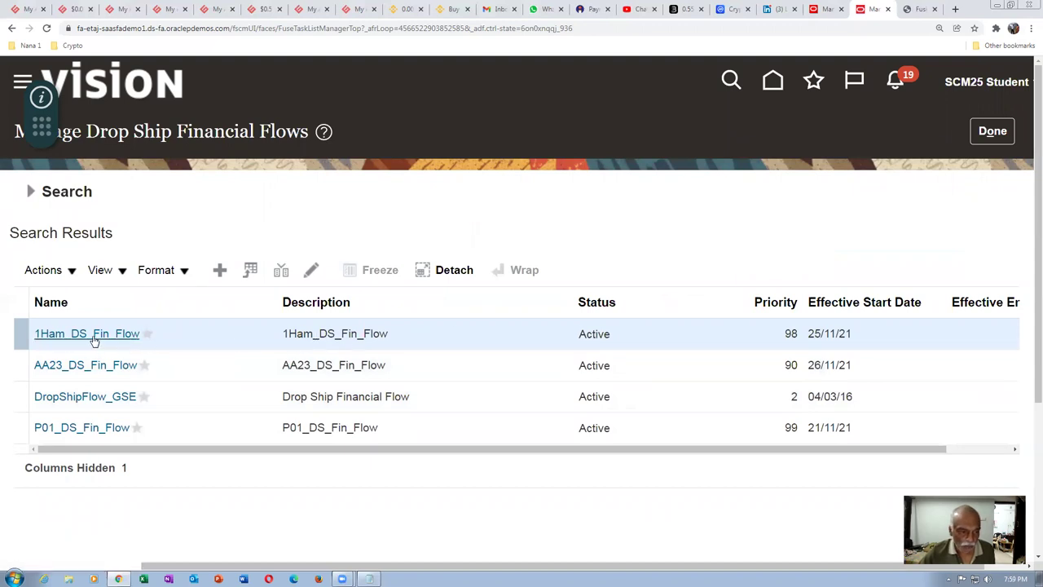
pyautogui.click(91, 335)
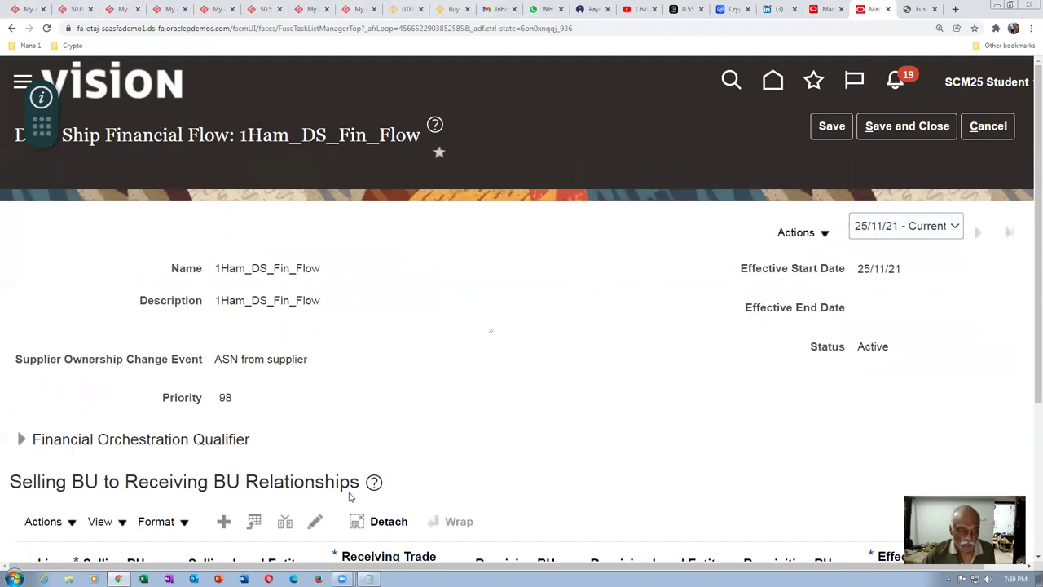
pyautogui.scroll(-3, 350, 497)
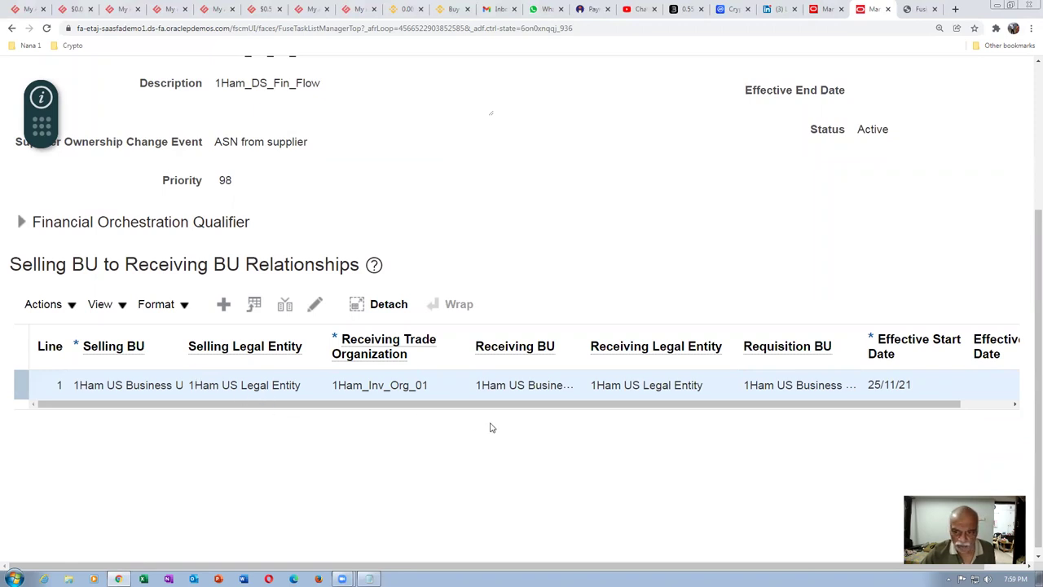
pyautogui.scroll(3, 693, 317)
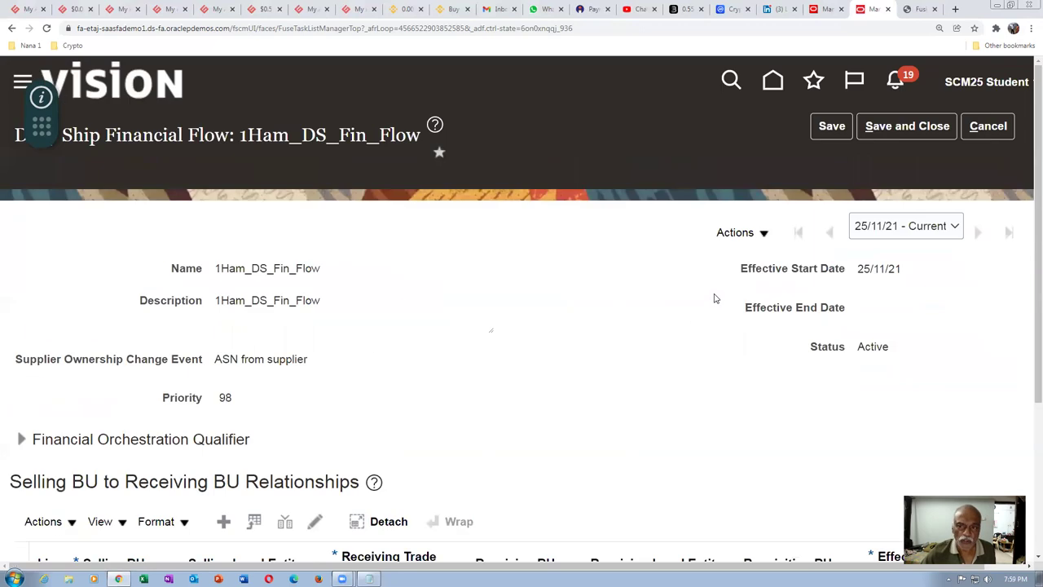
pyautogui.click(988, 127)
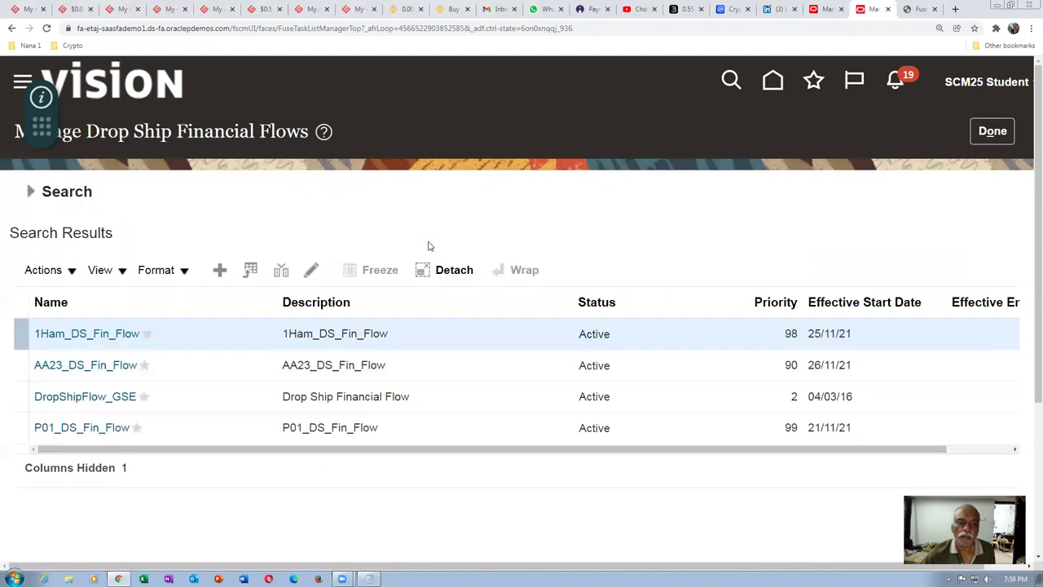
# - Review DropShipFlow_GSE's Selling BU to Receiving BU rows, including Seattle, then leave without saving
pyautogui.click(91, 399)
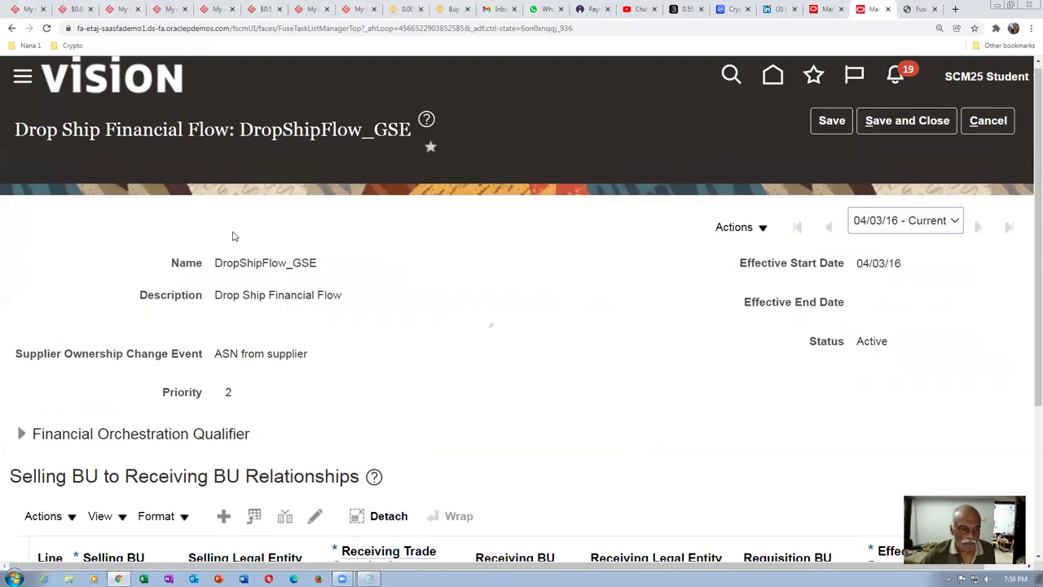
pyautogui.scroll(-3, 233, 236)
pyautogui.scroll(-1, 233, 235)
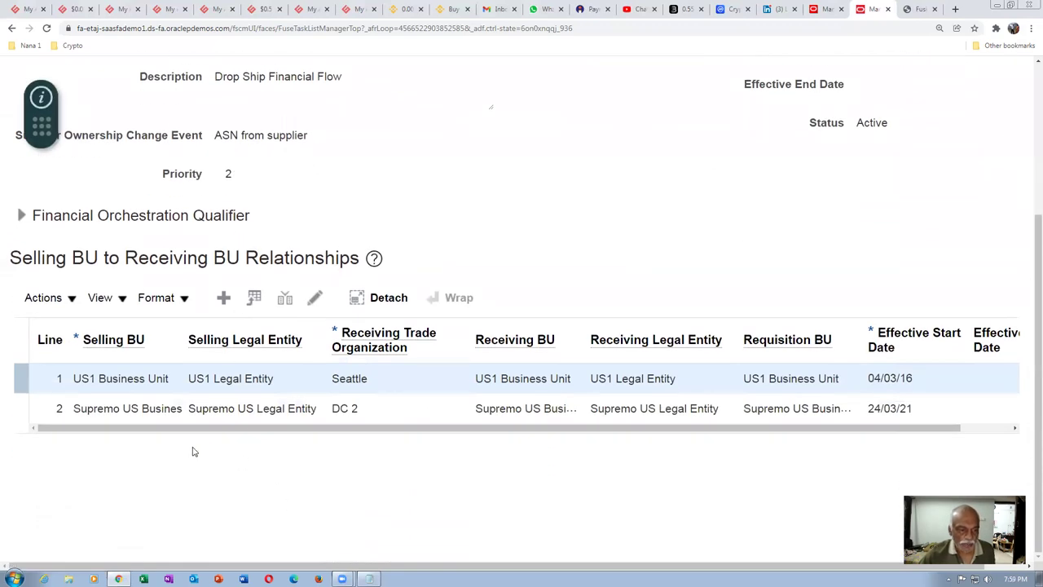
pyautogui.moveTo(303, 429); pyautogui.dragTo(387, 451)
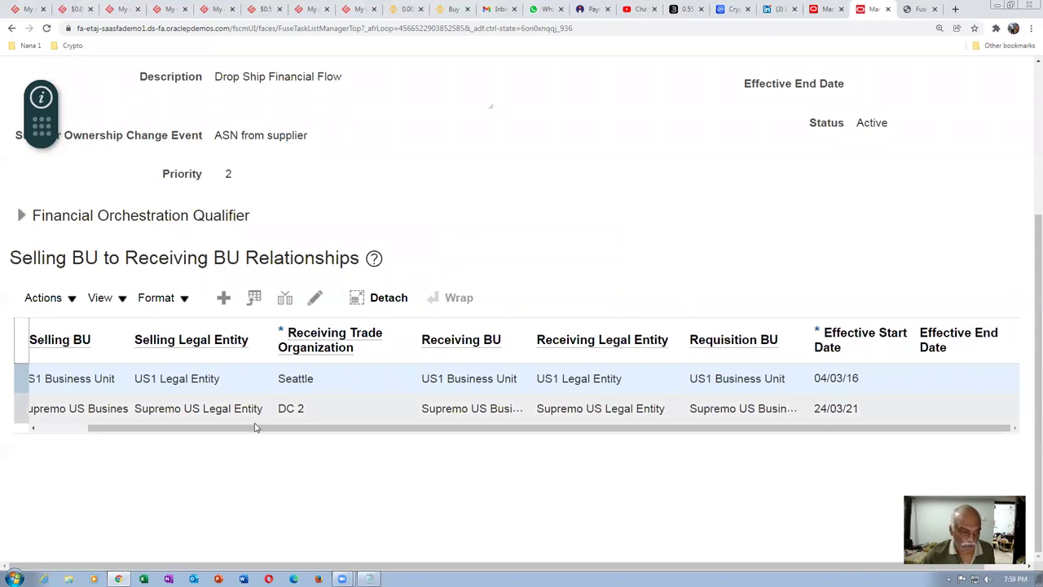
pyautogui.moveTo(252, 431); pyautogui.dragTo(109, 376)
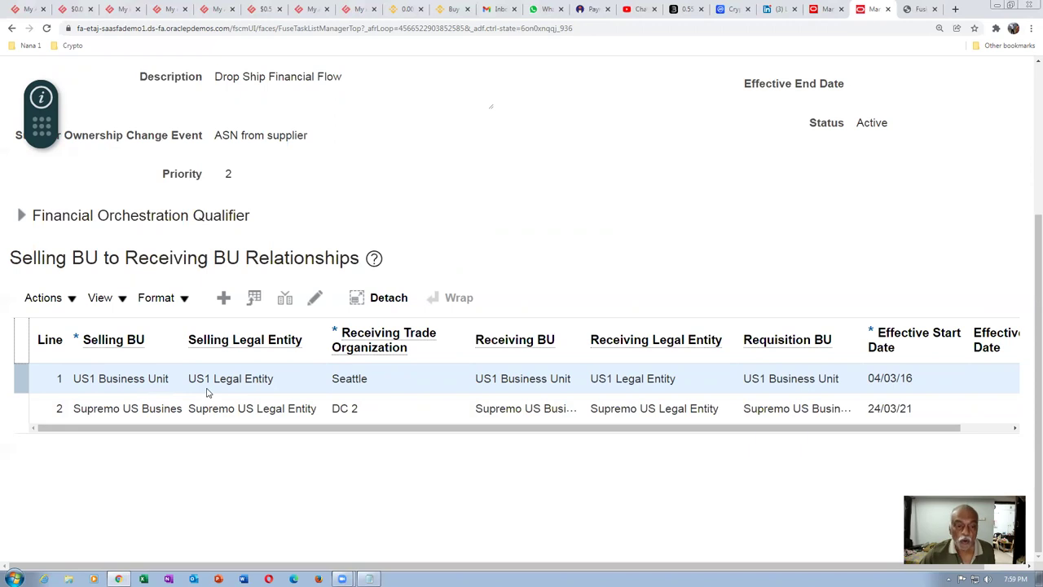
pyautogui.doubleClick(350, 390)
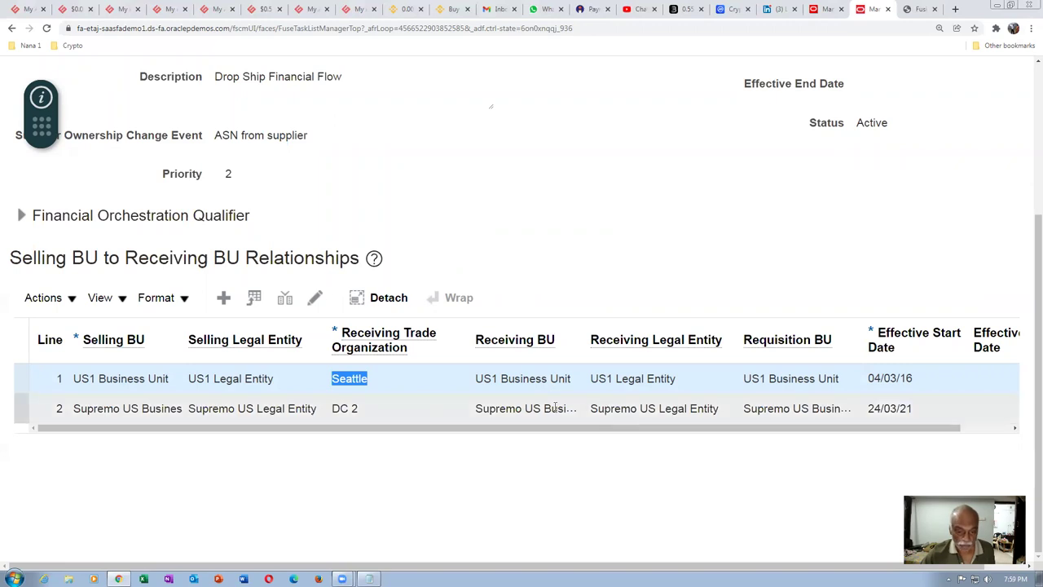
pyautogui.click(348, 488)
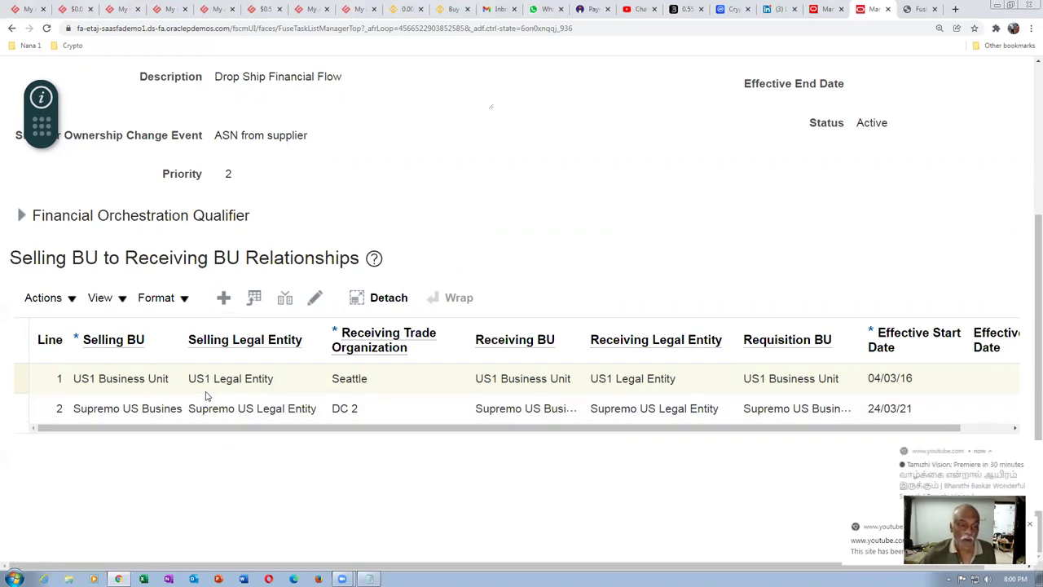
pyautogui.click(1028, 448)
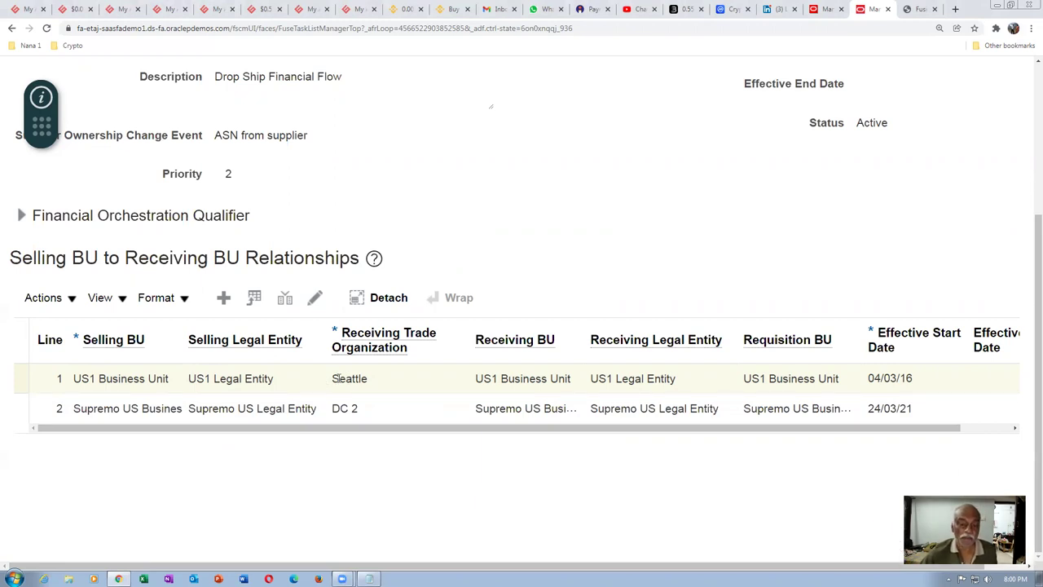
pyautogui.moveTo(334, 379); pyautogui.dragTo(371, 384)
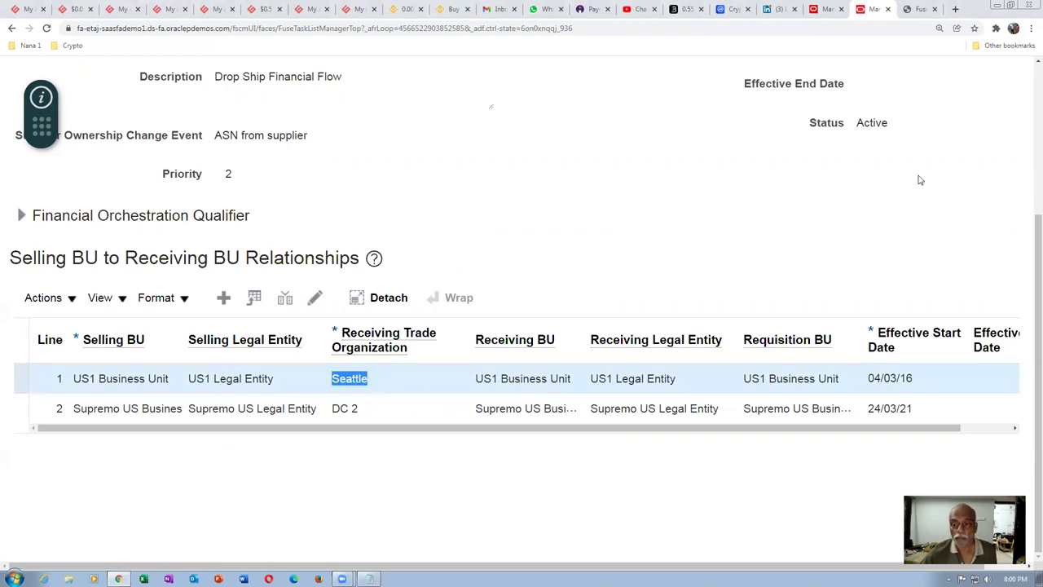
pyautogui.scroll(3, 1028, 241)
pyautogui.click(1006, 112)
pyautogui.click(999, 142)
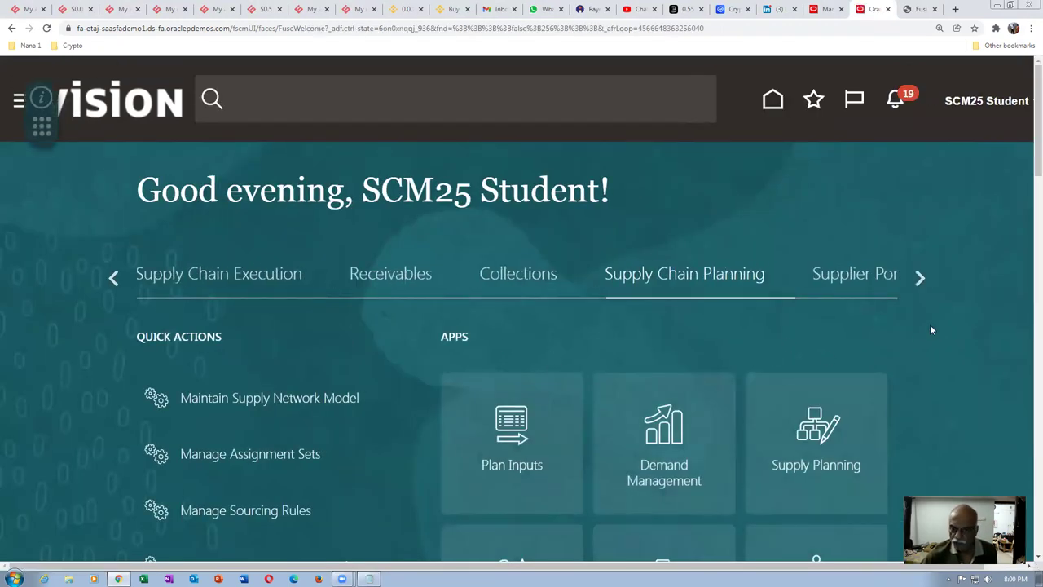
# - Open Product Information Management from the Product Management app group
pyautogui.click(114, 278)
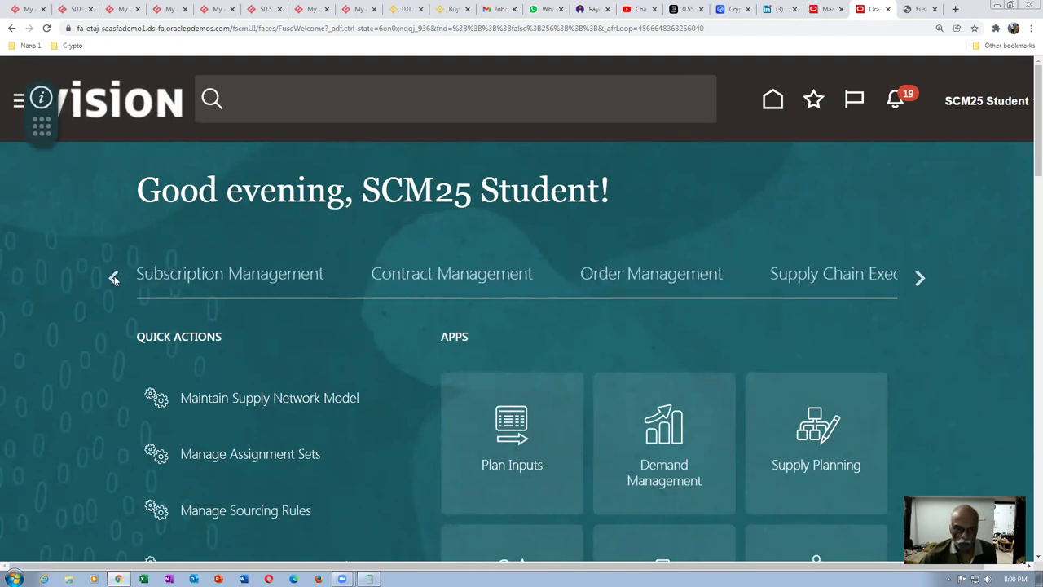
pyautogui.click(114, 278)
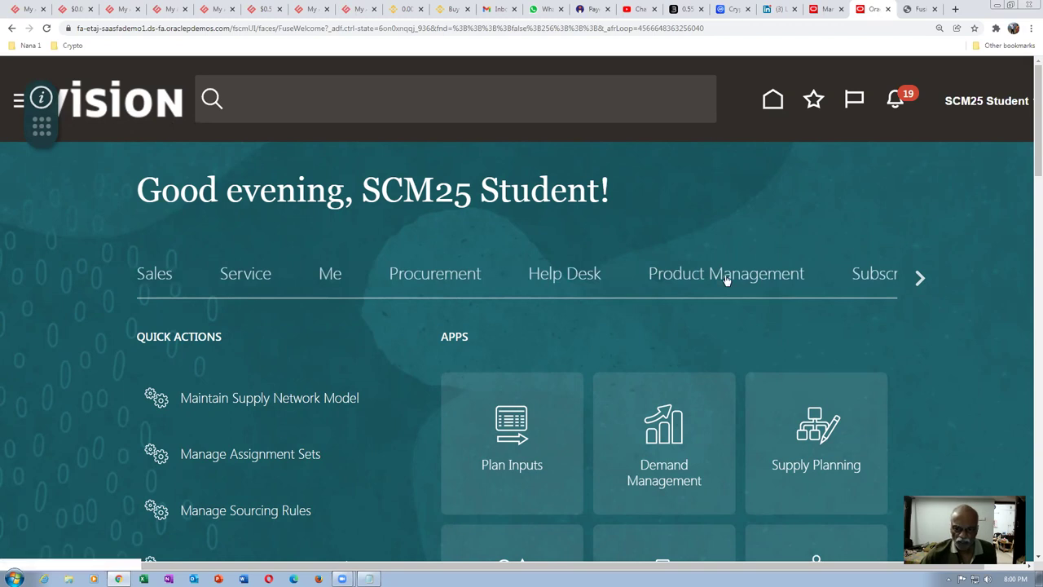
pyautogui.click(725, 275)
pyautogui.scroll(-2, 787, 321)
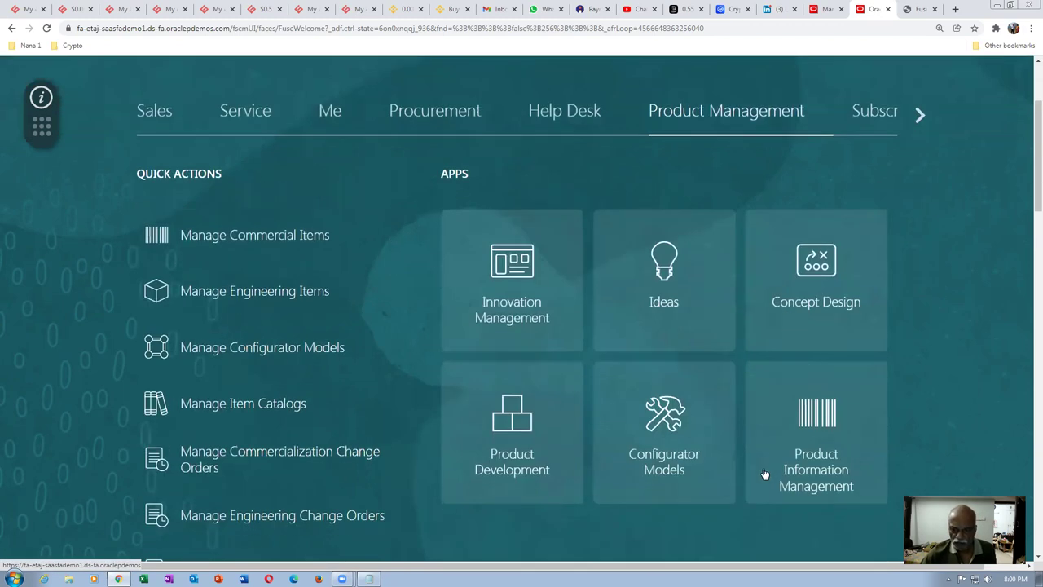
pyautogui.click(815, 461)
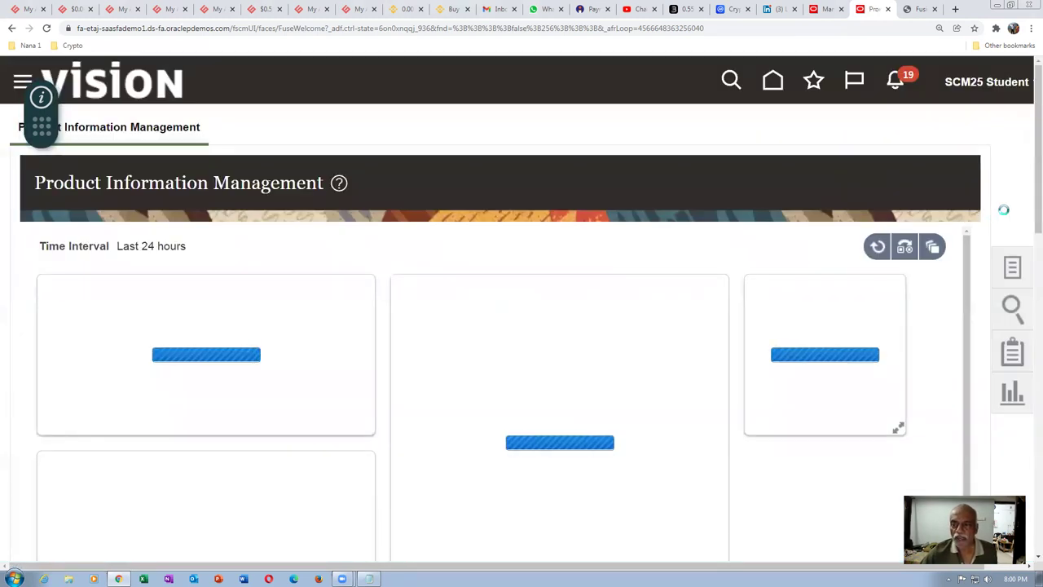
# - Browse items starting with 1t2 and open 1t2_drop_ship
pyautogui.click(1016, 271)
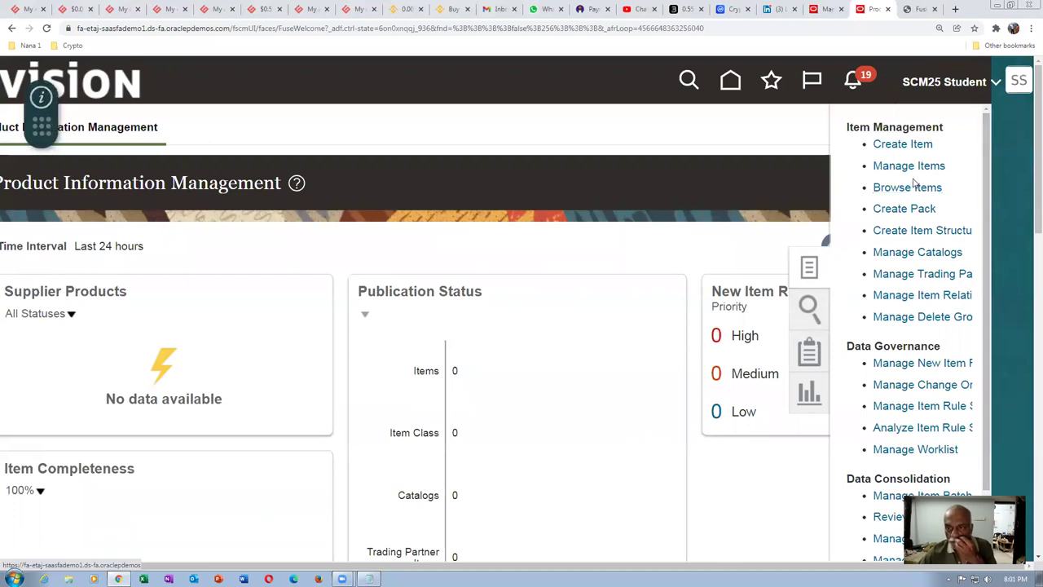
pyautogui.click(907, 187)
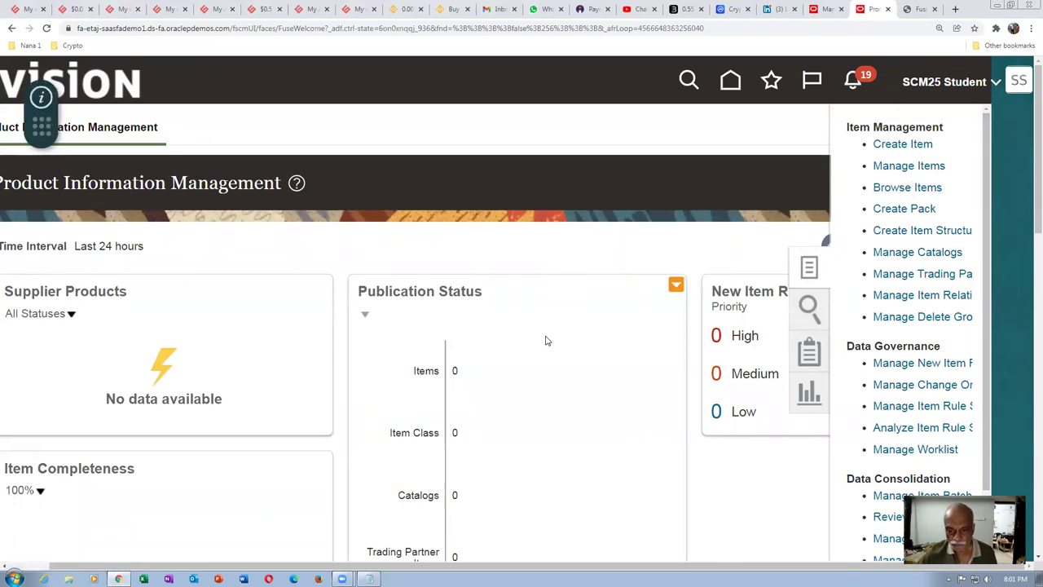
pyautogui.scroll(-2, 575, 416)
pyautogui.click(583, 330)
pyautogui.write('1t2')
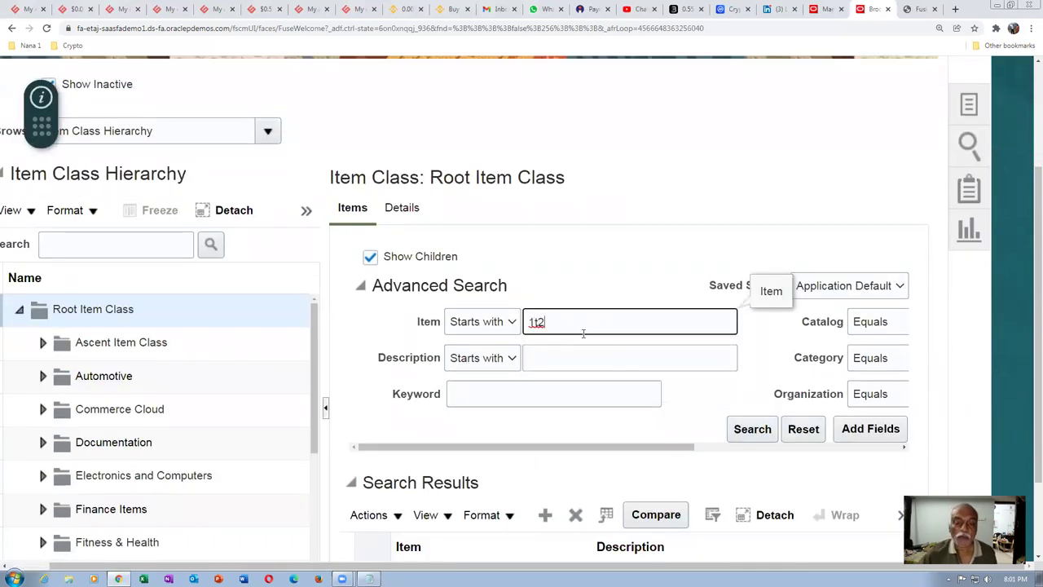
pyautogui.scroll(-2, 377, 397)
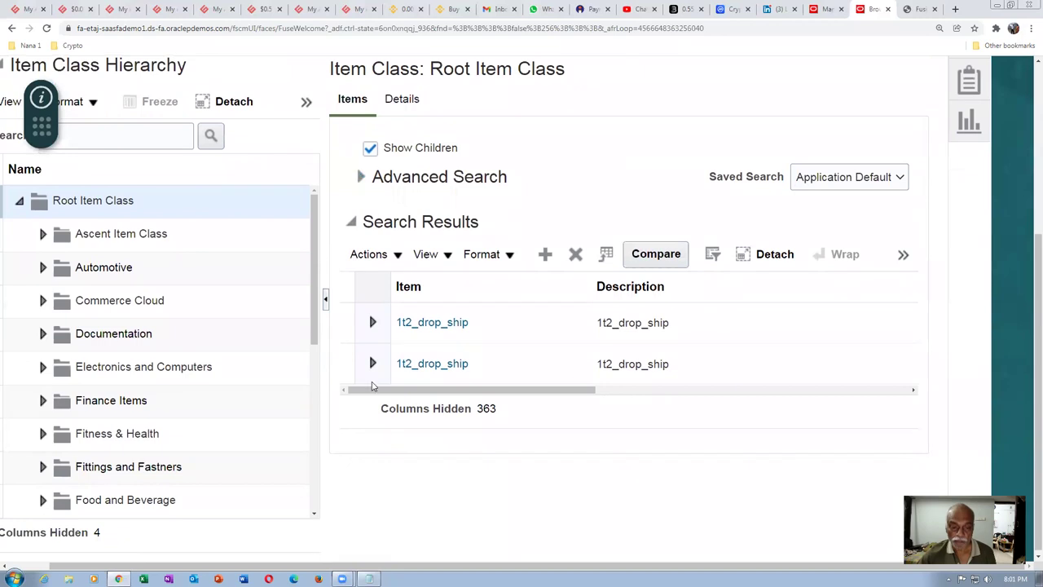
pyautogui.moveTo(373, 391); pyautogui.dragTo(396, 400)
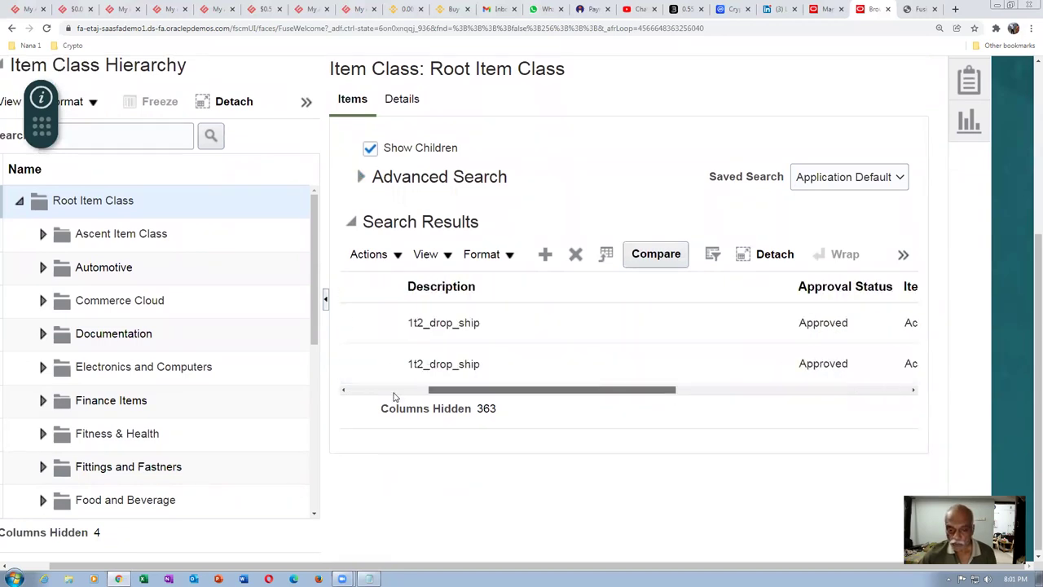
pyautogui.click(430, 324)
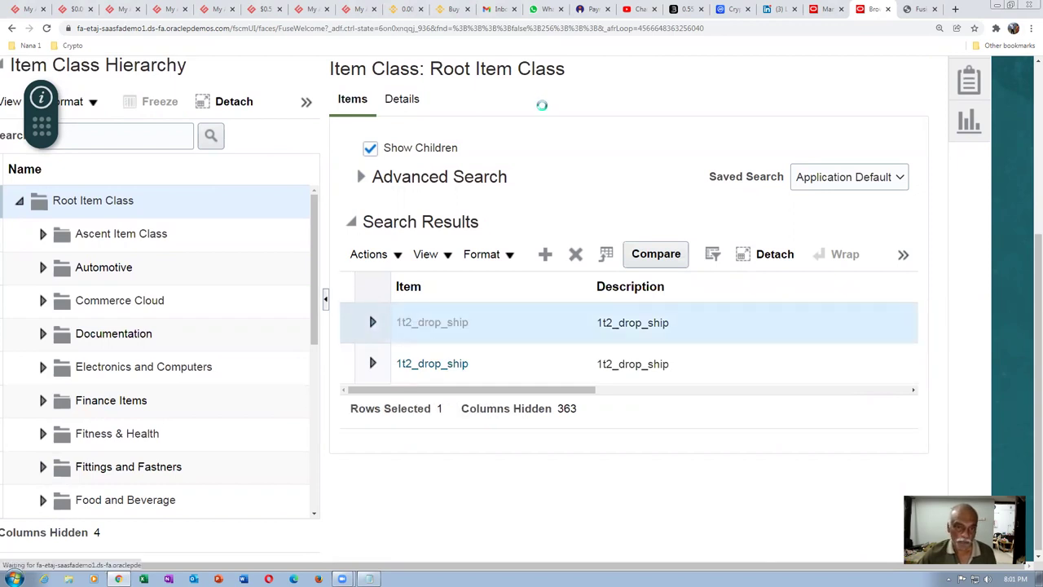
pyautogui.scroll(-3, 193, 375)
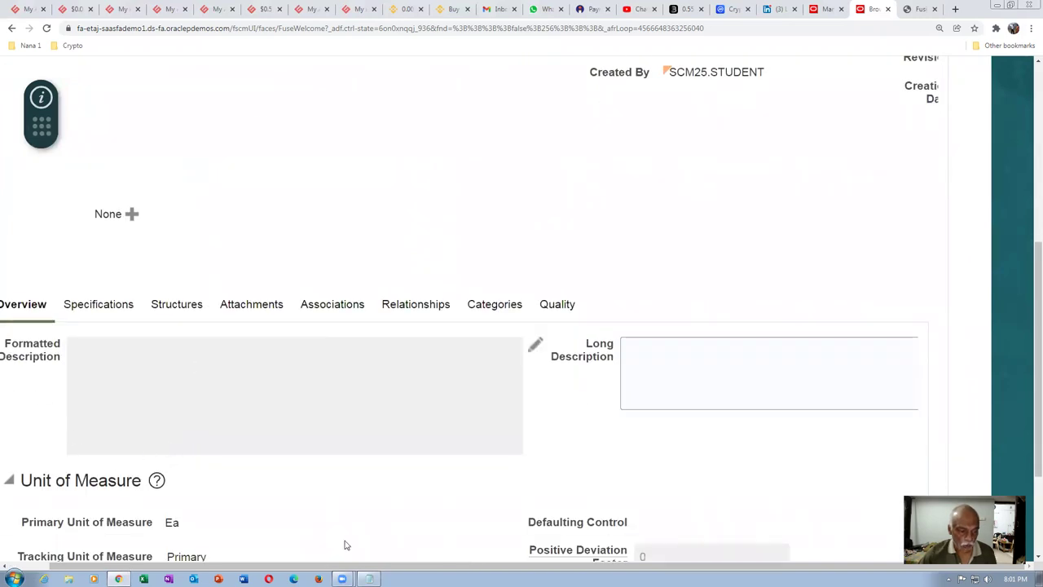
# - Associate organization 001 Seattle with the item using Select and Add
pyautogui.moveTo(693, 564); pyautogui.dragTo(652, 565)
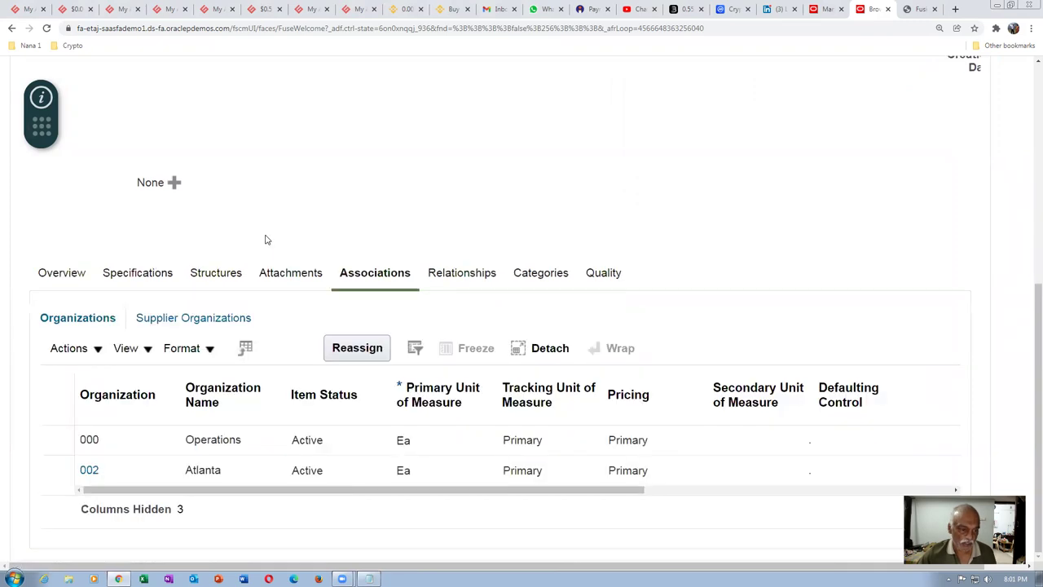
pyautogui.click(61, 349)
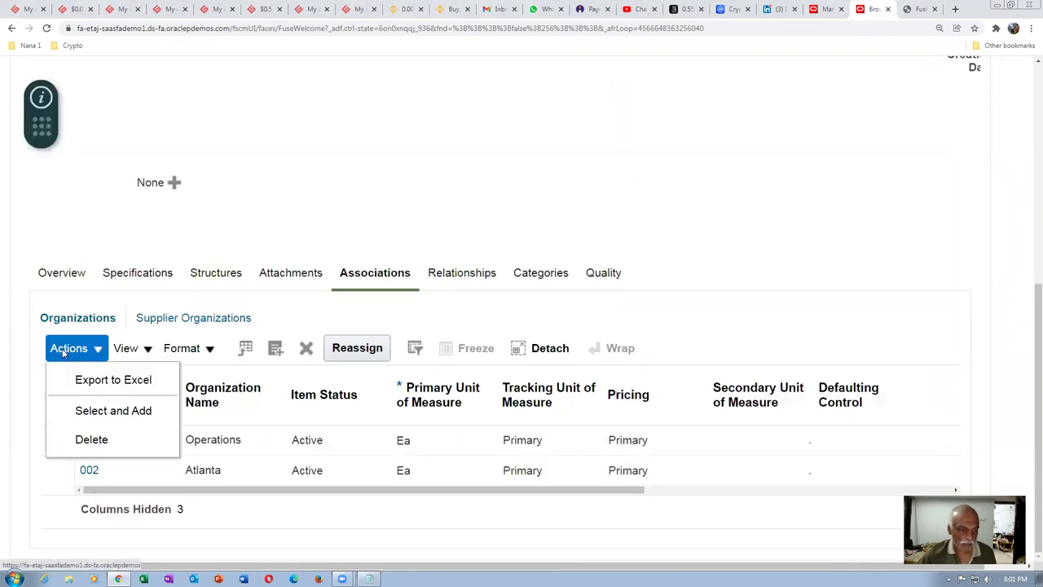
pyautogui.click(113, 410)
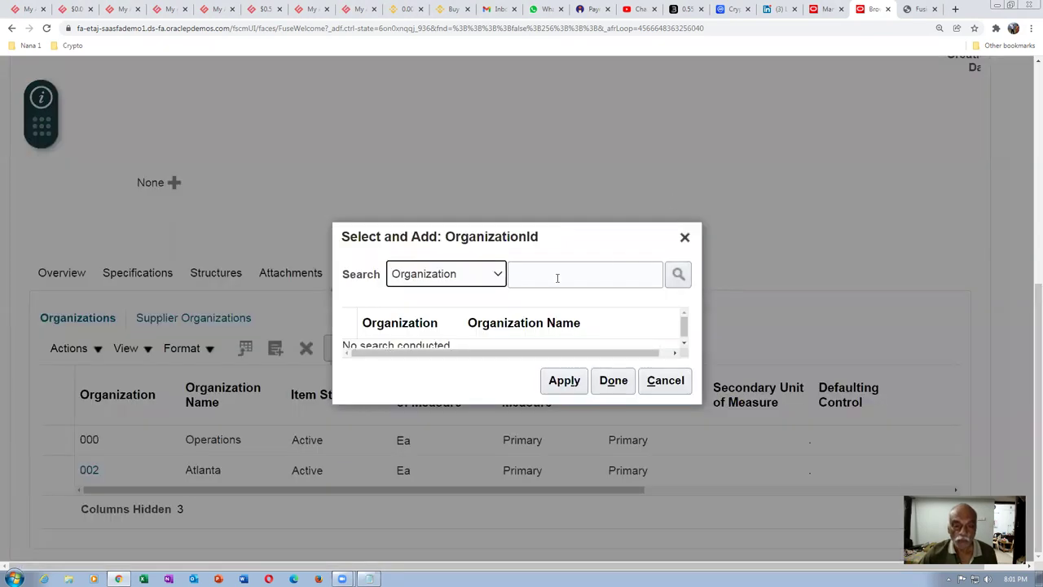
pyautogui.click(557, 277)
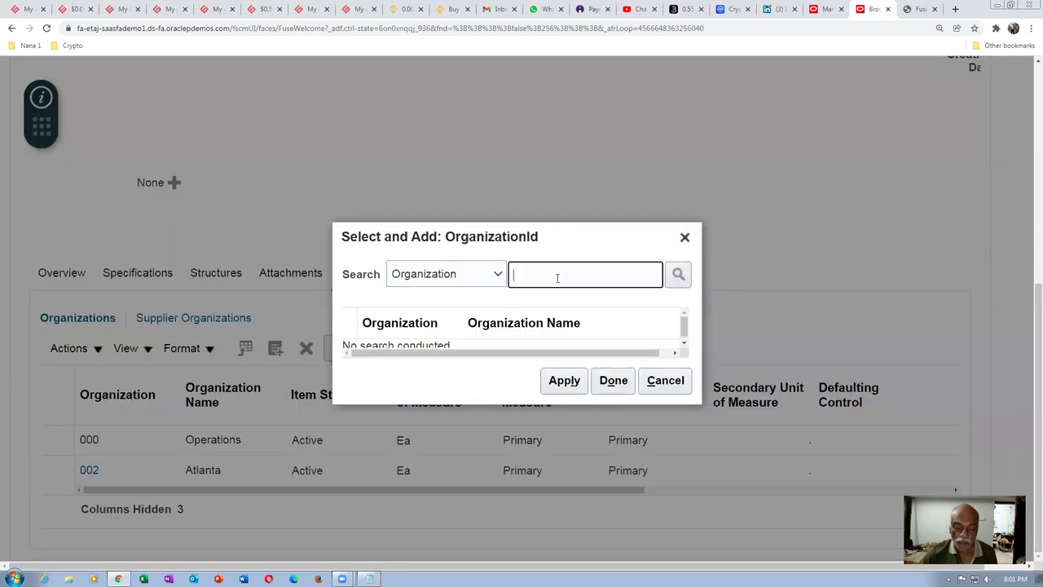
pyautogui.write('001')
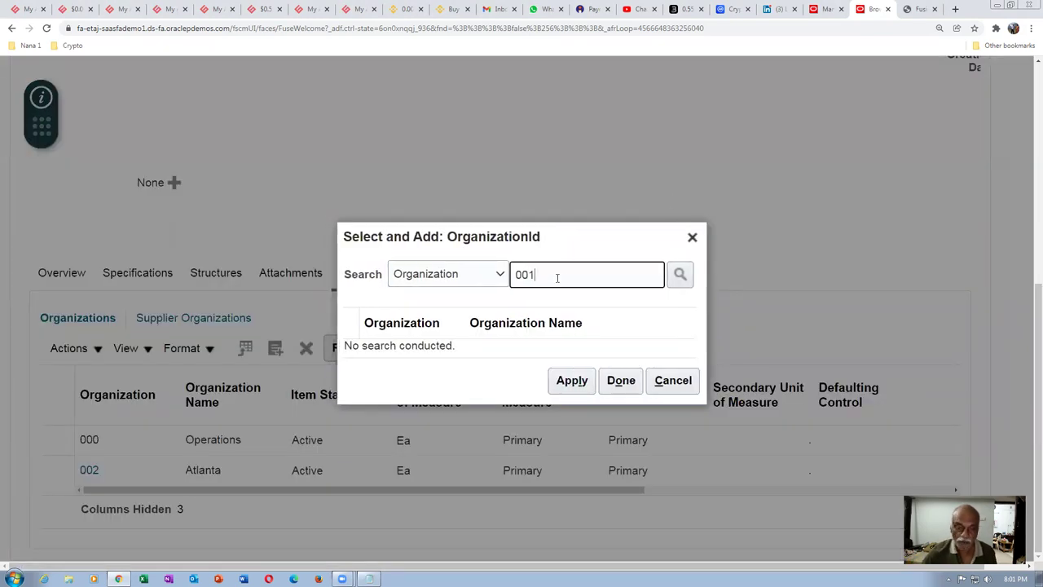
pyautogui.press('Return')
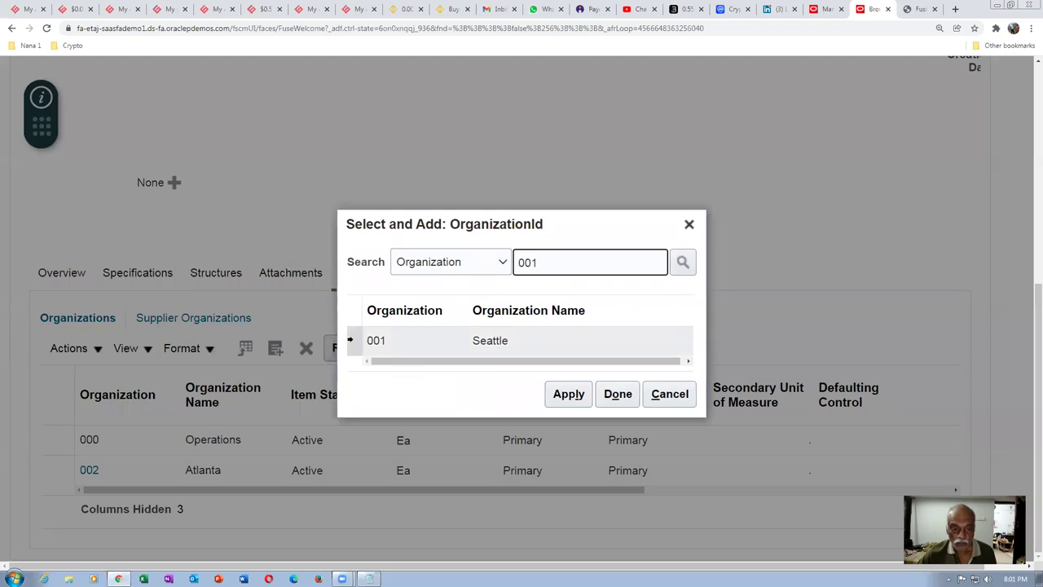
pyautogui.click(567, 393)
pyautogui.click(617, 395)
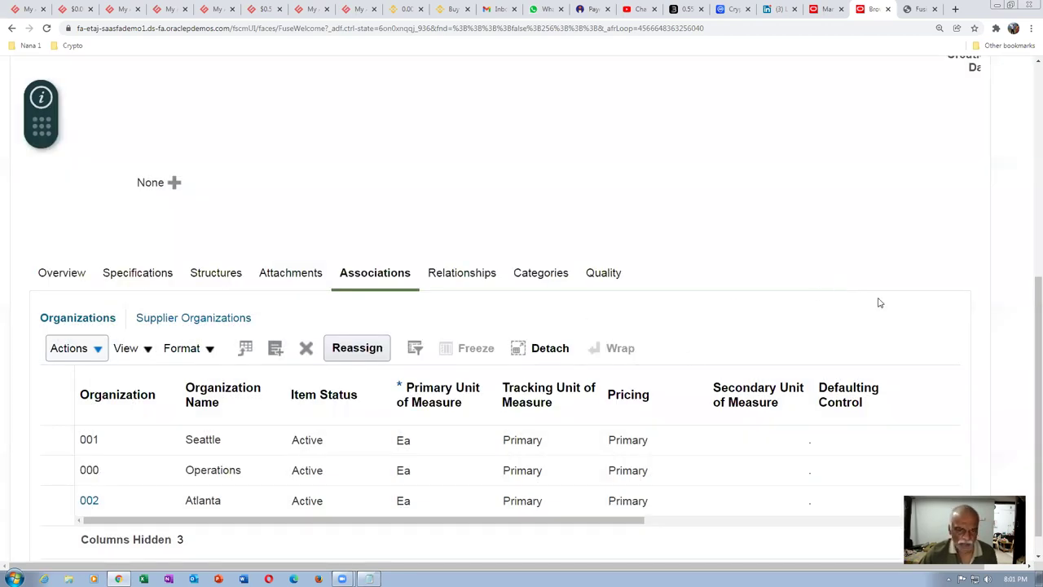
# - Save and close the item, then finish browsing items
pyautogui.scroll(4, 865, 260)
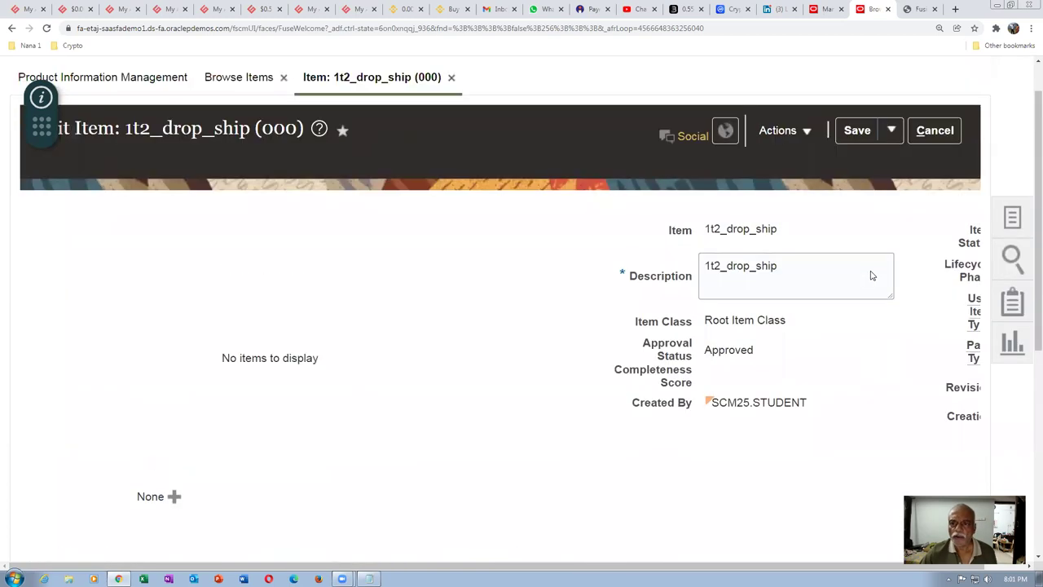
pyautogui.click(891, 182)
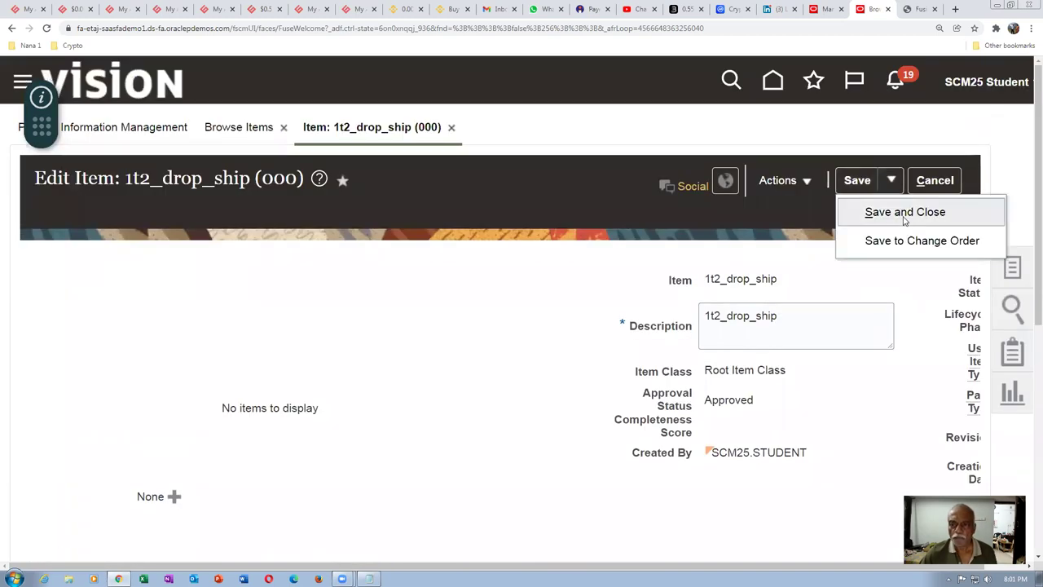
pyautogui.click(899, 213)
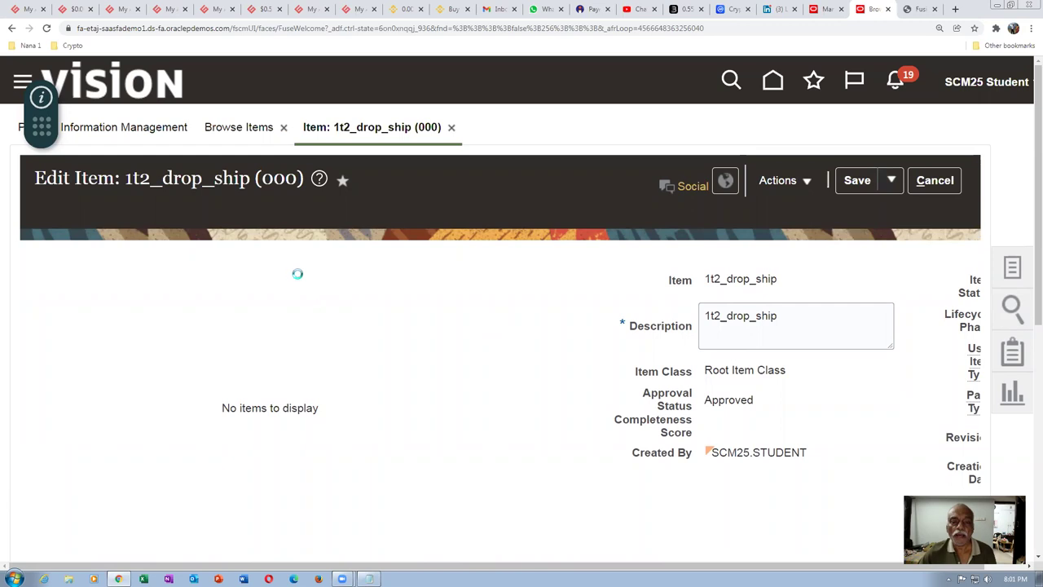
pyautogui.scroll(-5, 335, 322)
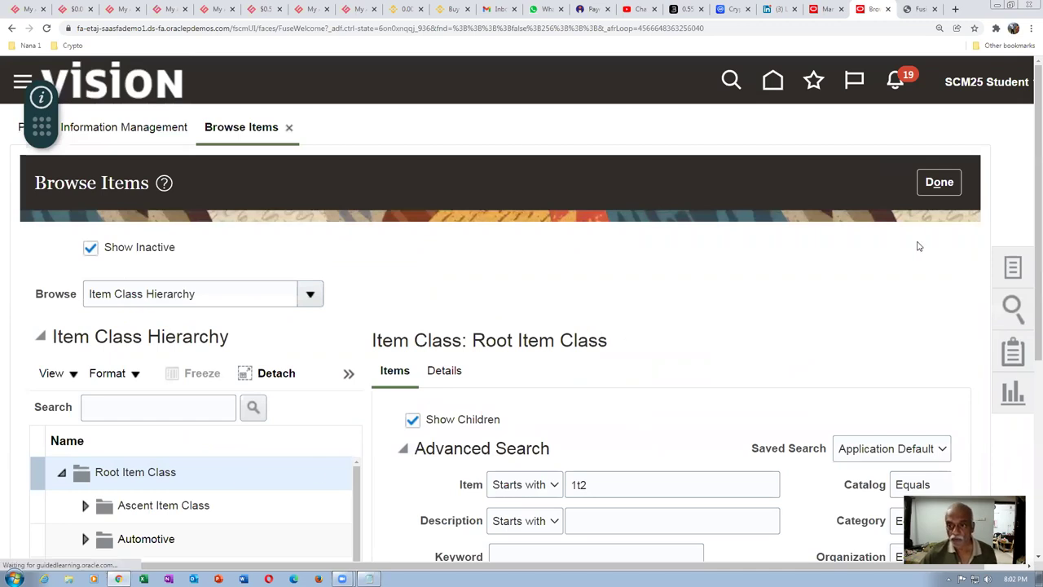
pyautogui.click(931, 181)
# - Leave order 300008's orchestration page and start a new sales order
pyautogui.click(831, 11)
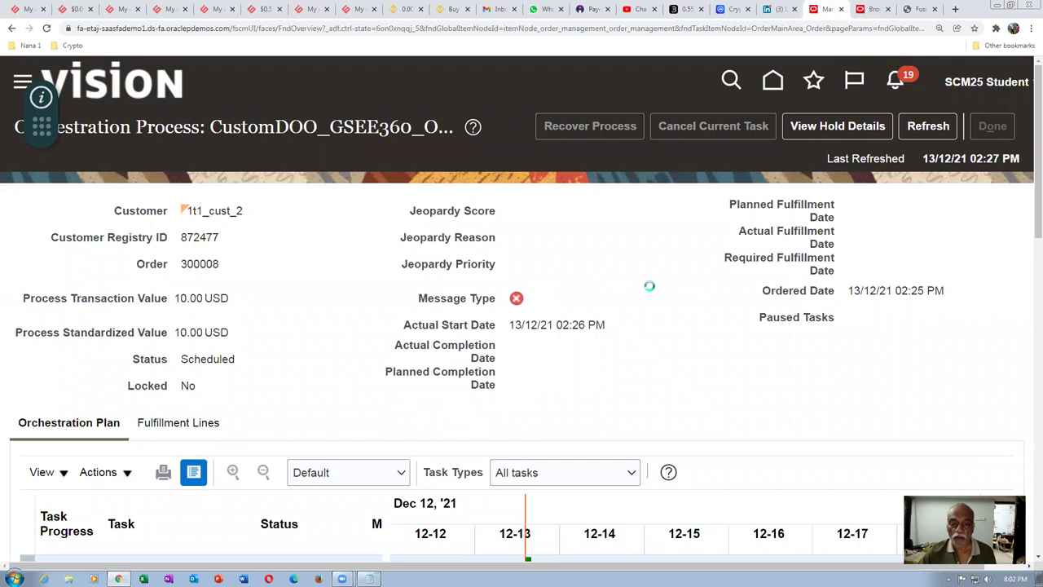
pyautogui.scroll(-3, 183, 337)
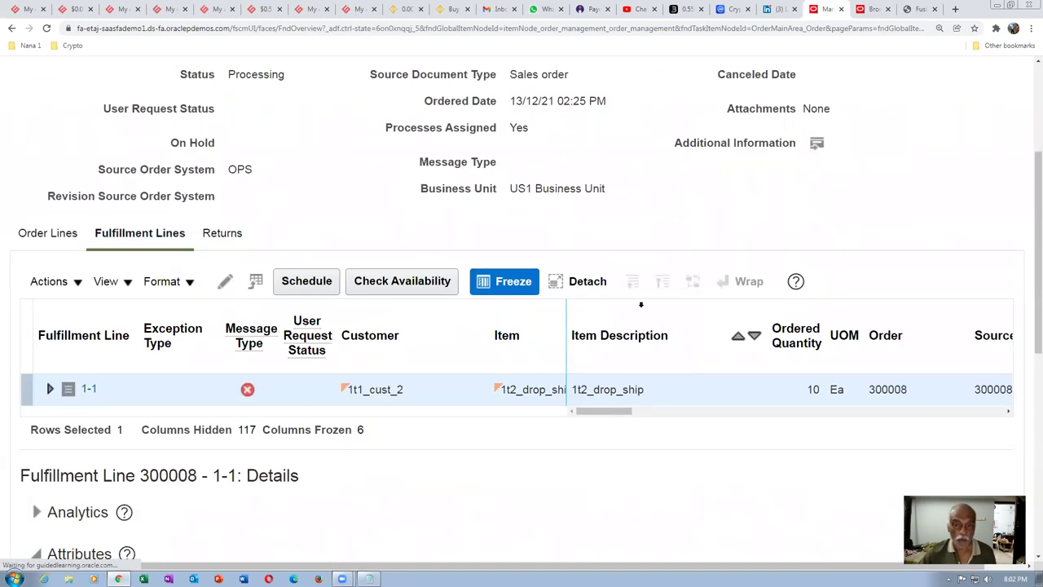
pyautogui.scroll(3, 183, 337)
pyautogui.click(996, 129)
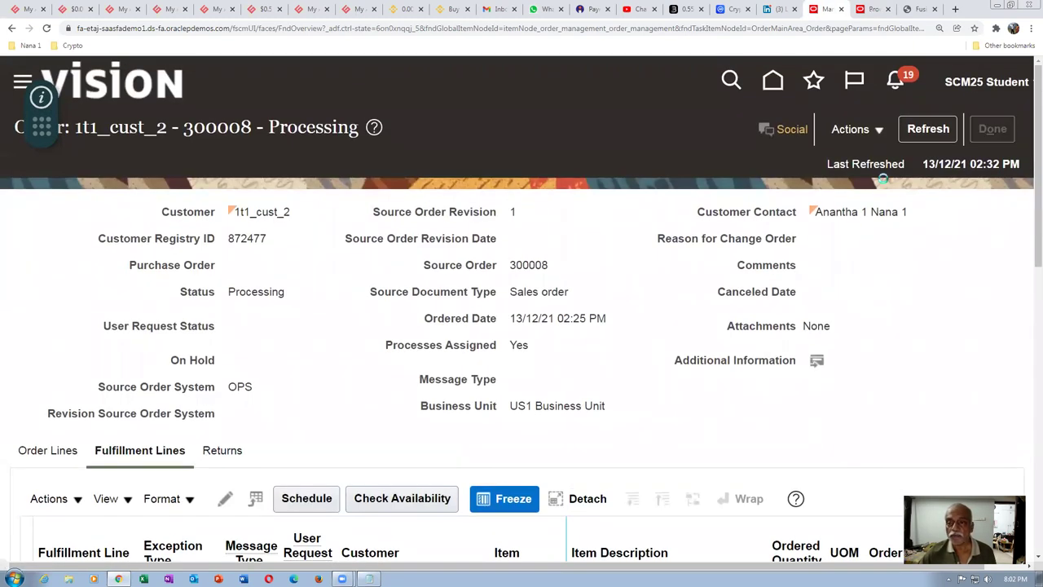
pyautogui.click(998, 130)
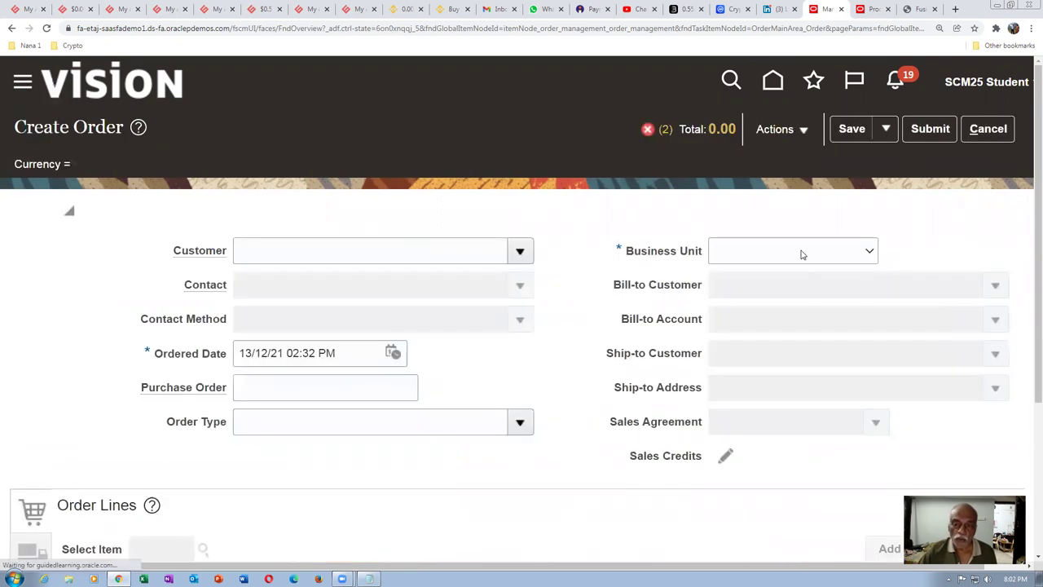
# - Set the order's business unit to US1 Business Unit and customer to 1t1_cust_2
pyautogui.click(802, 254)
pyautogui.moveTo(871, 298); pyautogui.dragTo(864, 408)
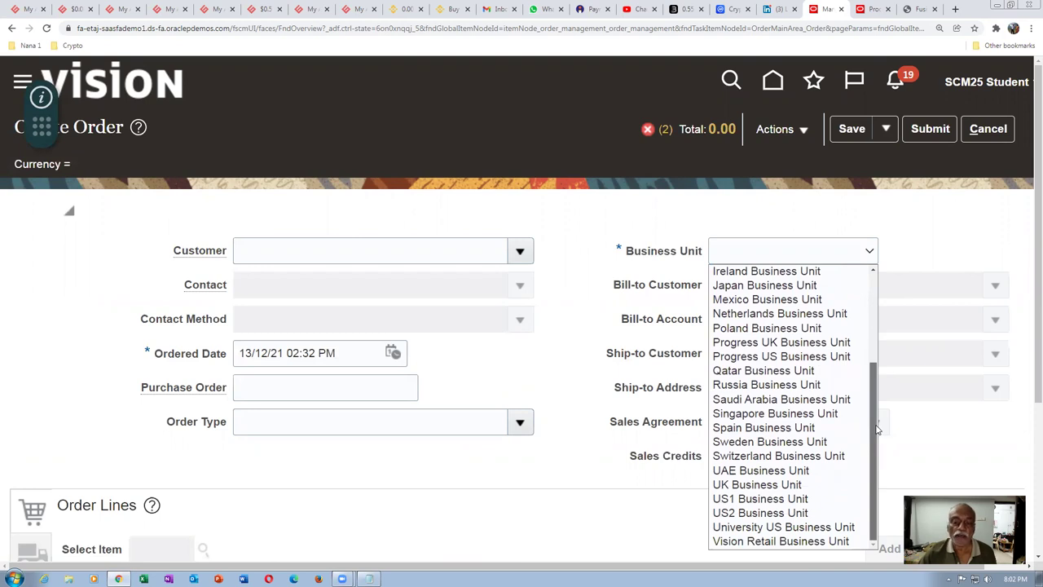
pyautogui.click(774, 501)
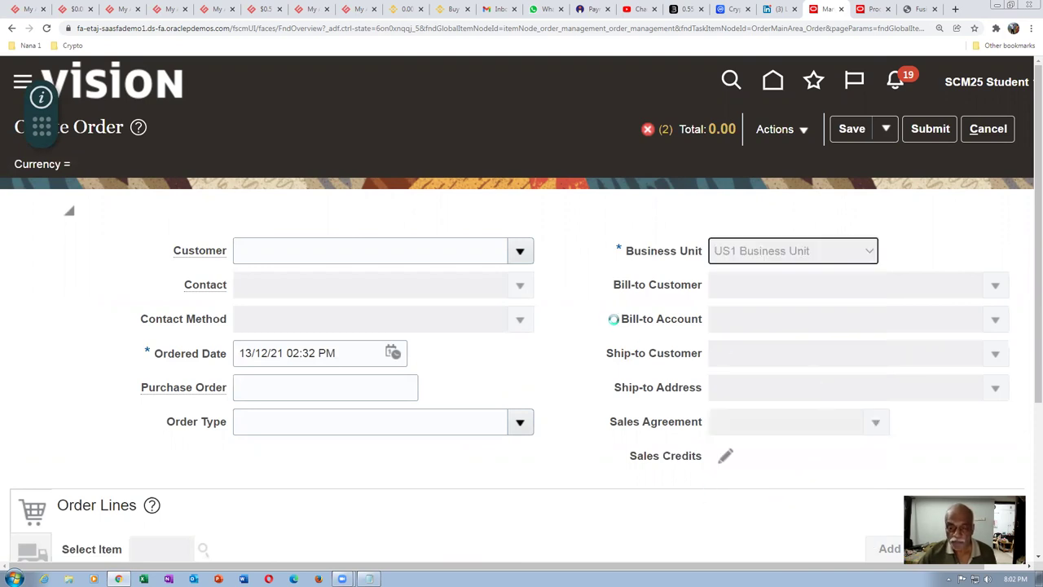
pyautogui.click(275, 251)
pyautogui.write('1')
pyautogui.write('t2')
pyautogui.press('BackSpace')
pyautogui.write('1')
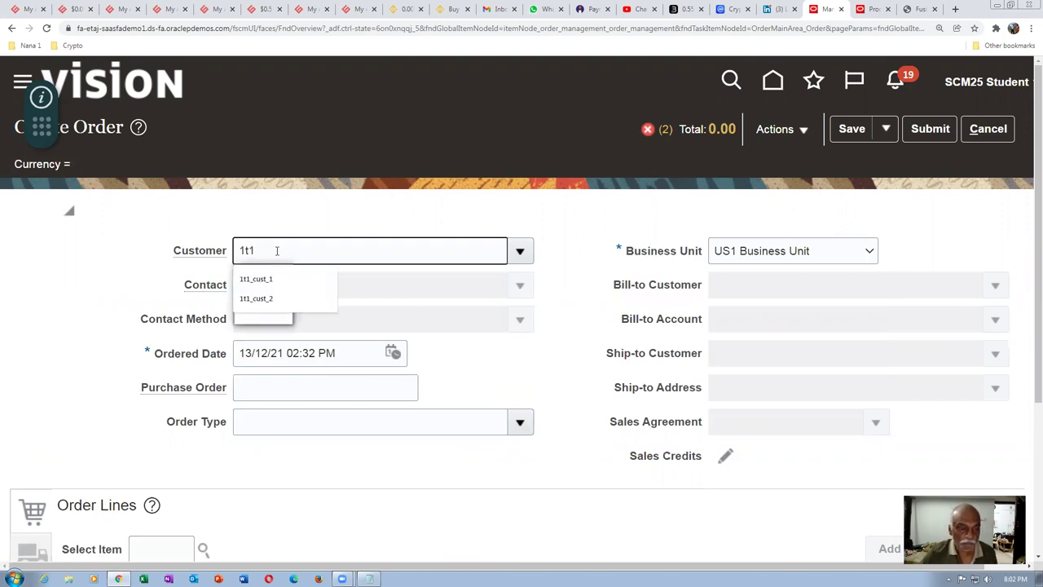
pyautogui.click(256, 298)
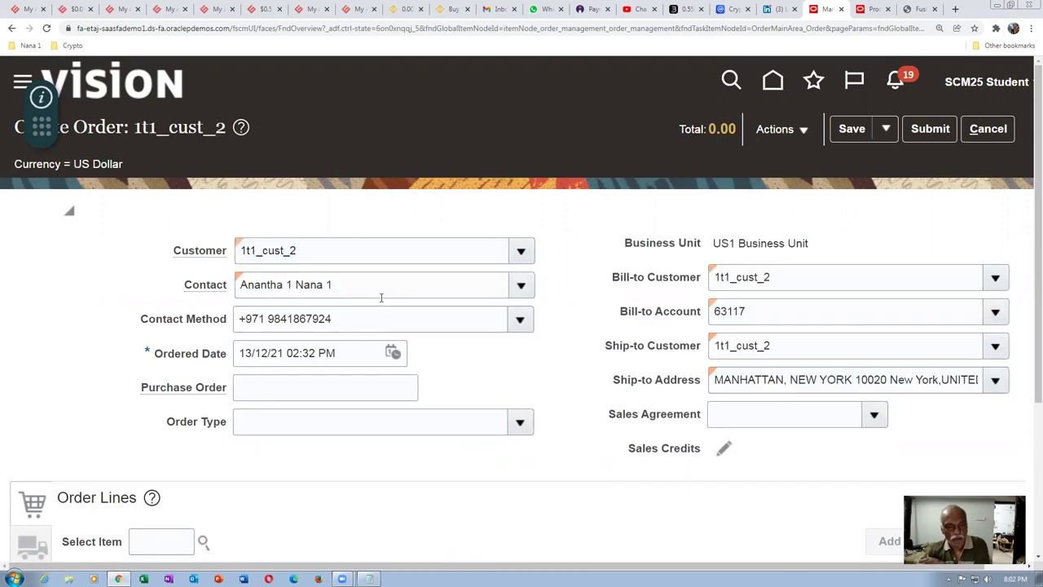
pyautogui.scroll(-3, 394, 318)
# - Add an order line for item 1t2_drop_ship with quantity 20
pyautogui.click(147, 379)
pyautogui.write('1t2')
pyautogui.press('Tab')
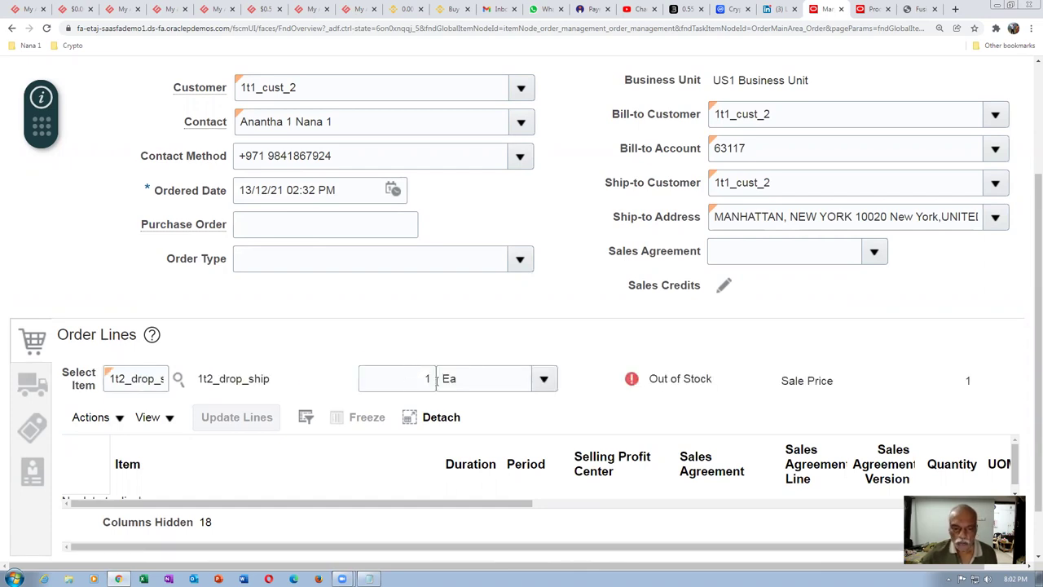
pyautogui.doubleClick(427, 379)
pyautogui.write('20')
pyautogui.press('Tab')
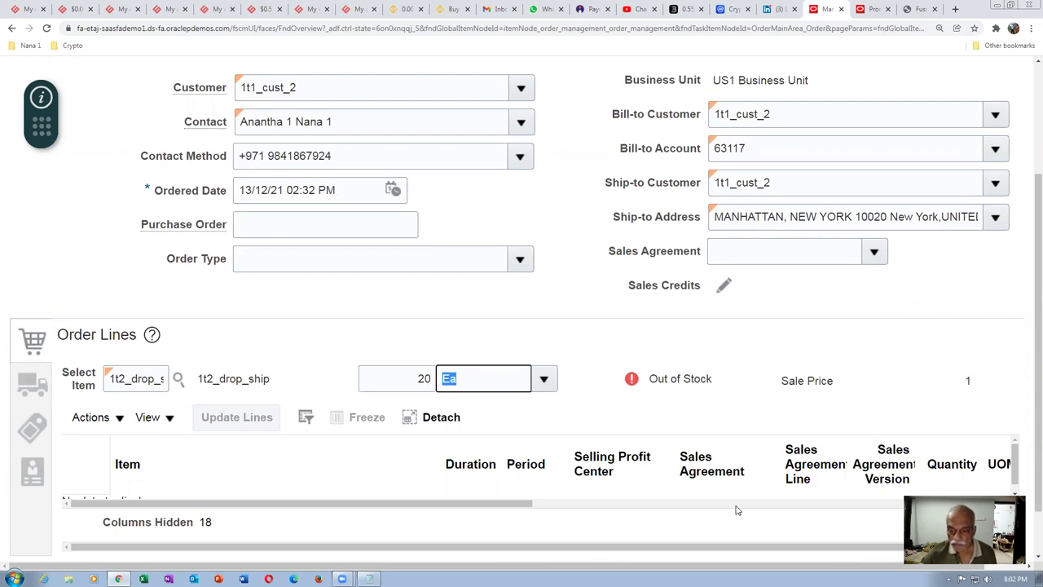
pyautogui.moveTo(522, 506); pyautogui.dragTo(607, 505)
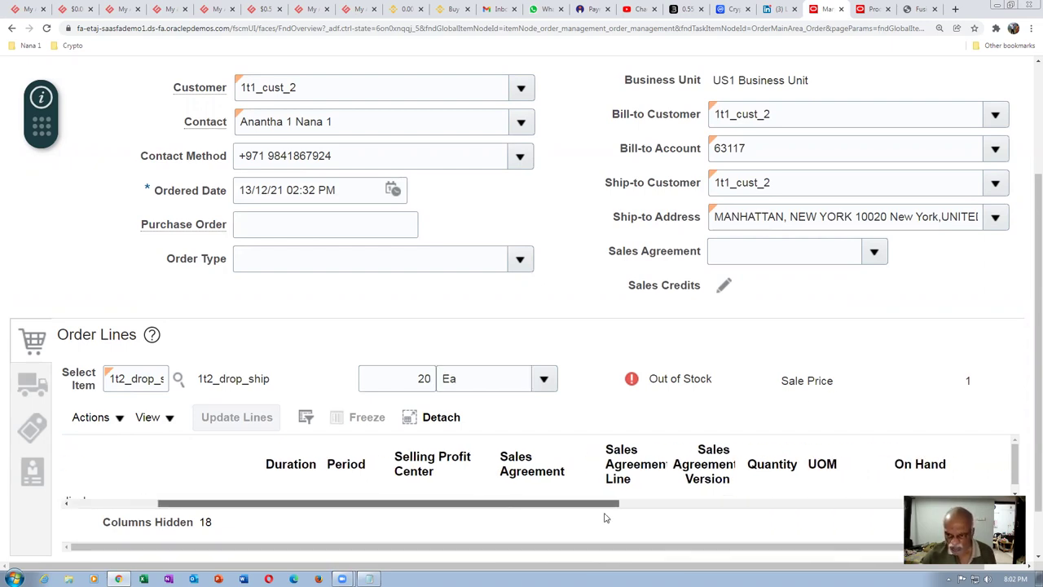
pyautogui.moveTo(645, 547); pyautogui.dragTo(766, 548)
pyautogui.click(999, 379)
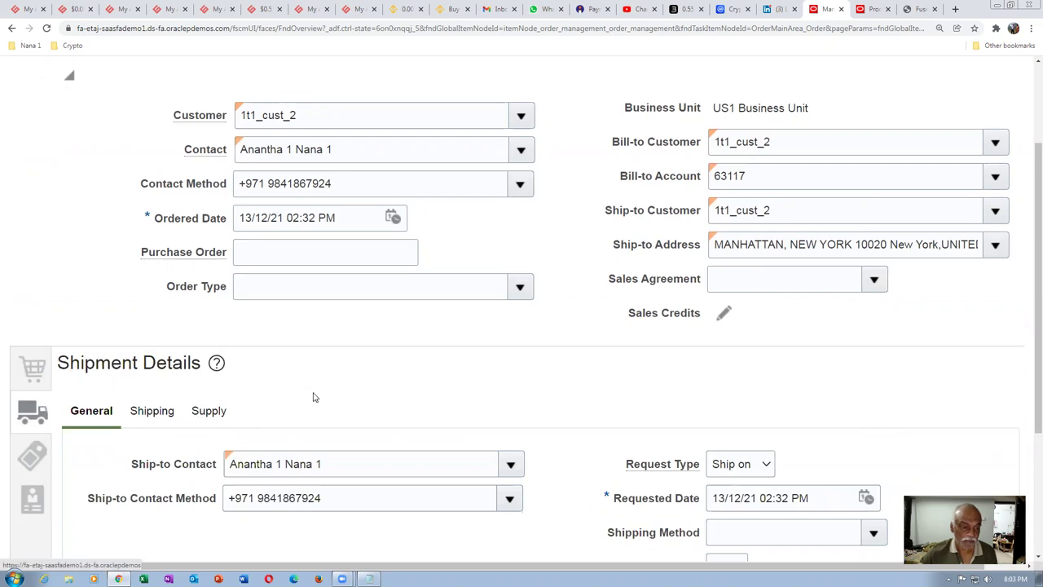
# - Set the line's supplier to ABC Consulting with supplier site ABC US1
pyautogui.scroll(-2, 314, 400)
pyautogui.click(258, 330)
pyautogui.write('abc')
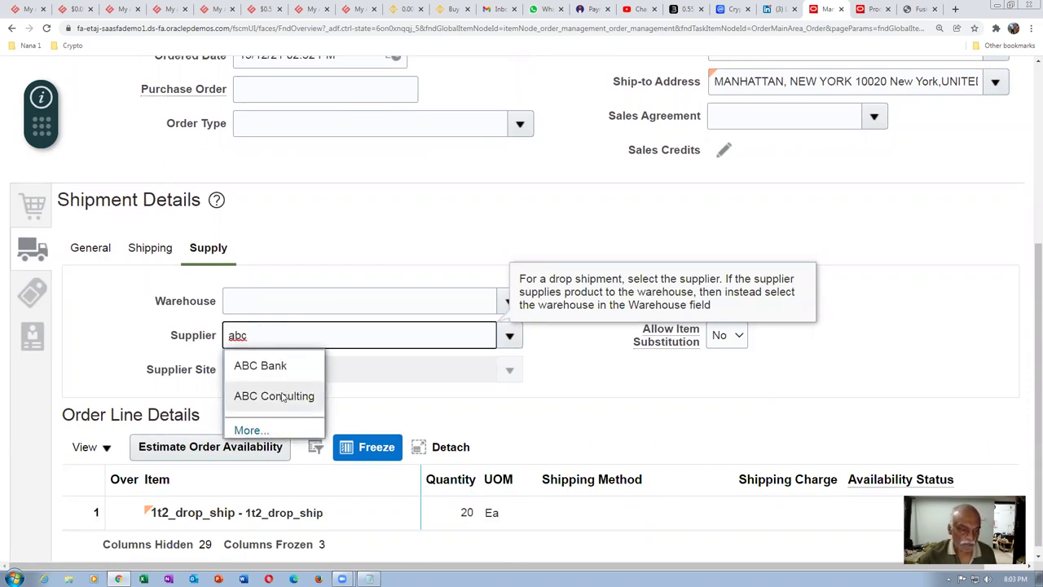
pyautogui.click(283, 397)
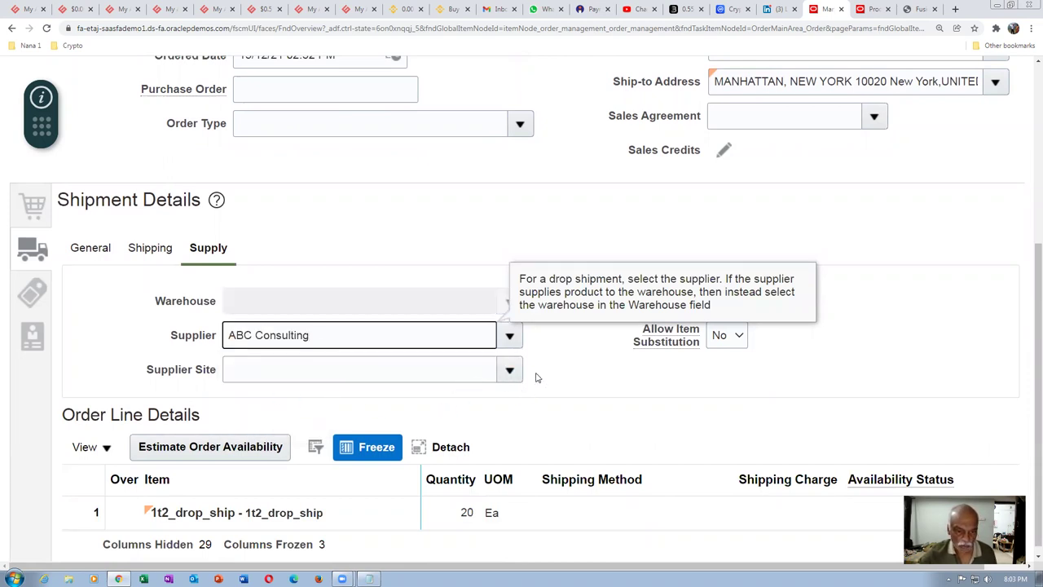
pyautogui.click(508, 372)
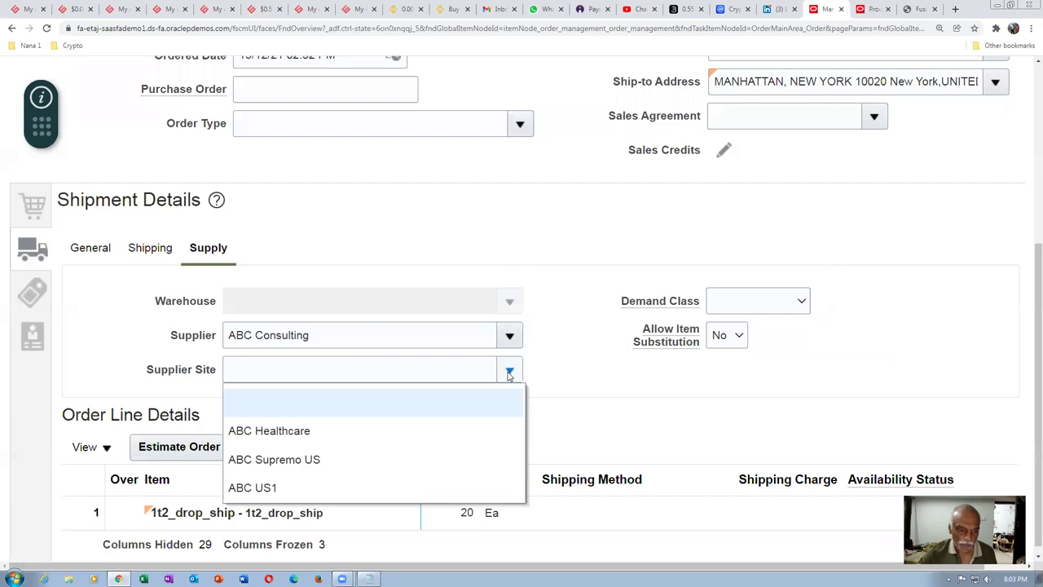
pyautogui.click(264, 487)
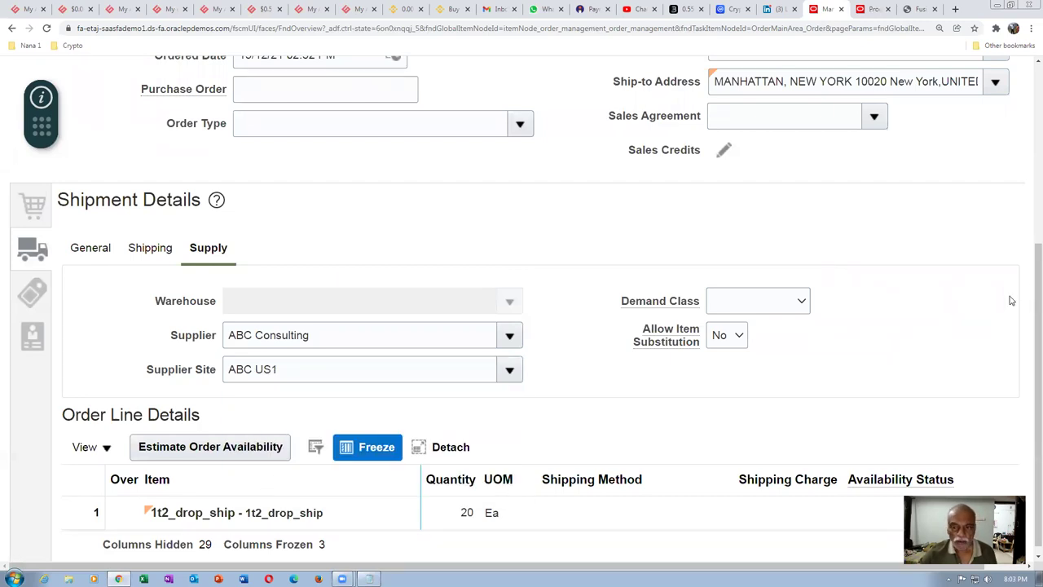
pyautogui.scroll(5, 1010, 301)
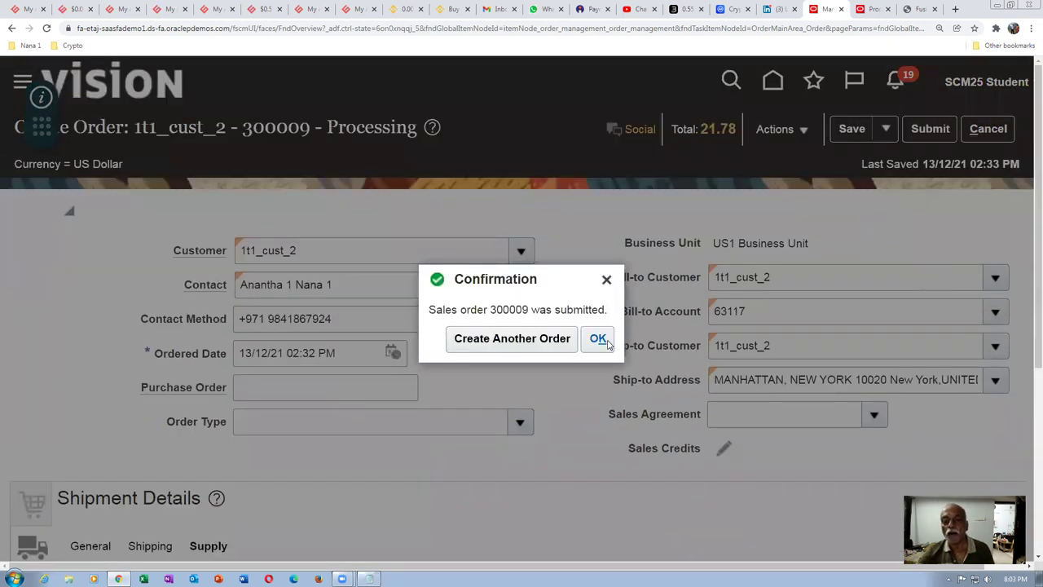
# - Dismiss the submission confirmation and update the noted order number for 300009
pyautogui.click(598, 338)
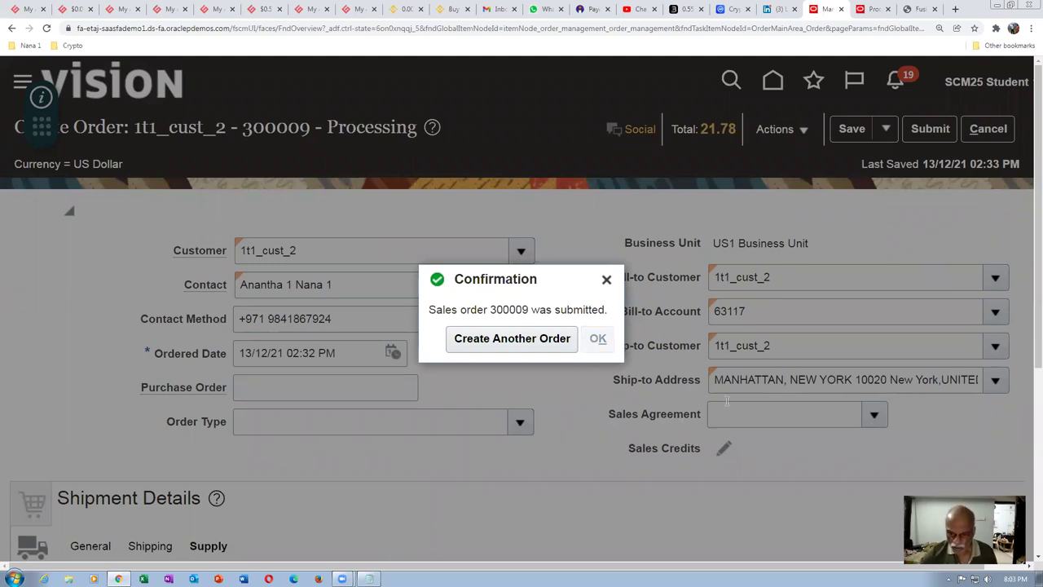
pyautogui.hotkey('alt', 'Tab')
pyautogui.press('BackSpace')
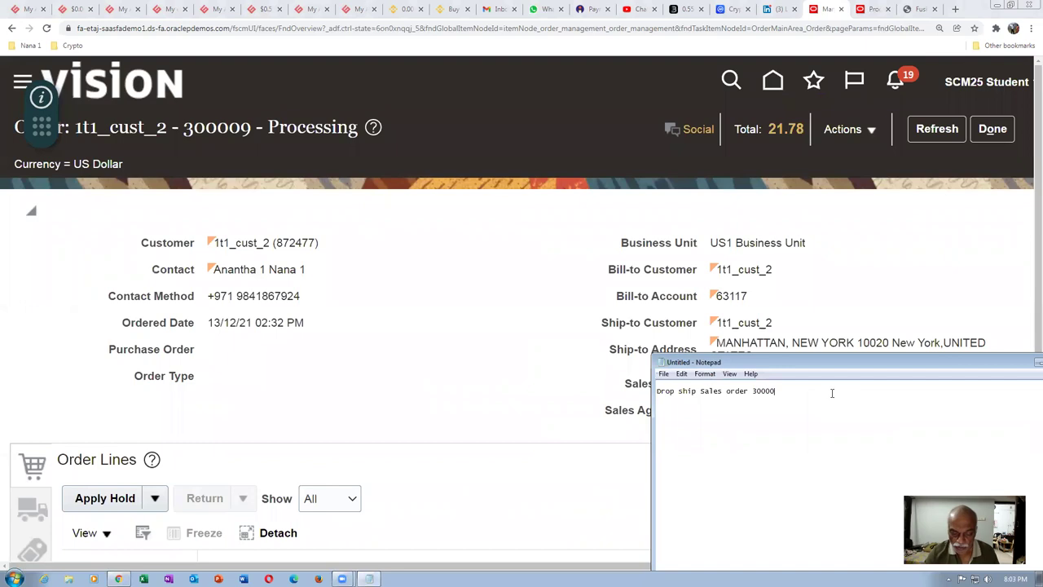
pyautogui.click(560, 360)
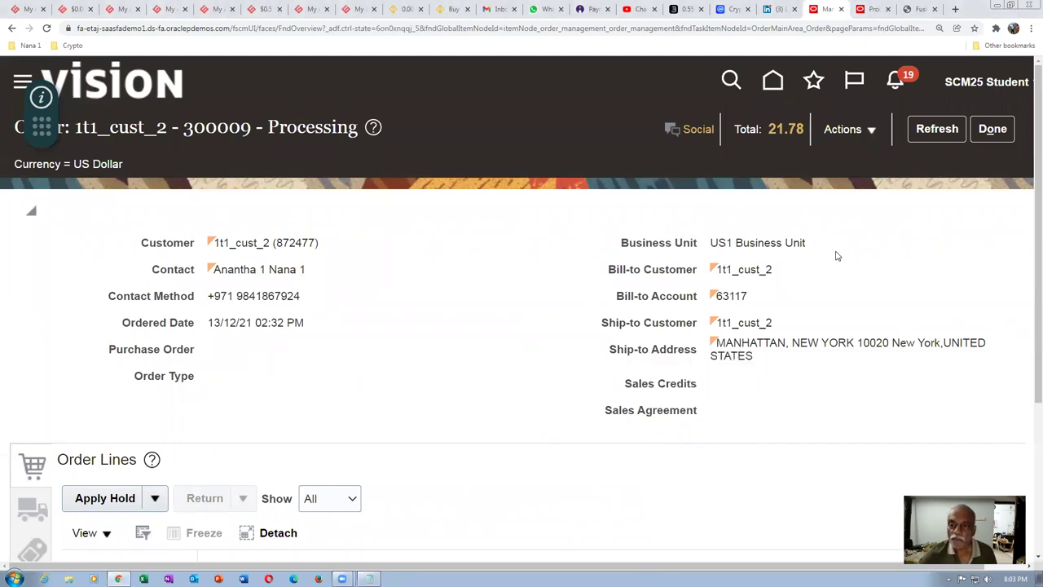
# - Open order 300009's fulfillment line orchestration process and refresh its status twice
pyautogui.click(857, 139)
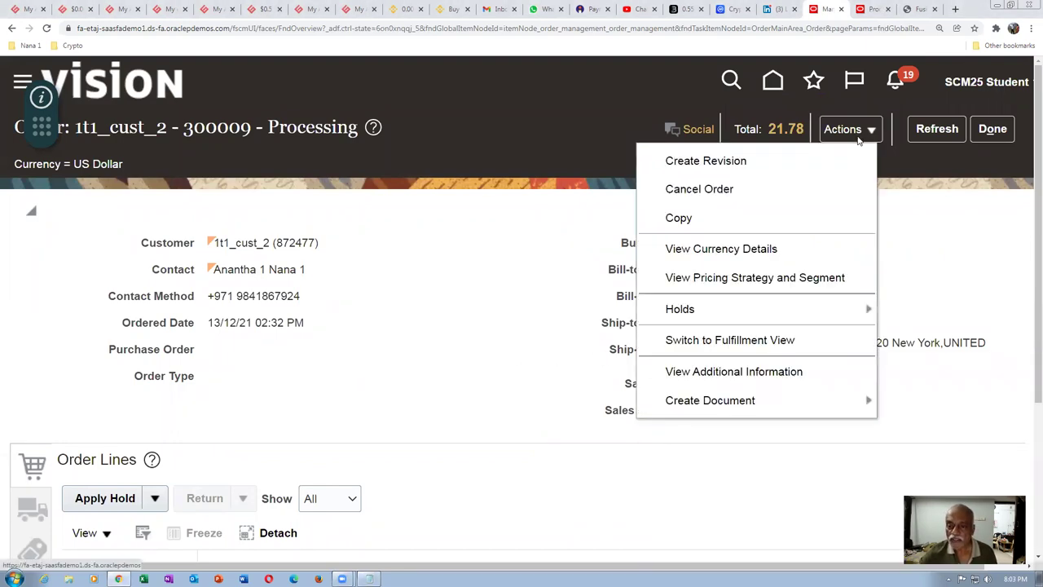
pyautogui.click(760, 340)
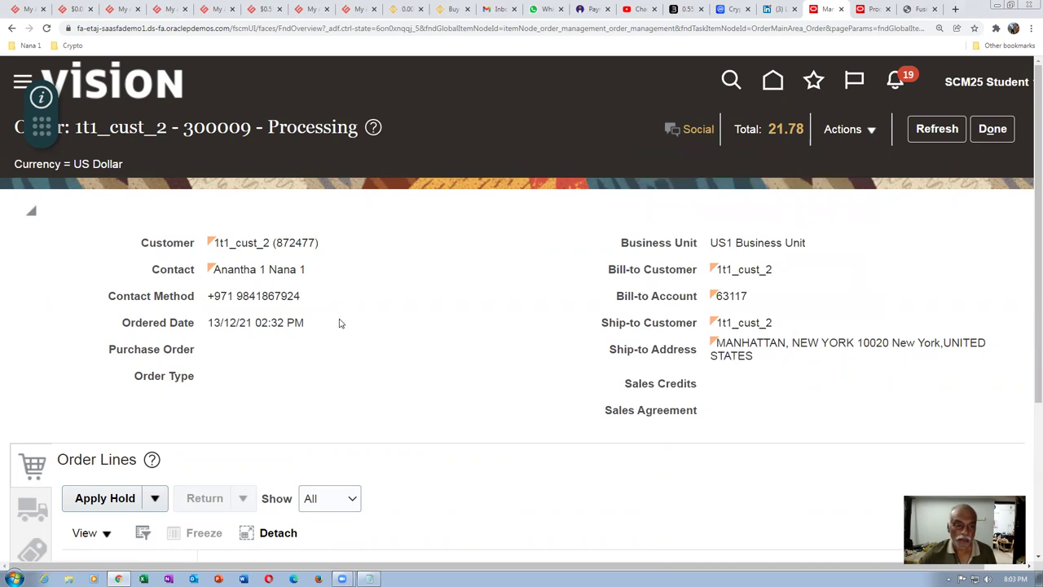
pyautogui.scroll(-2, 457, 303)
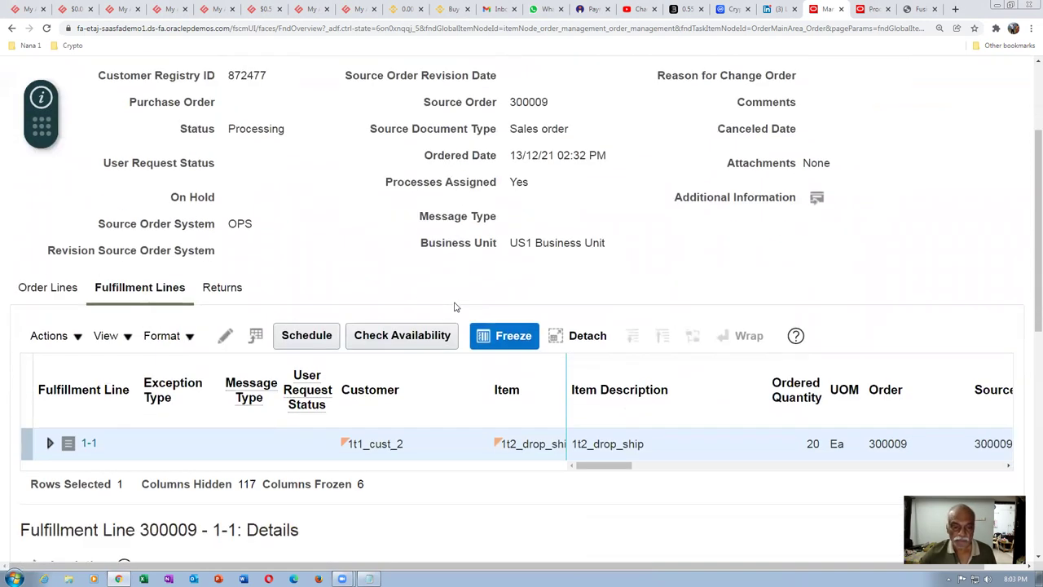
pyautogui.moveTo(597, 471); pyautogui.dragTo(677, 470)
pyautogui.click(690, 447)
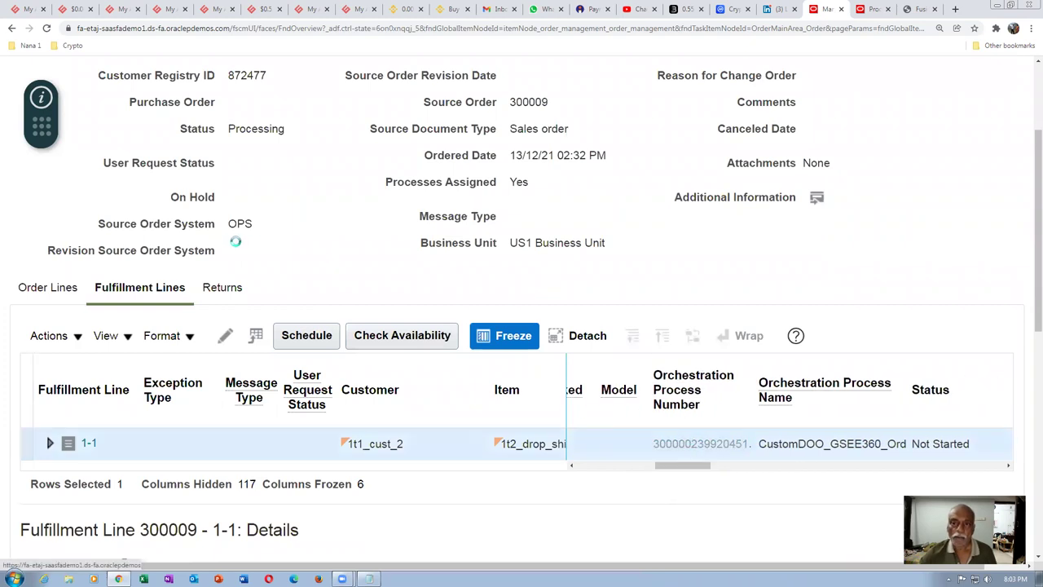
pyautogui.scroll(-2, 249, 259)
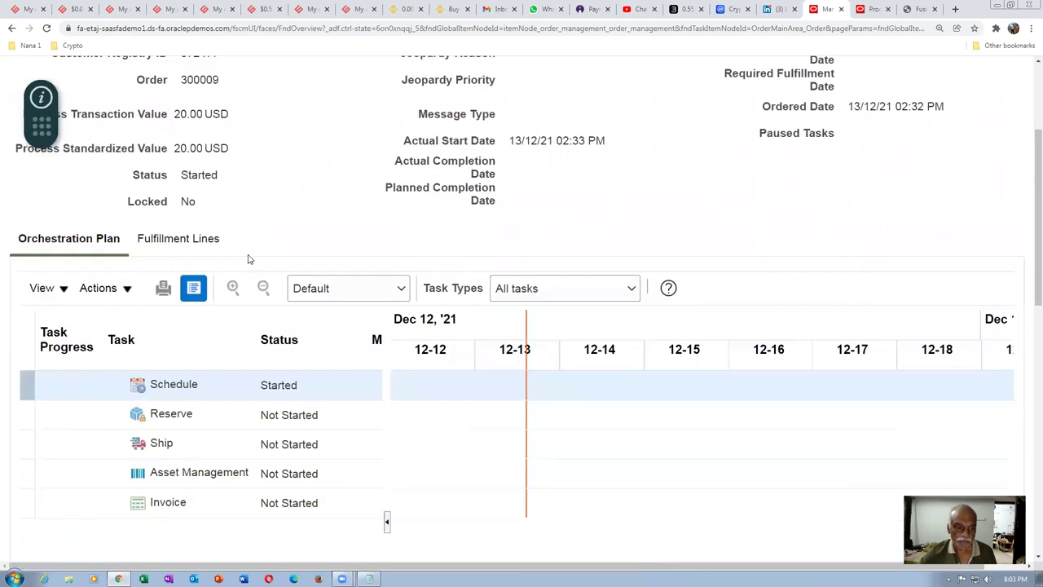
pyautogui.scroll(-1, 249, 259)
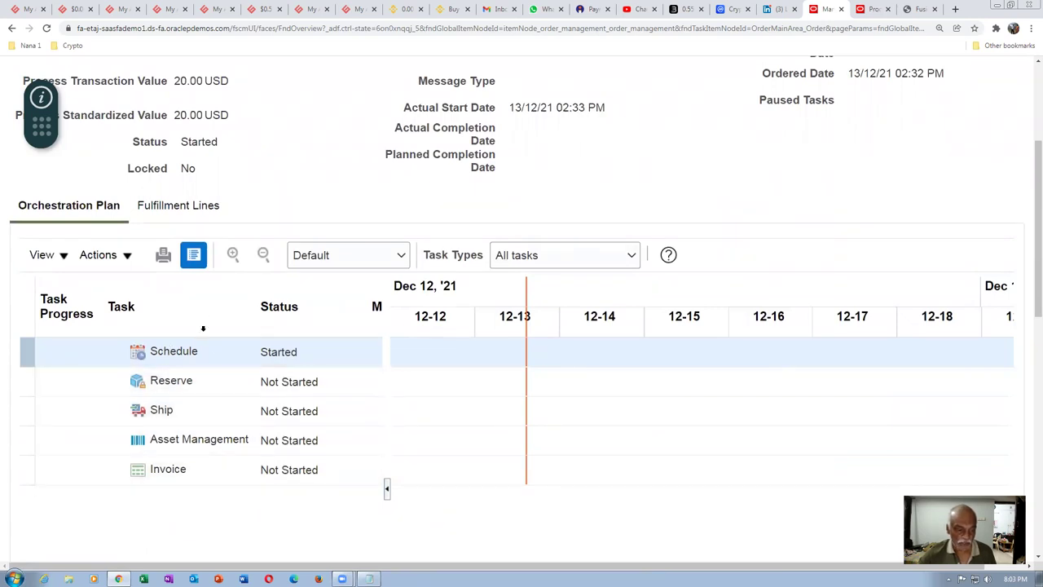
pyautogui.scroll(1, 923, 193)
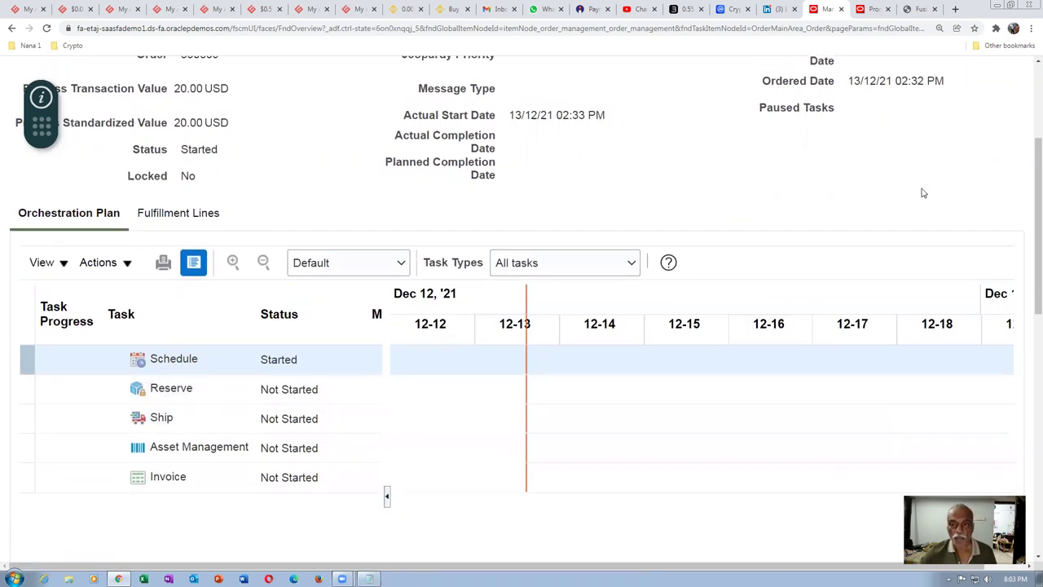
pyautogui.scroll(3, 923, 193)
pyautogui.click(927, 129)
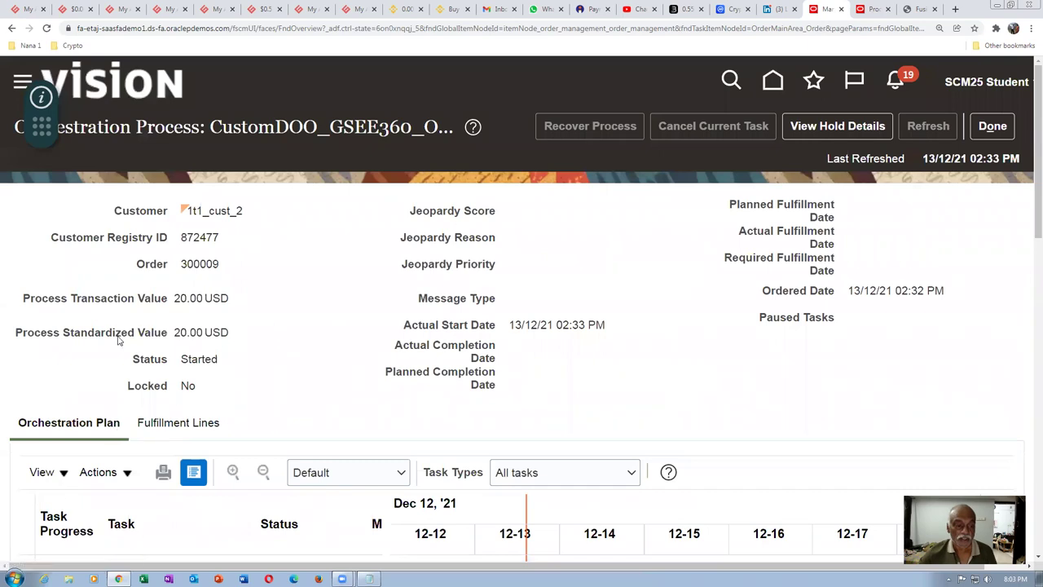
pyautogui.click(930, 133)
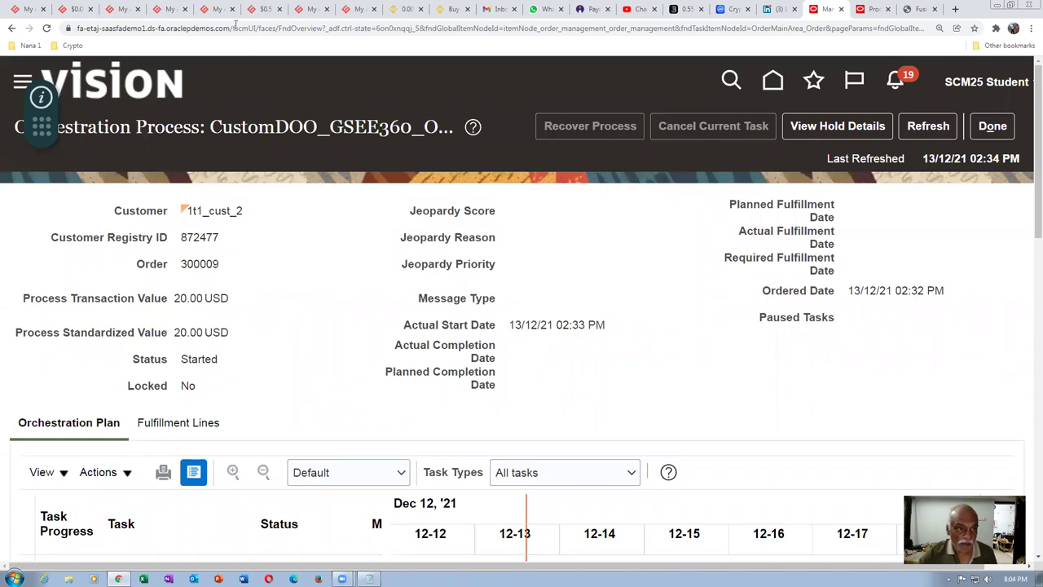
# - Select the instance's base address through oraclepdemos.com/ in the address bar
pyautogui.click(193, 28)
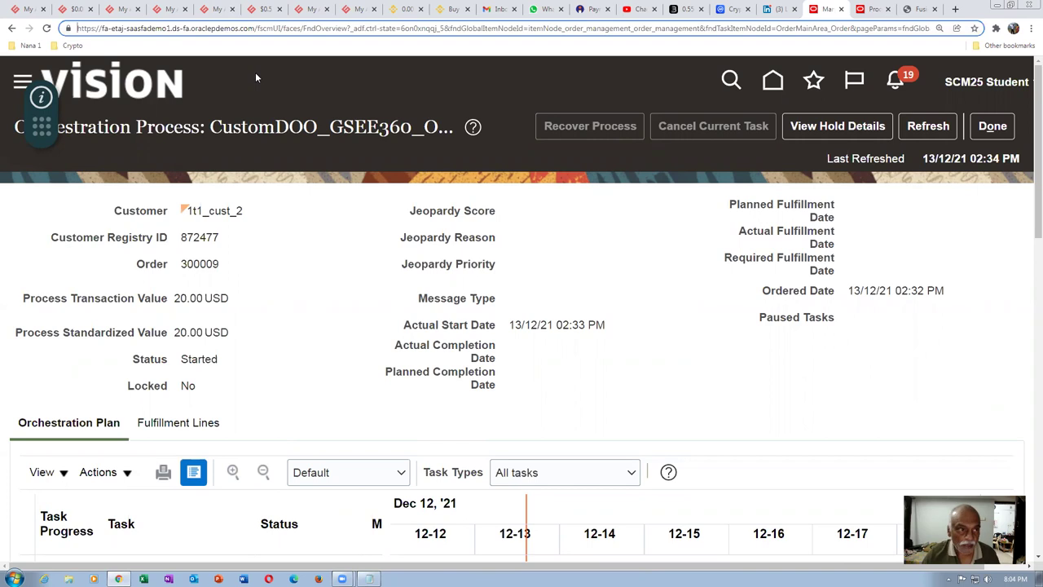
pyautogui.hotkey('ctrl', 'shift', 'Right')
pyautogui.hotkey('ctrl', 'shift', 'Right')
pyautogui.hotkey('ctrl', 'shift', 'Right')
pyautogui.hotkey('ctrl', 'shift', 'Right')
pyautogui.hotkey('ctrl', 'shift', 'Right')
pyautogui.hotkey('ctrl', 'shift', 'Right')
pyautogui.hotkey('ctrl', 'shift', 'Right')
pyautogui.hotkey('ctrl', 'shift', 'Right')
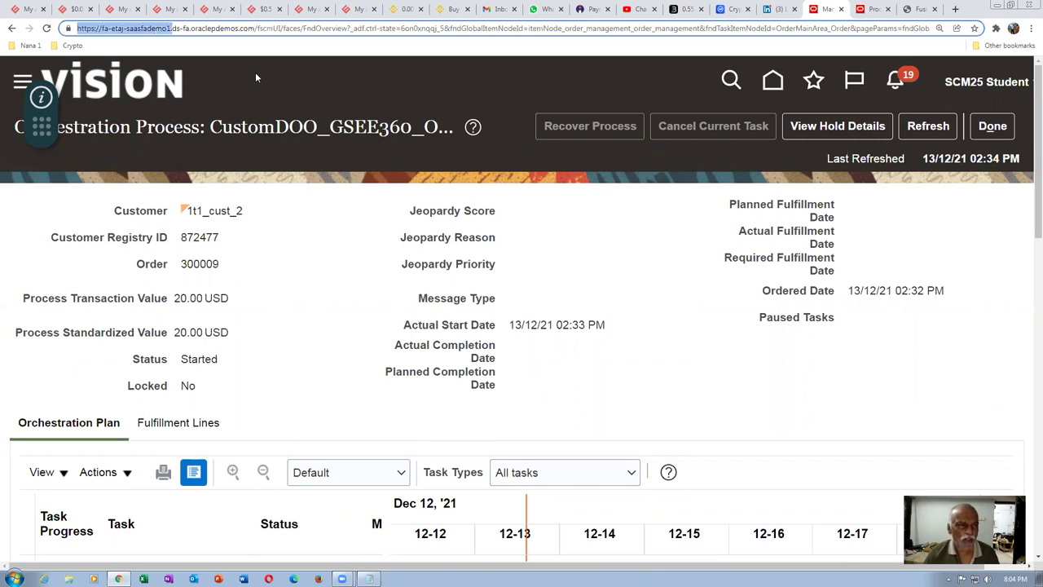
pyautogui.hotkey('shift', 'Right')
pyautogui.hotkey('ctrl', 'c')
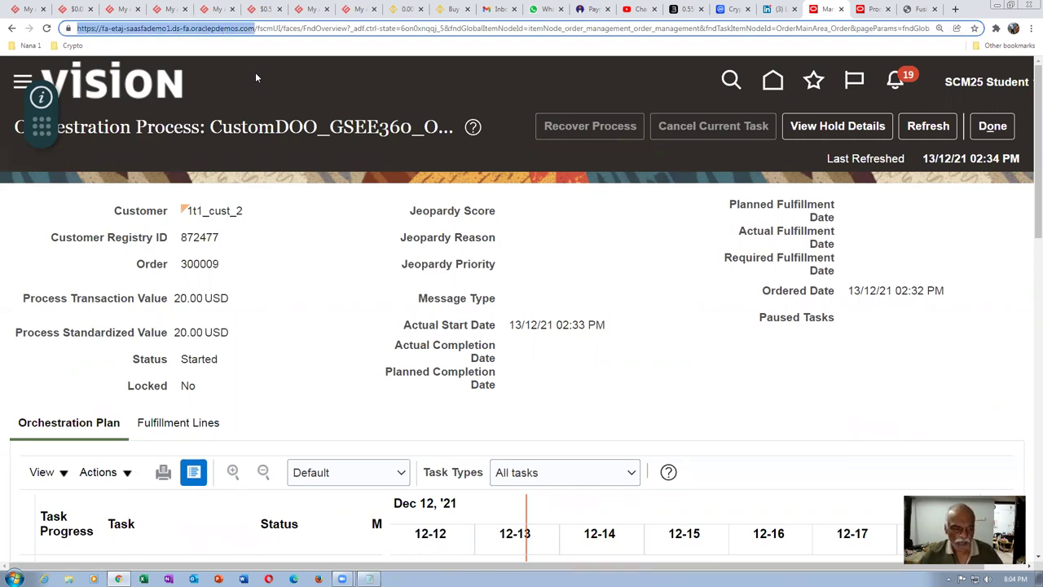
# - In Opera, load the pasted instance address and sign in with the supplier user's ID and password
pyautogui.click(245, 498)
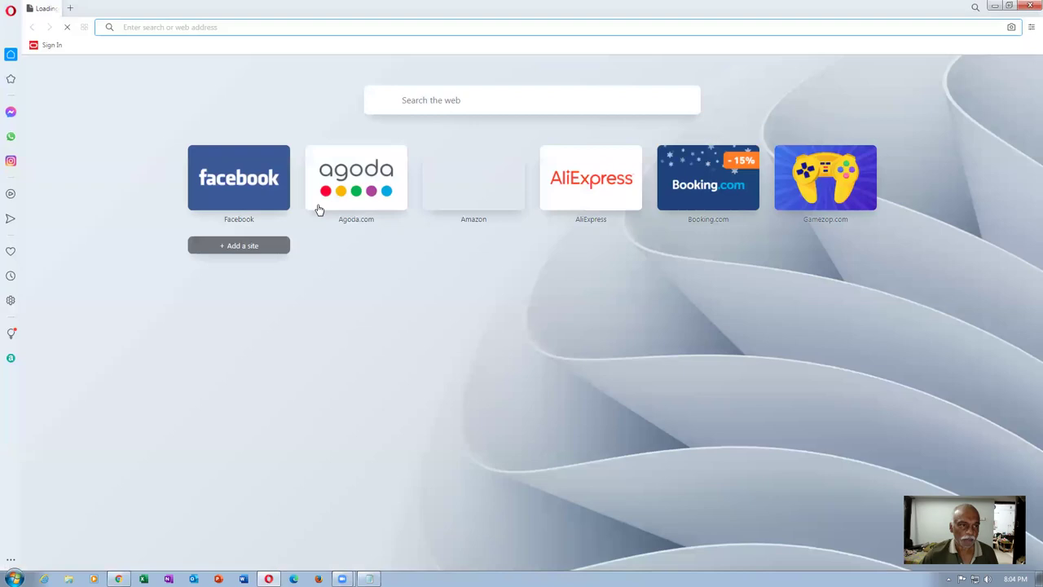
pyautogui.hotkey('ctrl', 'v')
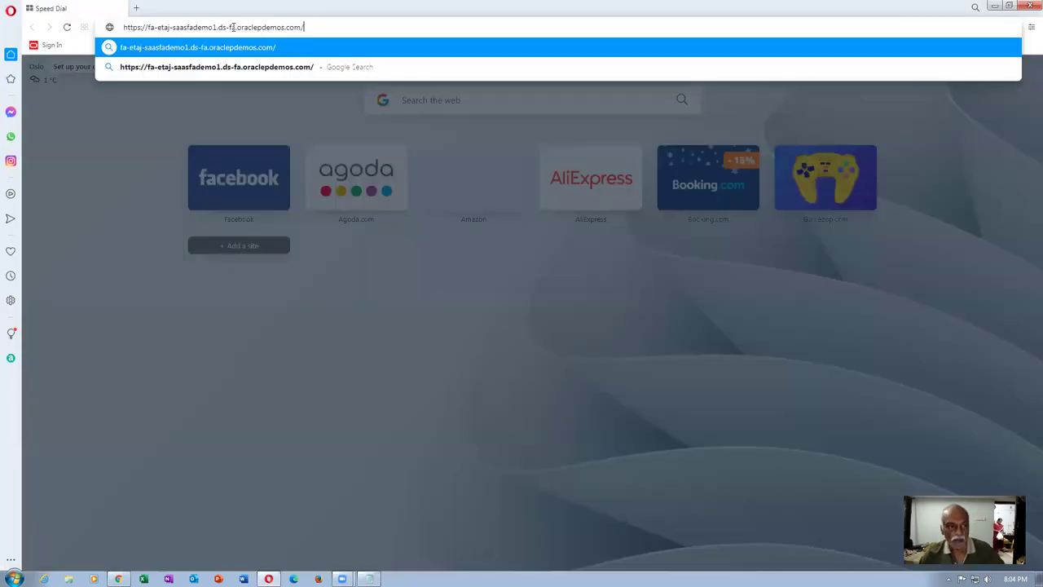
pyautogui.press('Return')
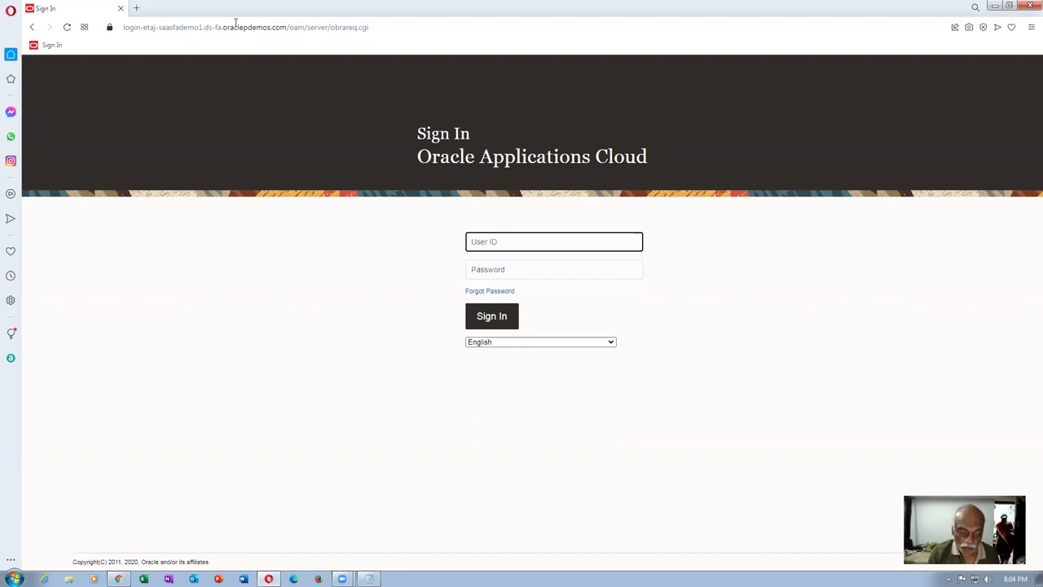
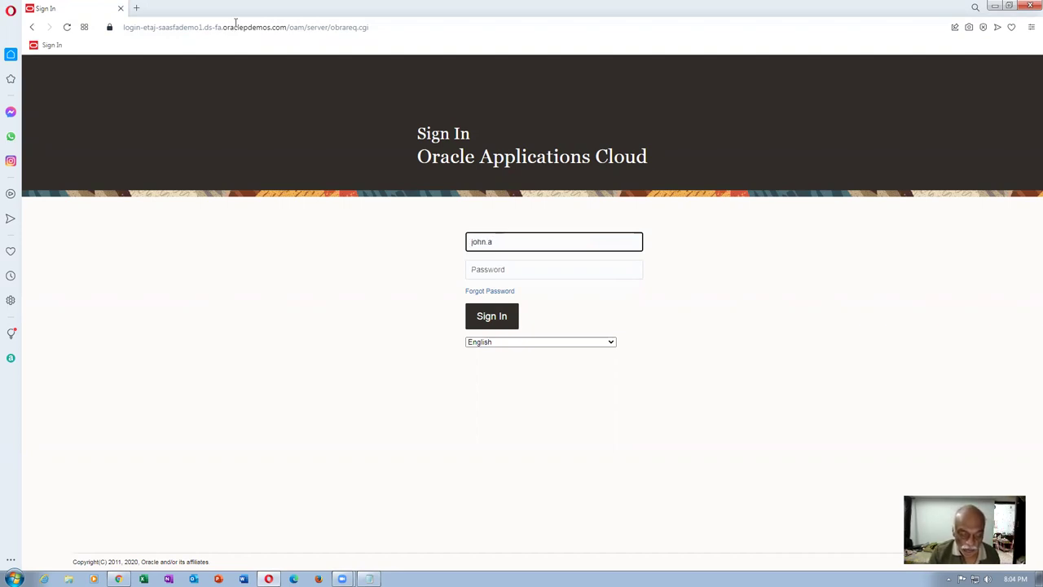
pyautogui.press('Tab')
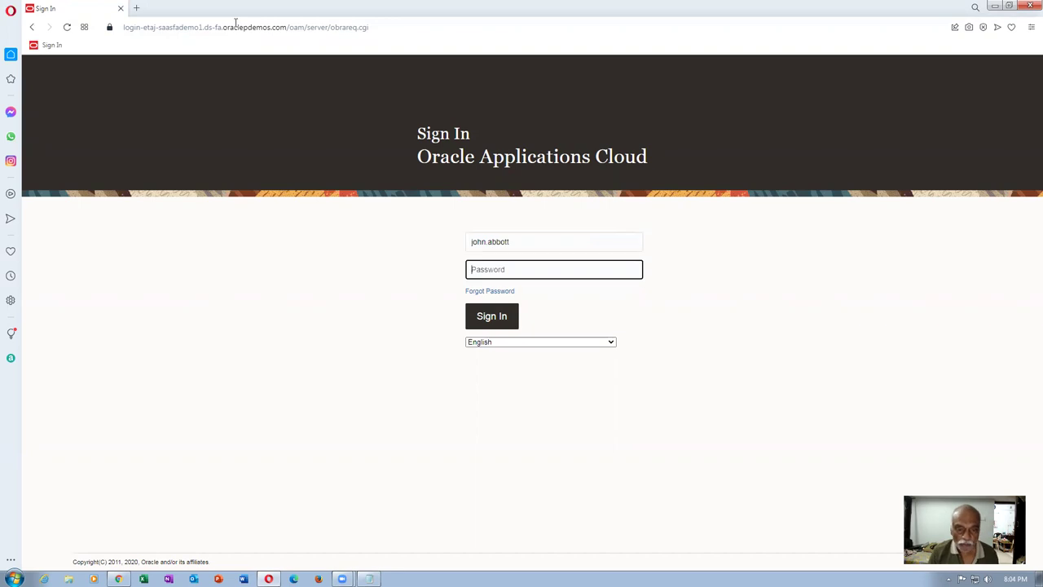
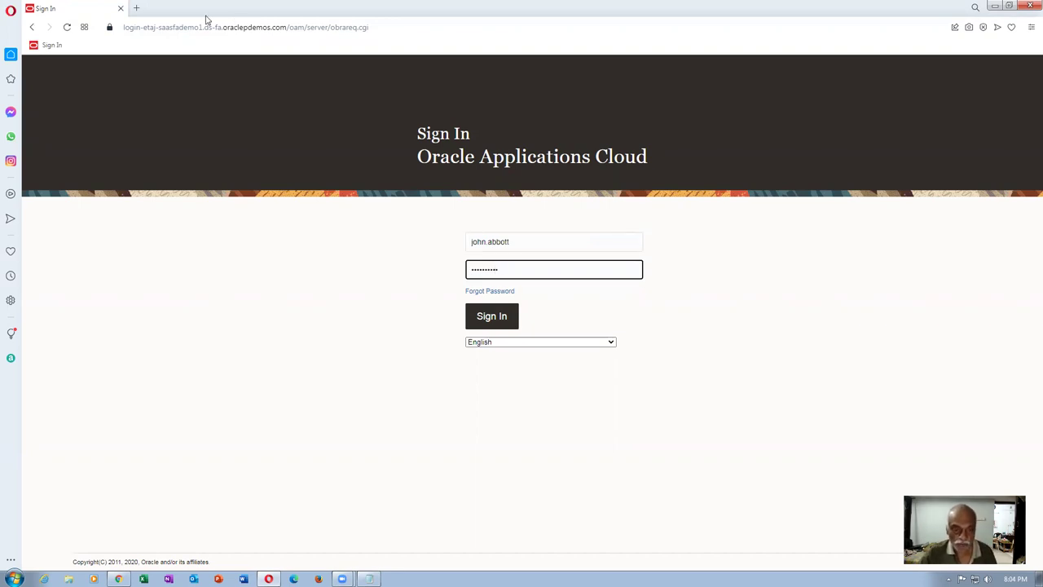
pyautogui.click(489, 324)
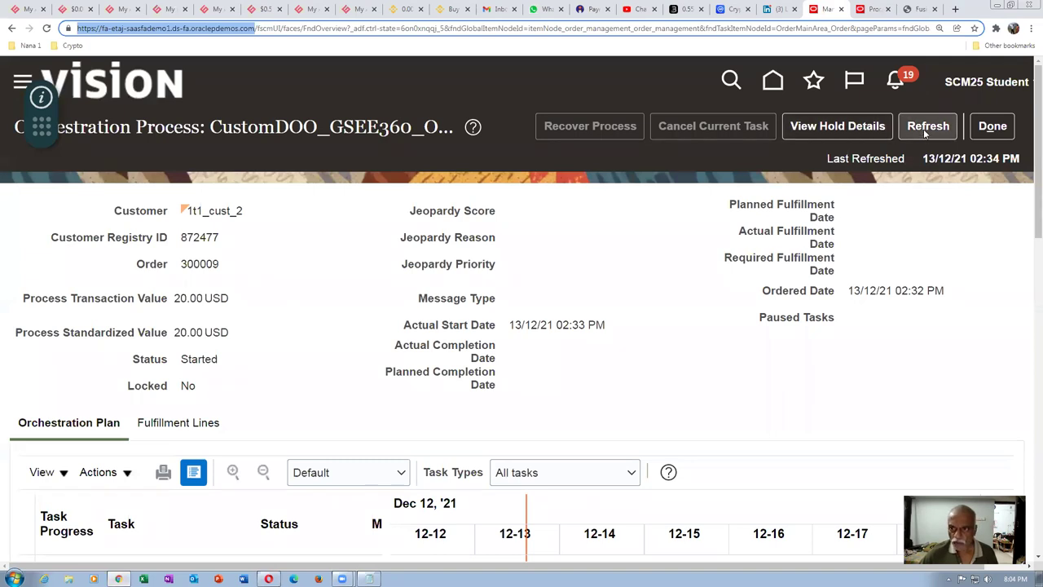
# - Refresh order 300009's orchestration process to check its latest status
pyautogui.click(928, 125)
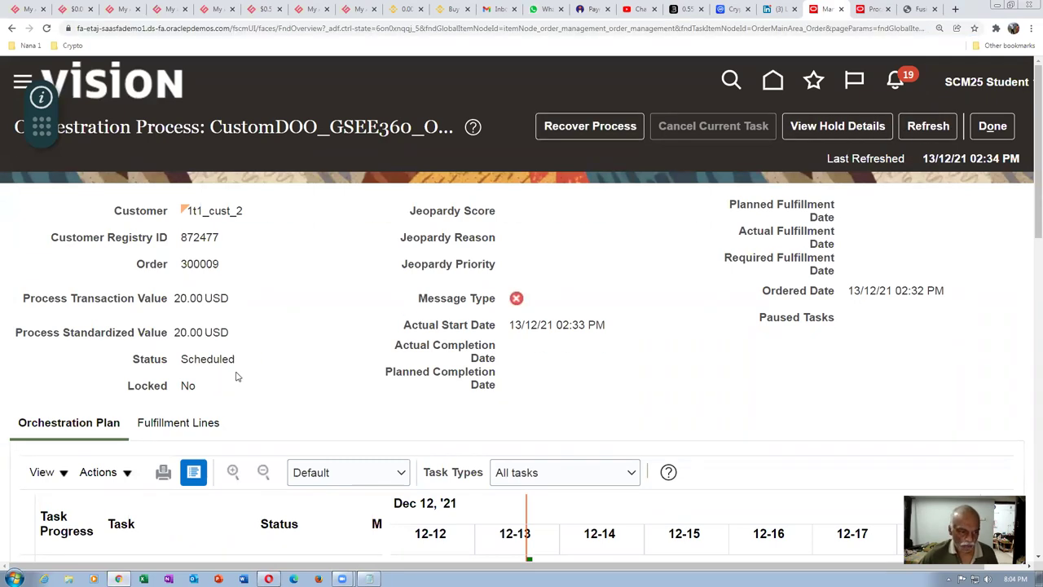
pyautogui.scroll(-2, 236, 376)
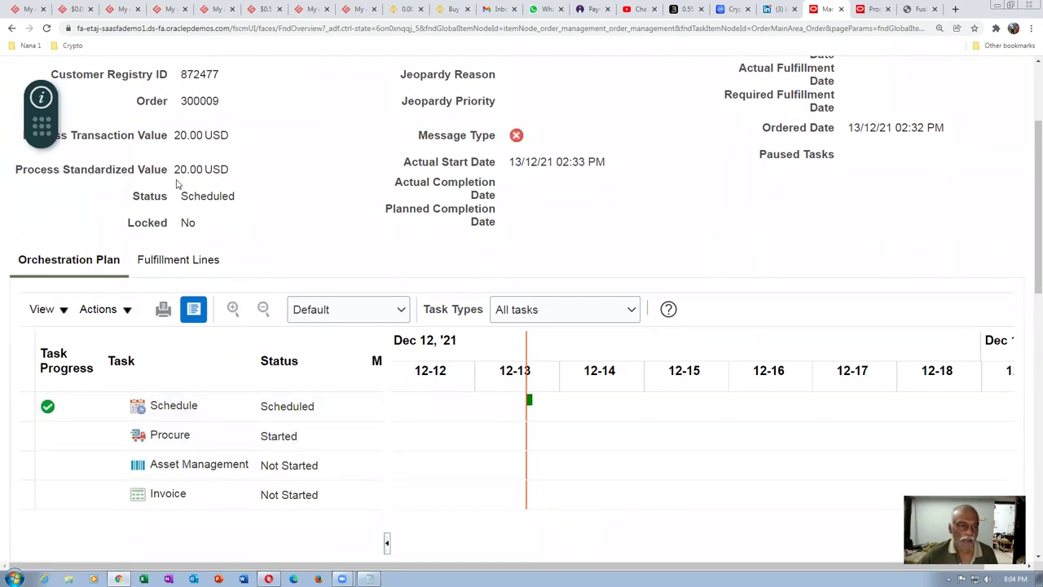
pyautogui.scroll(2, 841, 200)
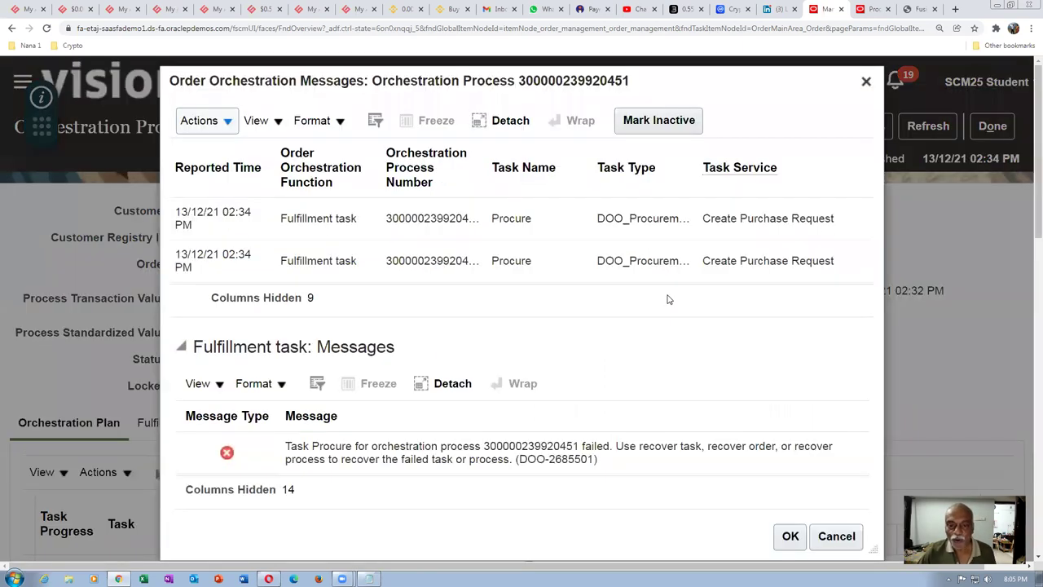
# - Read both Procure entries' messages, highlight the Price attribute error, then cancel out
pyautogui.scroll(-2, 667, 299)
pyautogui.click(431, 261)
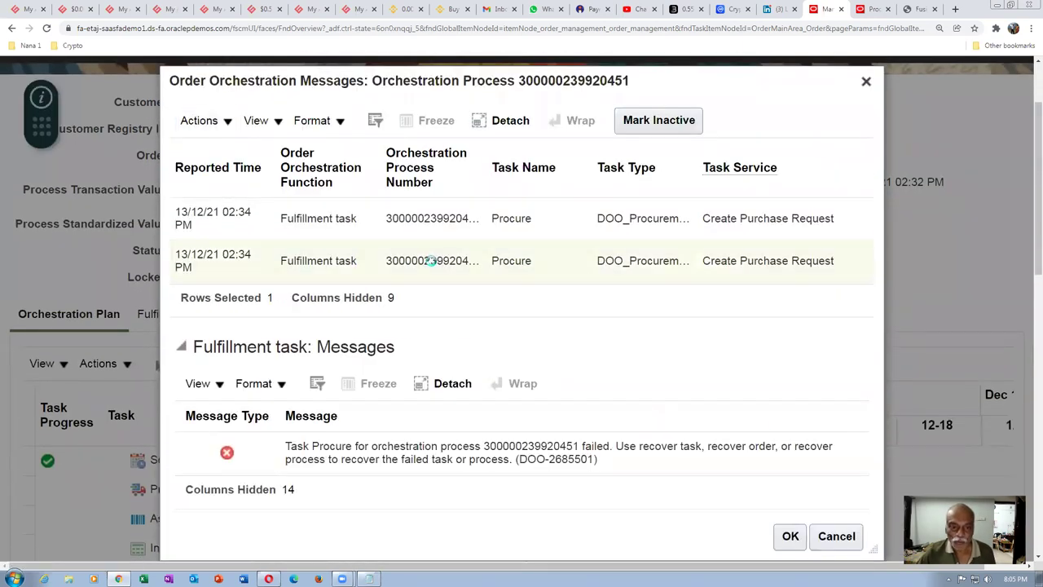
pyautogui.click(529, 222)
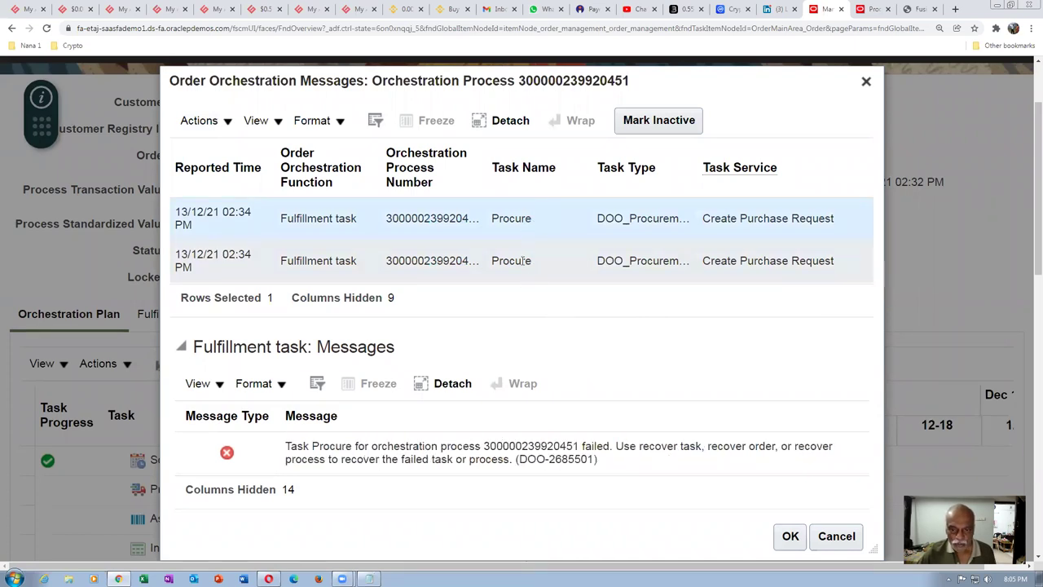
pyautogui.click(521, 261)
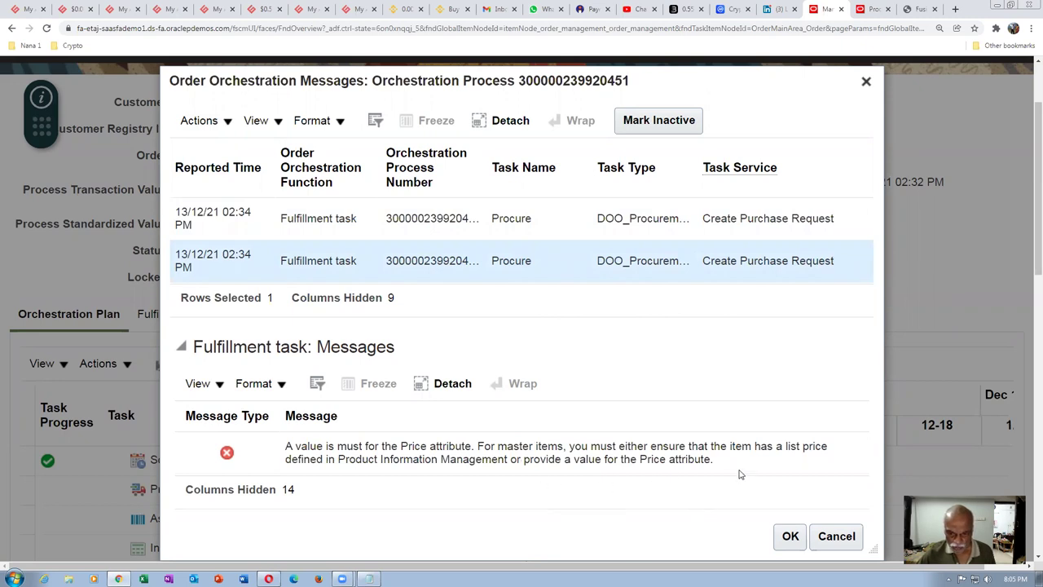
pyautogui.moveTo(363, 448); pyautogui.dragTo(564, 461)
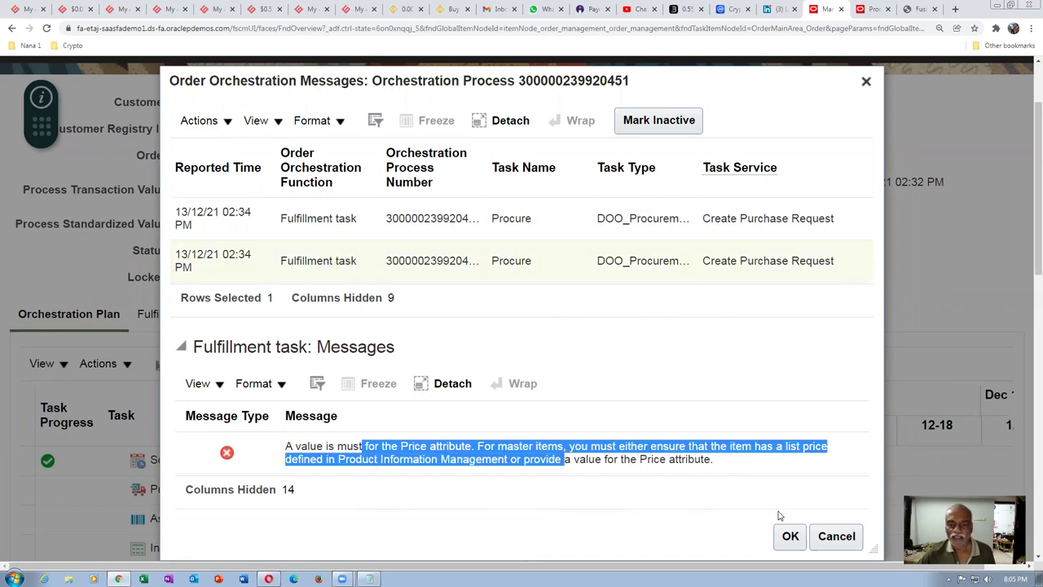
pyautogui.click(837, 536)
pyautogui.scroll(1, 705, 350)
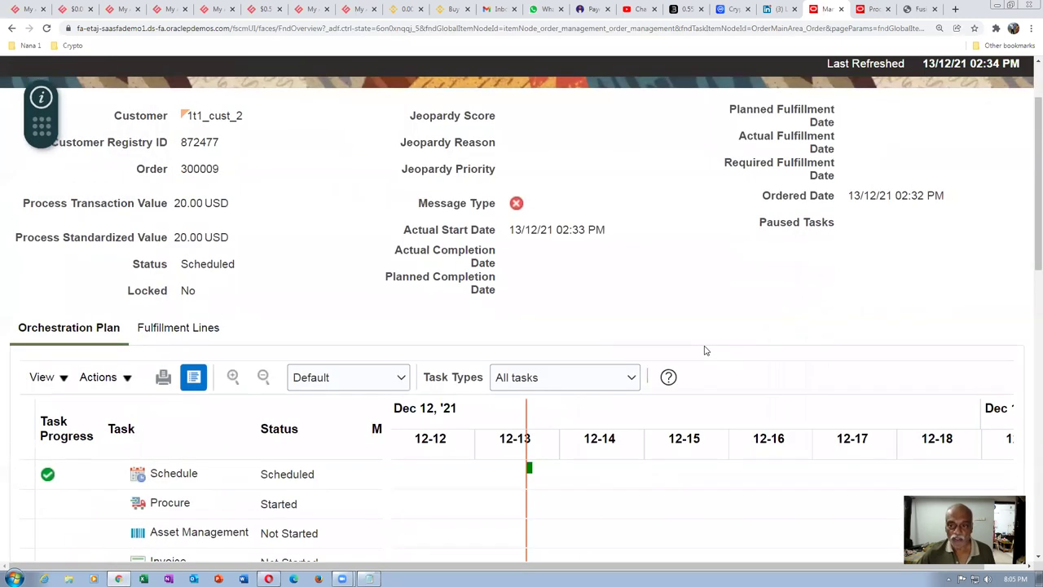
pyautogui.scroll(1, 705, 351)
# - From the PIM session, search Setup and Maintenance tasks for man%drop%ship%fin%
pyautogui.click(872, 9)
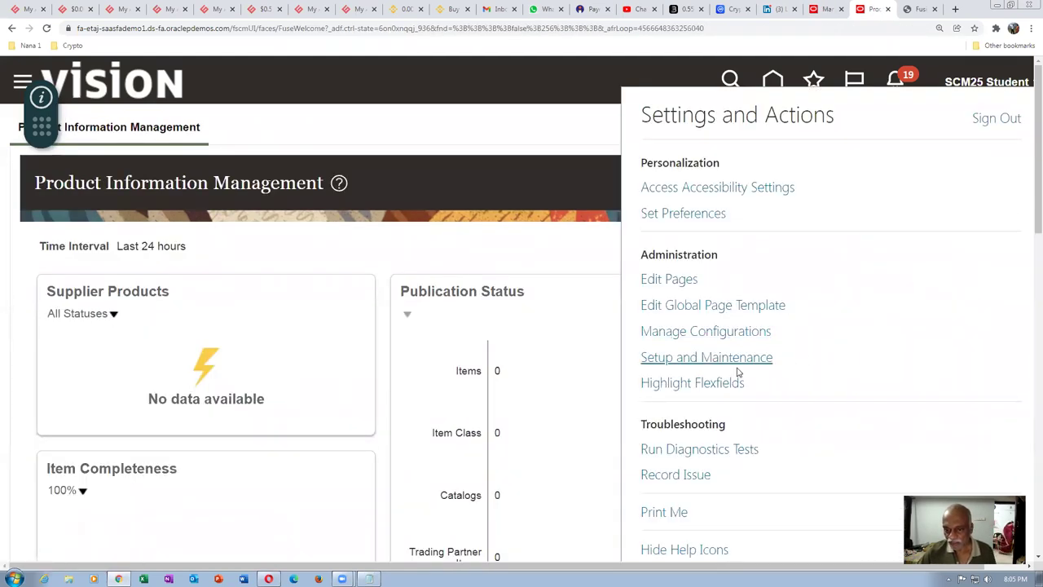
pyautogui.click(705, 366)
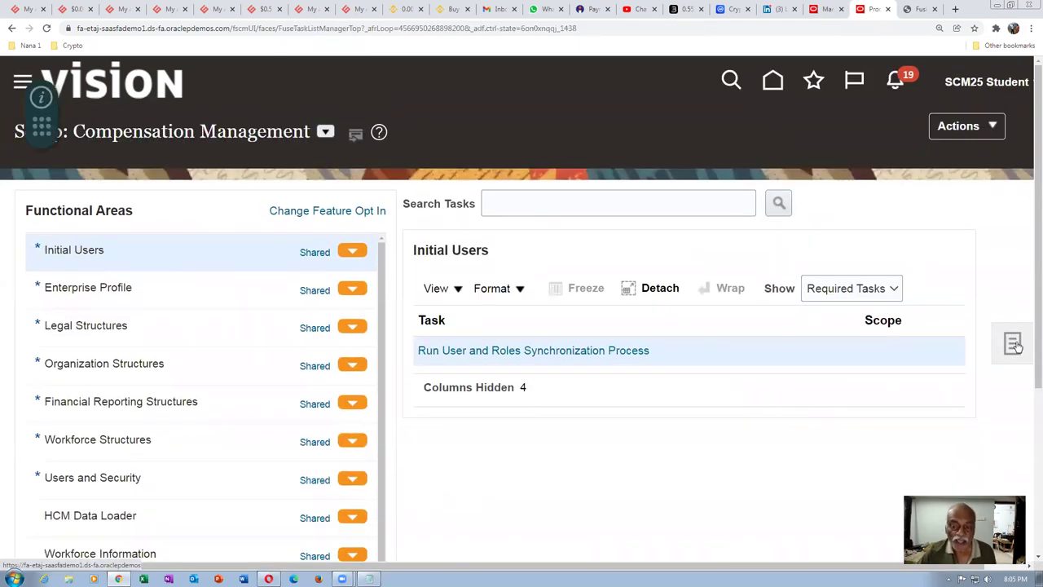
pyautogui.click(1013, 344)
pyautogui.click(926, 431)
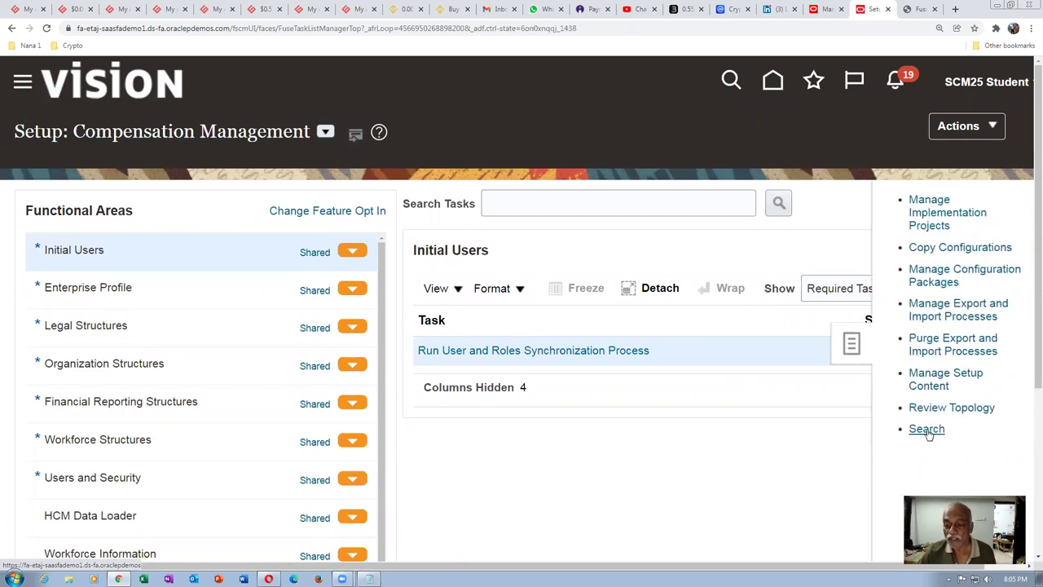
pyautogui.click(376, 206)
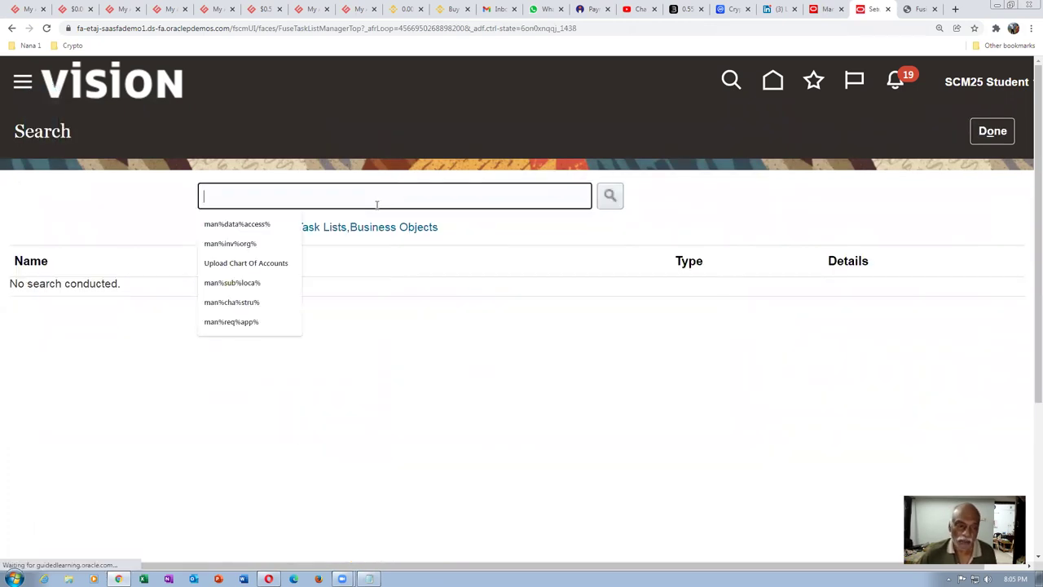
pyautogui.write('man%dro')
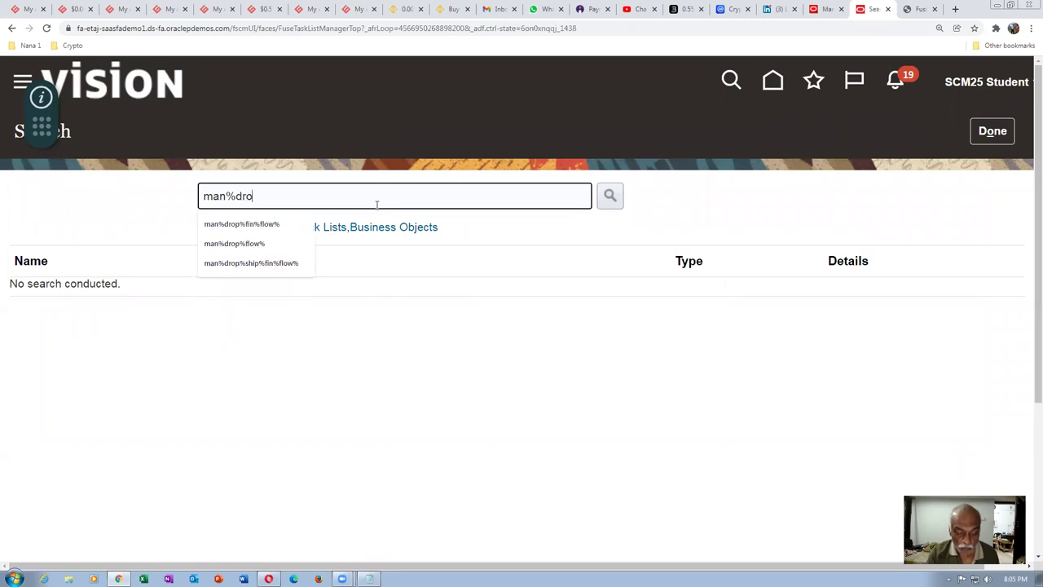
pyautogui.write('p')
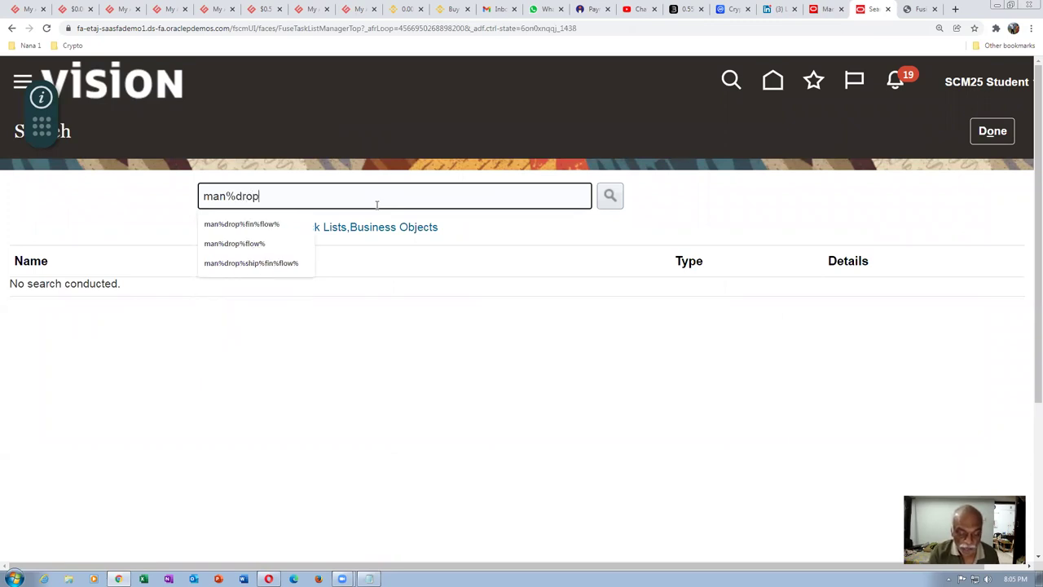
pyautogui.write('%ship%fin%')
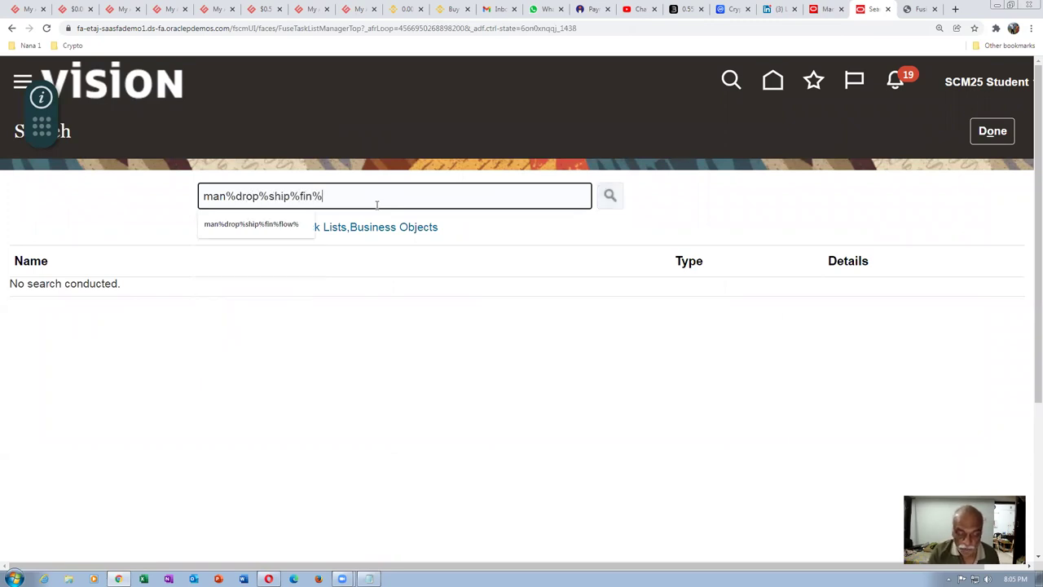
pyautogui.press('Return')
# - List all drop ship financial flows and open DropShipFlow_GSE for correction of the effective record
pyautogui.click(122, 292)
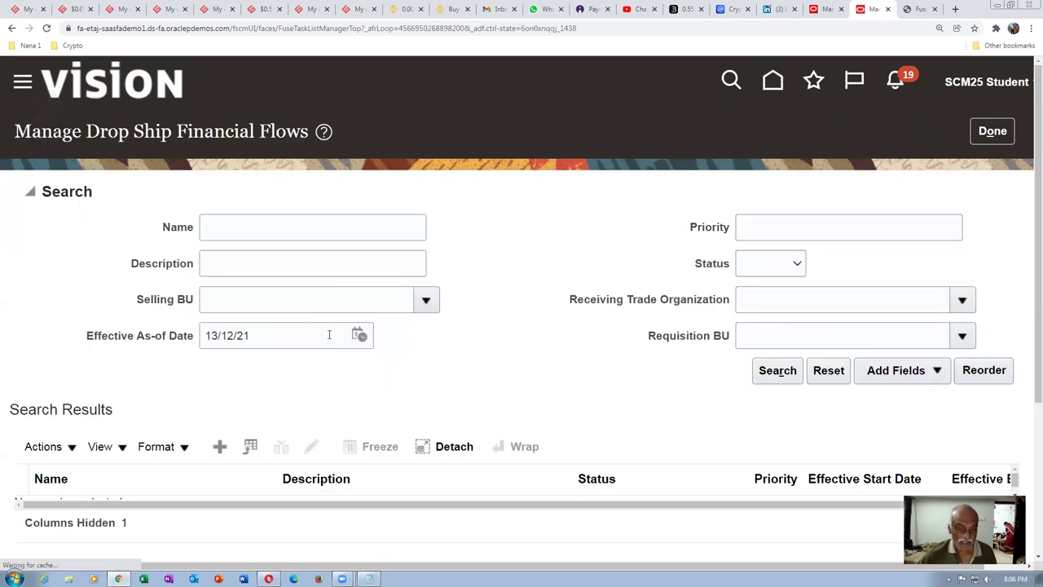
pyautogui.click(777, 370)
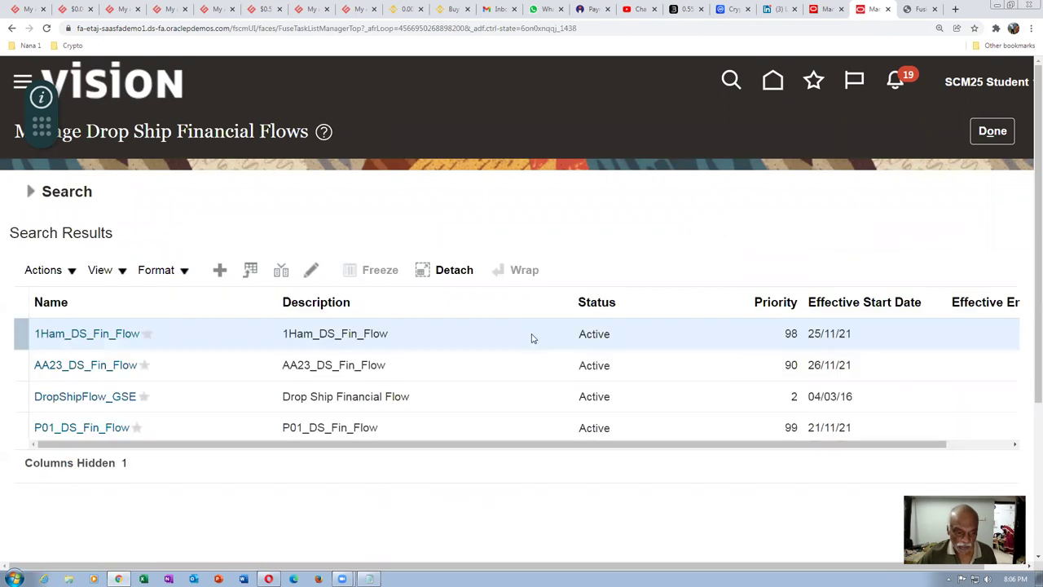
pyautogui.click(20, 398)
pyautogui.click(313, 275)
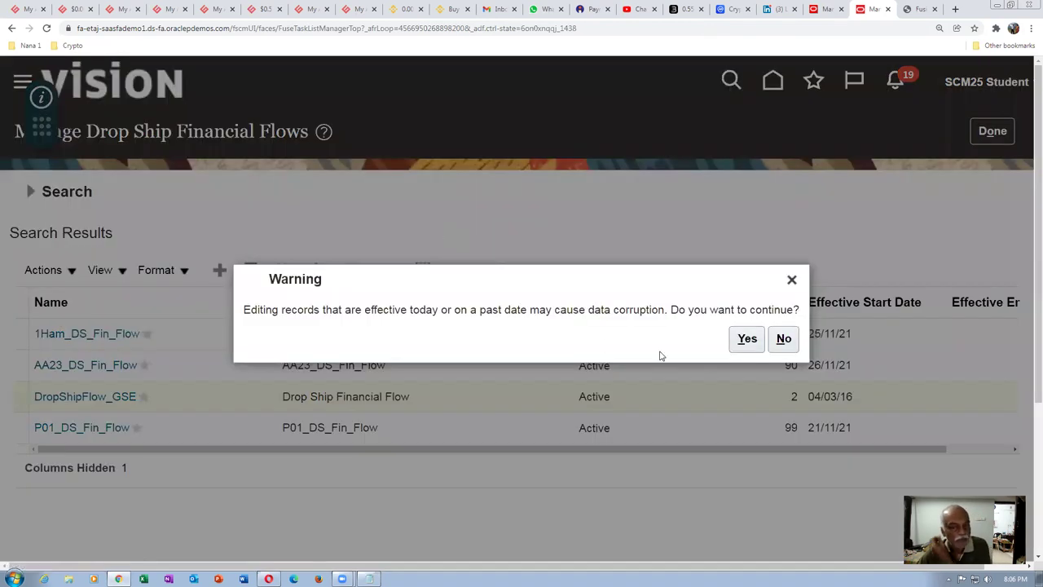
pyautogui.click(741, 333)
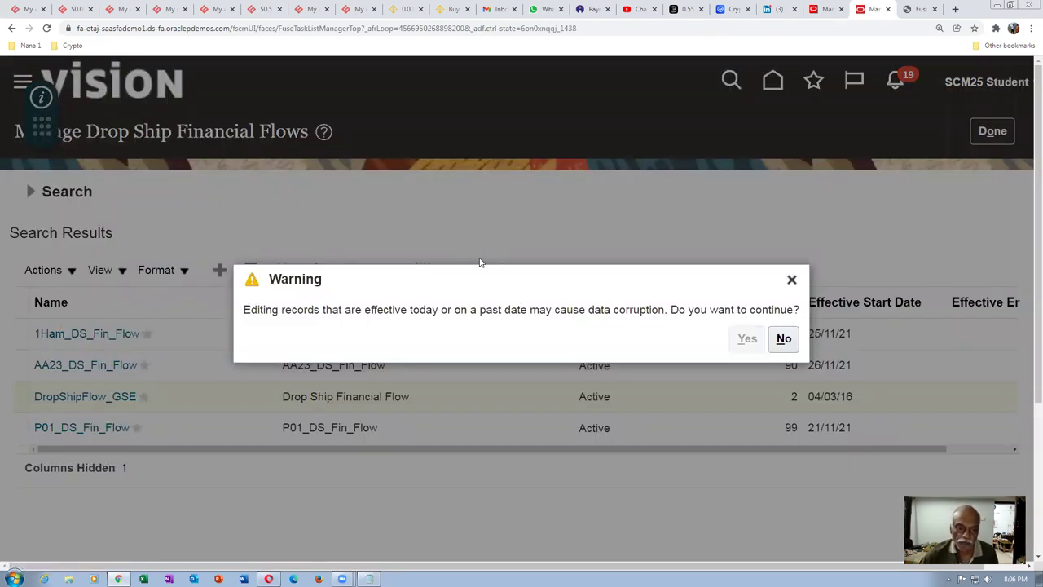
# - Close the Correct Drop Ship Financial Flow dialog and open the DropShipFlow_GSE link instead
pyautogui.scroll(-3, 484, 265)
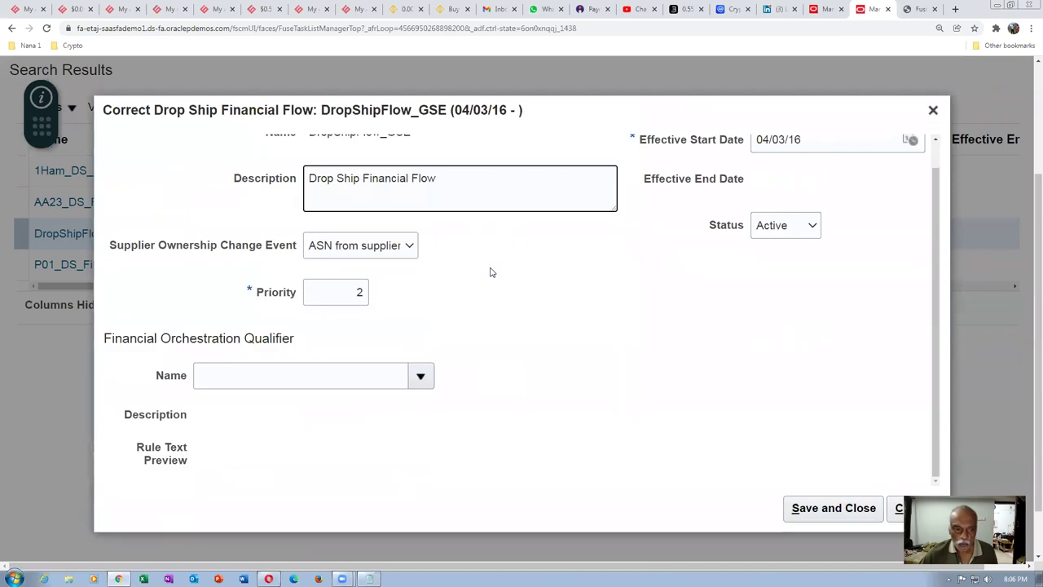
pyautogui.scroll(1, 489, 272)
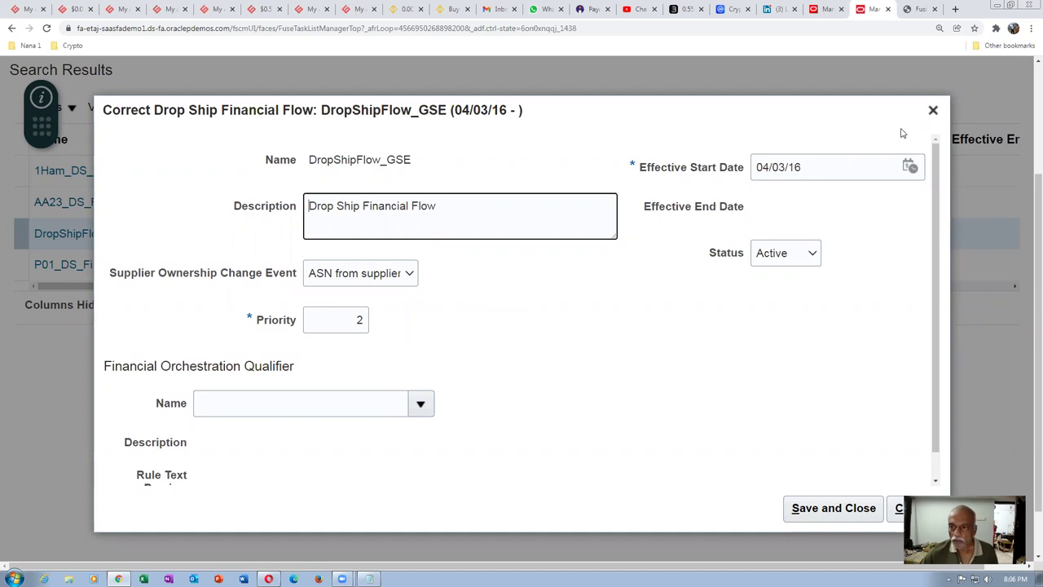
pyautogui.click(933, 109)
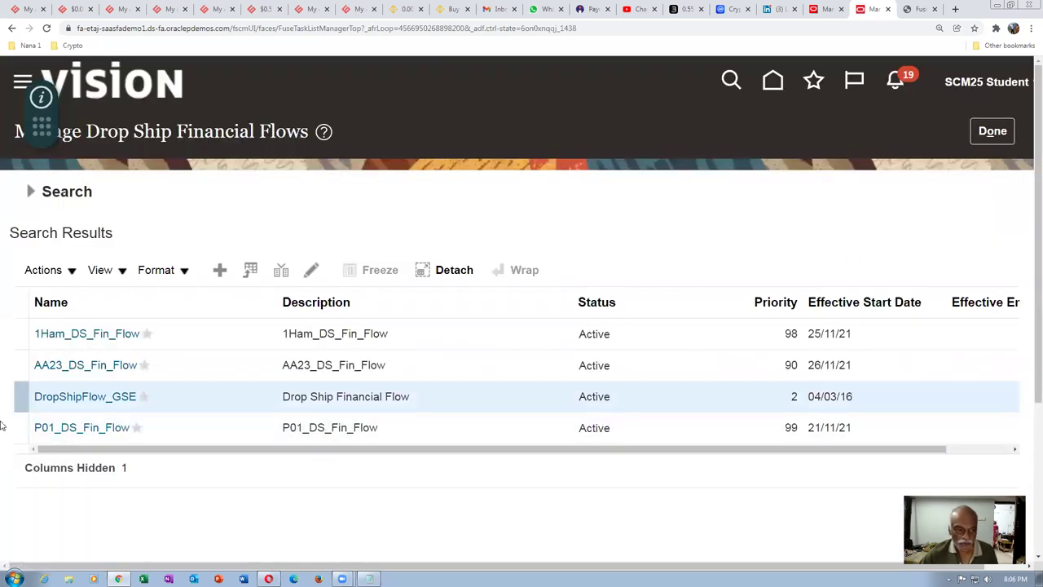
pyautogui.click(64, 396)
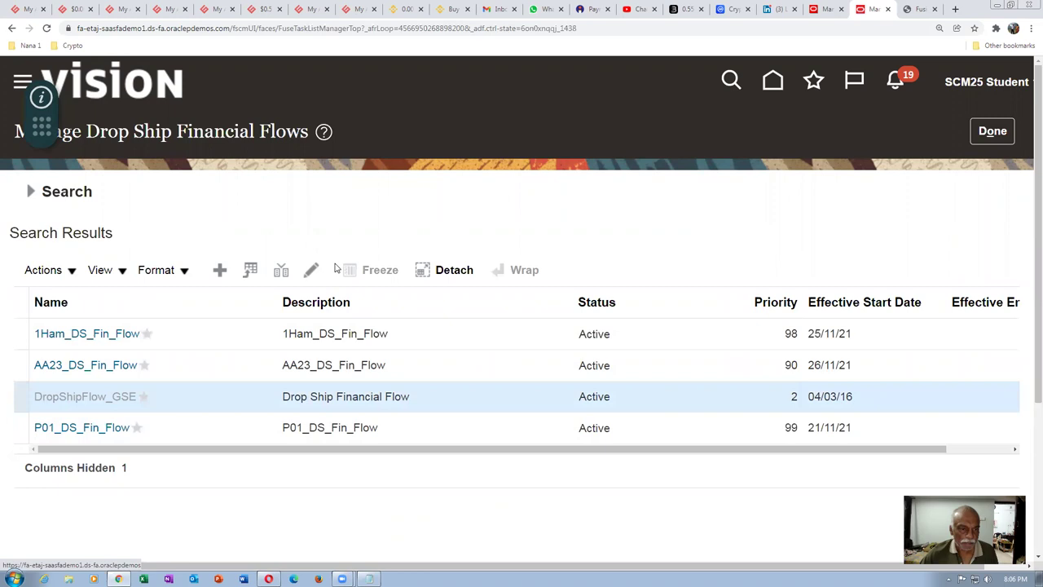
# - Change the US1 relationship's receiving trade organization from Seattle to Atlanta
pyautogui.scroll(-3, 339, 232)
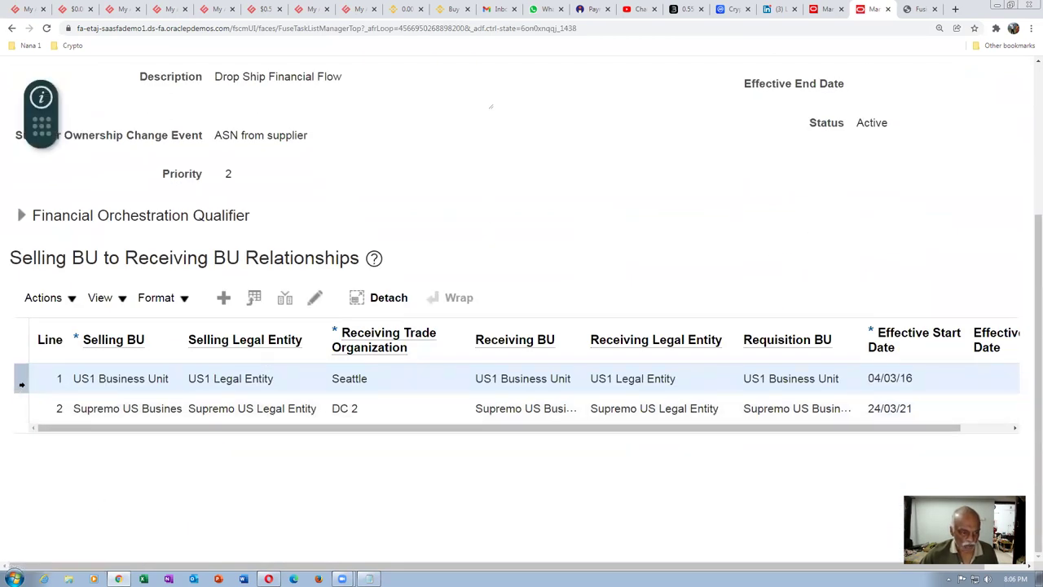
pyautogui.click(313, 300)
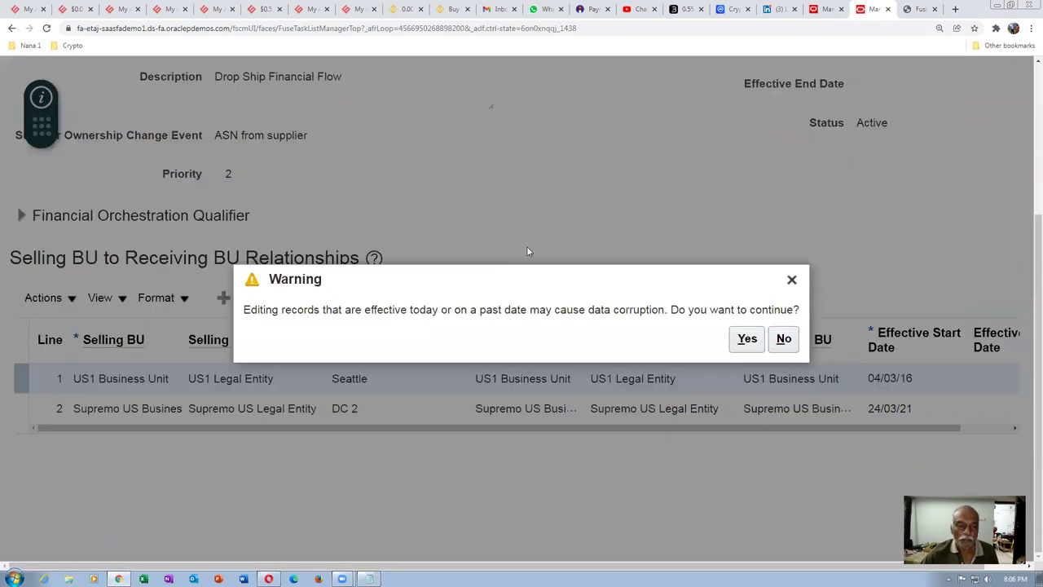
pyautogui.click(747, 339)
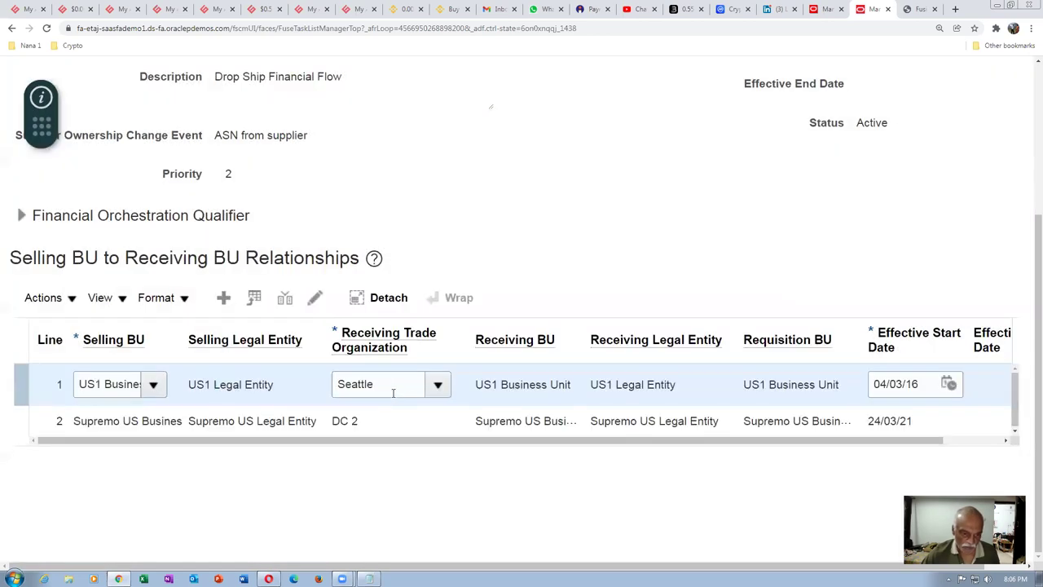
pyautogui.moveTo(418, 383); pyautogui.dragTo(335, 397)
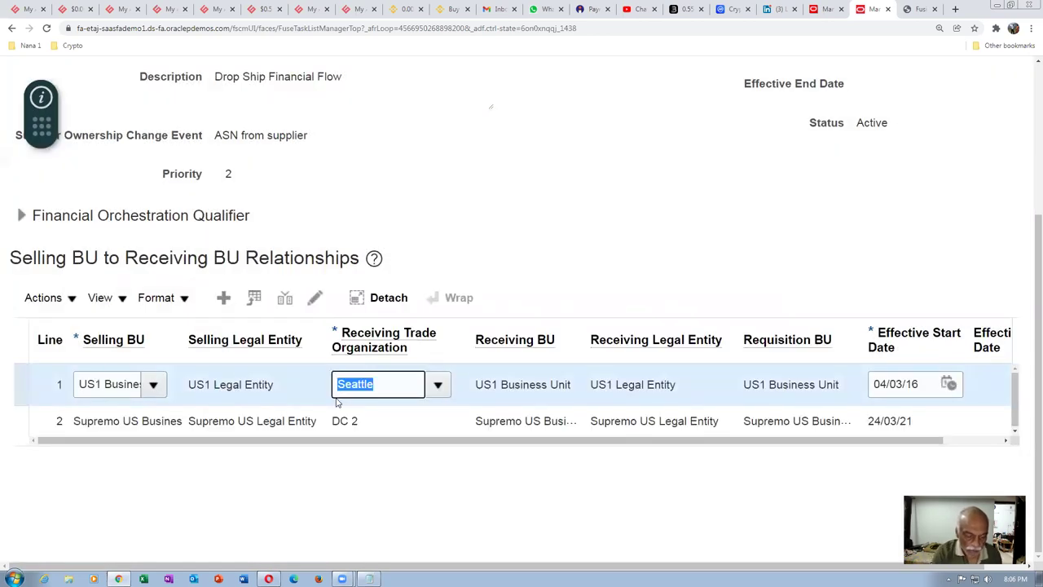
pyautogui.write('Atlan')
pyautogui.press('Tab')
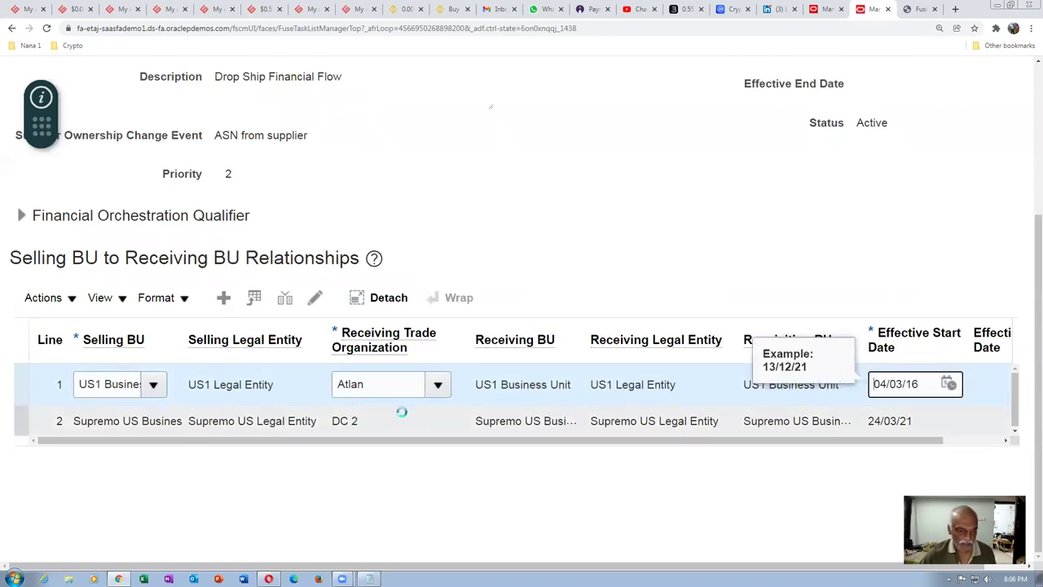
pyautogui.click(590, 222)
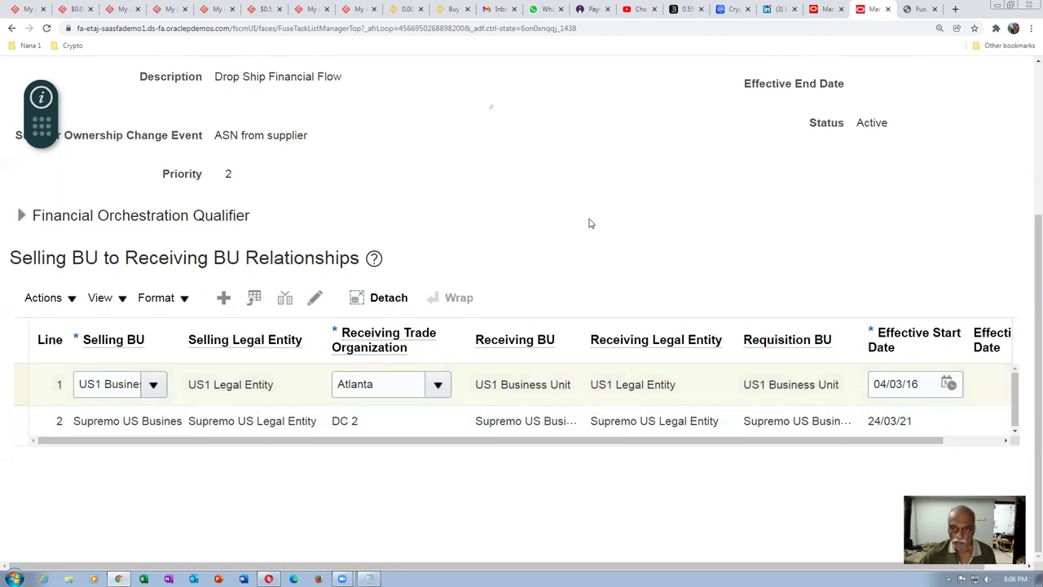
# - Save DropShipFlow_GSE, reopen it to verify Atlanta, then return to order 300009's tab
pyautogui.scroll(3, 806, 220)
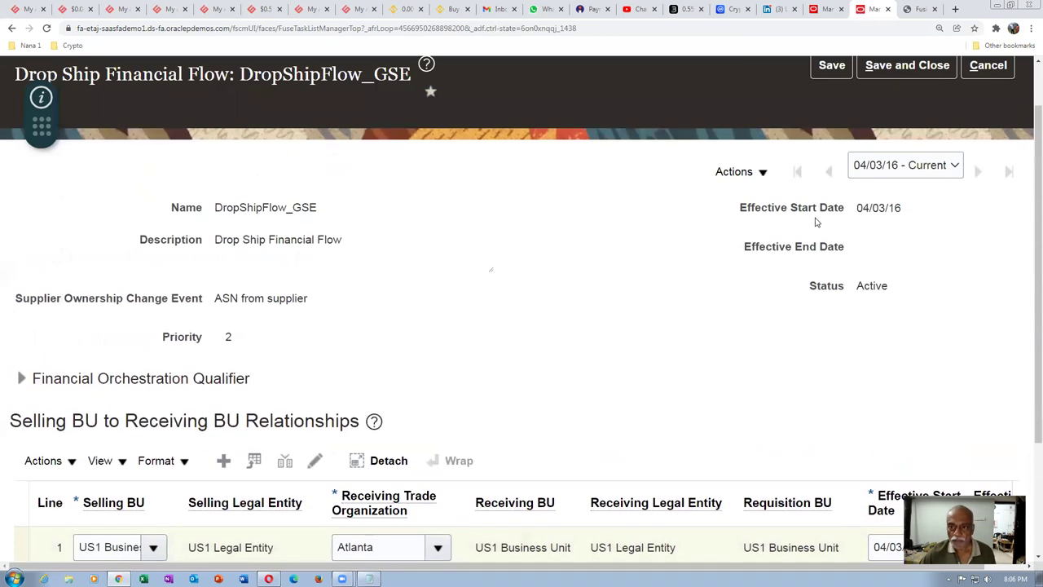
pyautogui.click(905, 67)
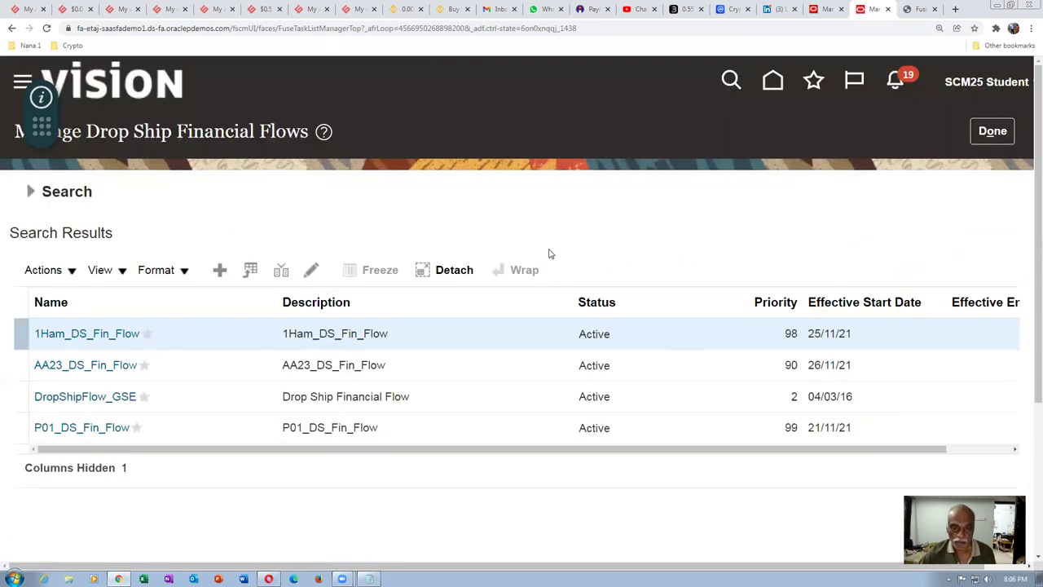
pyautogui.click(85, 396)
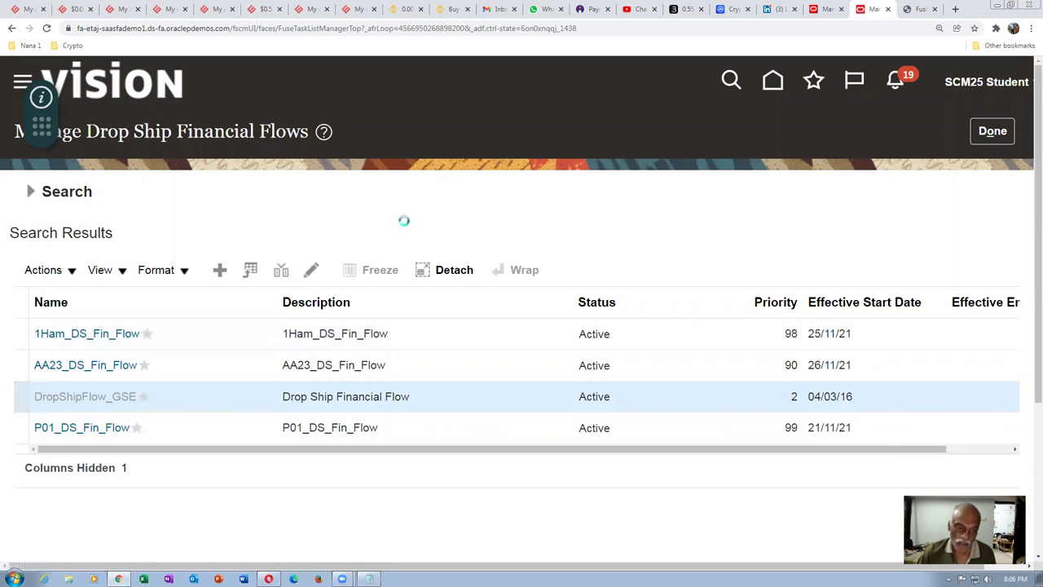
pyautogui.scroll(-3, 403, 234)
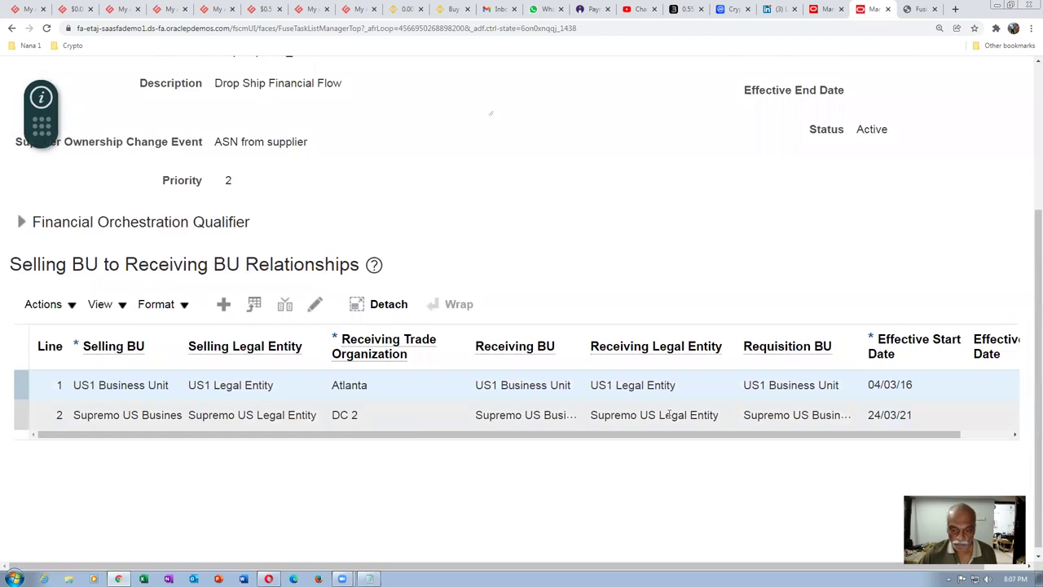
pyautogui.scroll(3, 771, 289)
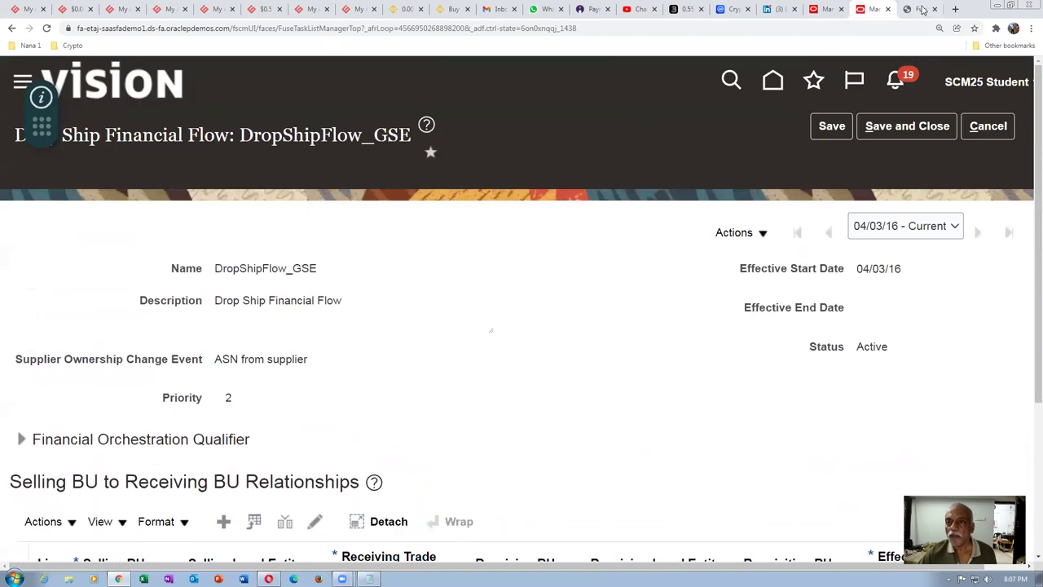
pyautogui.click(825, 9)
pyautogui.click(992, 126)
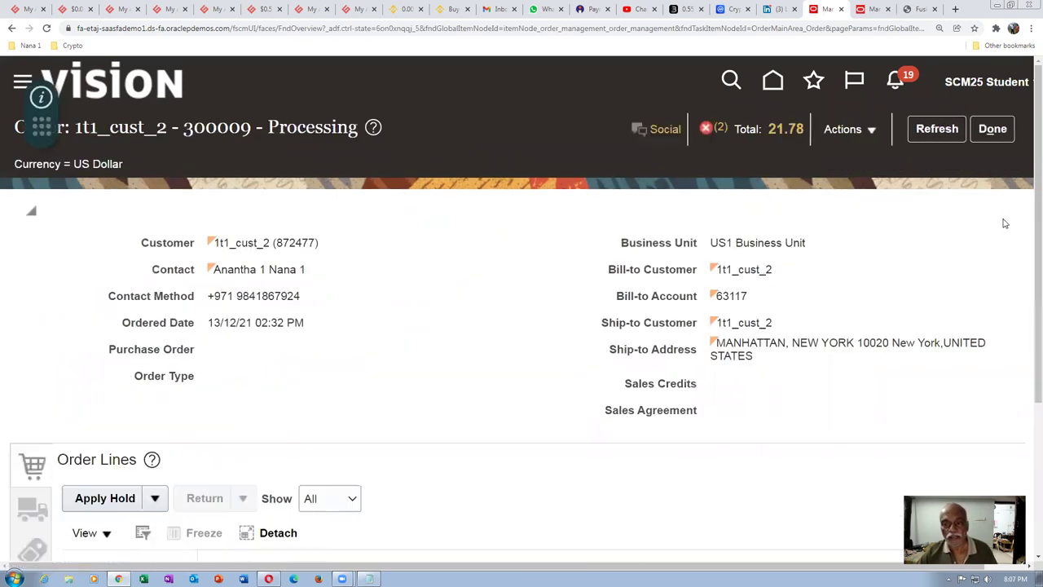
# - Start a new order for US1 Business Unit with customer 1t1_cust_2
pyautogui.click(992, 131)
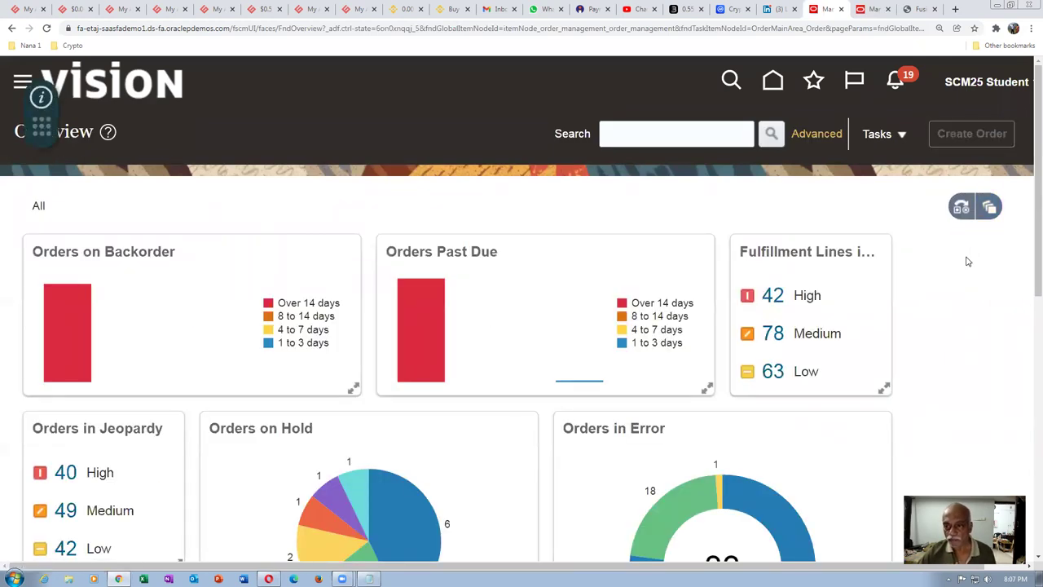
pyautogui.click(785, 259)
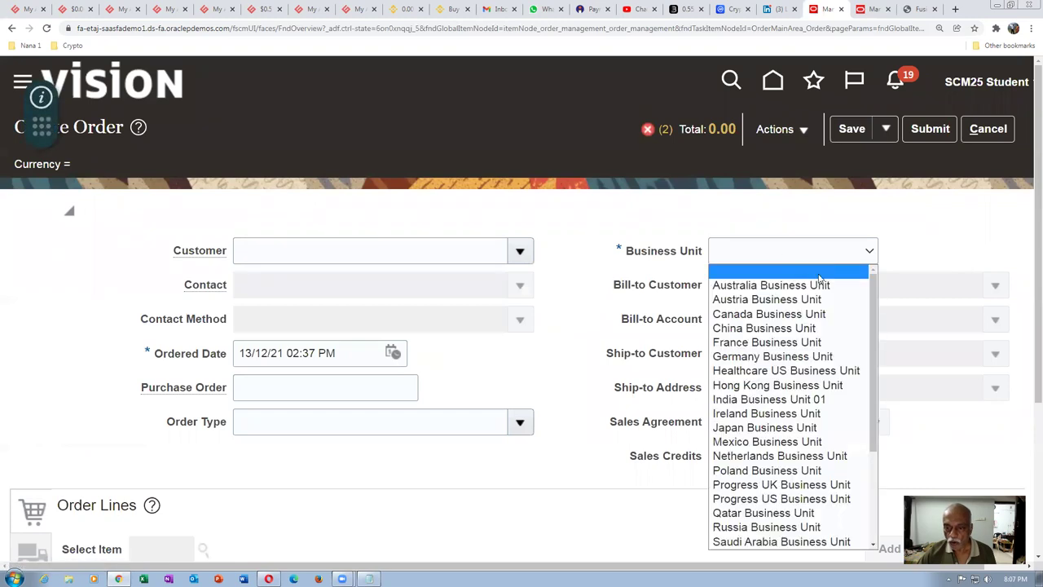
pyautogui.moveTo(870, 331); pyautogui.dragTo(876, 460)
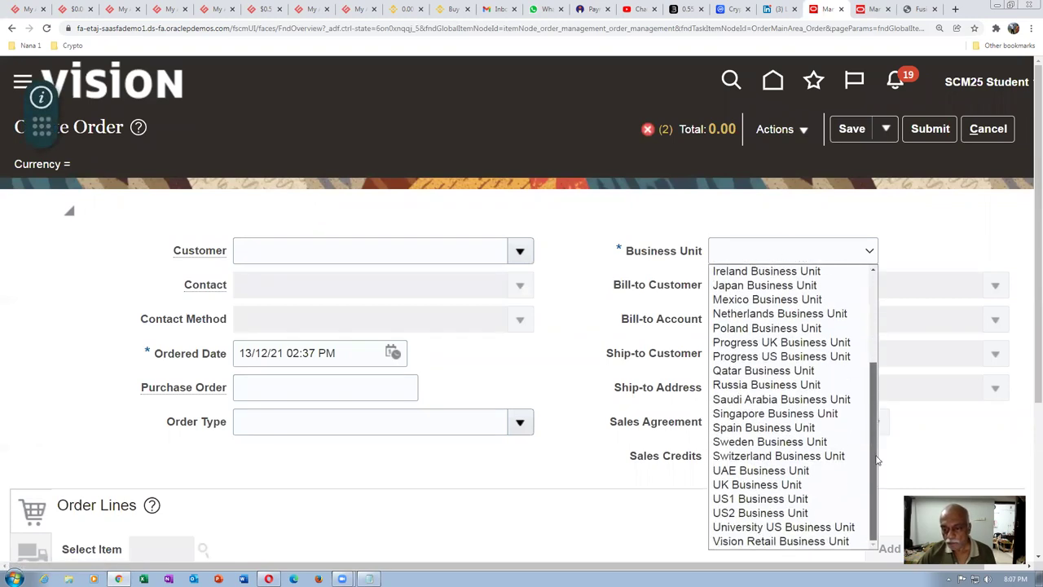
pyautogui.click(778, 499)
pyautogui.click(306, 249)
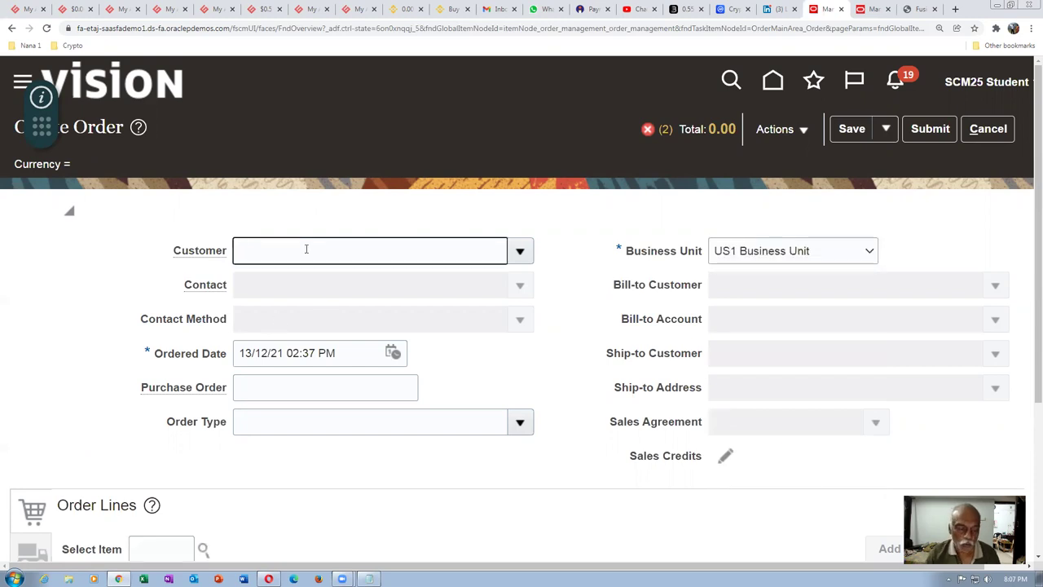
pyautogui.write('1t1_')
pyautogui.click(296, 282)
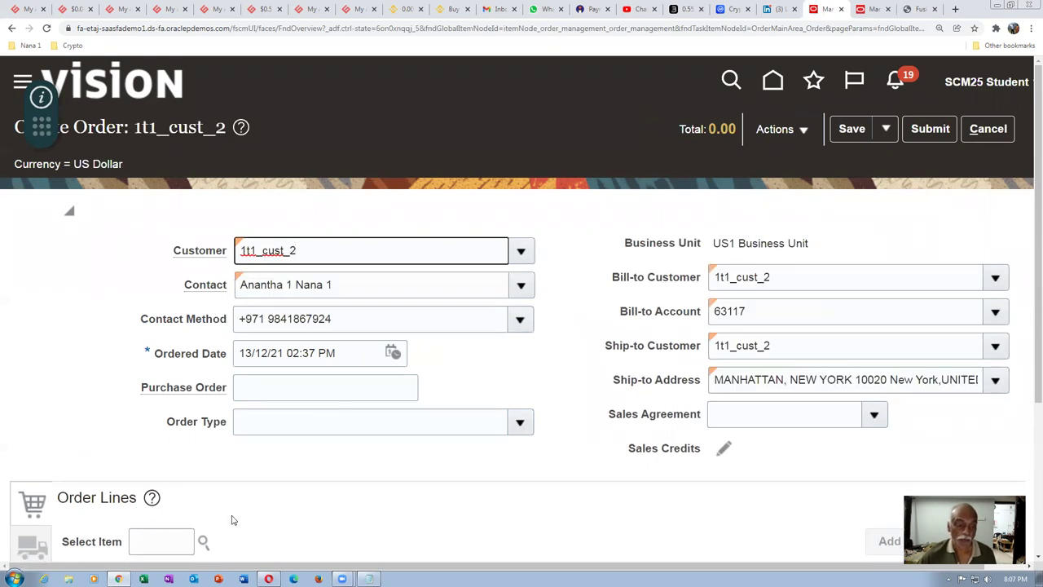
# - Add a line for item 1t2_drop_ship with quantity 30 Ea and show its shipment details
pyautogui.scroll(-2, 224, 518)
pyautogui.click(148, 380)
pyautogui.write('1t2')
pyautogui.click(8, 368)
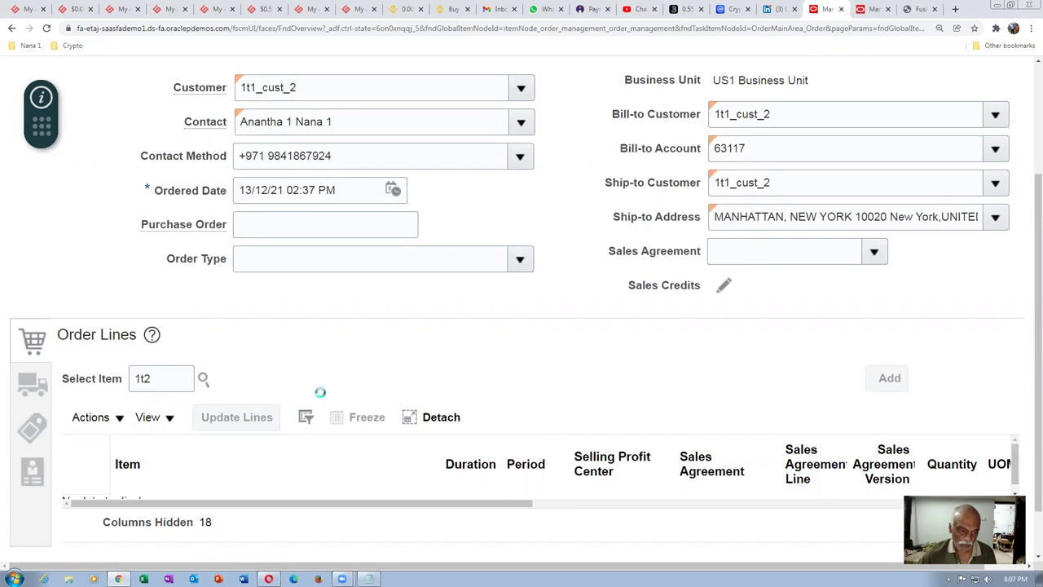
pyautogui.click(416, 377)
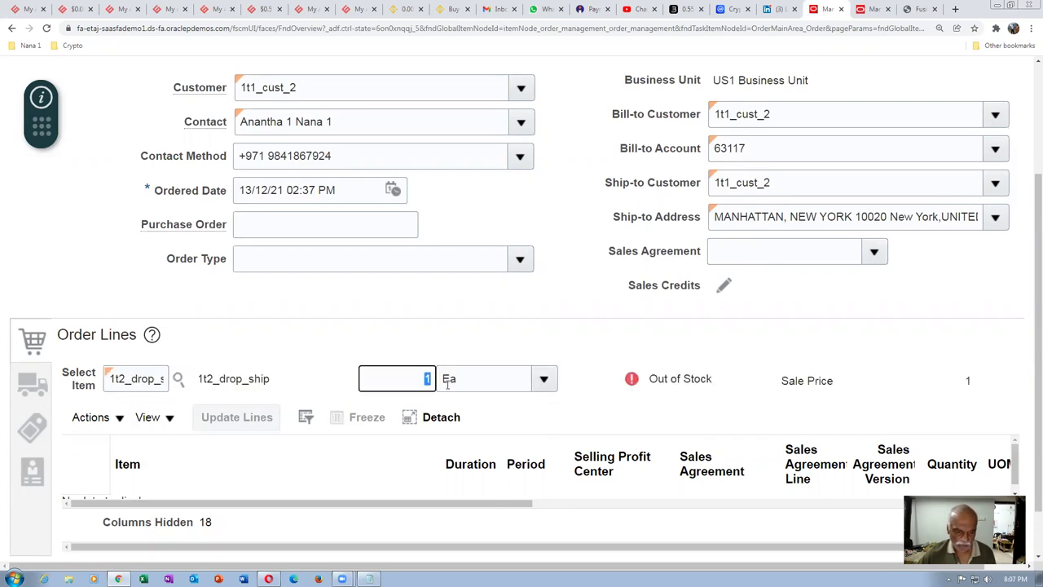
pyautogui.press('Tab')
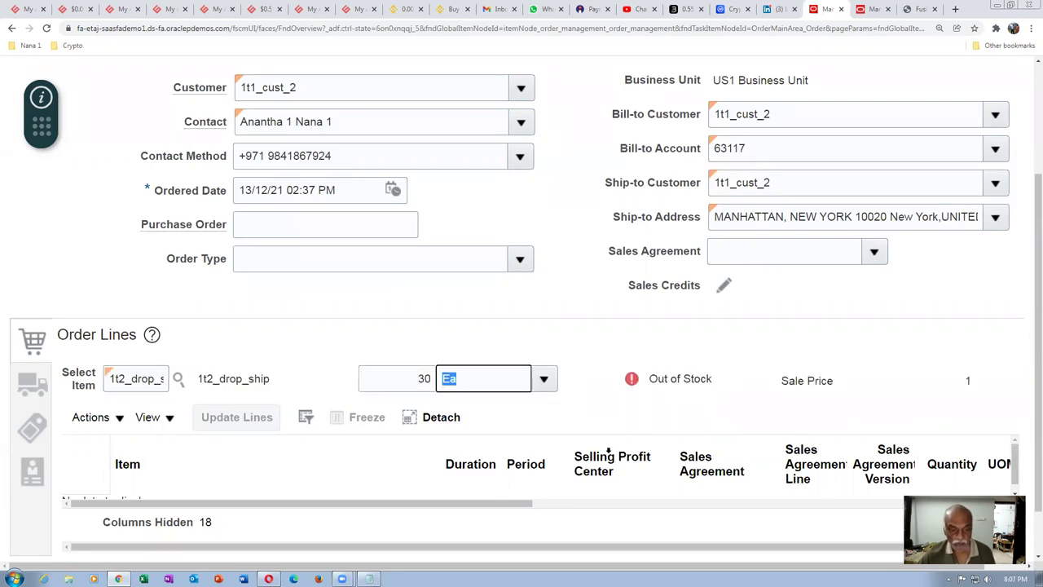
pyautogui.moveTo(512, 506); pyautogui.dragTo(846, 514)
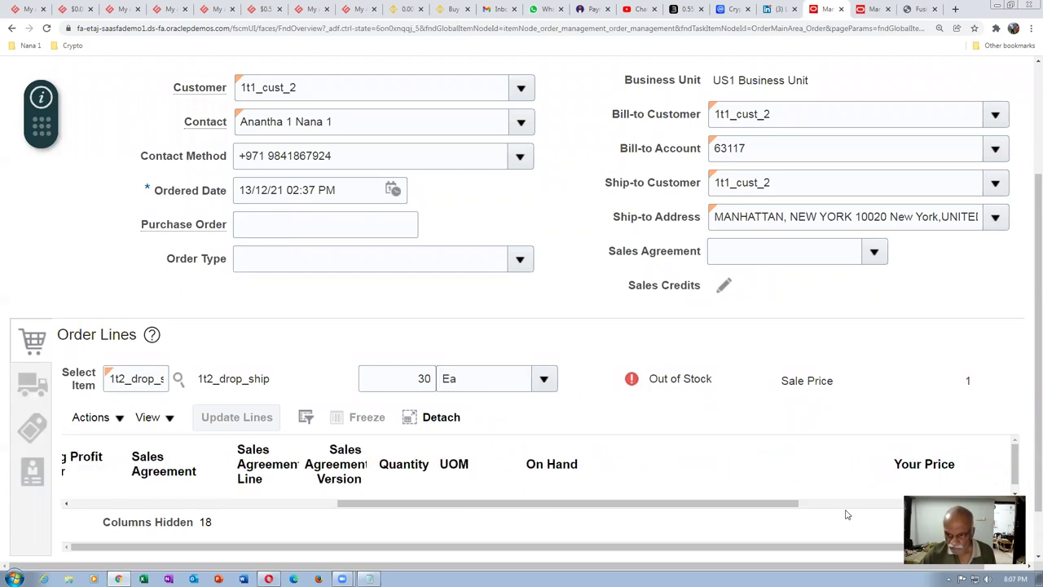
pyautogui.scroll(-1, 1026, 484)
pyautogui.hscroll(2, 1015, 342)
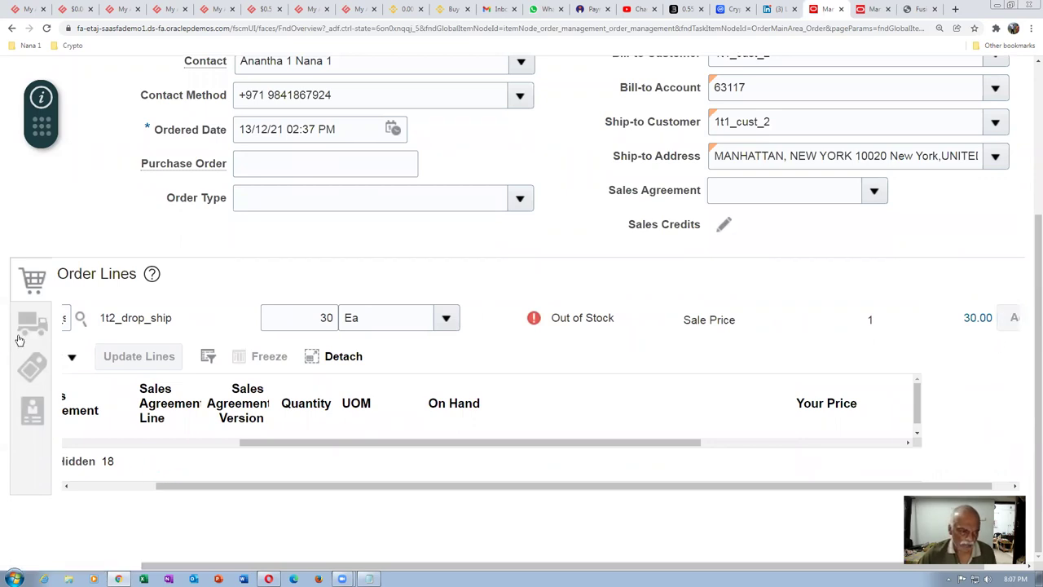
pyautogui.click(18, 326)
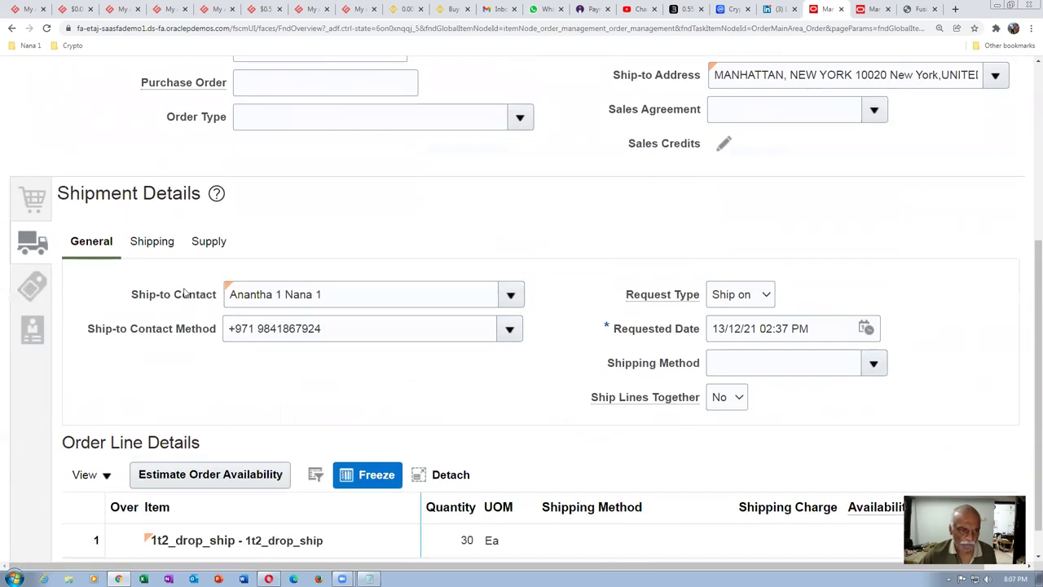
# - Set the line's supplier to ABC Consulting with site ABC US1, then submit the order
pyautogui.click(208, 243)
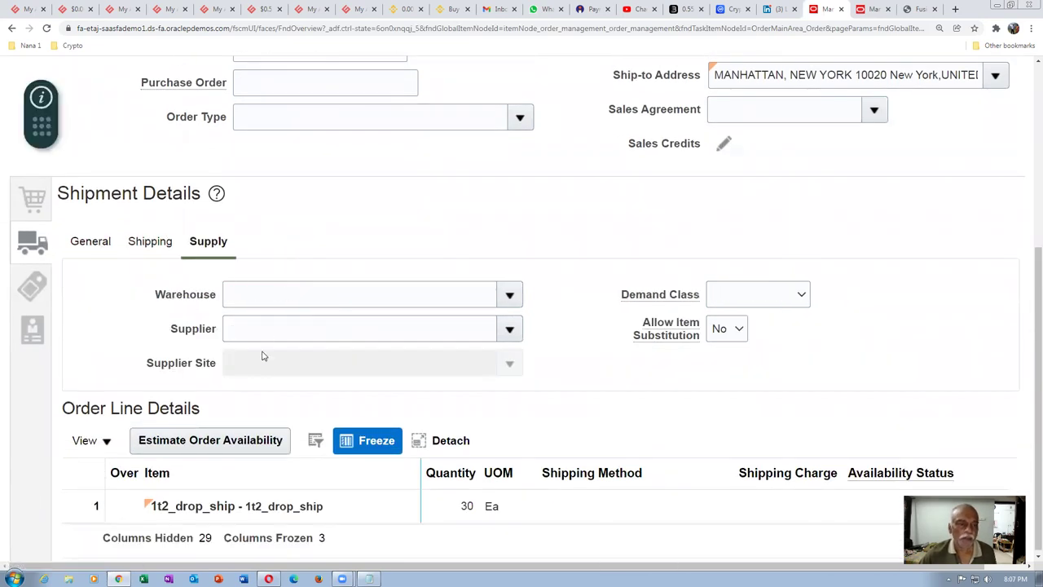
pyautogui.click(255, 330)
pyautogui.write('abc')
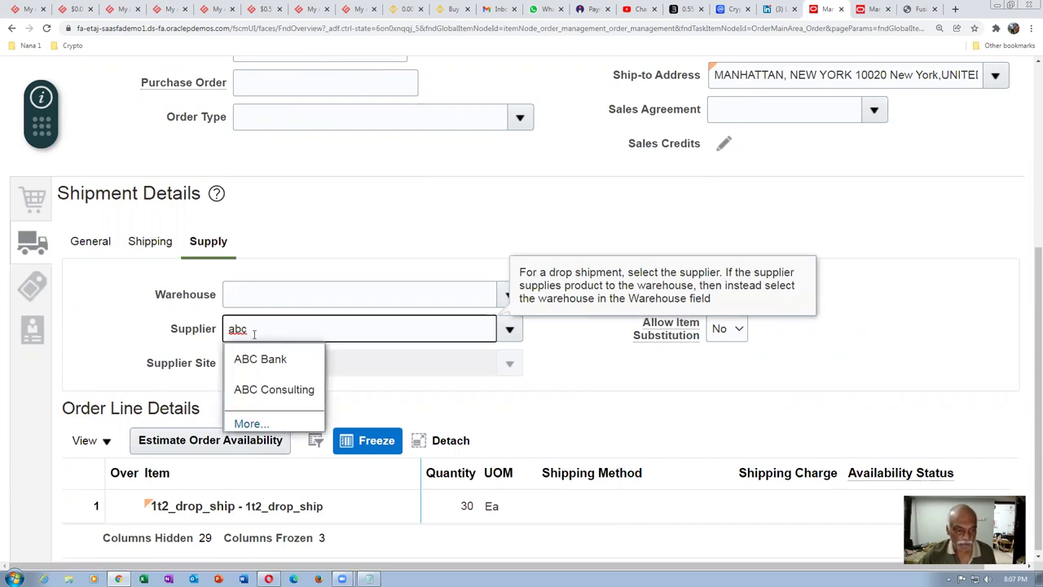
pyautogui.click(263, 391)
pyautogui.click(269, 373)
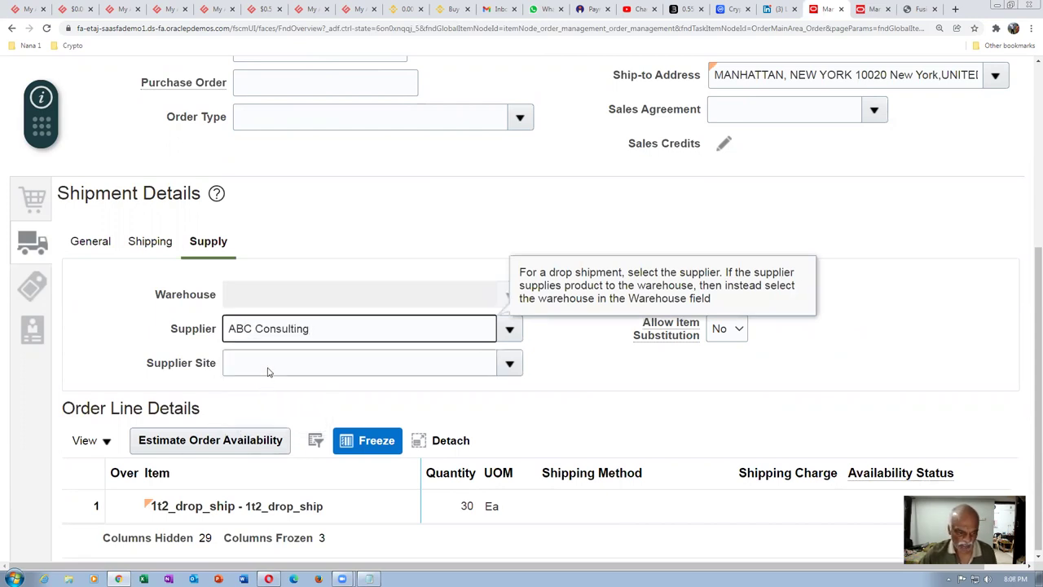
pyautogui.click(509, 363)
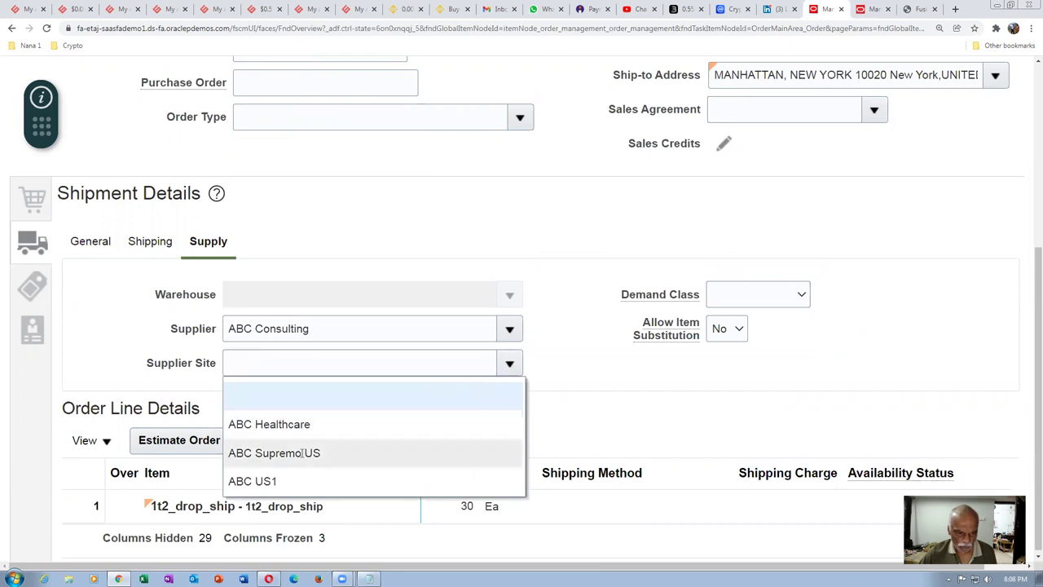
pyautogui.click(281, 481)
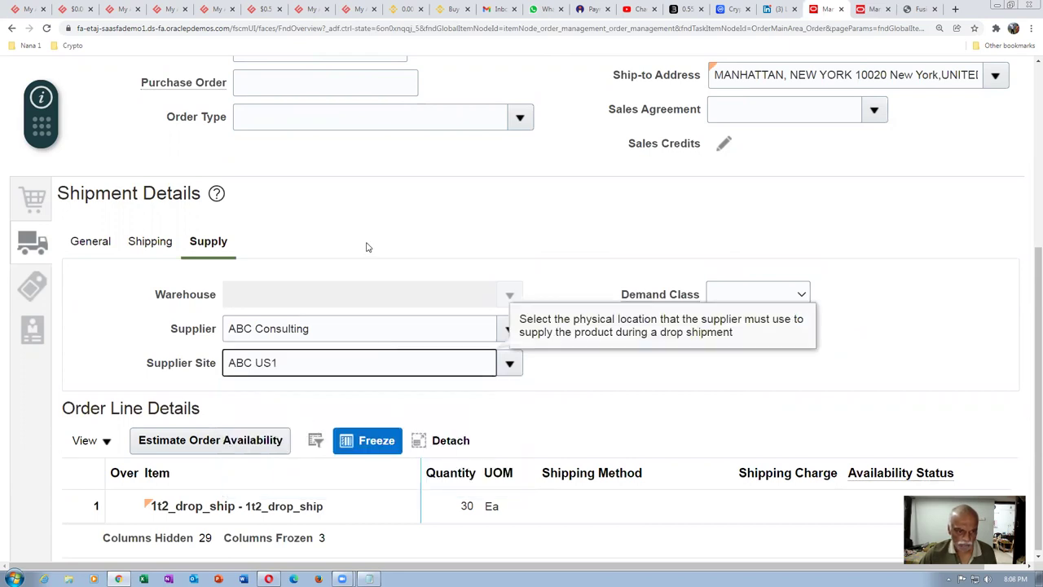
pyautogui.scroll(4, 908, 244)
pyautogui.click(931, 130)
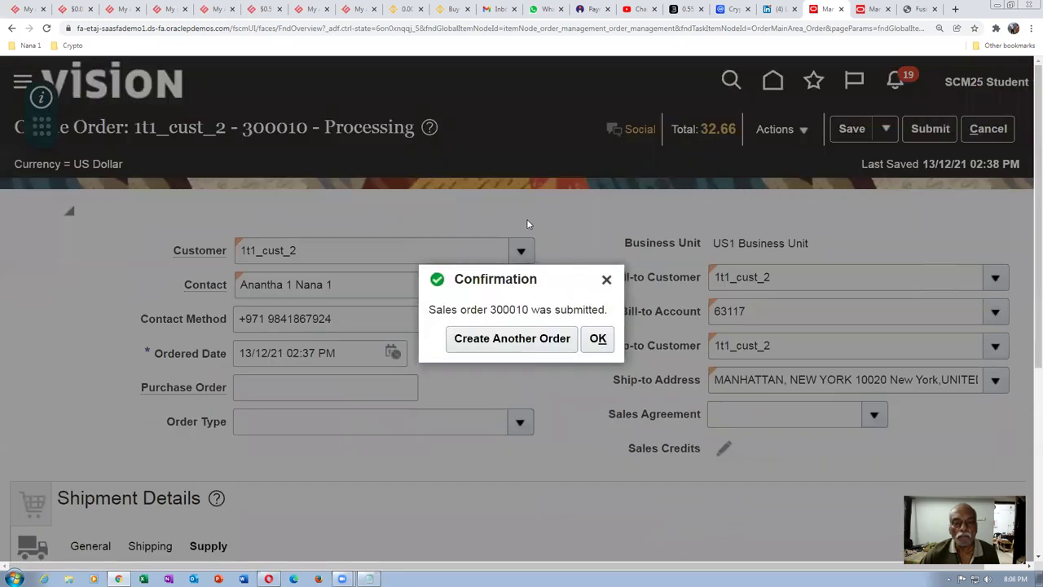
# - Acknowledge the submission confirmation and record order number 300010 in Notepad
pyautogui.click(598, 339)
pyautogui.click(369, 578)
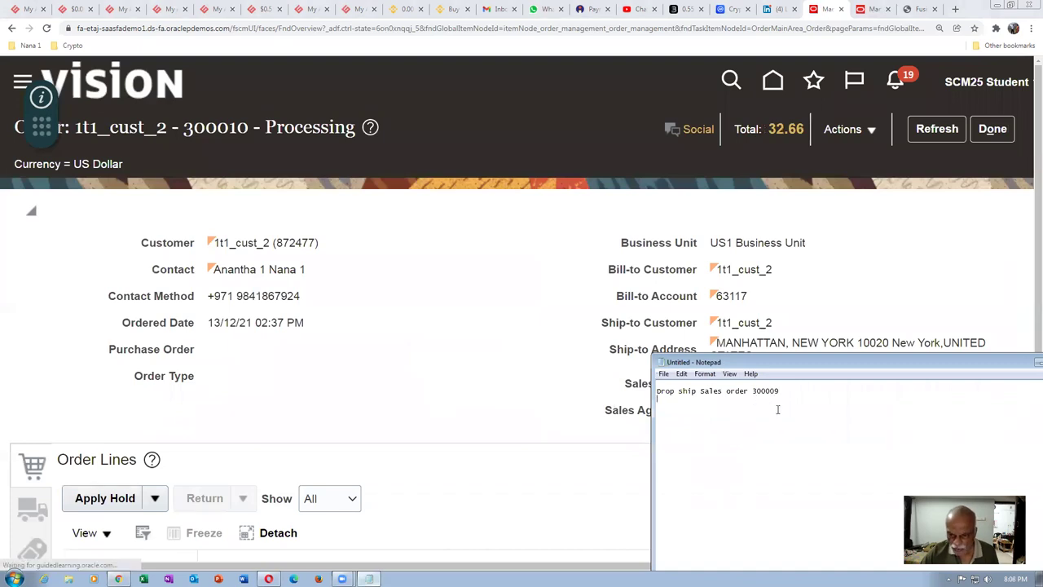
pyautogui.write('1')
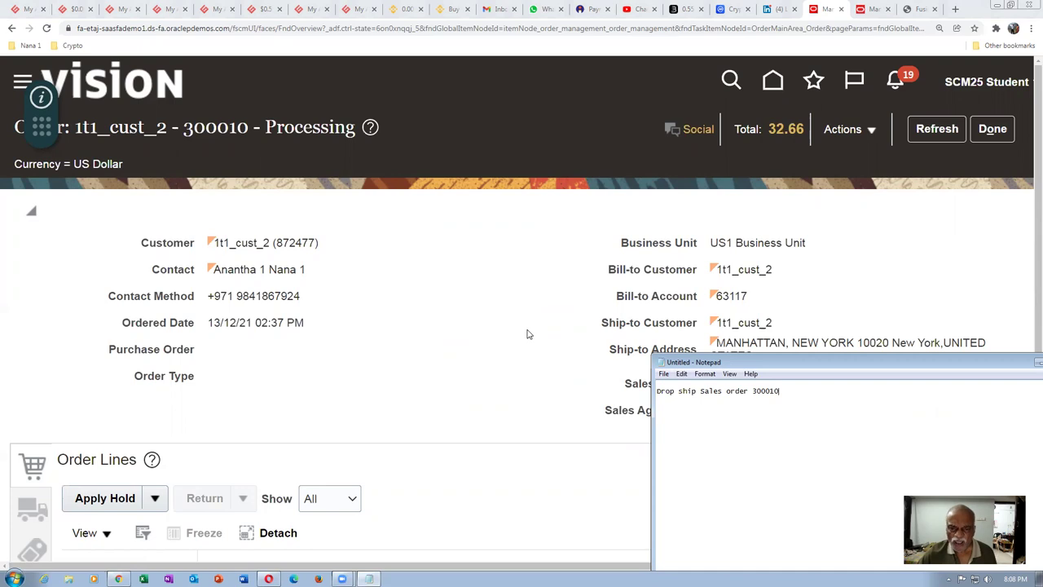
# - Switch order 300010 to the fulfillment view and open its orchestration process
pyautogui.click(844, 131)
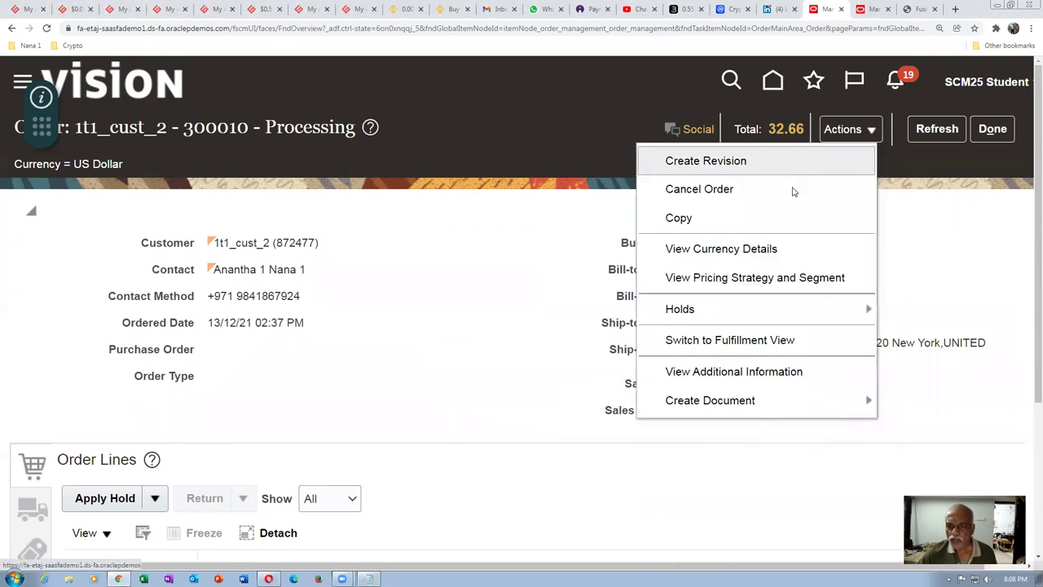
pyautogui.click(740, 339)
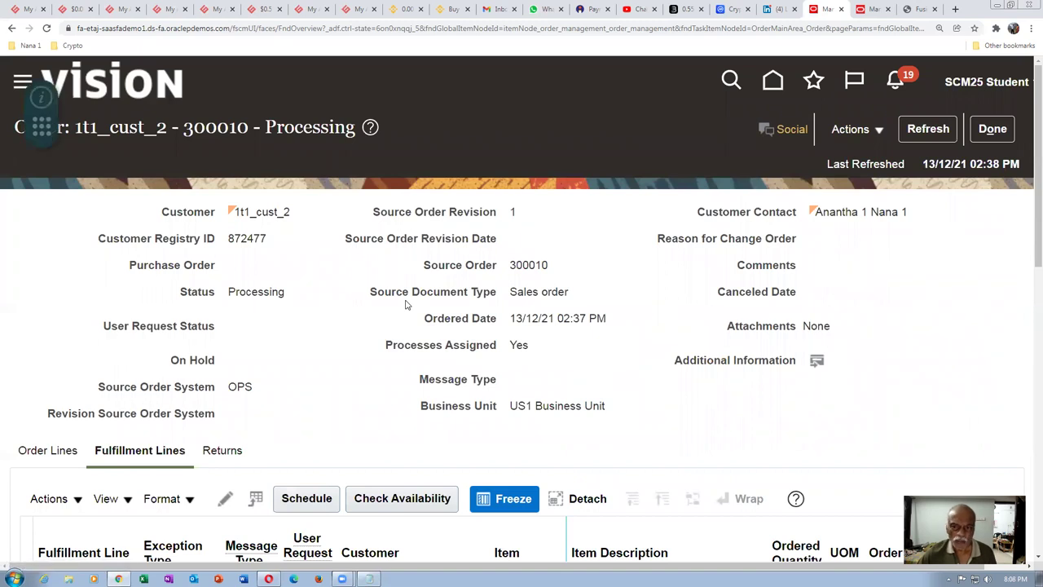
pyautogui.scroll(-5, 375, 312)
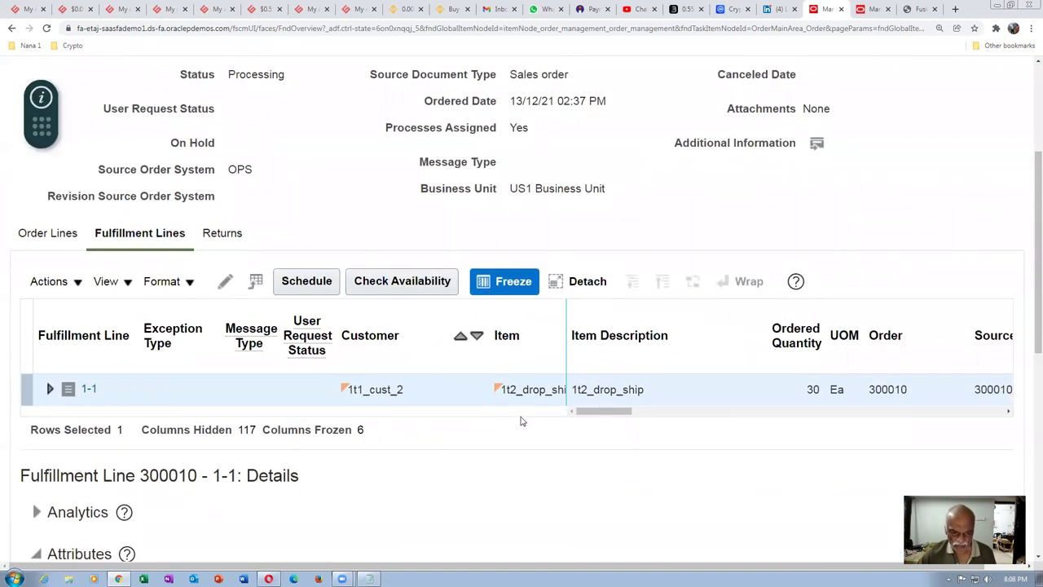
pyautogui.moveTo(601, 409); pyautogui.dragTo(668, 411)
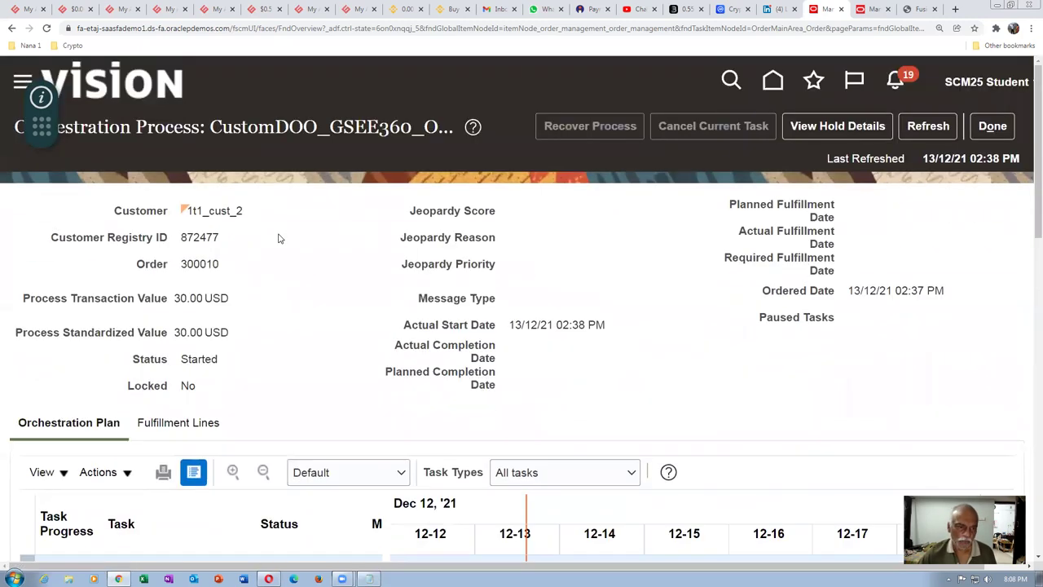
# - Refresh the orchestration process until its status reads Scheduled
pyautogui.click(928, 126)
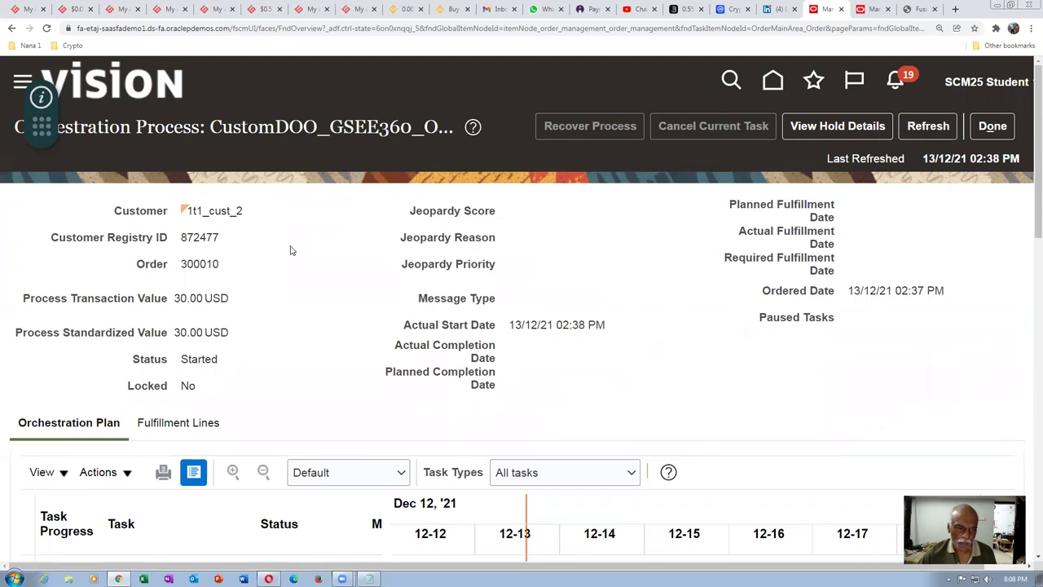
pyautogui.scroll(-2, 292, 250)
pyautogui.scroll(2, 291, 250)
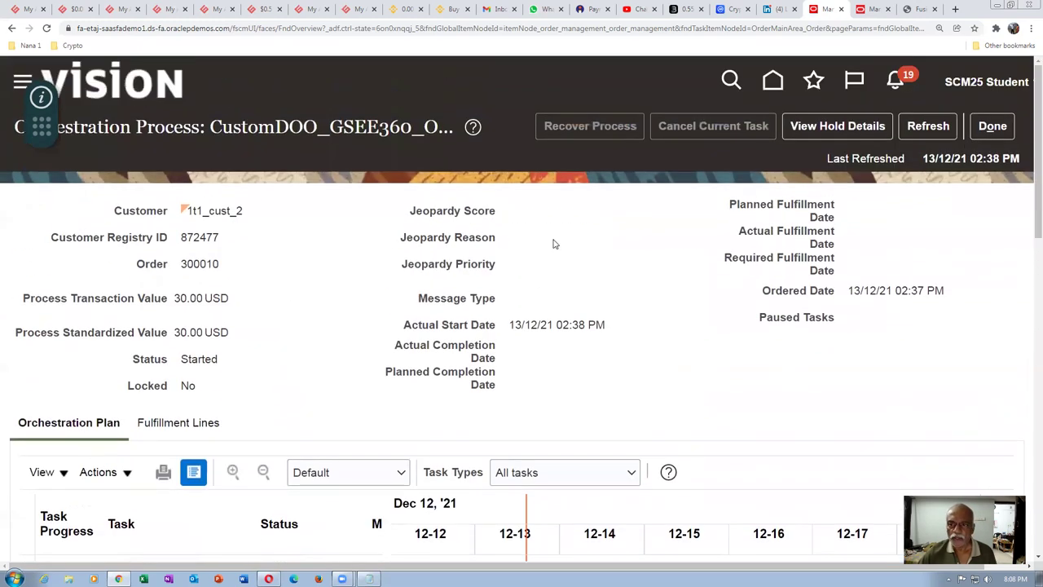
pyautogui.click(926, 129)
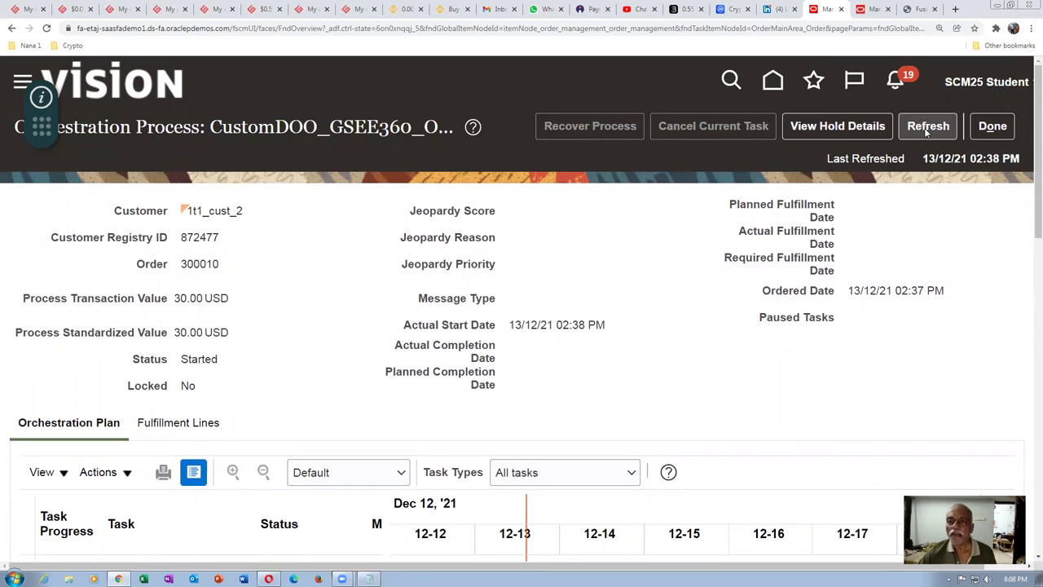
pyautogui.click(925, 128)
pyautogui.click(927, 128)
pyautogui.scroll(-2, 203, 323)
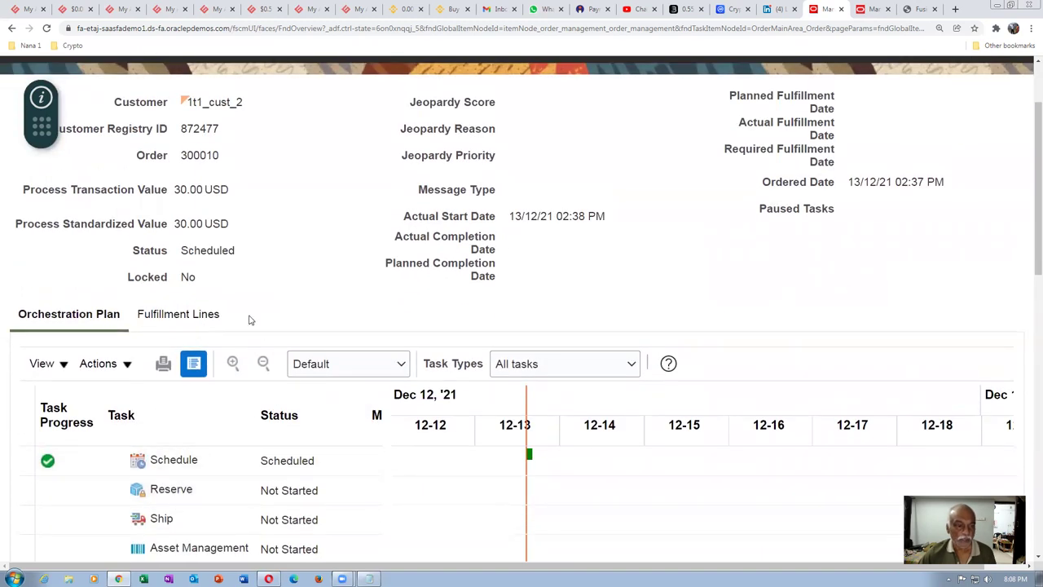
pyautogui.moveTo(187, 251); pyautogui.dragTo(225, 251)
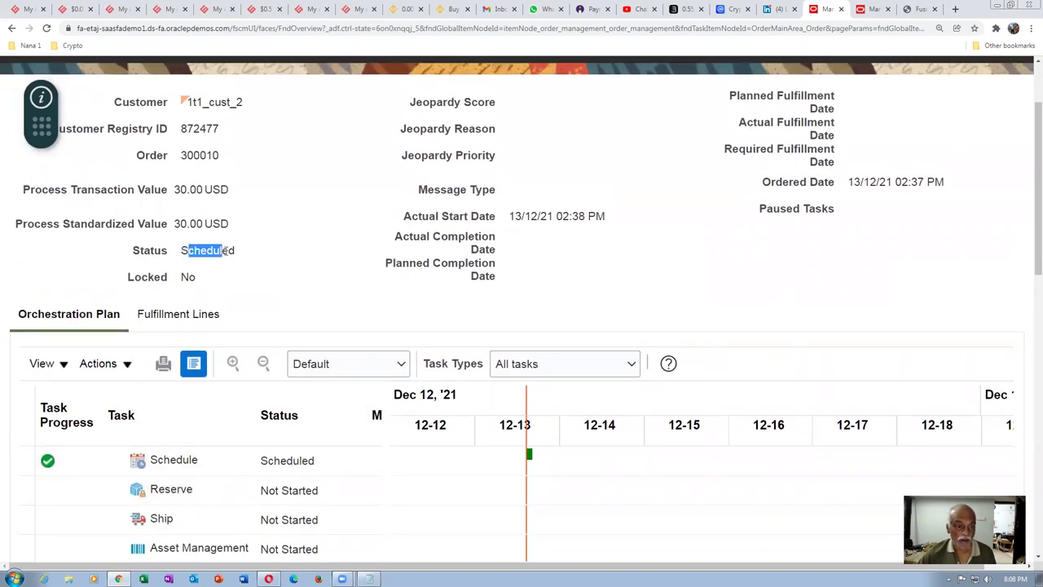
pyautogui.scroll(2, 912, 249)
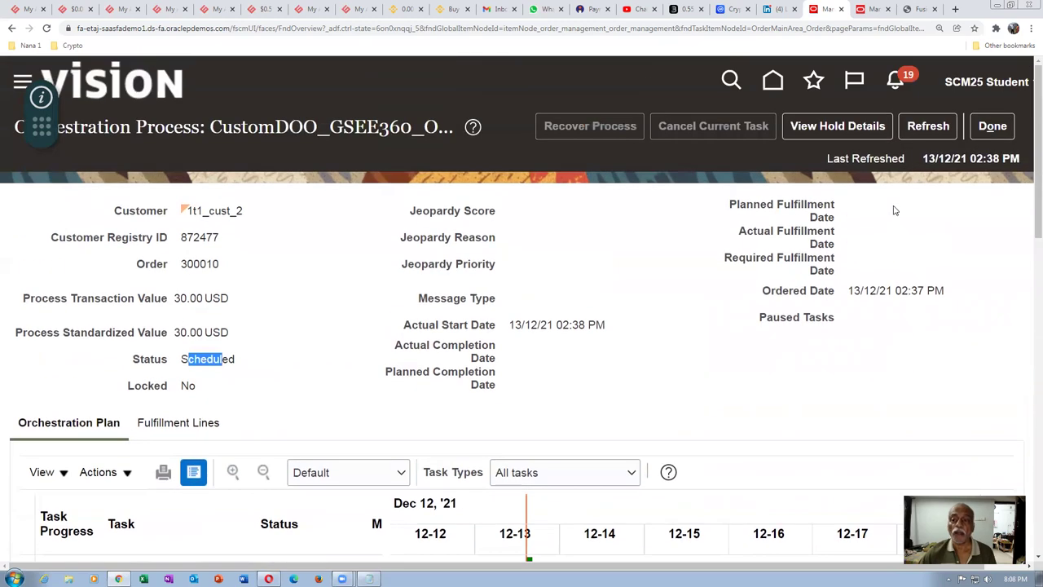
# - Keep refreshing until the Procure task starts and an error appears under Message Type
pyautogui.click(928, 127)
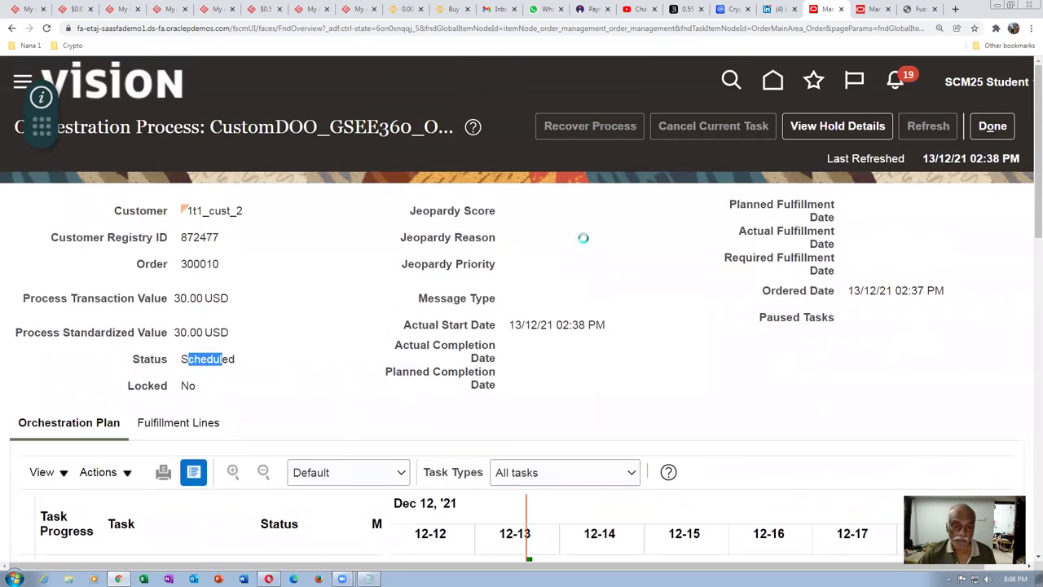
pyautogui.click(920, 133)
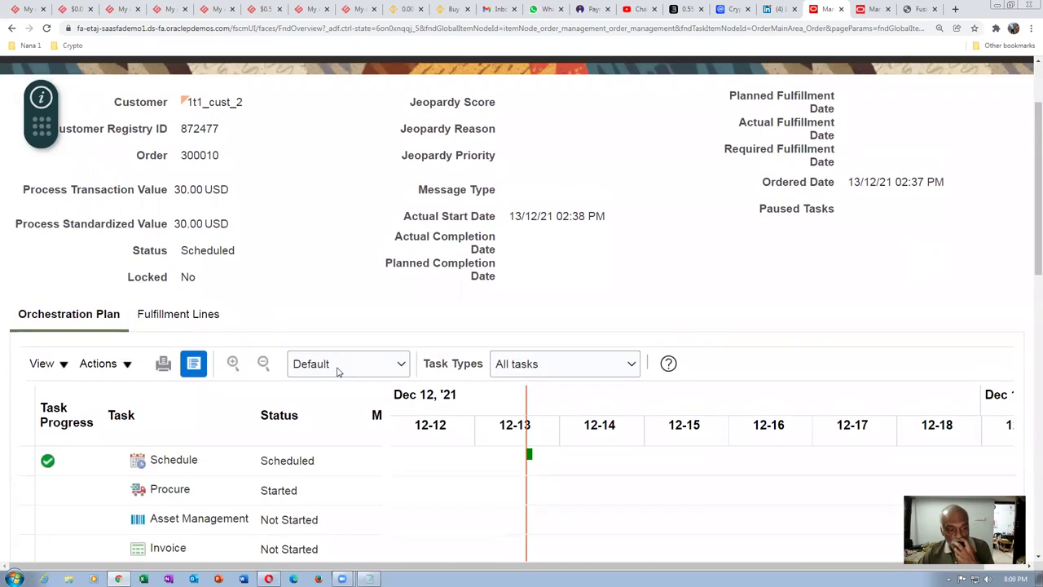
pyautogui.scroll(-2, 339, 371)
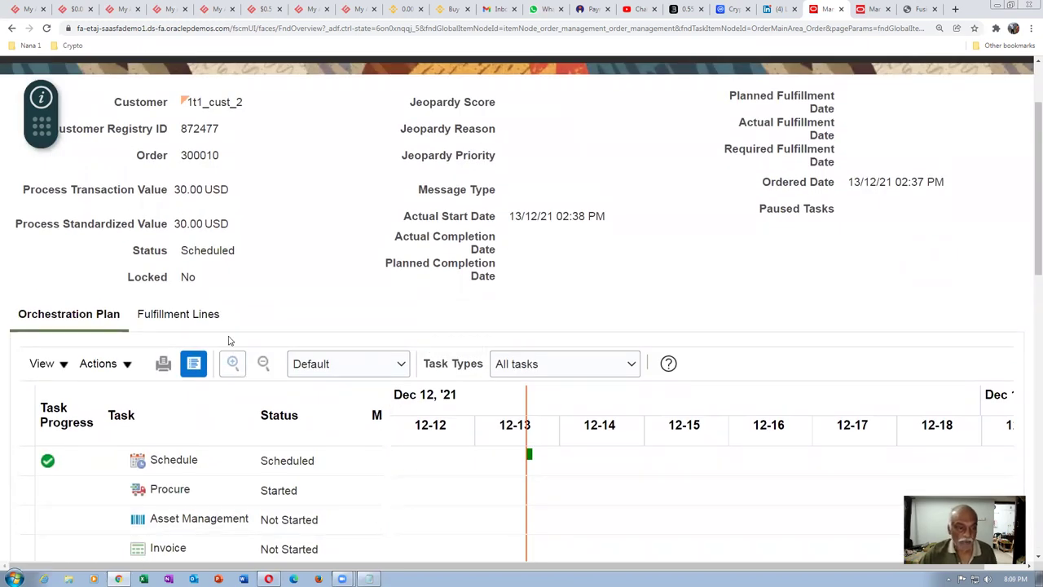
pyautogui.scroll(1, 877, 252)
pyautogui.scroll(2, 878, 251)
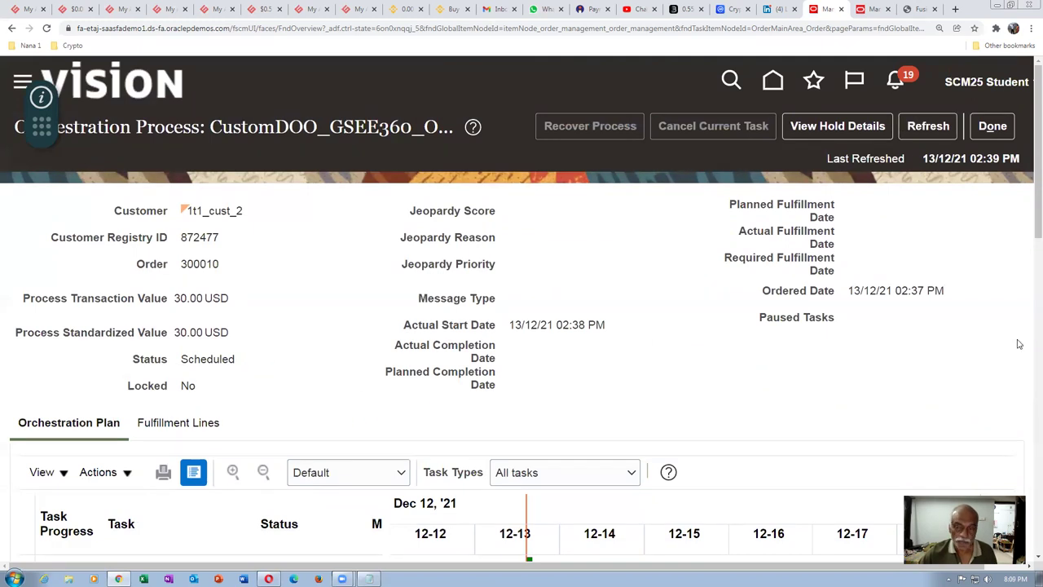
pyautogui.click(928, 126)
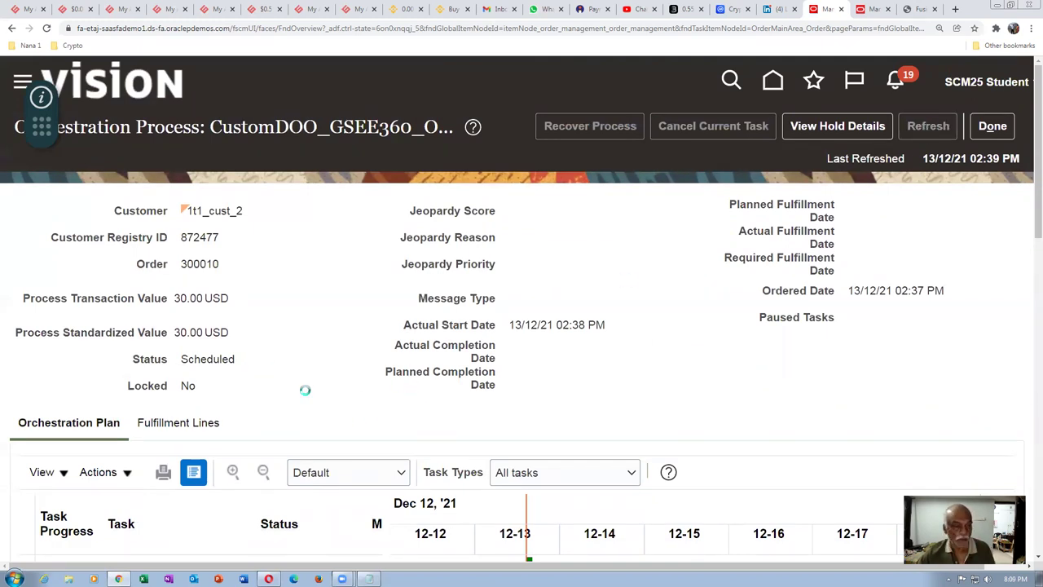
pyautogui.click(944, 127)
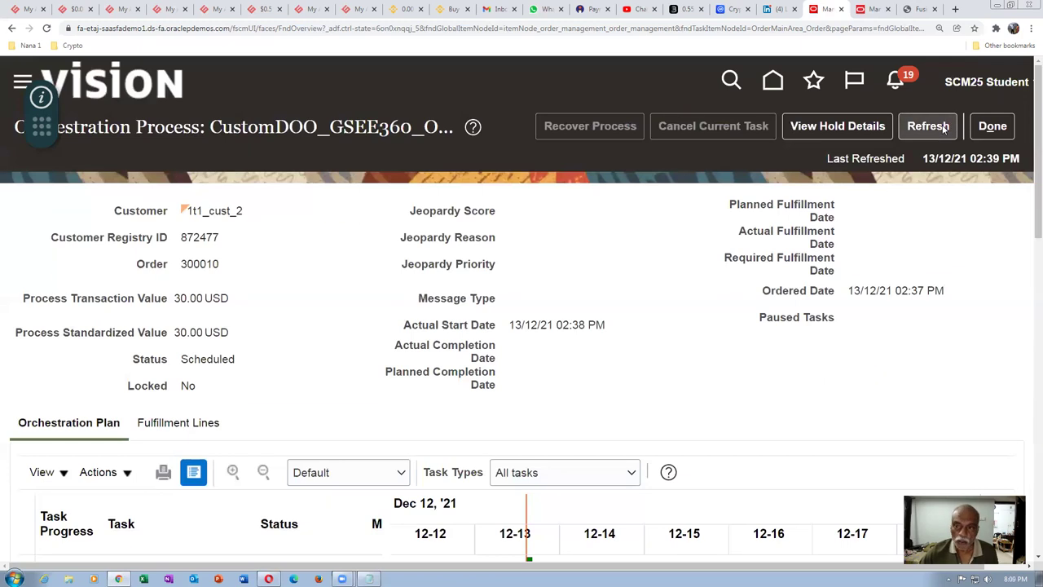
pyautogui.click(944, 127)
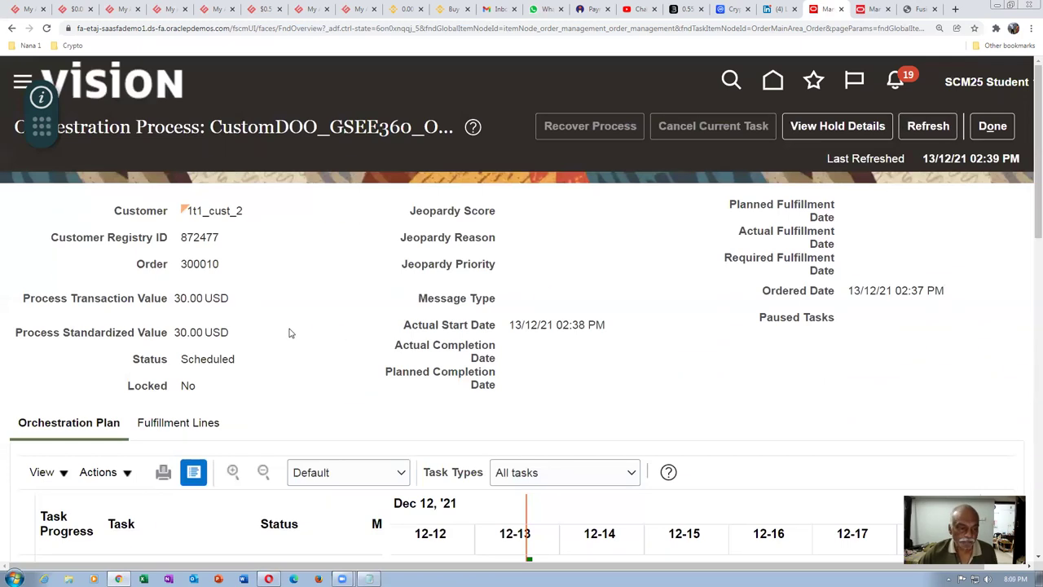
pyautogui.scroll(-3, 289, 333)
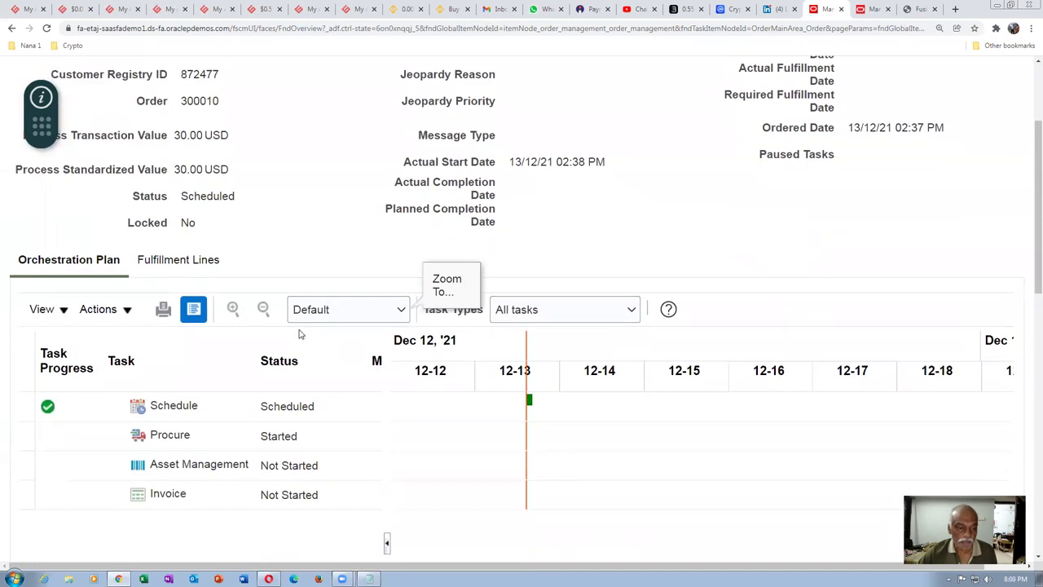
pyautogui.scroll(3, 300, 334)
pyautogui.click(940, 128)
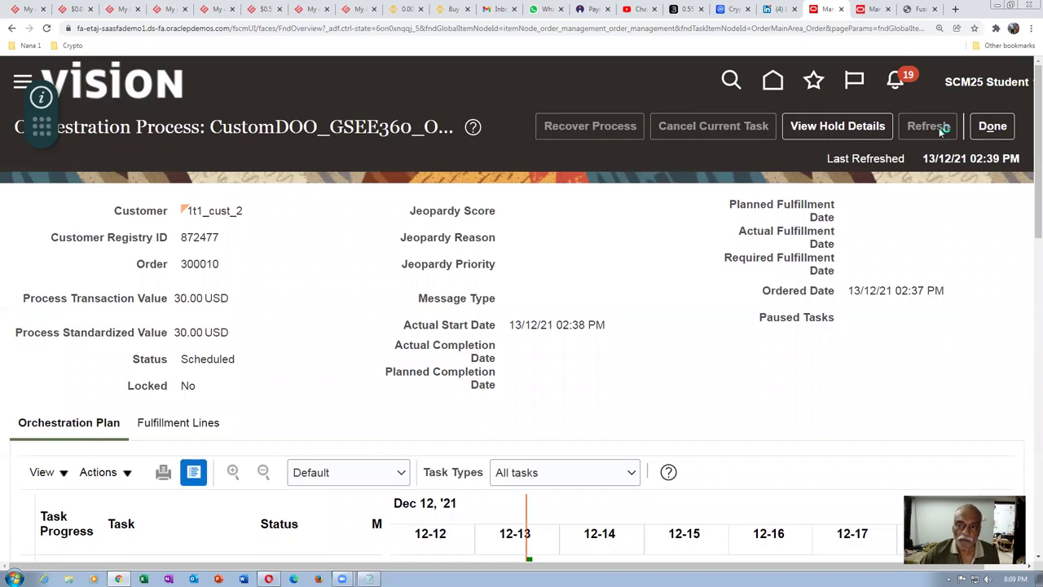
pyautogui.click(941, 129)
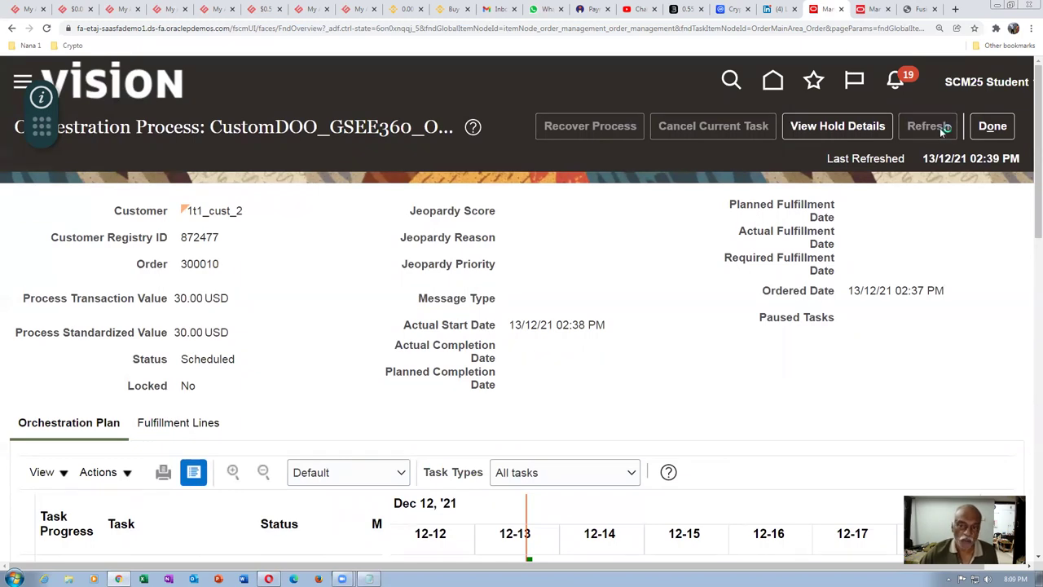
pyautogui.click(941, 128)
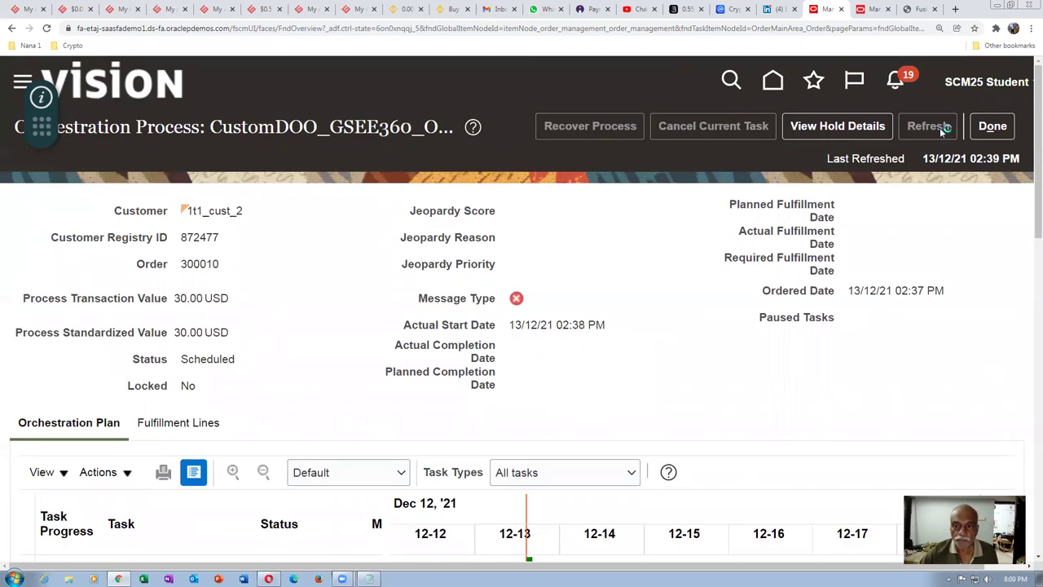
# - Open the Message Type error and read the second Procure row's missing Price attribute message
pyautogui.click(516, 298)
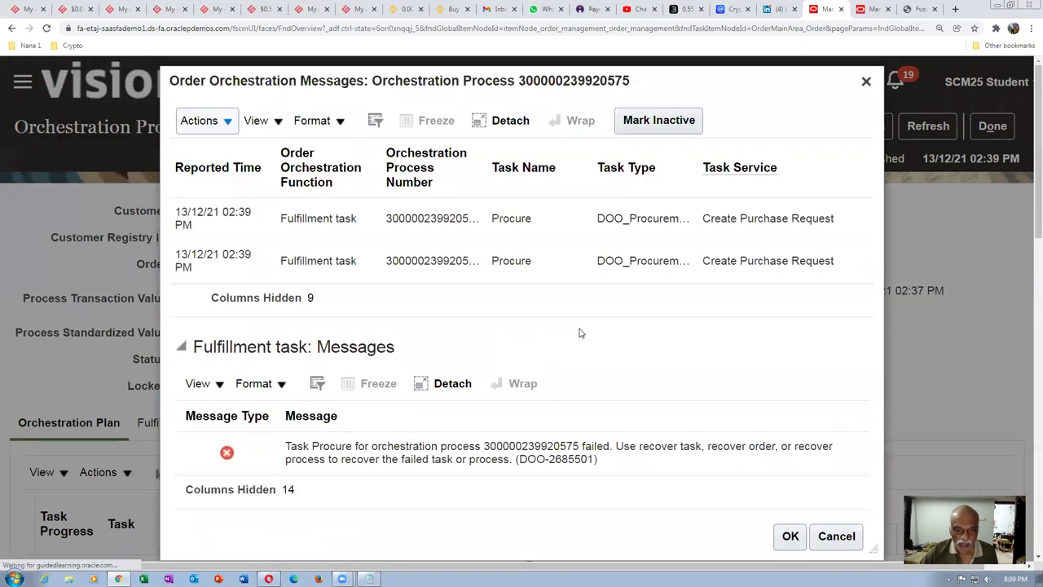
pyautogui.click(538, 265)
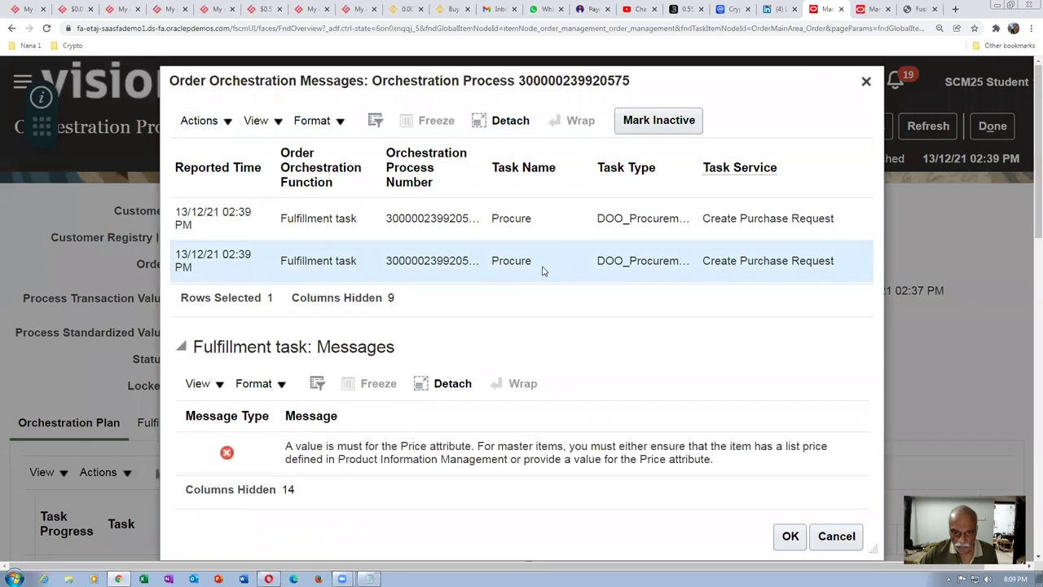
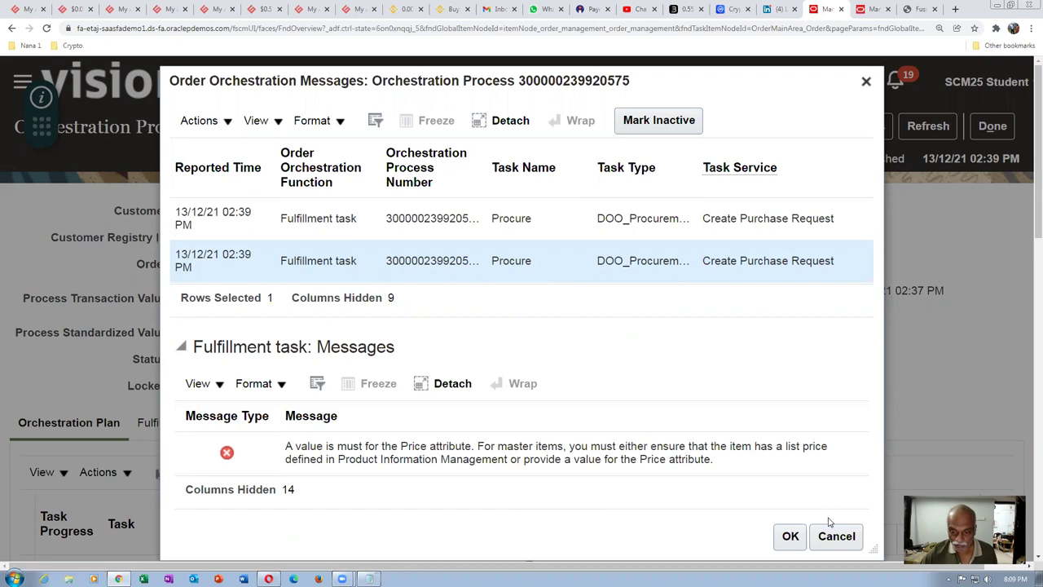
# - Note the missing list price error, then close the Order Orchestration Messages dialog
pyautogui.moveTo(785, 445); pyautogui.dragTo(831, 449)
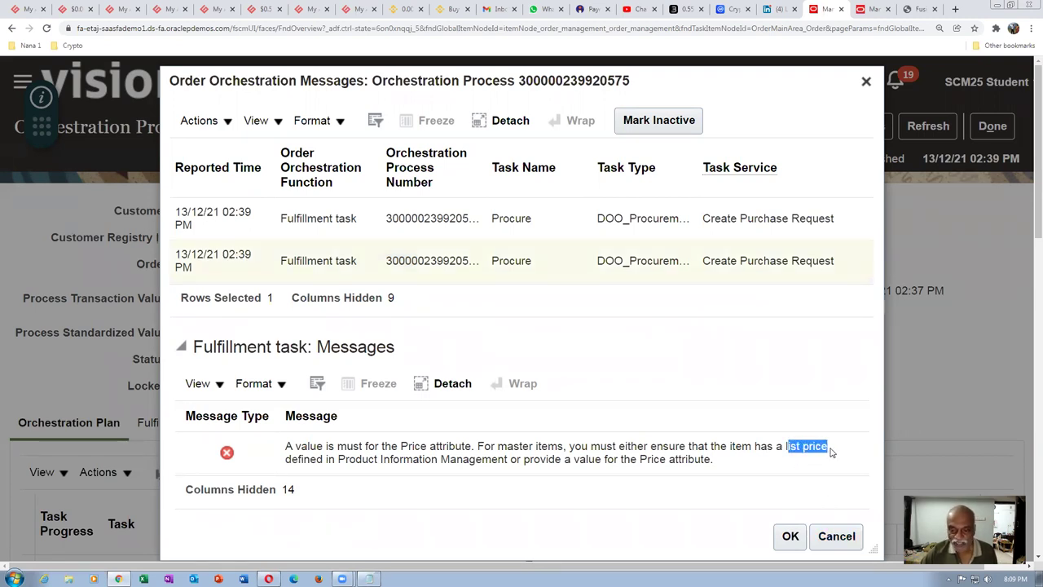
pyautogui.click(831, 538)
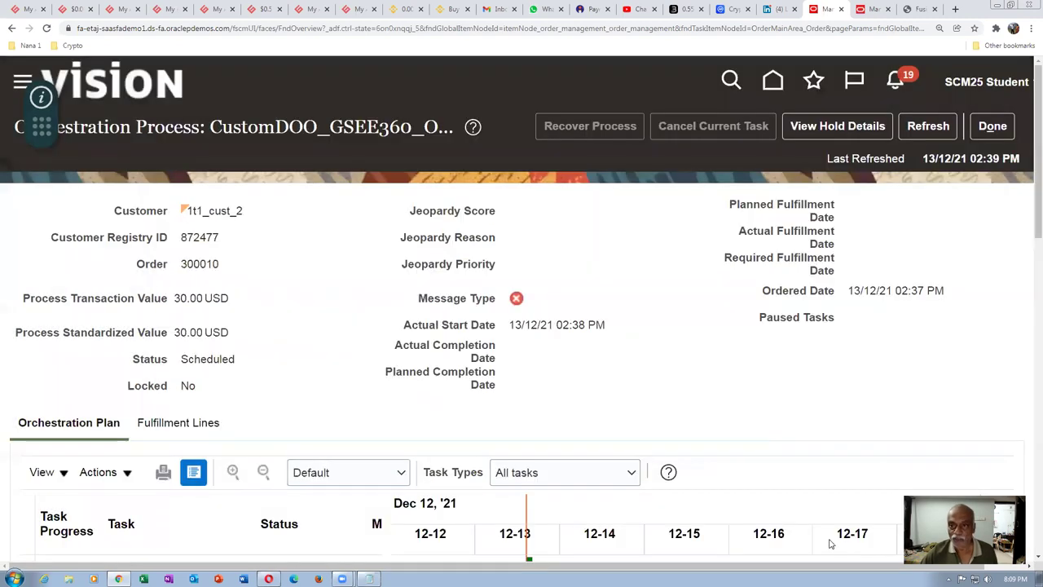
# - Cancel the drop ship financial flow, finish the task search, and return home
pyautogui.click(879, 11)
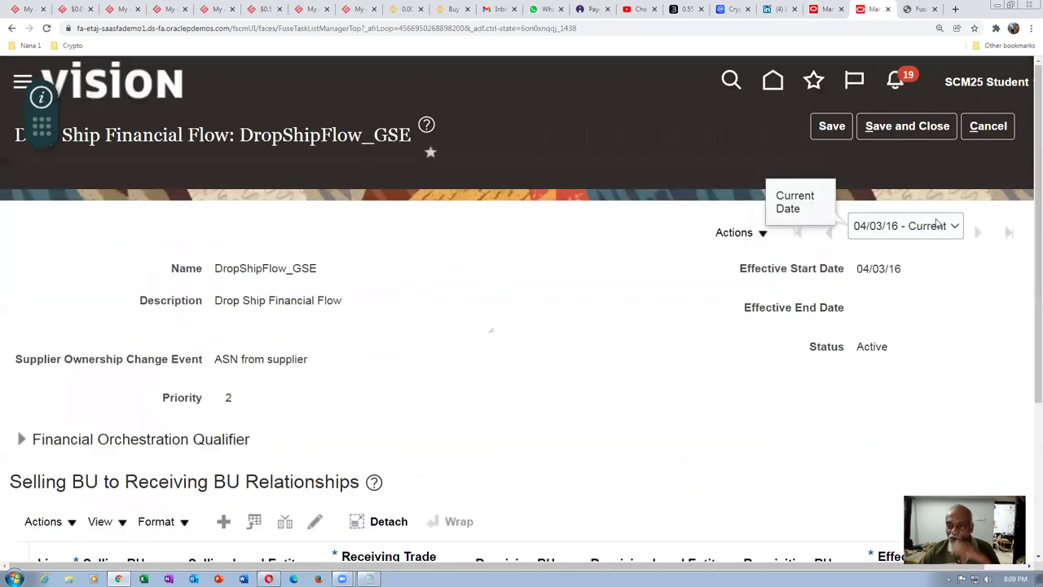
pyautogui.click(985, 126)
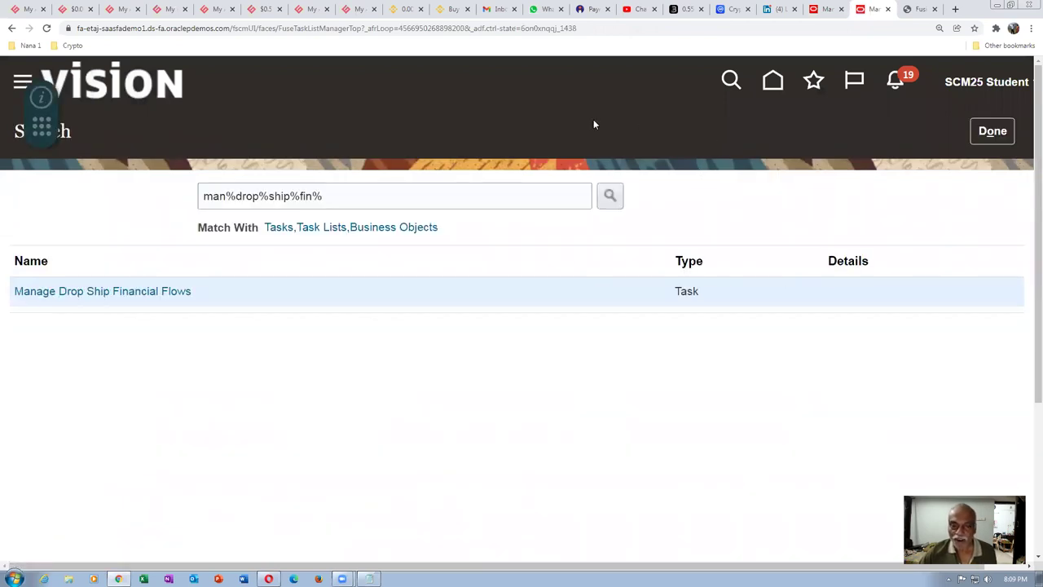
pyautogui.click(983, 131)
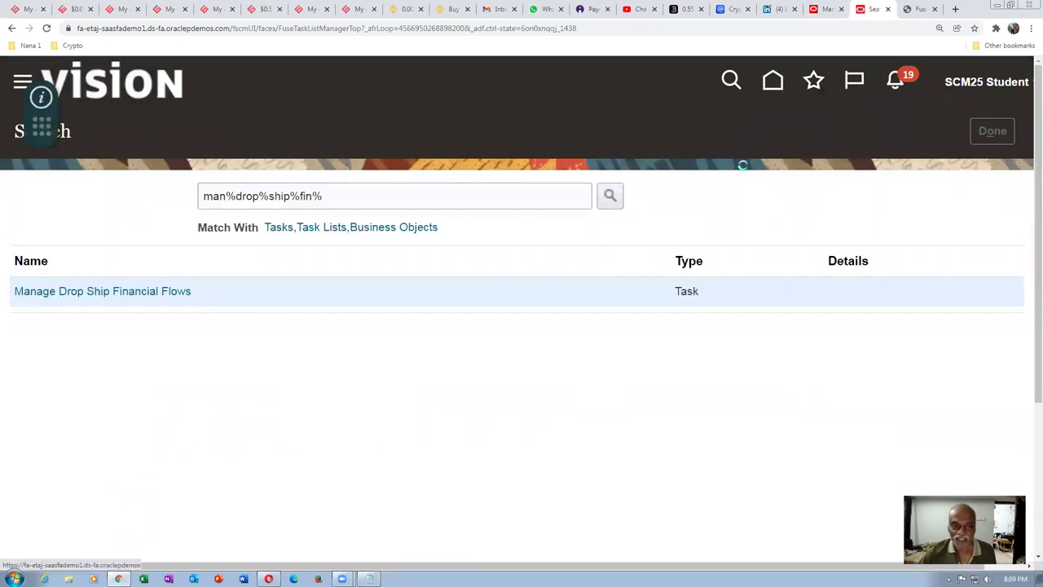
pyautogui.click(774, 88)
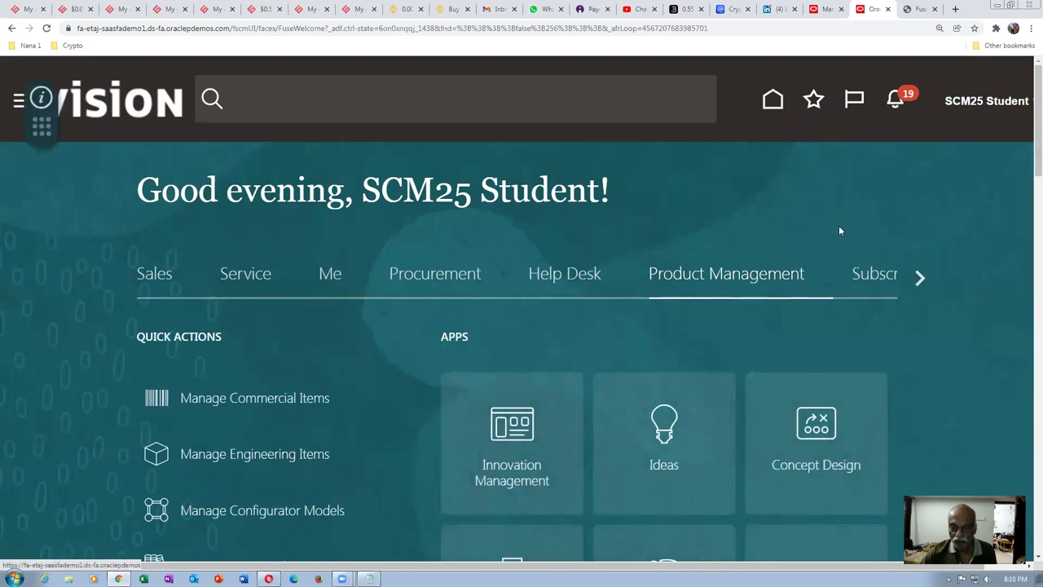
# - Search Product Information Management's Browse Items for items starting with 1t2
pyautogui.scroll(-2, 839, 227)
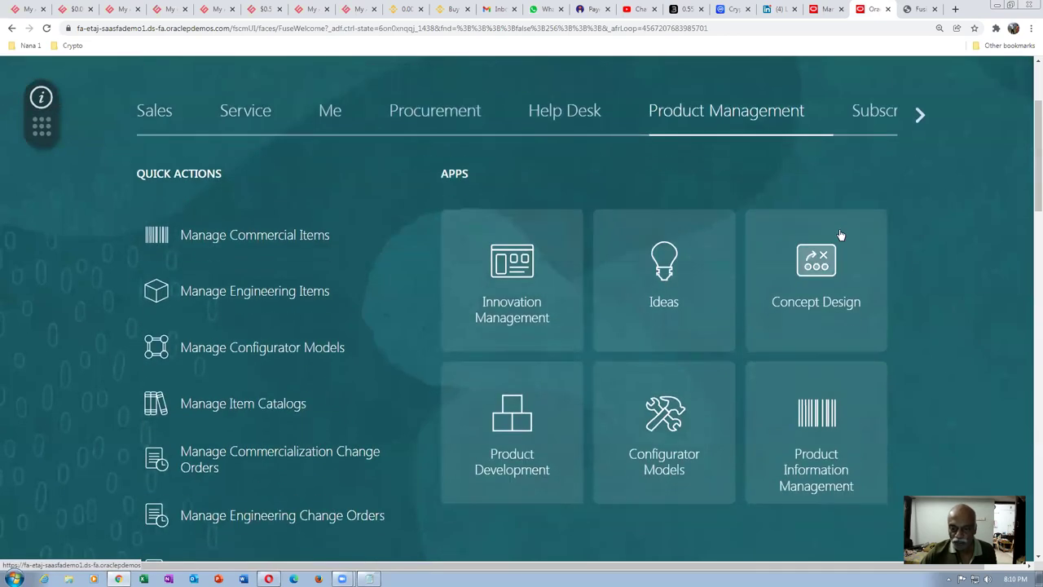
pyautogui.click(816, 413)
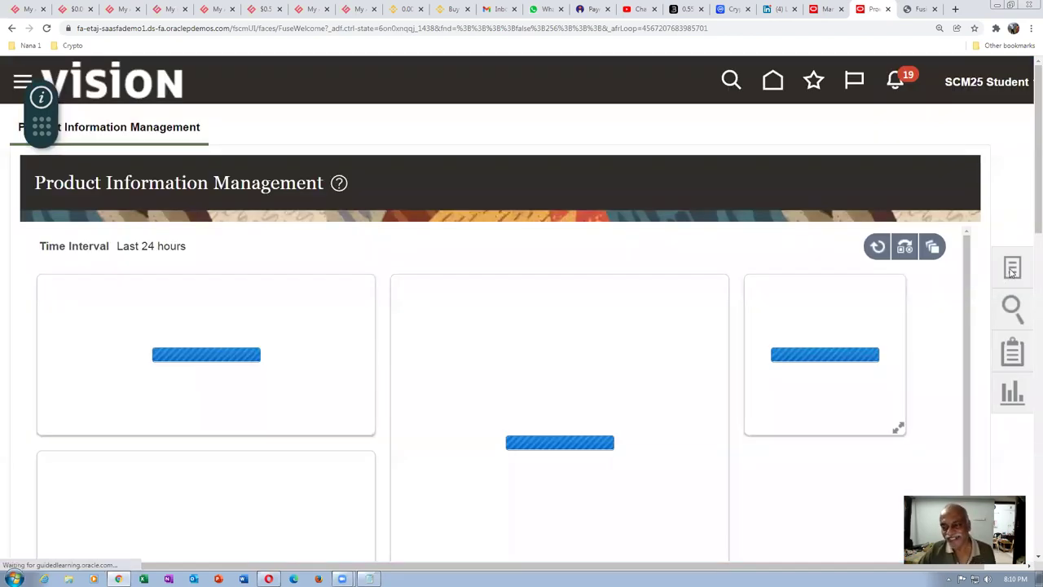
pyautogui.click(1008, 271)
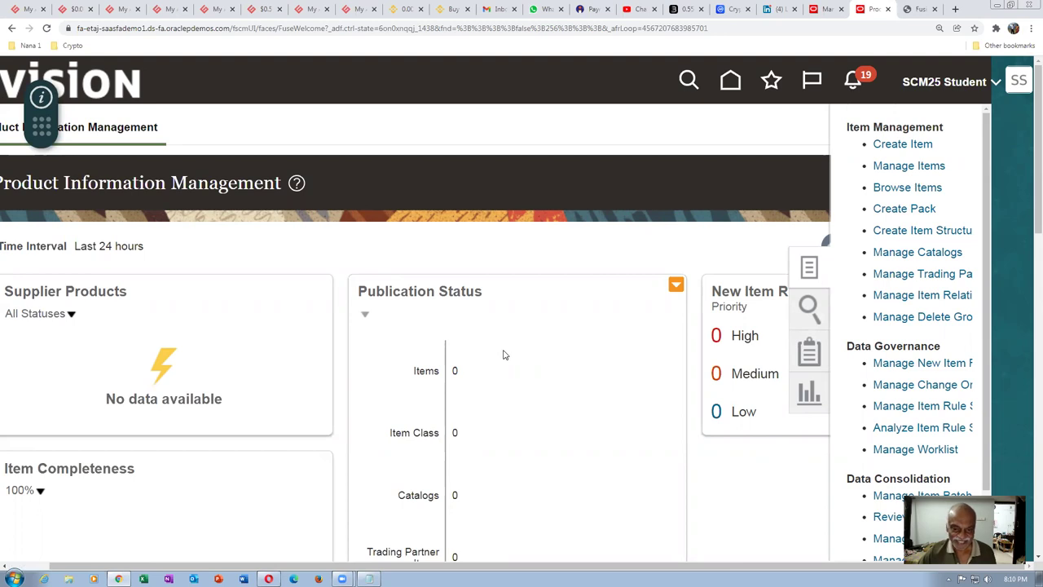
pyautogui.scroll(-2, 522, 375)
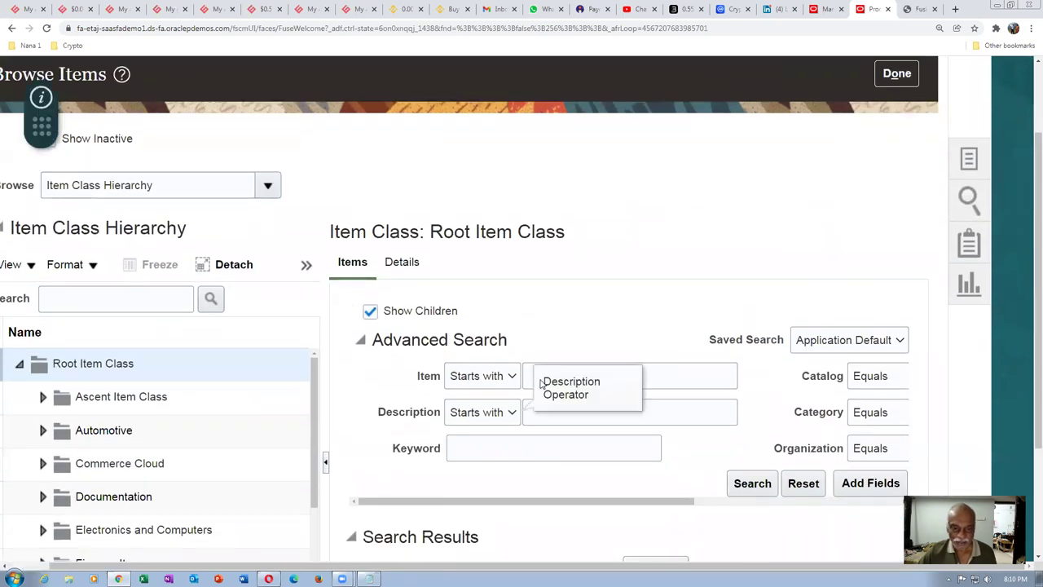
pyautogui.click(675, 379)
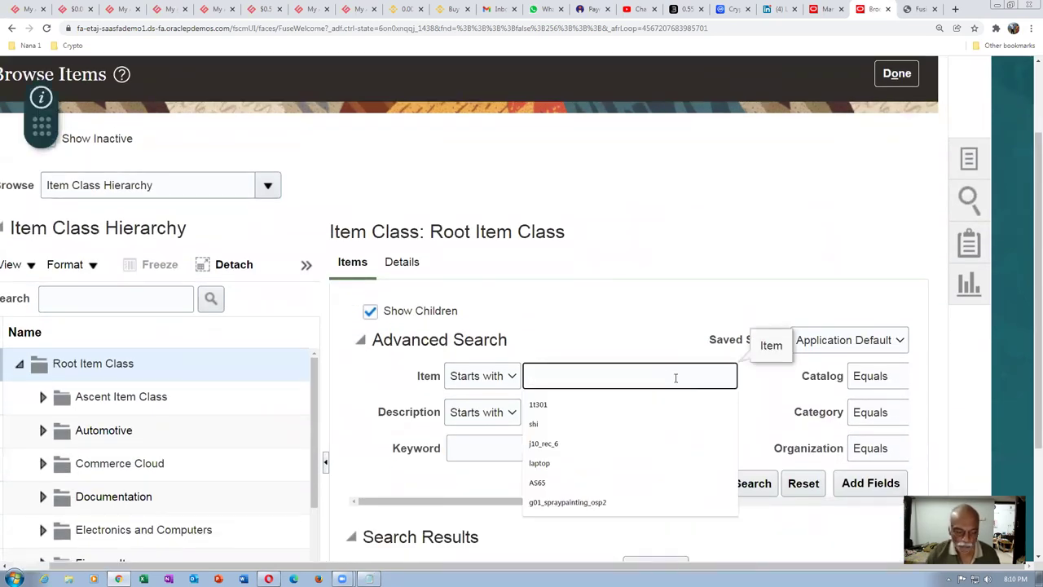
pyautogui.write('1t2')
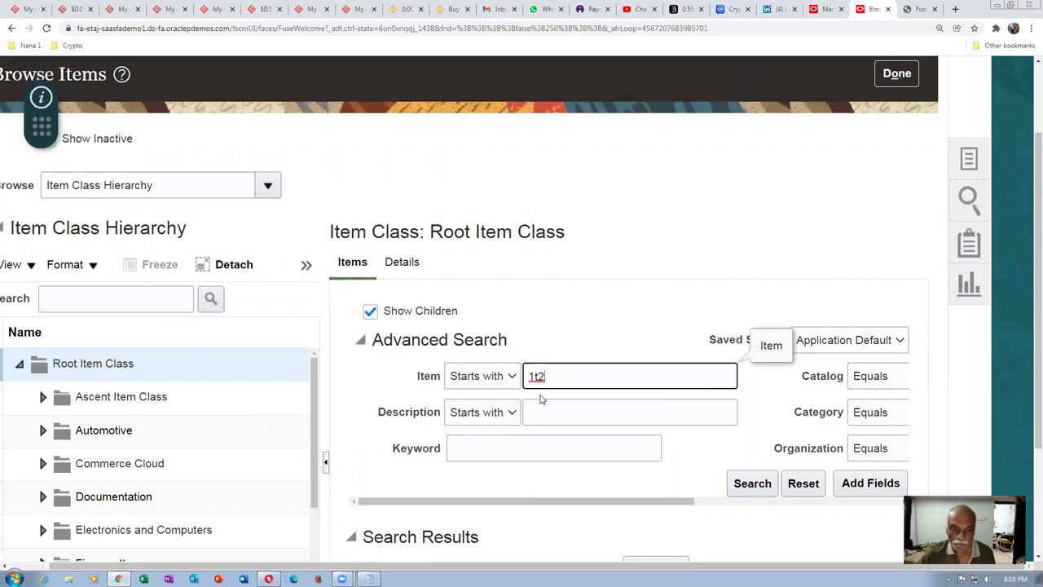
pyautogui.press('Return')
pyautogui.moveTo(434, 430); pyautogui.dragTo(396, 475)
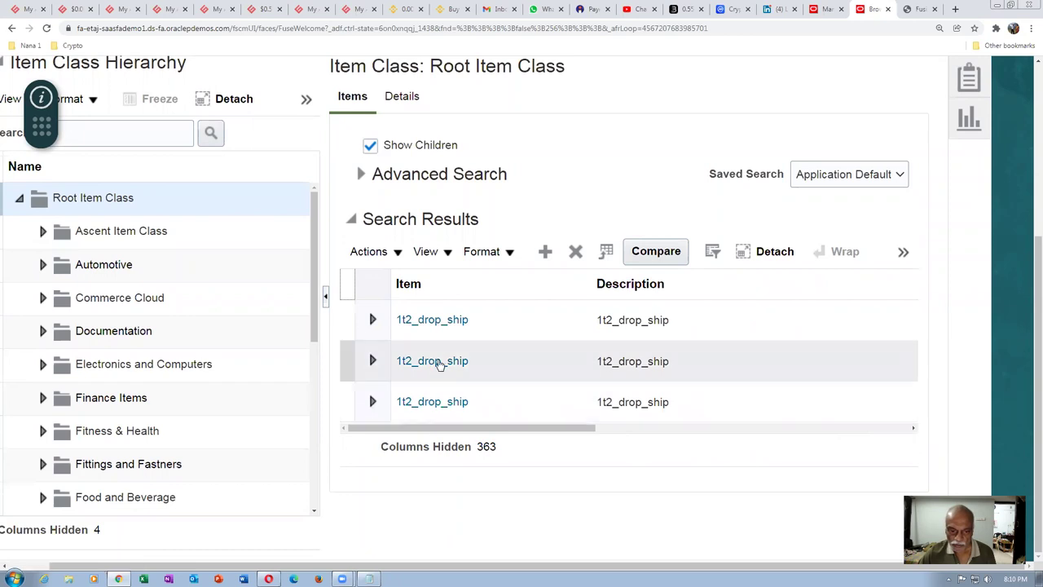
# - Enter Purchase Price 10 in the first 1t2_drop_ship item's Purchasing specifications
pyautogui.click(427, 321)
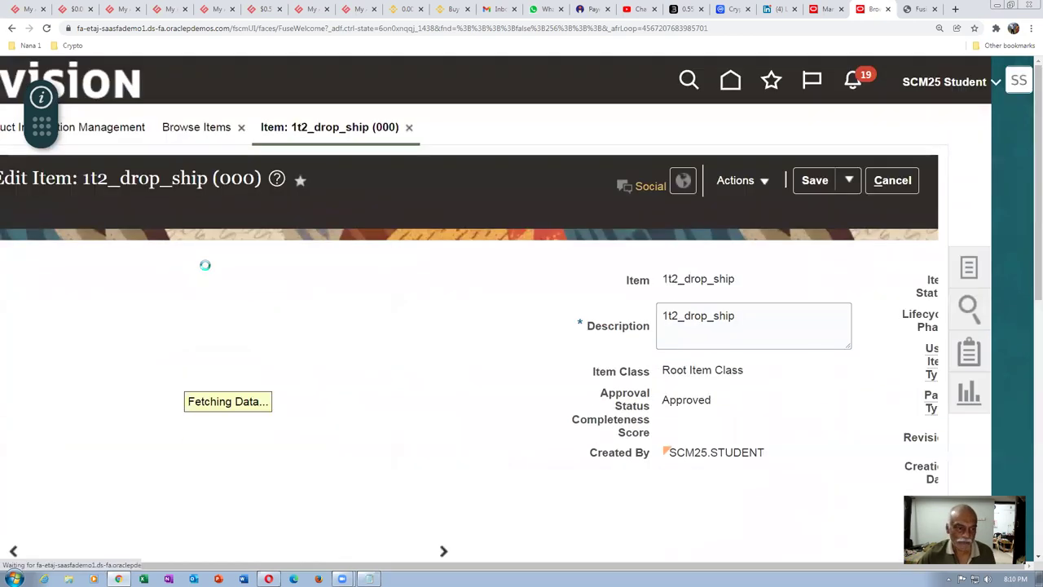
pyautogui.scroll(-2, 202, 321)
pyautogui.scroll(-2, 202, 321)
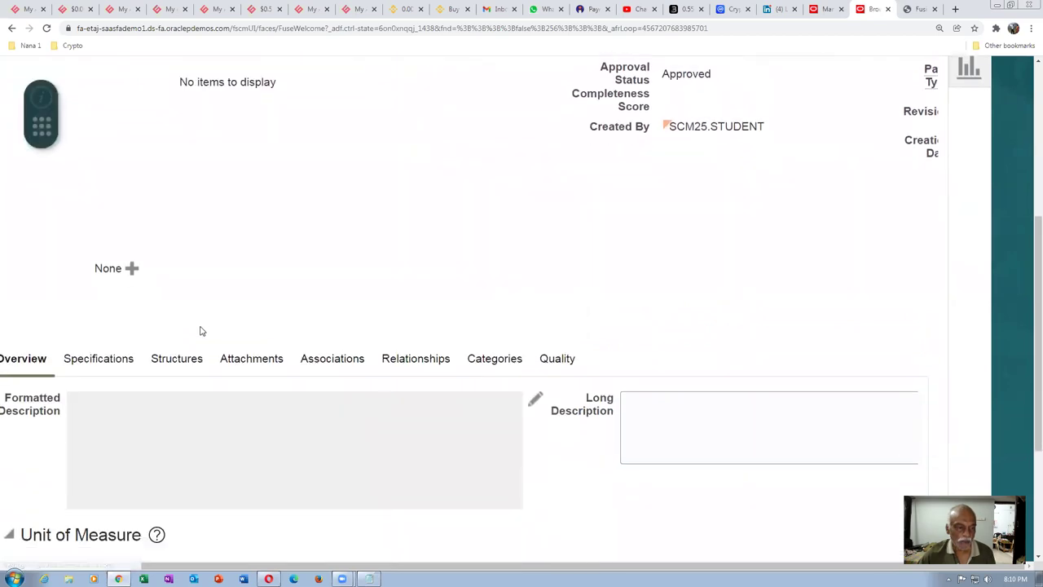
pyautogui.click(106, 366)
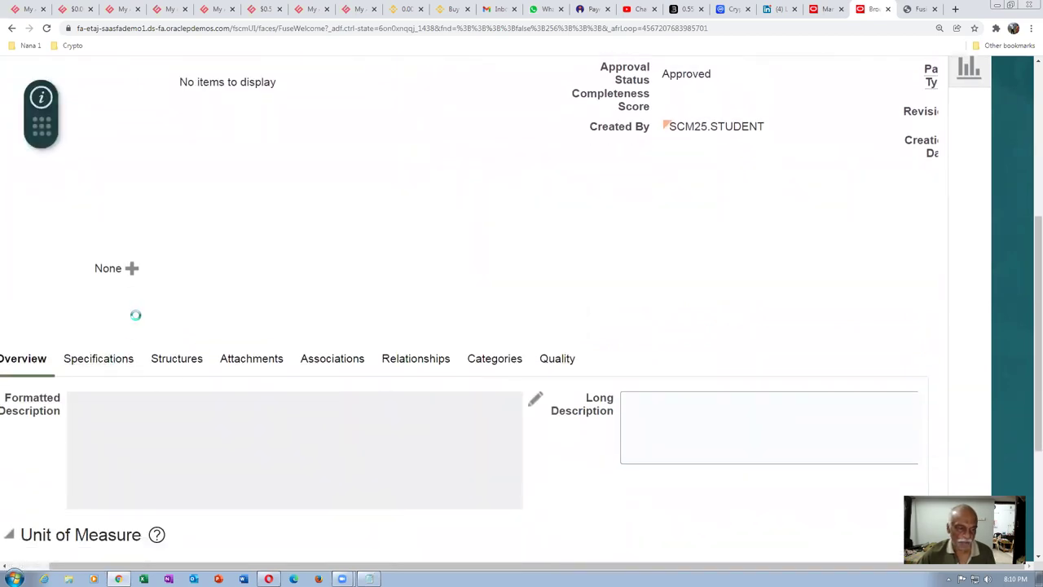
pyautogui.scroll(-4, 136, 323)
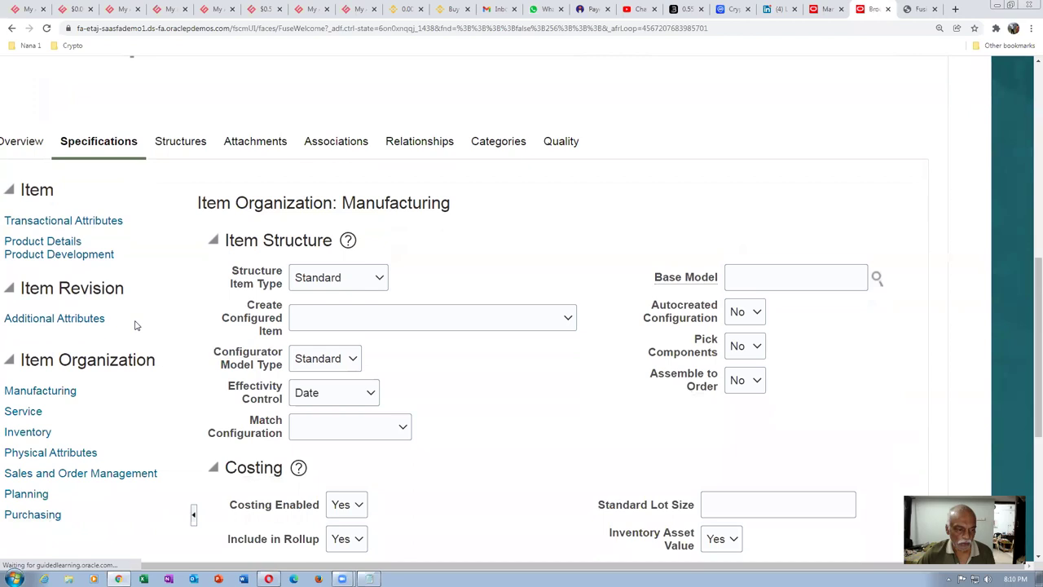
pyautogui.click(50, 408)
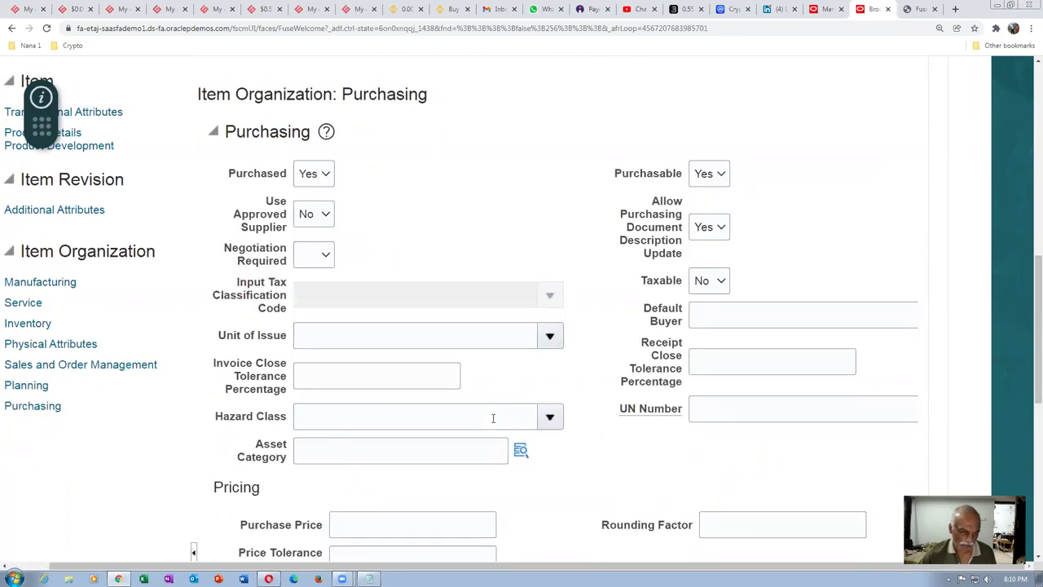
pyautogui.scroll(-1, 407, 415)
pyautogui.click(378, 420)
pyautogui.write('10')
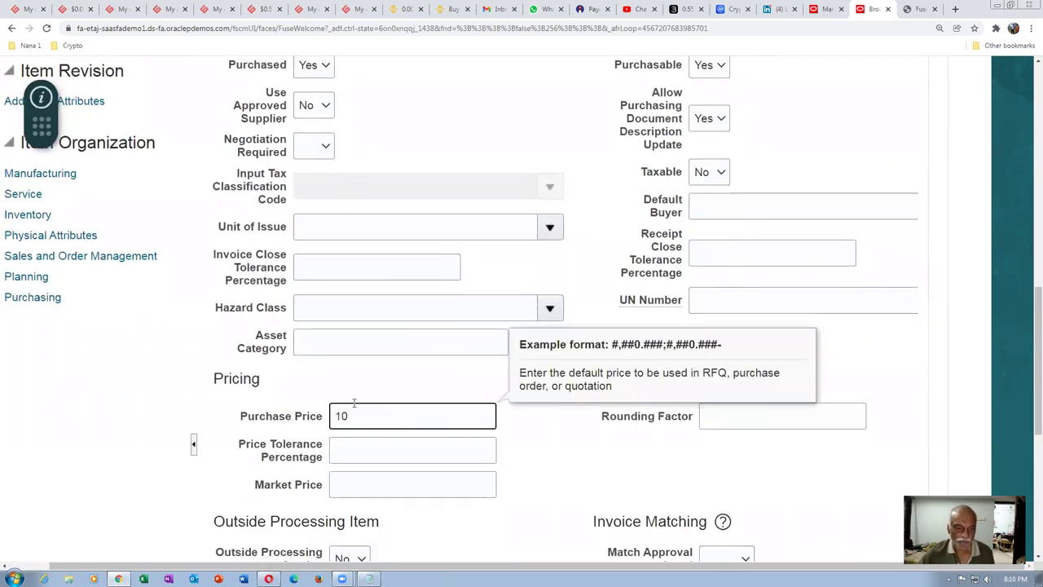
pyautogui.click(116, 421)
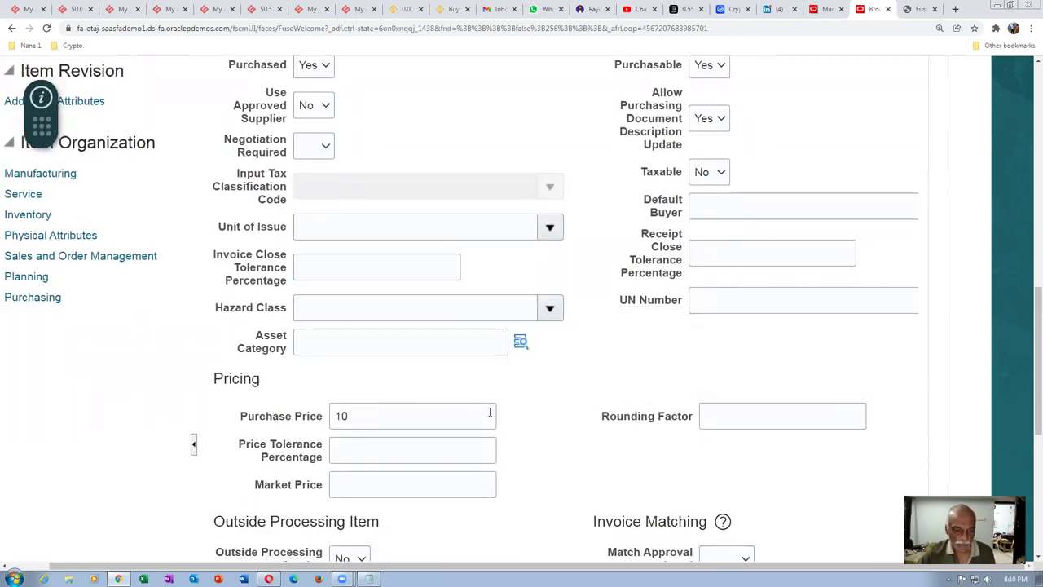
# - Save and close the item, then rerun the 1t2 item search
pyautogui.scroll(10, 561, 421)
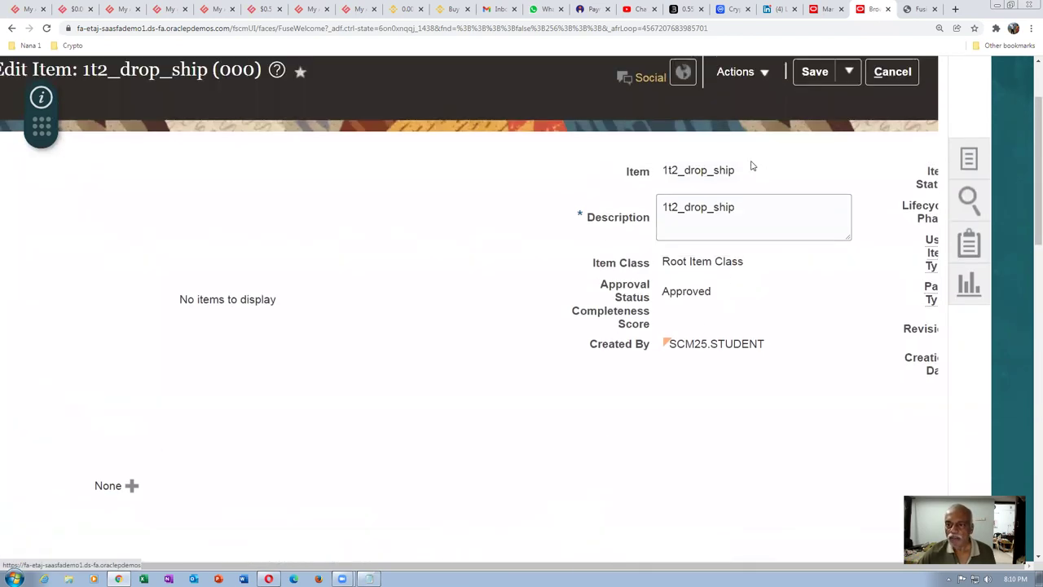
pyautogui.click(848, 72)
pyautogui.click(847, 103)
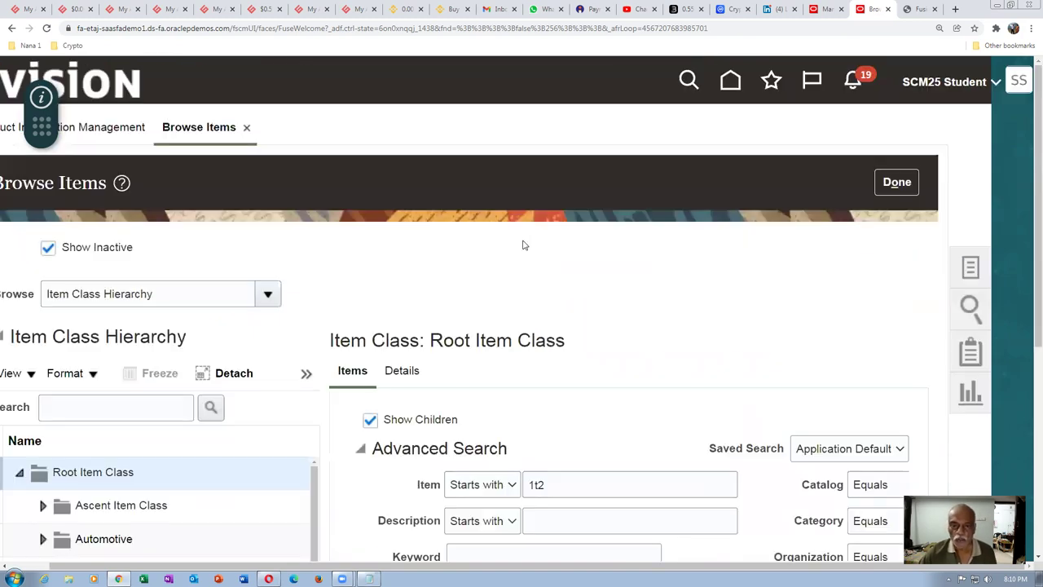
pyautogui.scroll(-2, 697, 419)
pyautogui.click(733, 427)
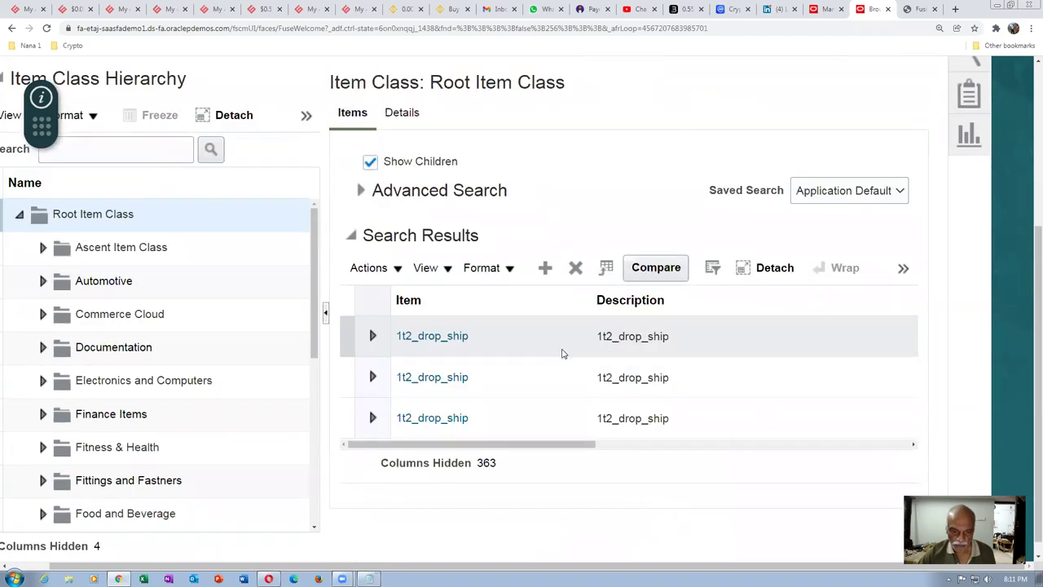
# - Enter Purchase Price 10 for item 1t2_drop_ship (001) under Purchasing
pyautogui.click(444, 363)
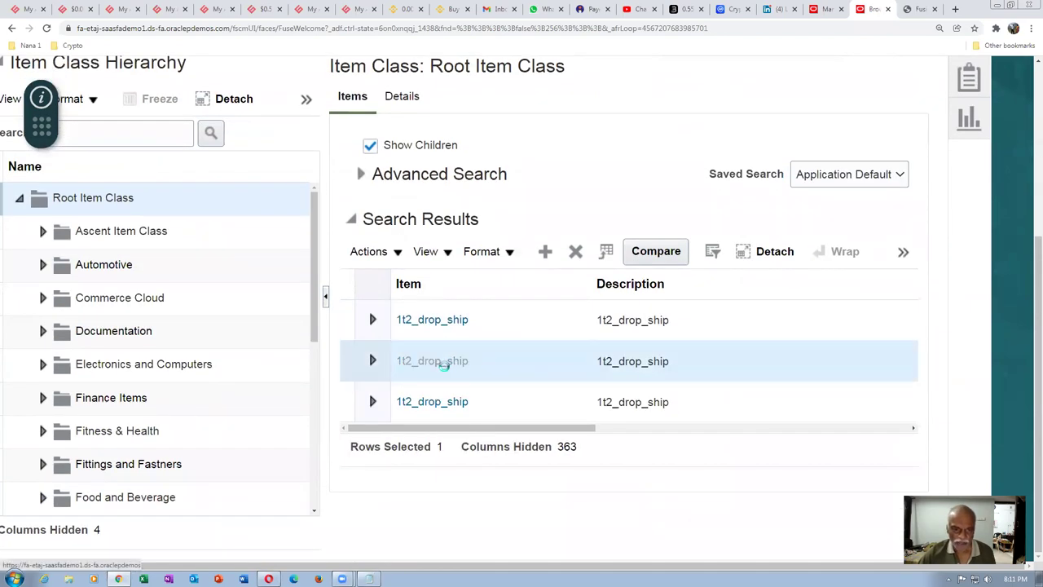
pyautogui.click(297, 166)
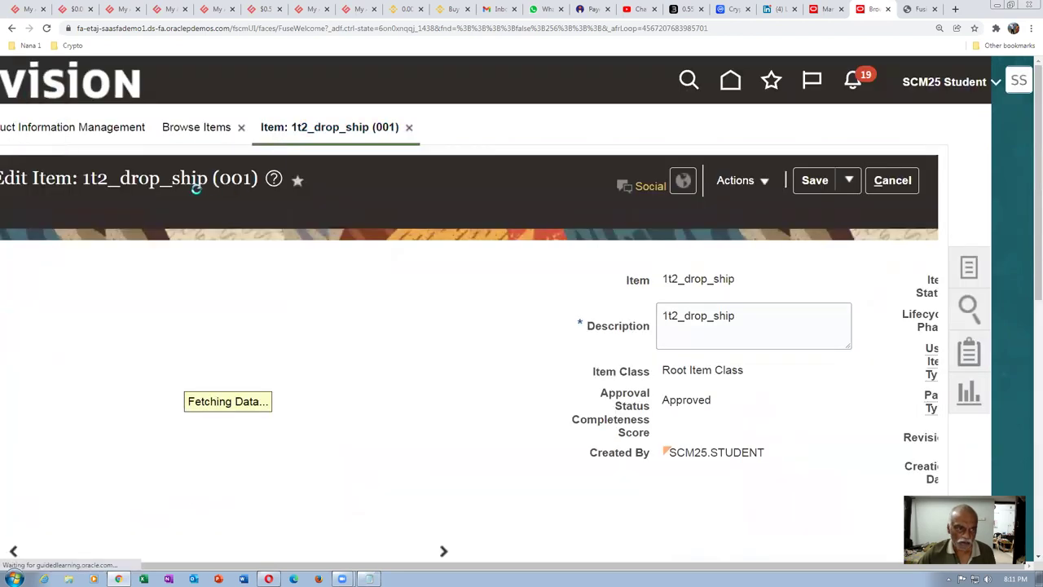
pyautogui.scroll(-5, 194, 278)
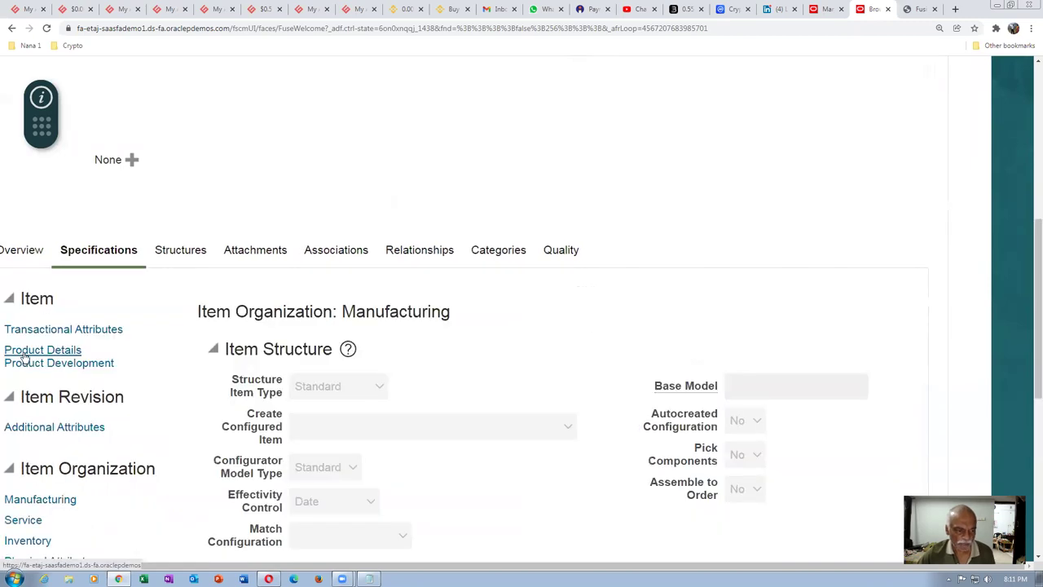
pyautogui.scroll(-3, 28, 367)
pyautogui.click(31, 407)
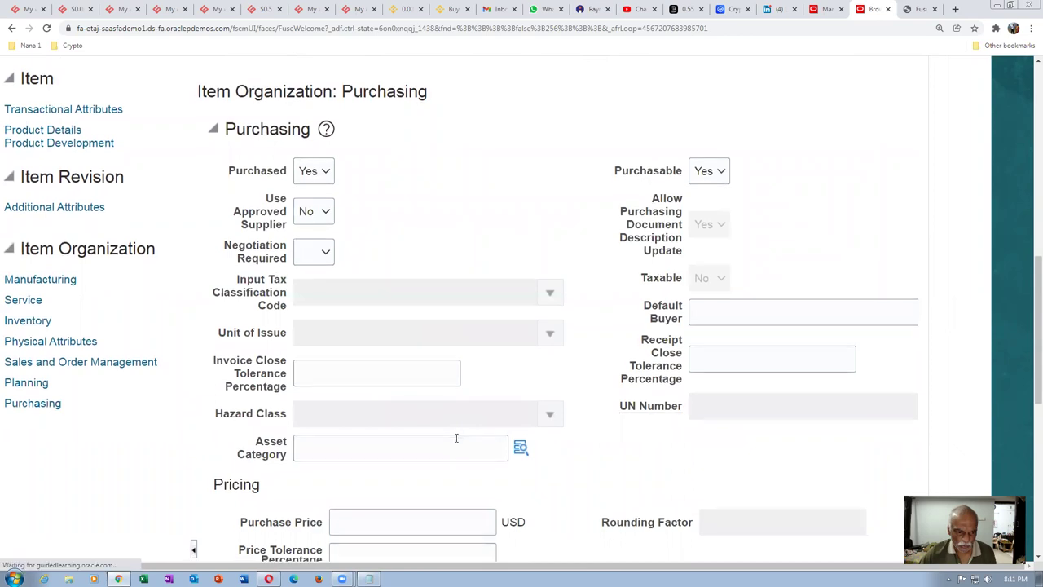
pyautogui.scroll(-2, 457, 437)
pyautogui.click(359, 418)
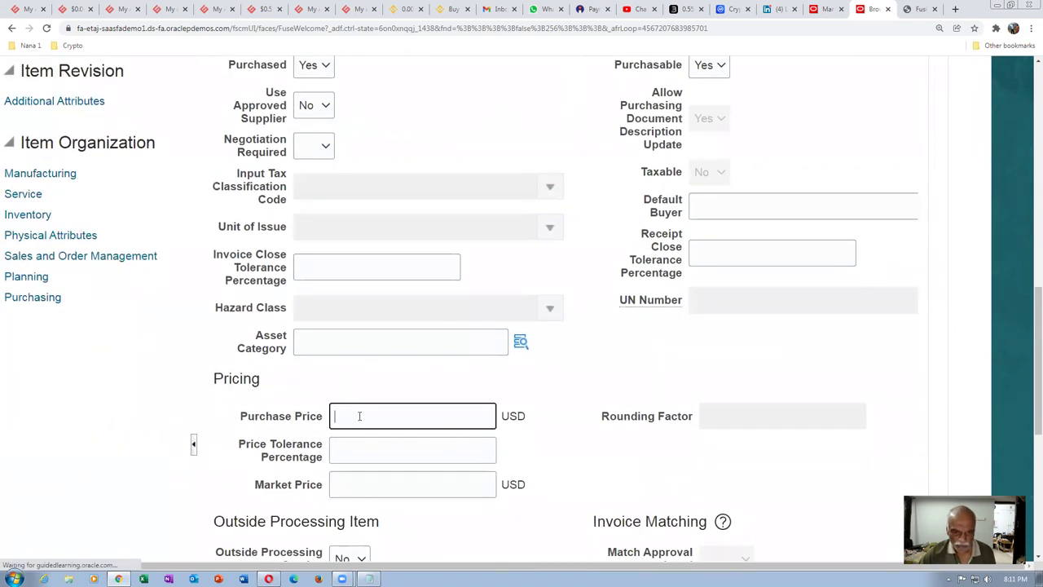
pyautogui.write('10')
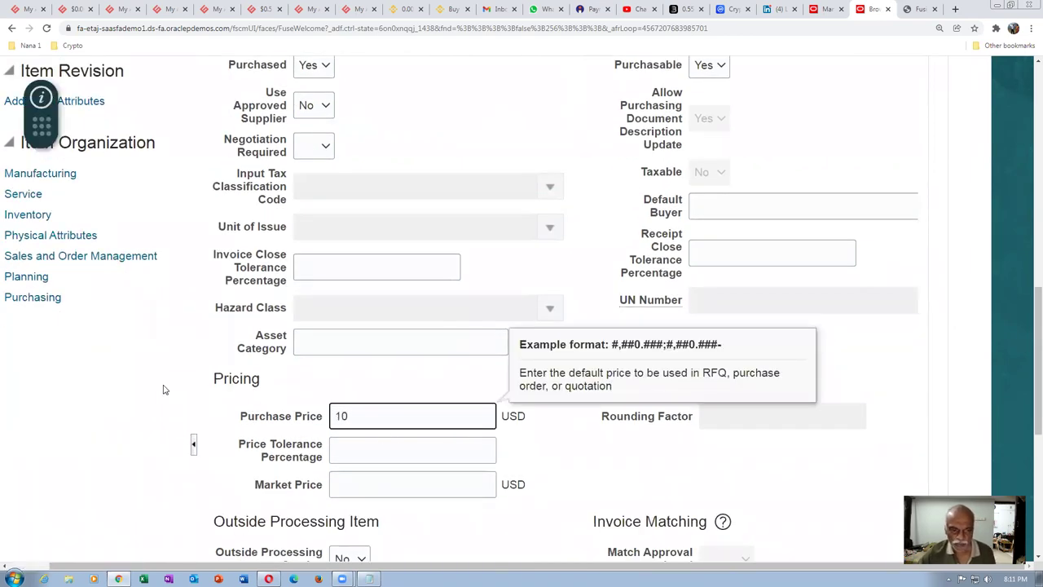
pyautogui.click(102, 395)
# - Save and close item 001, then search again for the 1t2 items
pyautogui.scroll(15, 773, 376)
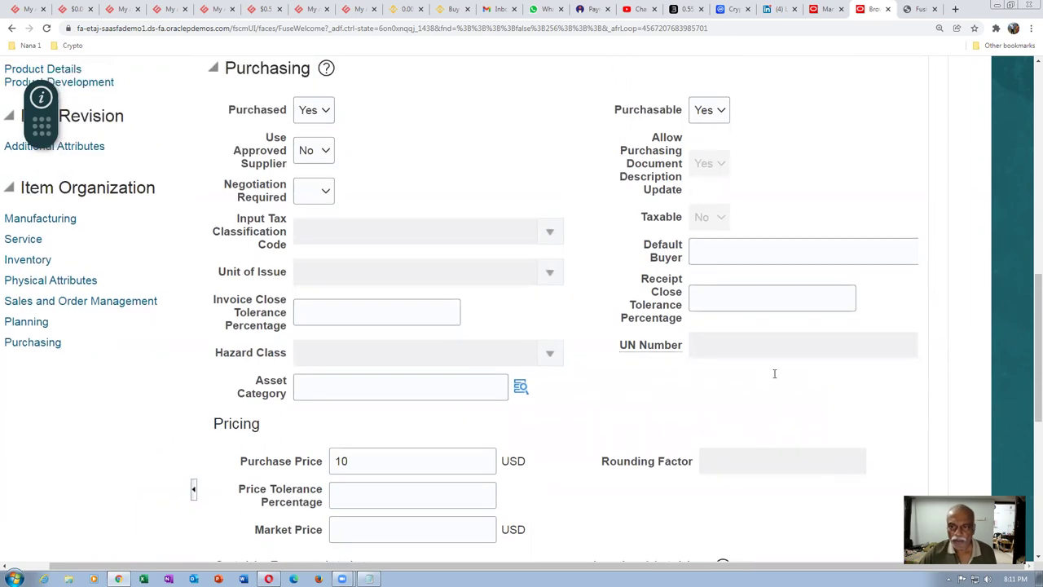
pyautogui.click(848, 125)
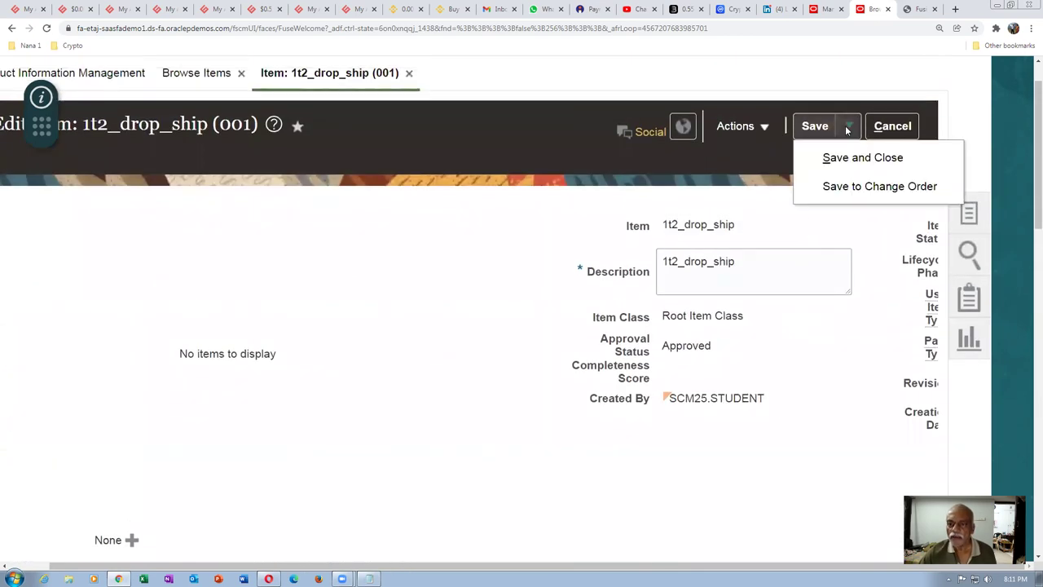
pyautogui.click(854, 159)
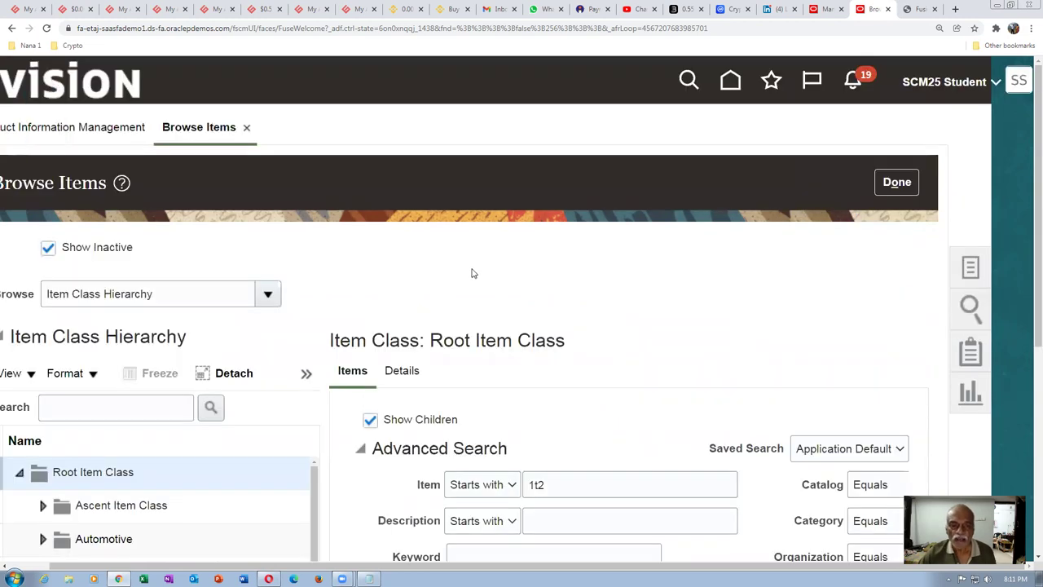
pyautogui.scroll(-3, 471, 273)
pyautogui.scroll(-2, 475, 276)
pyautogui.click(752, 222)
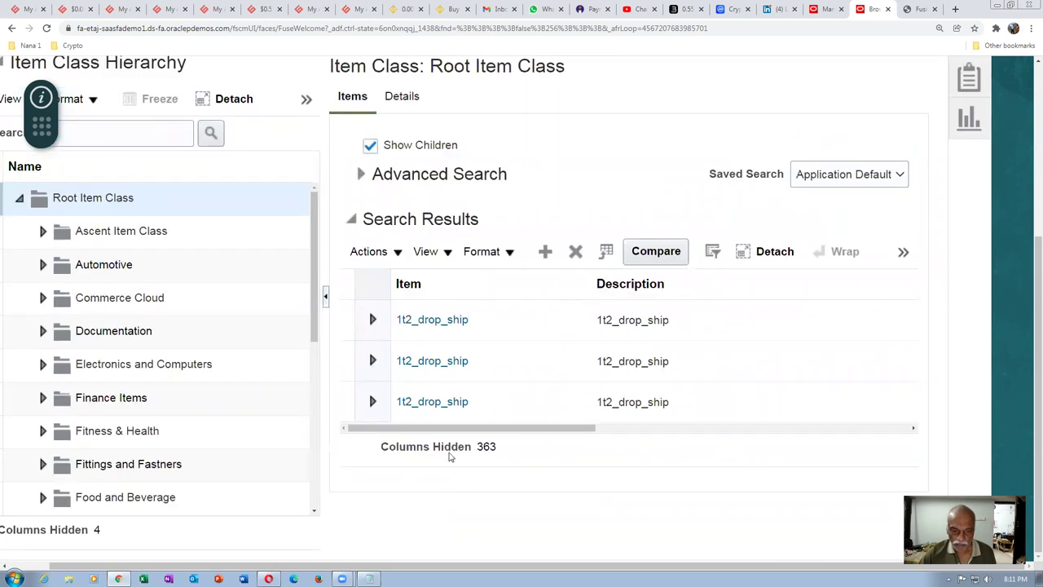
# - Open item 1t2_drop_ship (002) and enter Purchase Price 10 under Specifications > Purchasing
pyautogui.moveTo(456, 430); pyautogui.dragTo(368, 436)
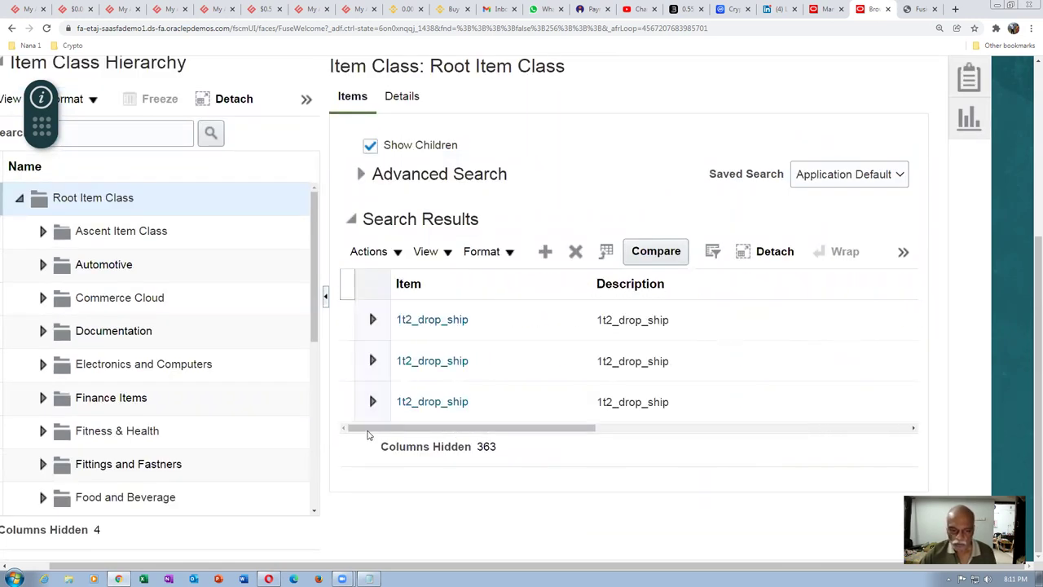
pyautogui.click(437, 402)
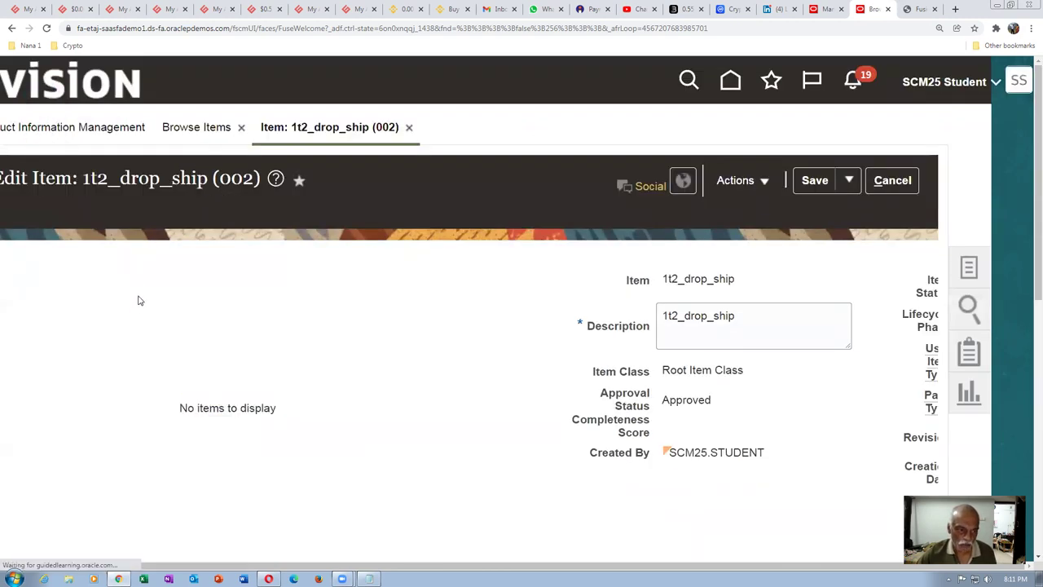
pyautogui.scroll(-3, 137, 305)
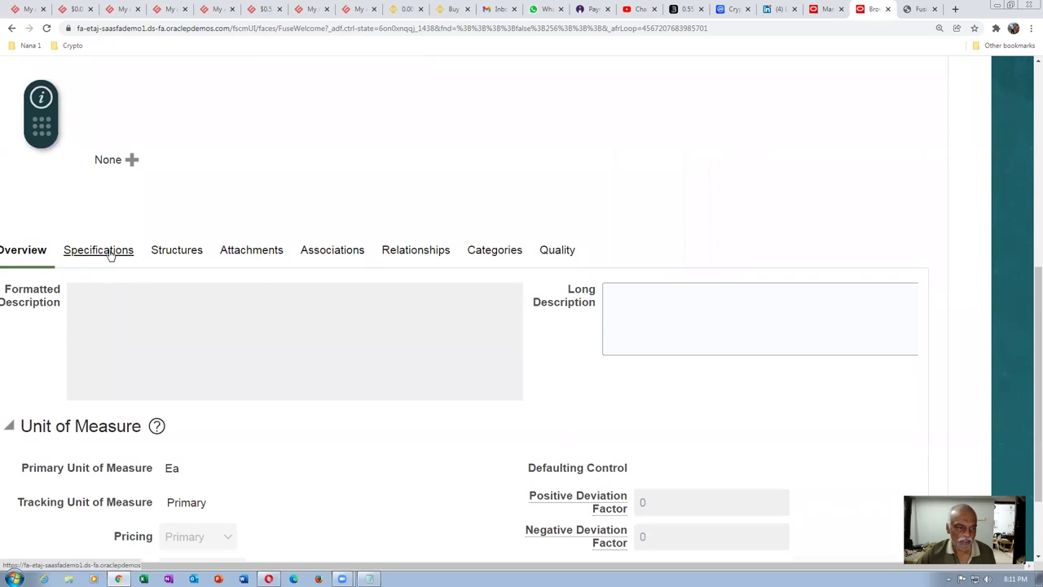
pyautogui.click(114, 255)
pyautogui.scroll(-3, 35, 370)
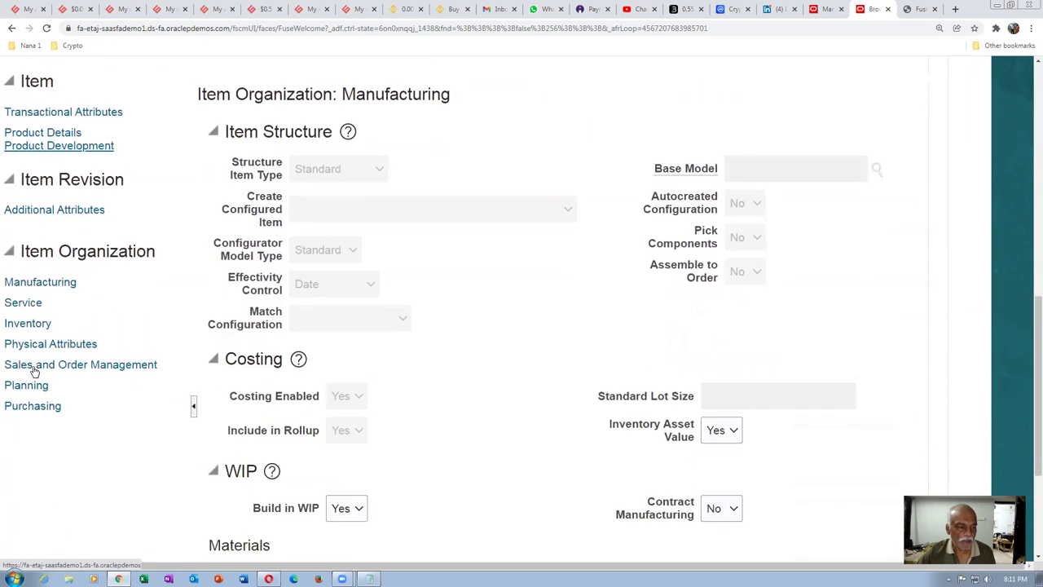
pyautogui.click(36, 406)
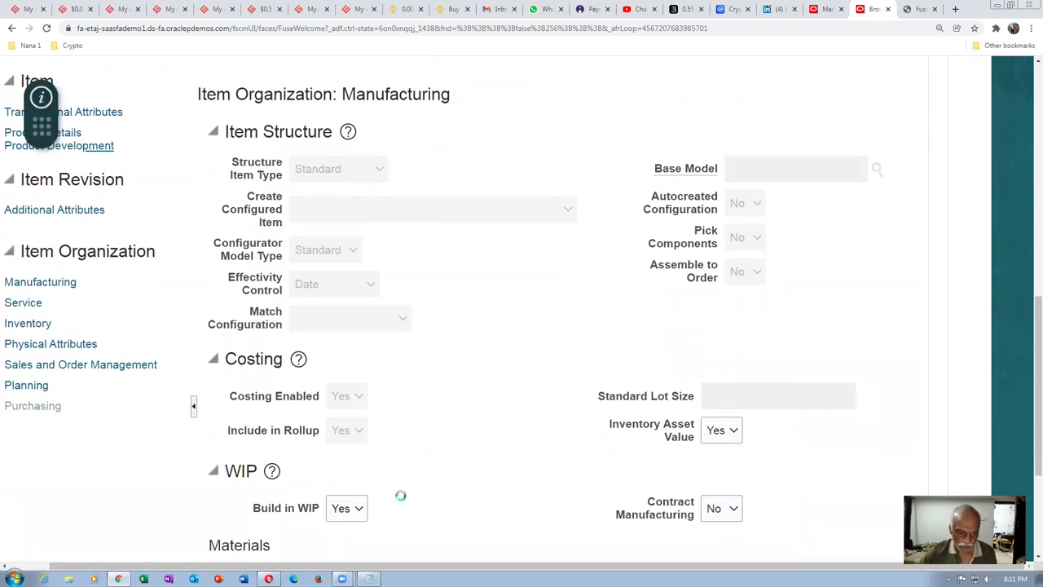
pyautogui.scroll(-2, 374, 463)
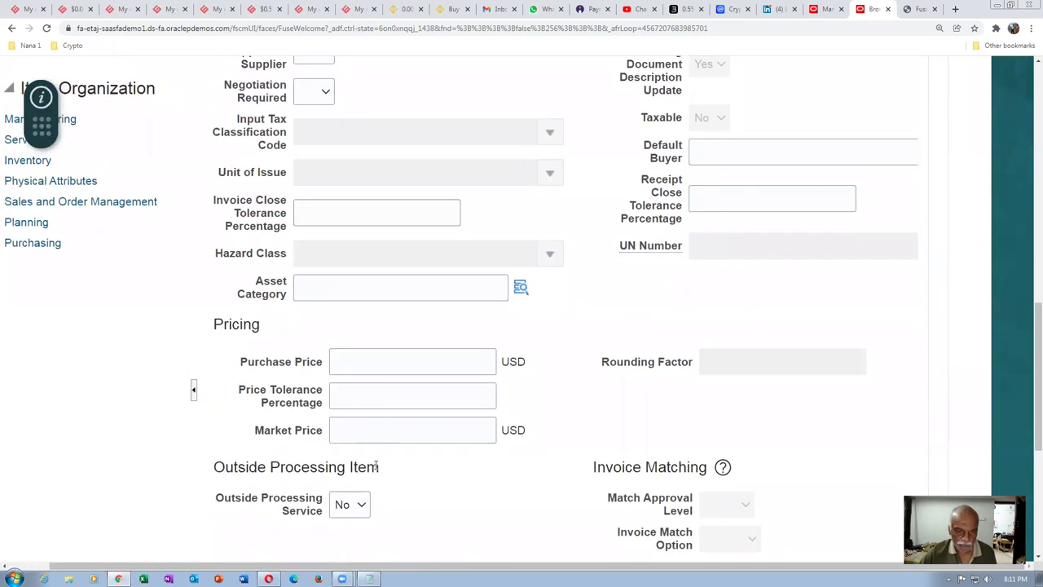
pyautogui.click(408, 362)
pyautogui.write('10')
pyautogui.press('Tab')
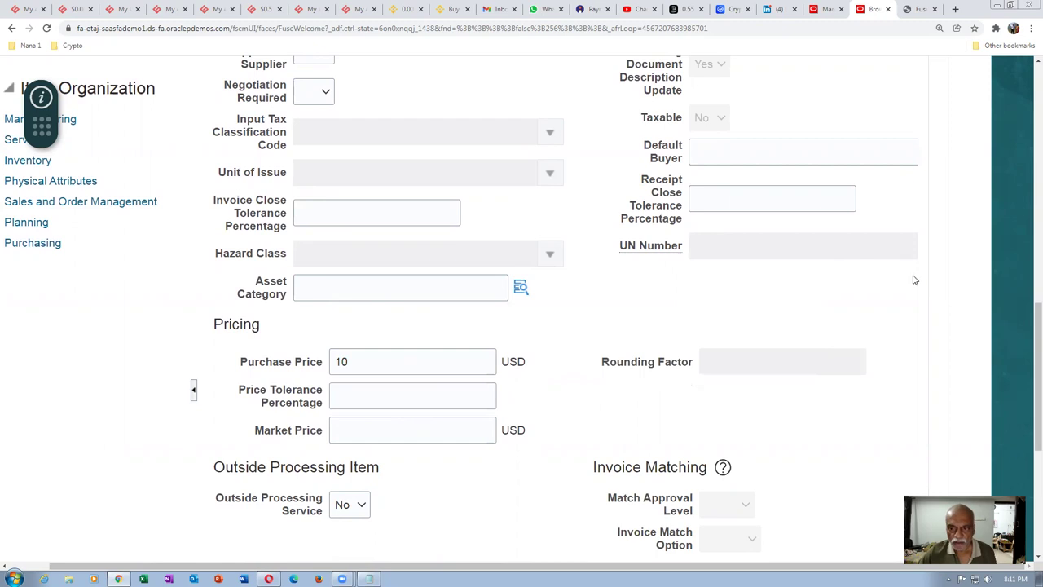
pyautogui.scroll(6, 912, 281)
# - Save and close item 1t2_drop_ship (002)
pyautogui.scroll(3, 913, 287)
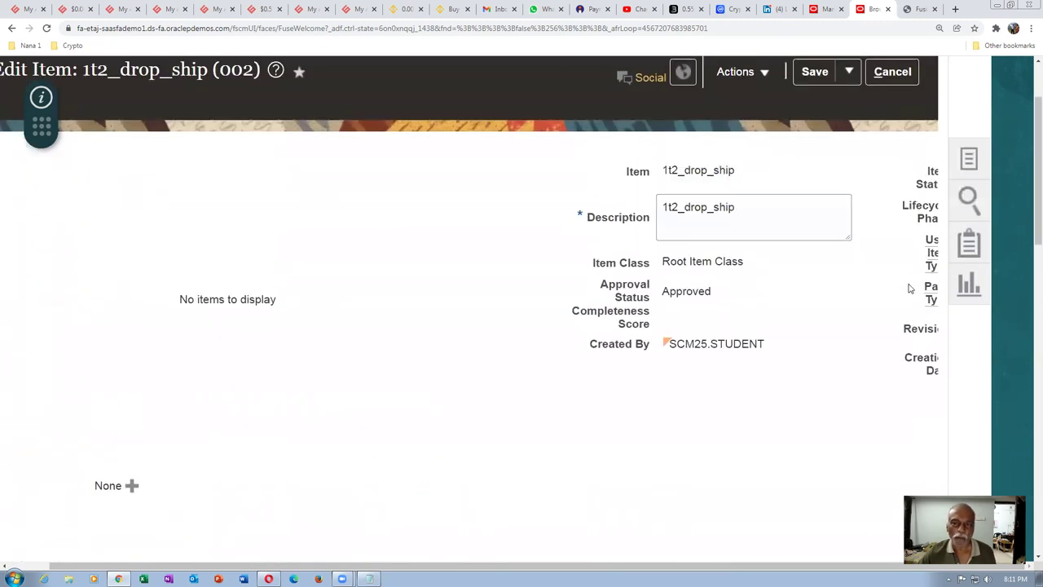
pyautogui.click(848, 72)
pyautogui.click(861, 103)
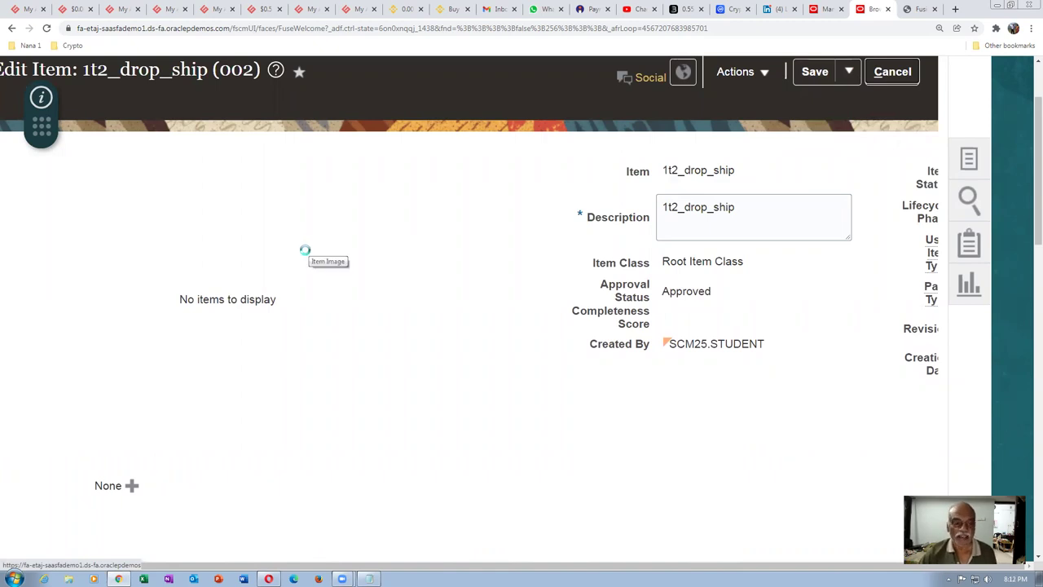
# - Return to Order Management and start a new sales order
pyautogui.click(824, 9)
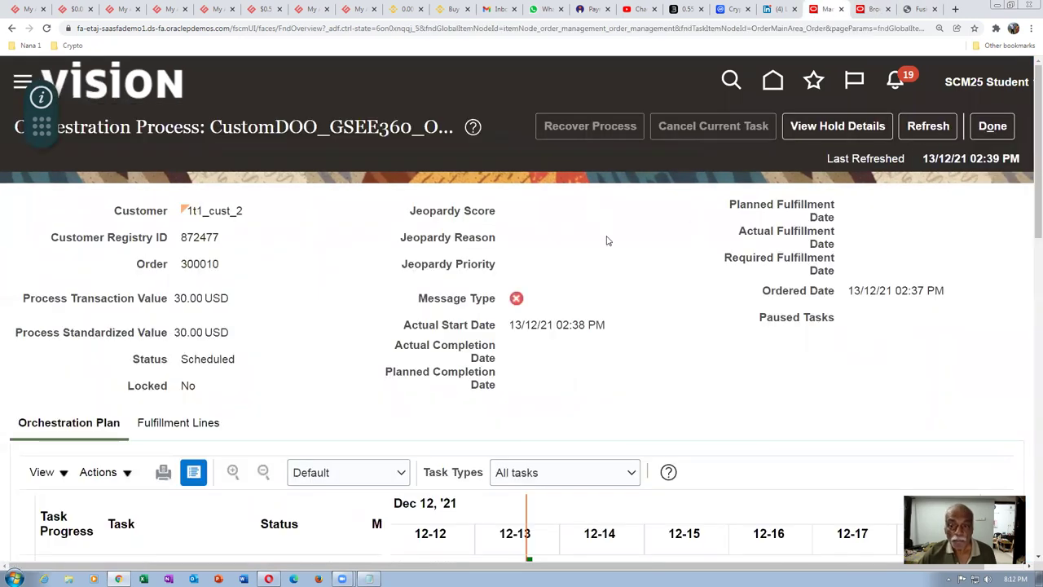
pyautogui.click(992, 126)
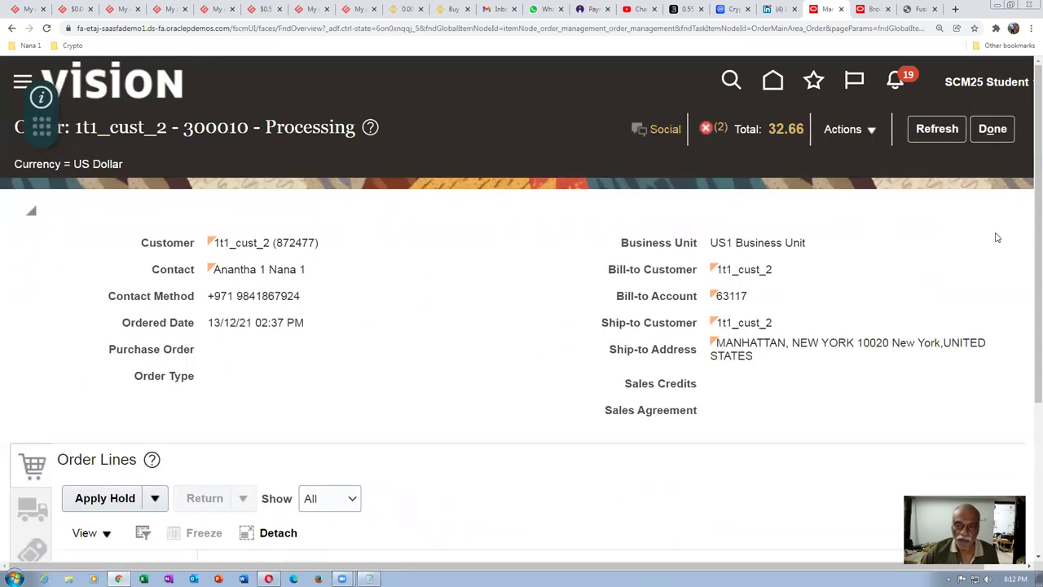
pyautogui.click(995, 132)
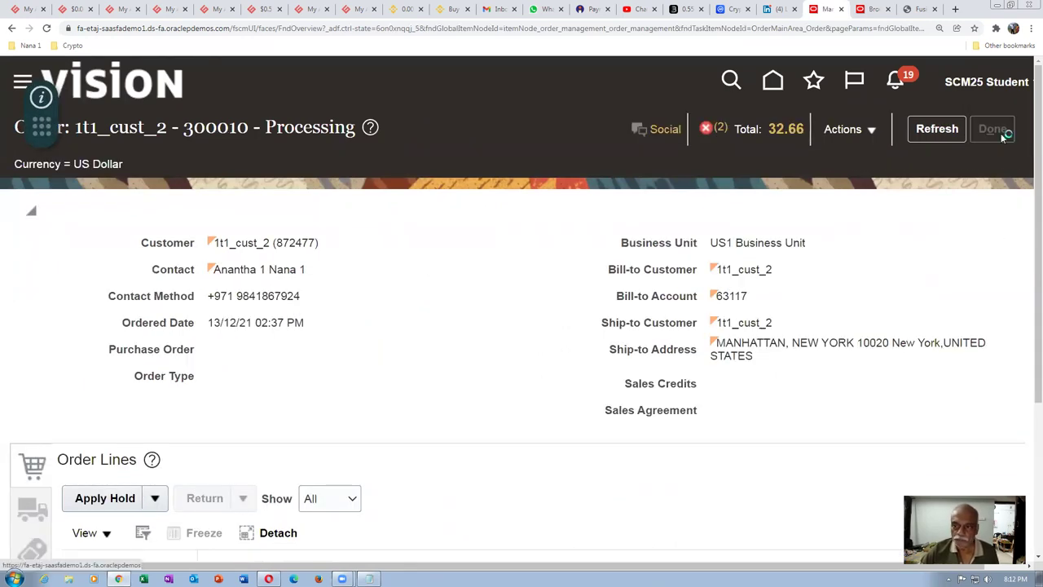
pyautogui.click(973, 134)
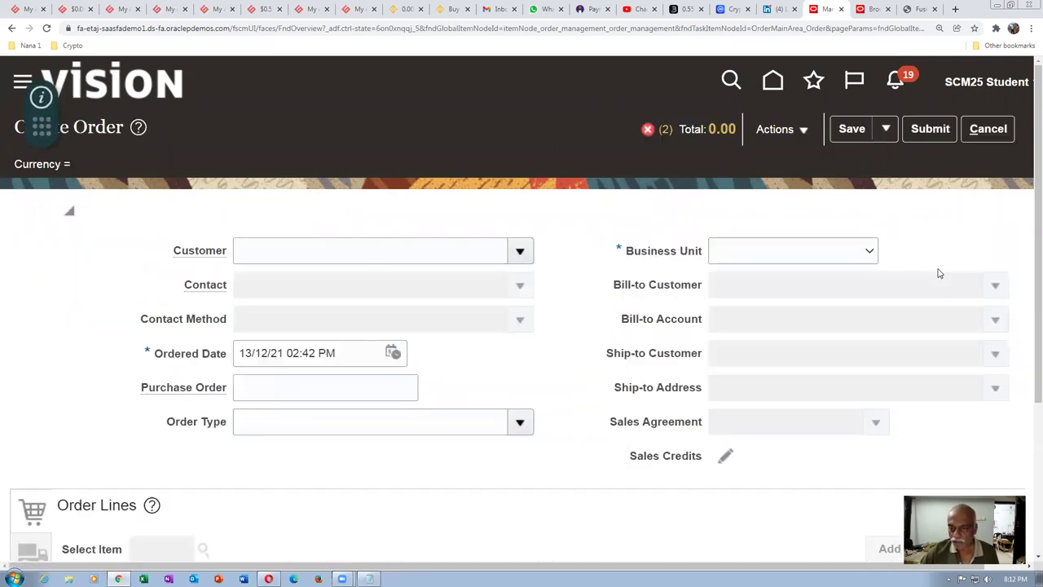
# - Set the order's business unit to US1 Business Unit and customer to 1t1_cust_2
pyautogui.click(824, 257)
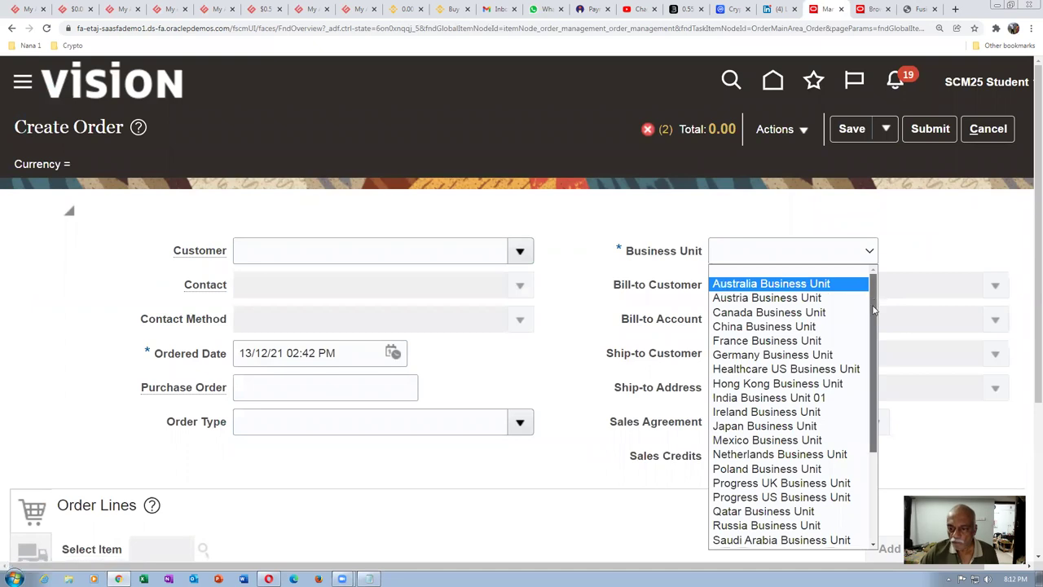
pyautogui.scroll(-3, 873, 407)
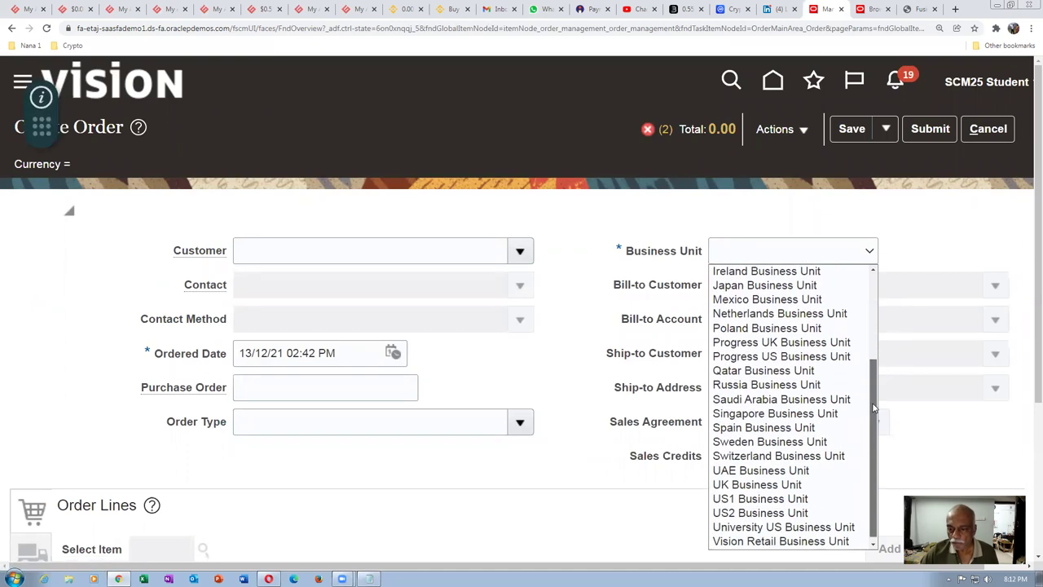
pyautogui.click(794, 498)
pyautogui.click(311, 250)
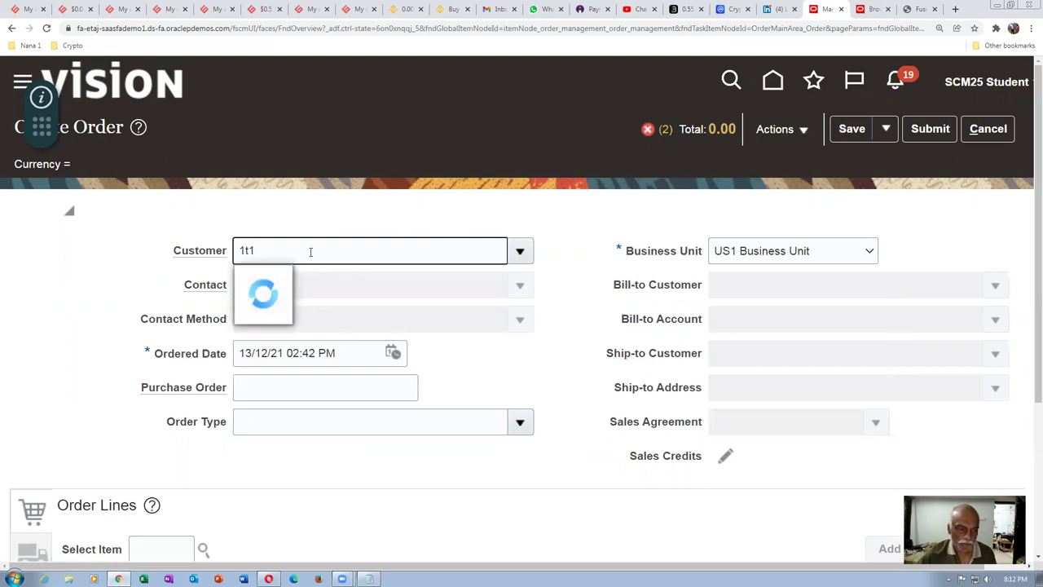
pyautogui.click(307, 281)
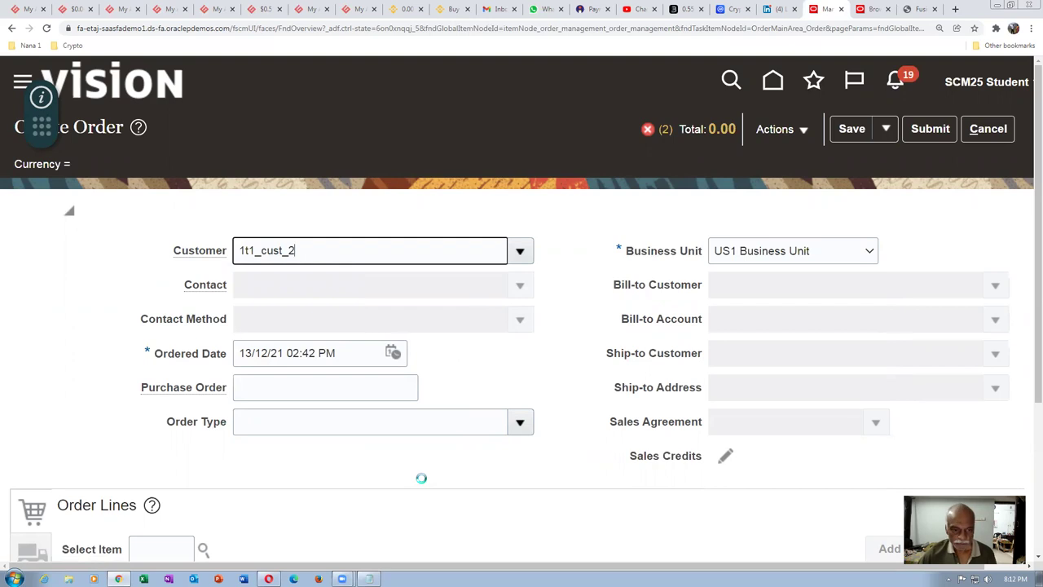
# - Add an order line for item 1t2_drop_ship with quantity 25
pyautogui.scroll(-2, 432, 471)
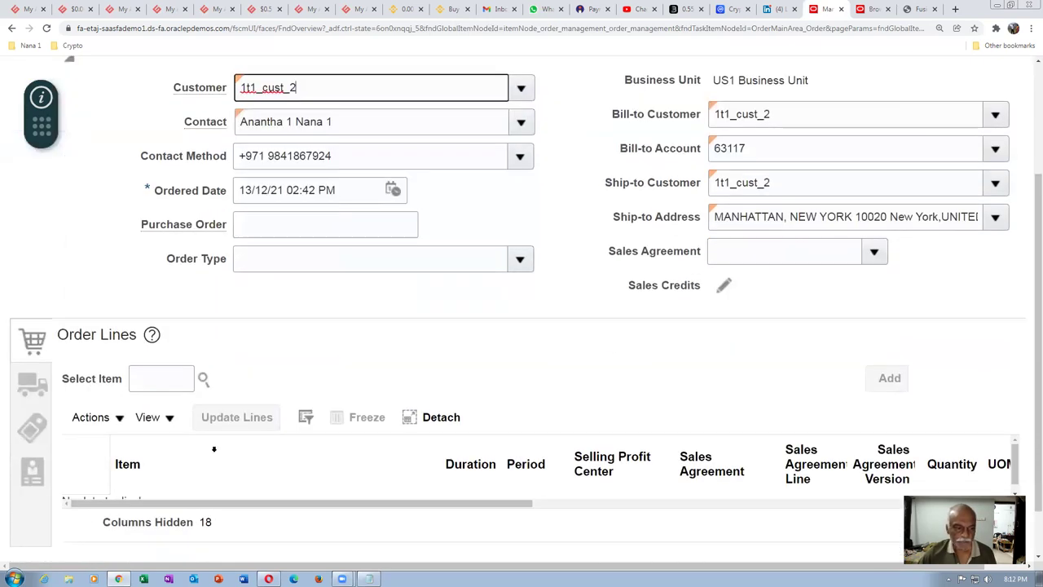
pyautogui.click(167, 373)
pyautogui.press('Tab')
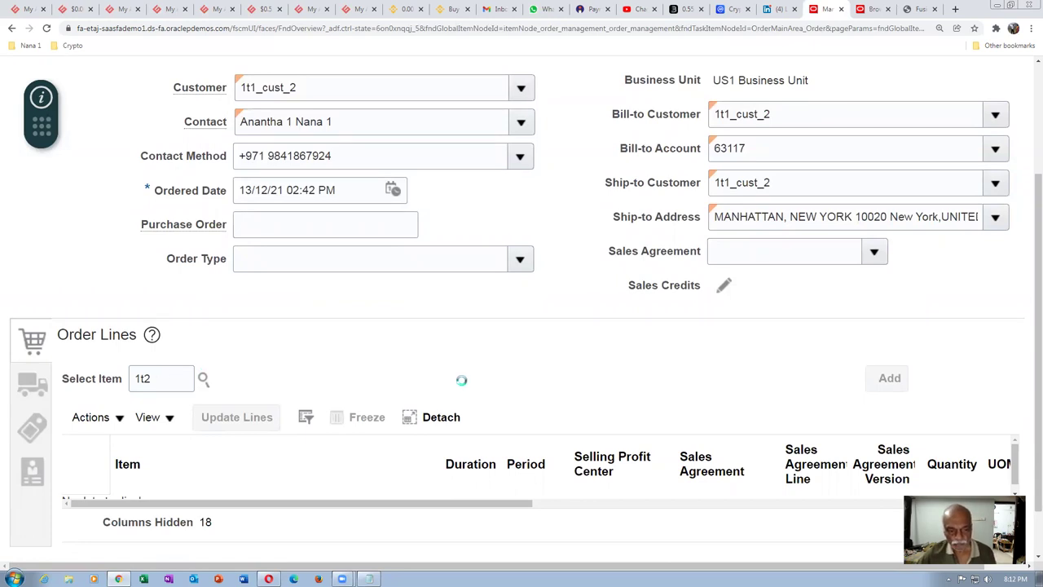
pyautogui.moveTo(408, 376); pyautogui.dragTo(438, 383)
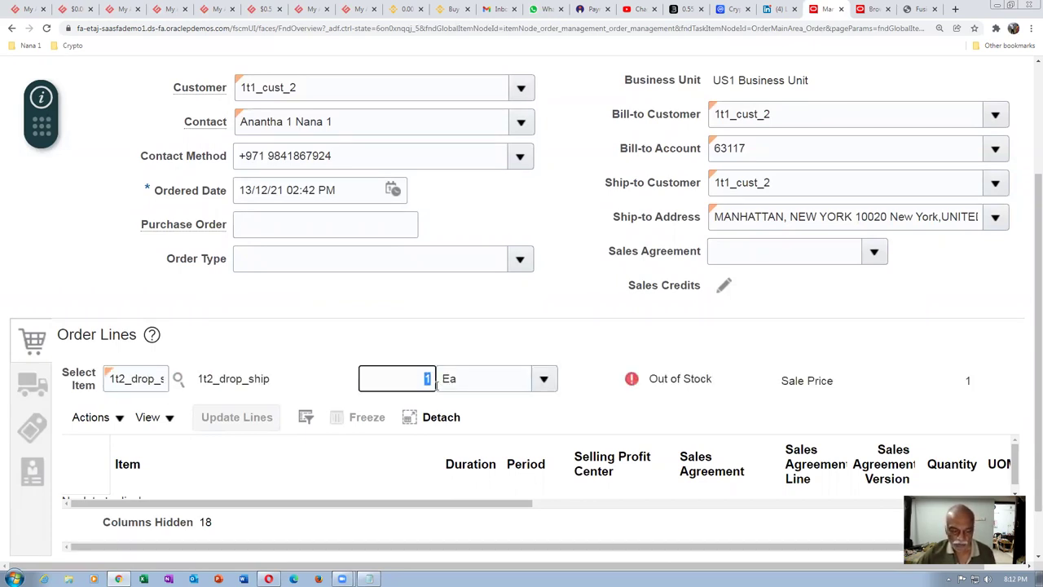
pyautogui.write('25')
pyautogui.press('Tab')
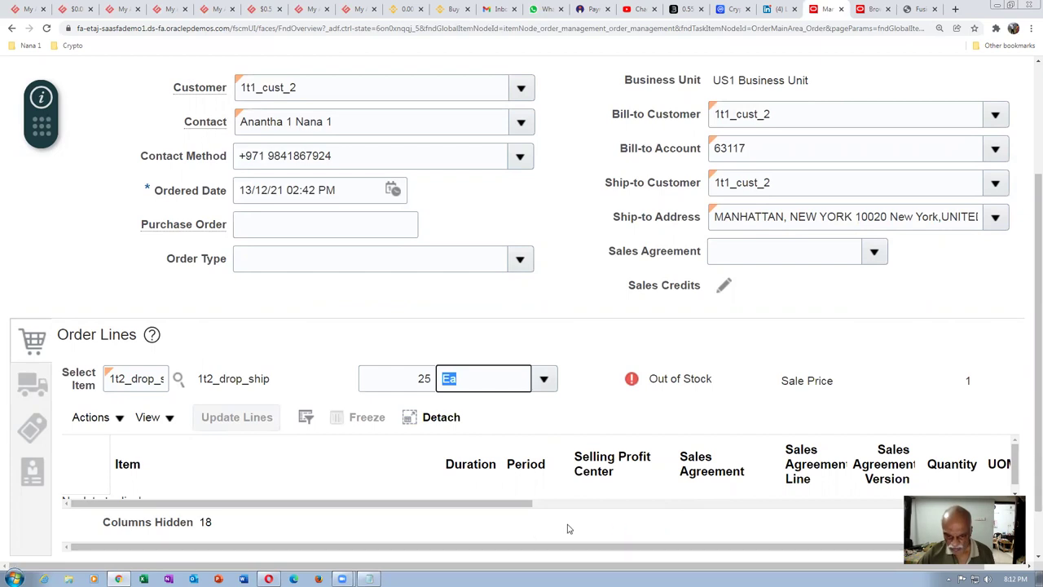
pyautogui.moveTo(562, 546); pyautogui.dragTo(663, 552)
pyautogui.click(1001, 380)
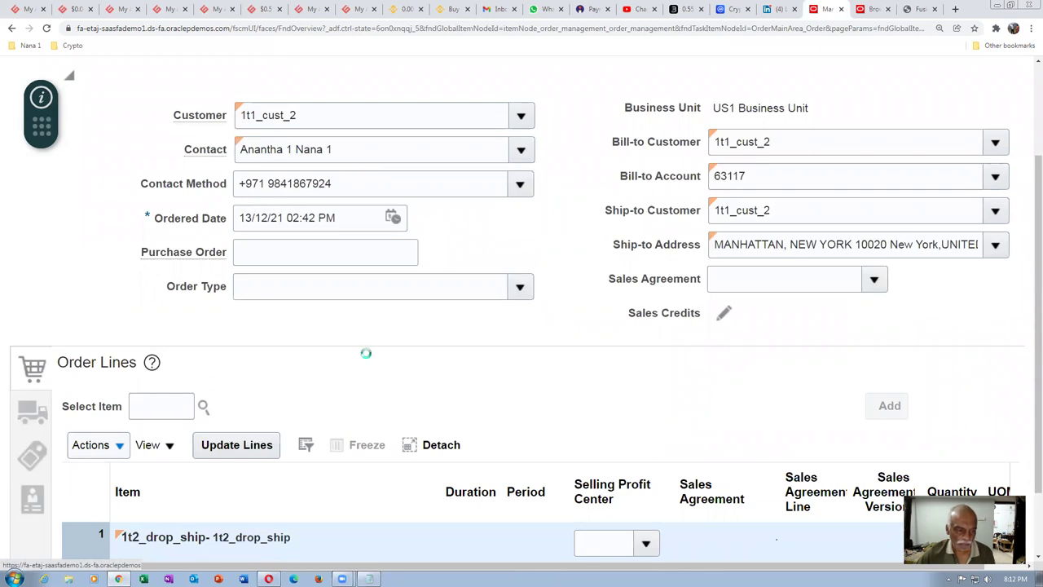
# - Give the line supplier ABC Consulting with site ABC US1, then submit the order
pyautogui.click(201, 415)
pyautogui.scroll(-2, 368, 380)
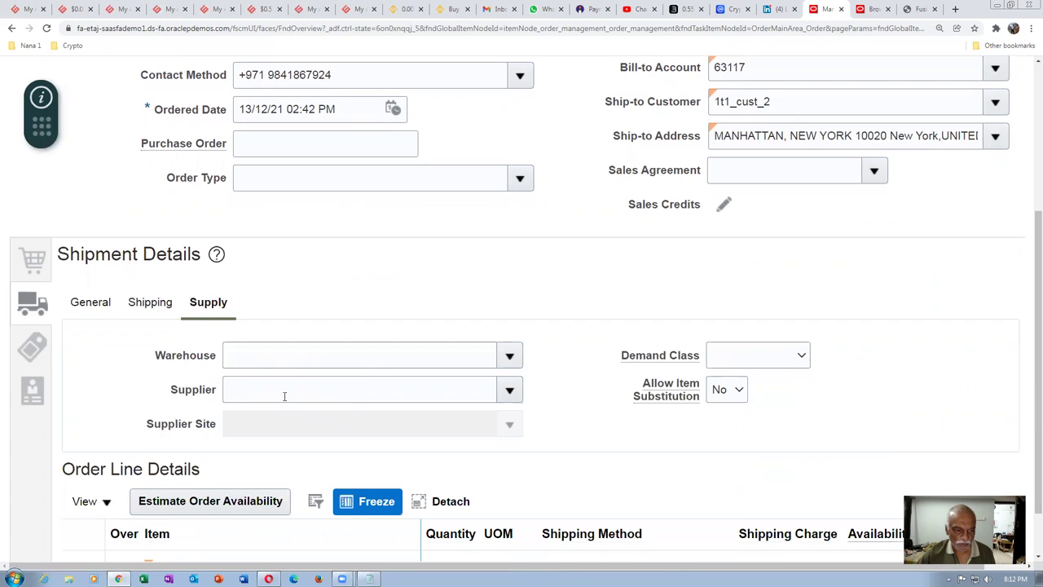
pyautogui.click(288, 396)
pyautogui.write('abc')
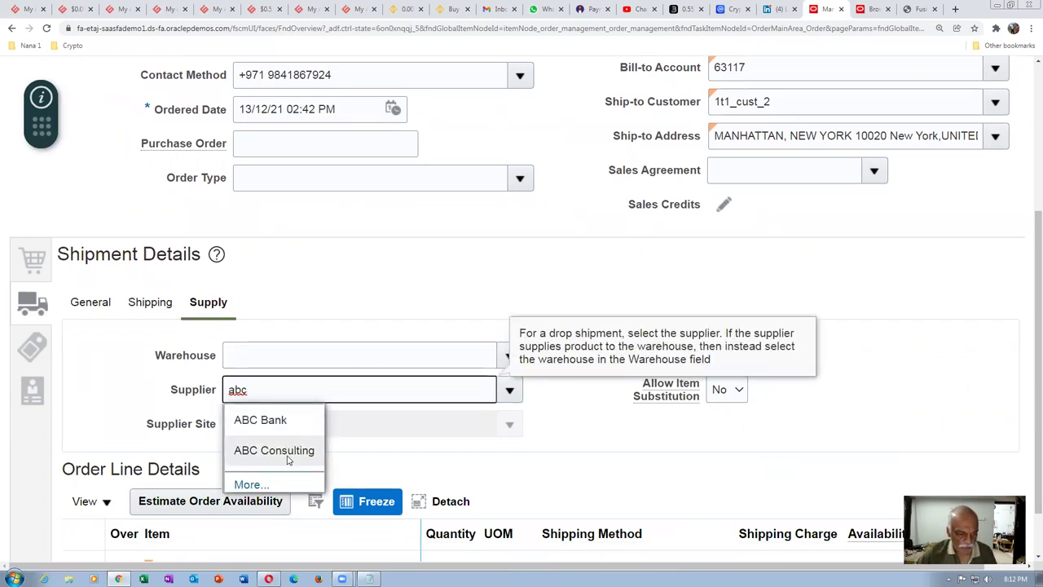
pyautogui.click(291, 450)
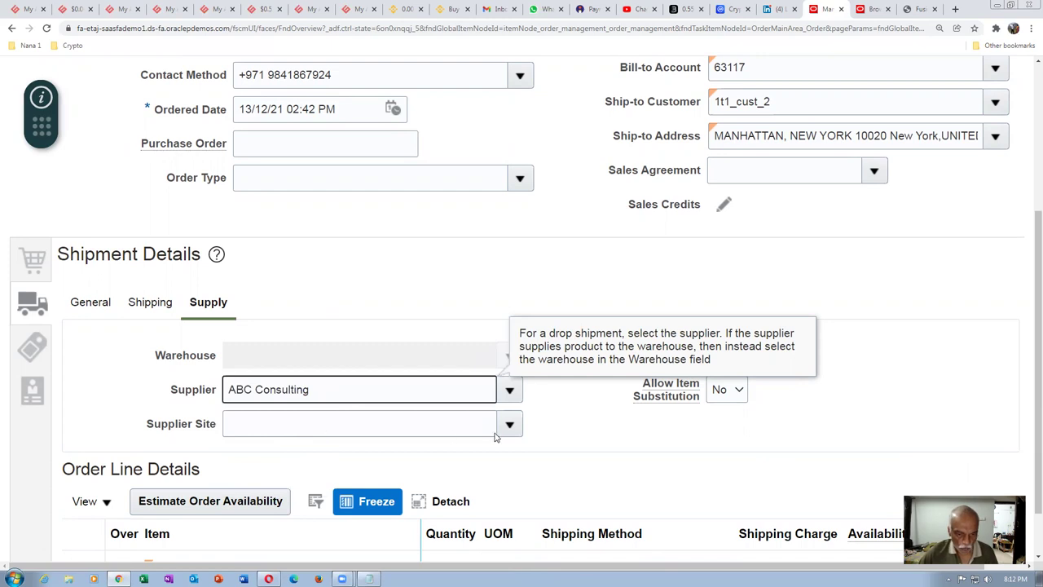
pyautogui.click(508, 423)
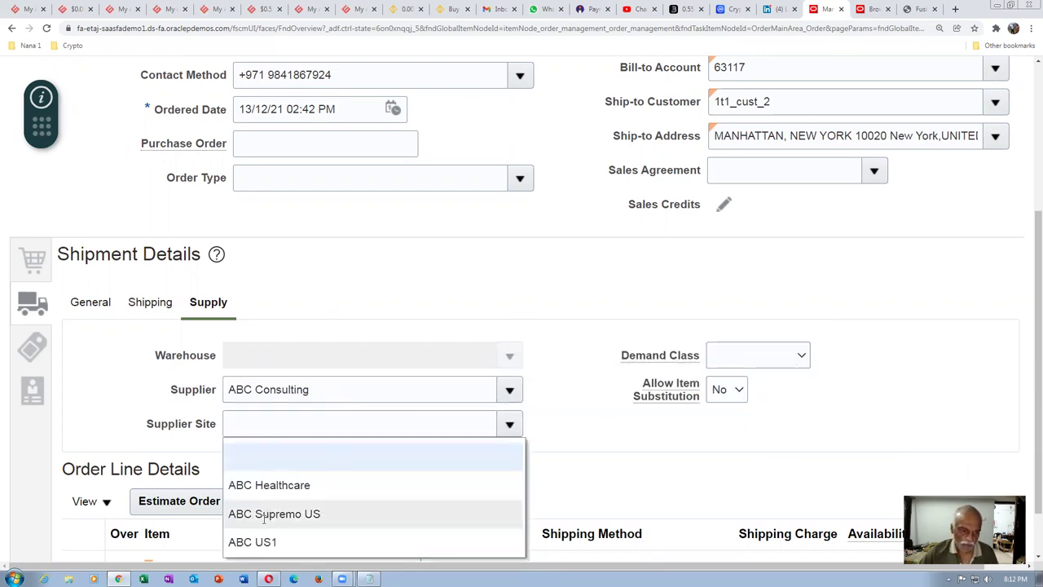
pyautogui.click(254, 542)
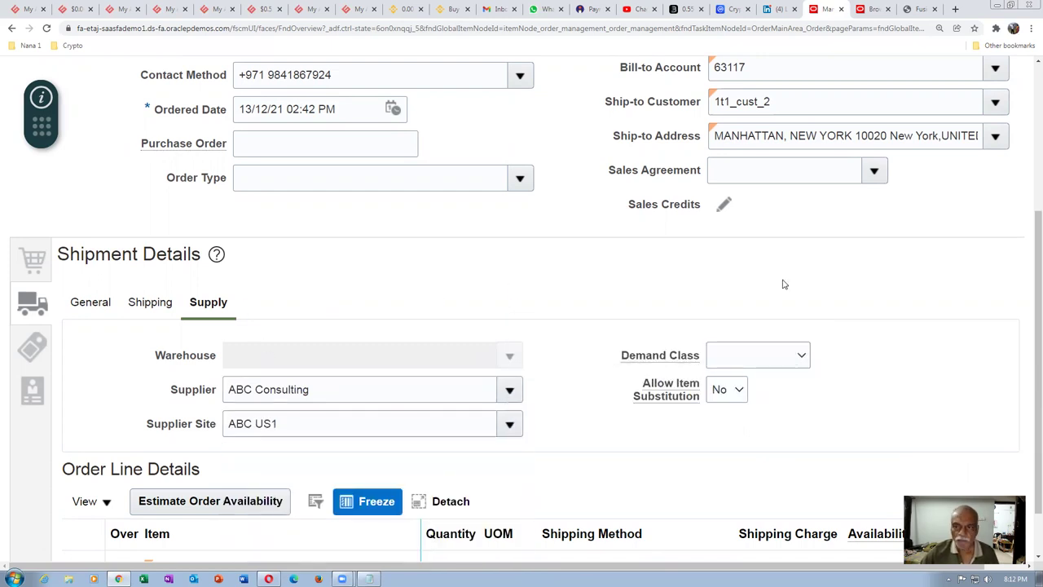
pyautogui.scroll(5, 782, 283)
pyautogui.click(930, 129)
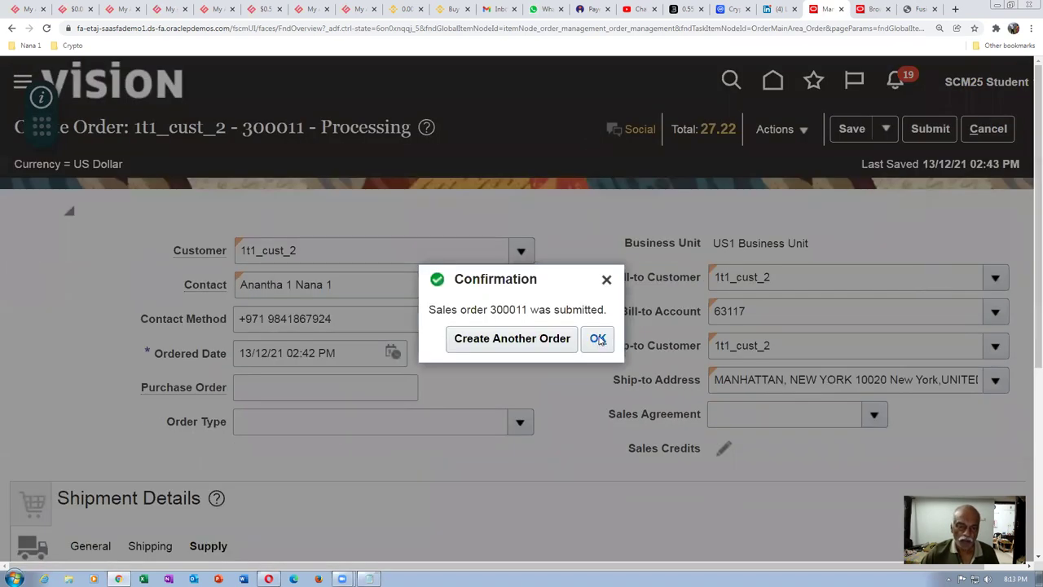
# - Acknowledge order 300011's submission and switch to its fulfillment view to reach the orchestration process
pyautogui.click(598, 339)
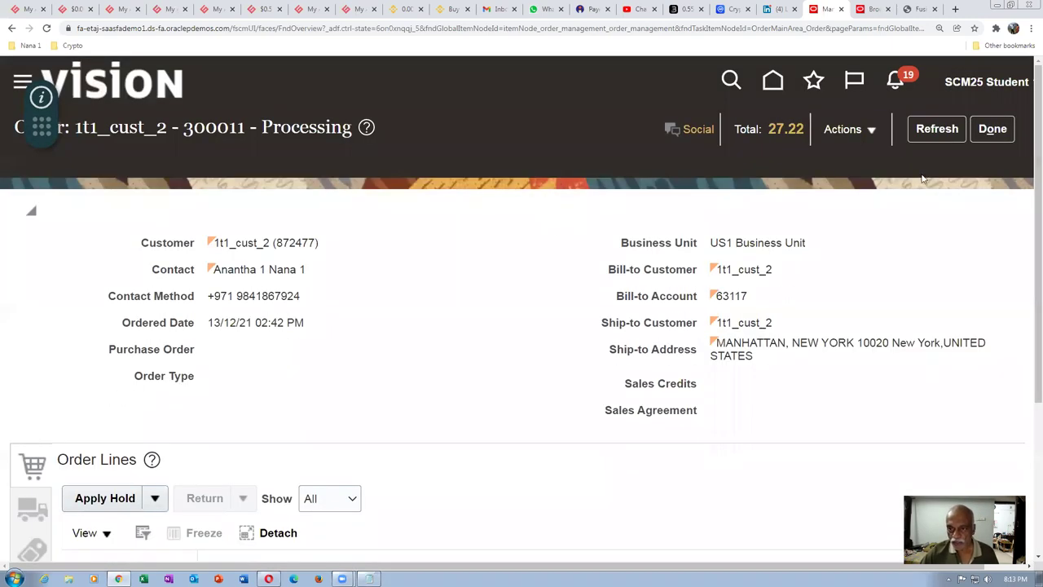
pyautogui.click(852, 135)
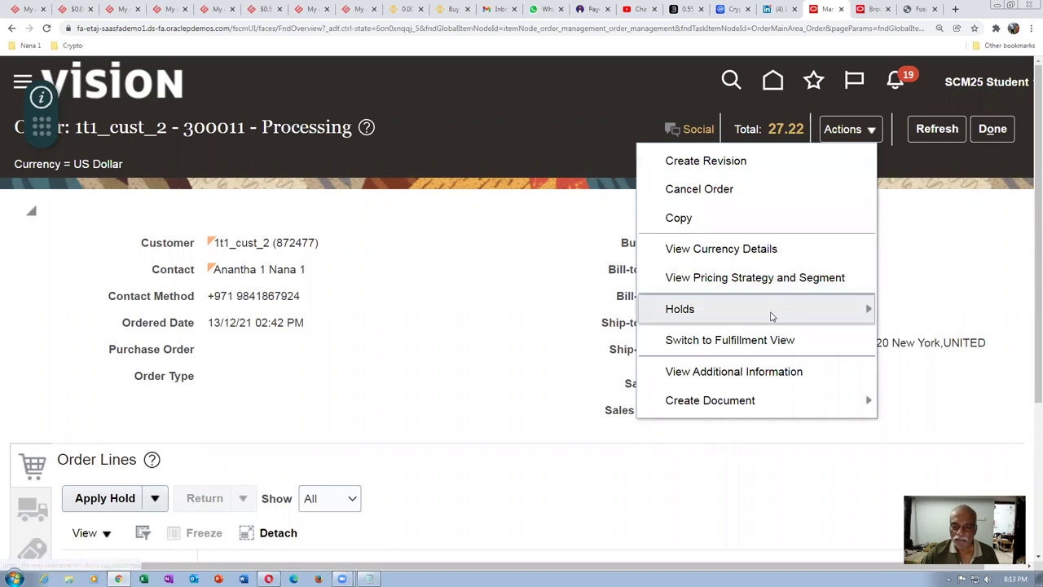
pyautogui.click(756, 341)
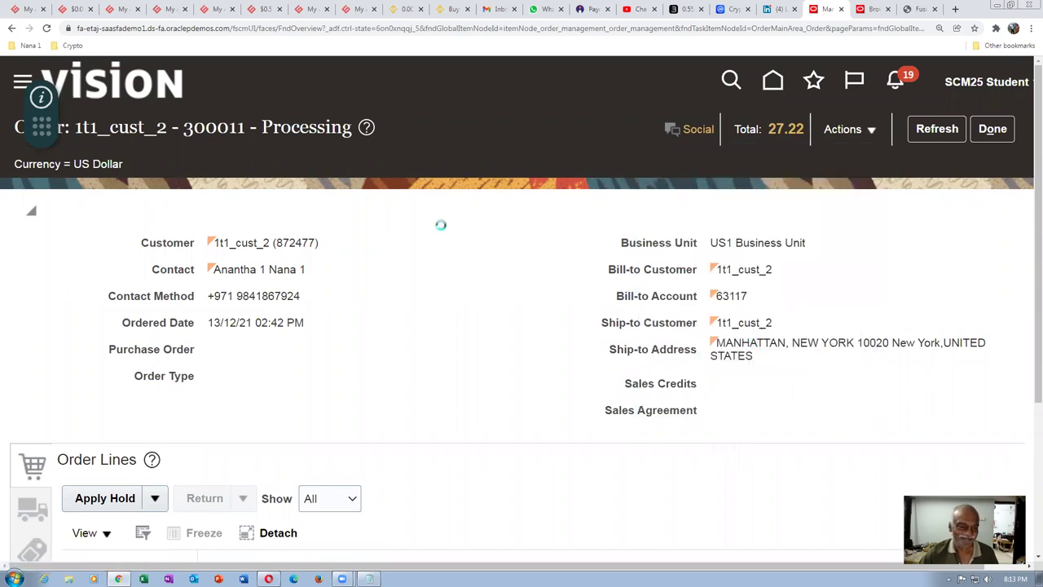
pyautogui.scroll(-3, 447, 227)
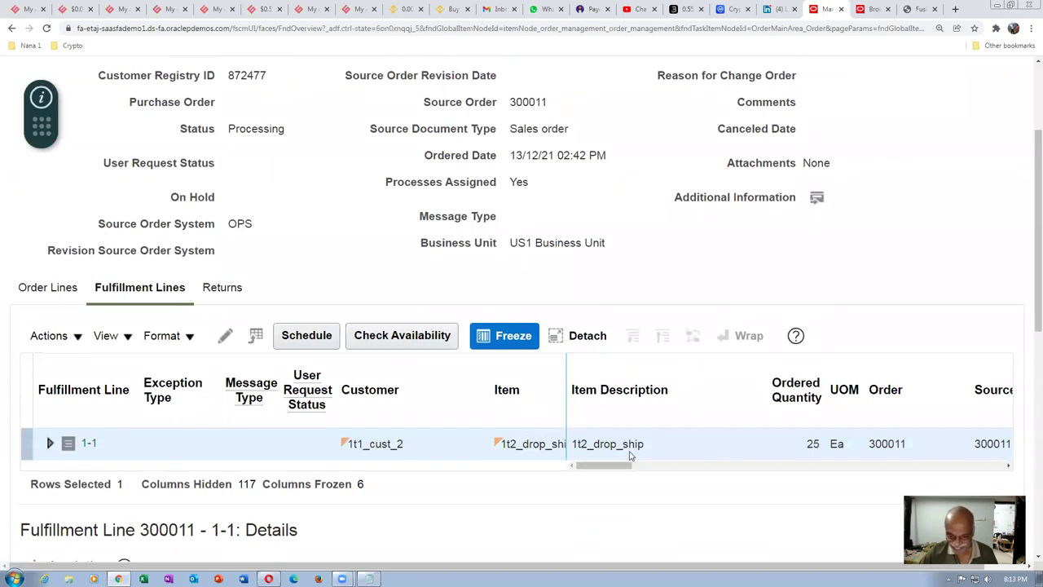
pyautogui.moveTo(601, 466); pyautogui.dragTo(683, 480)
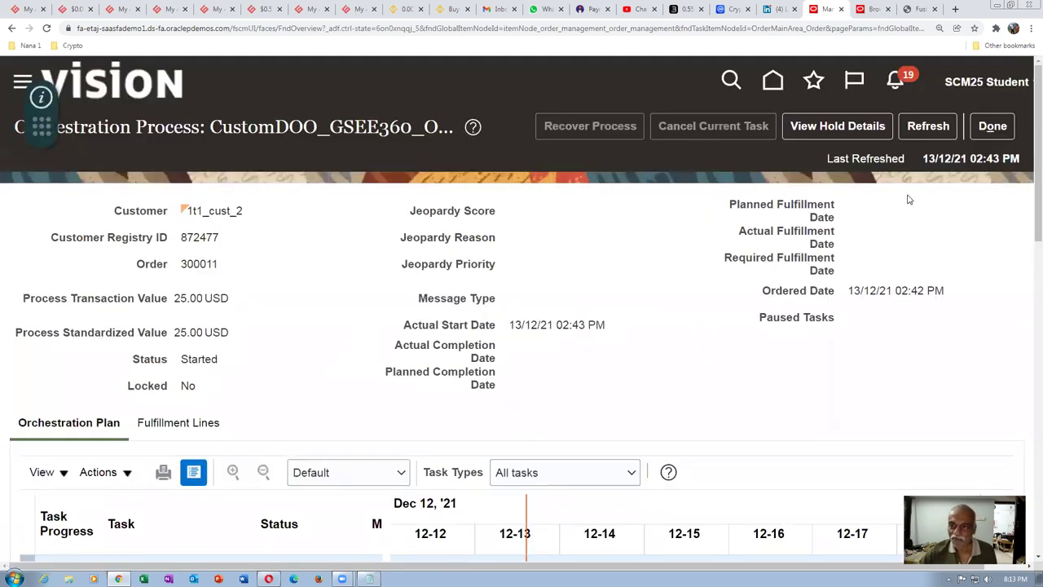
# - Keep refreshing order 300011's orchestration process until its status reads Requisition Created
pyautogui.click(933, 129)
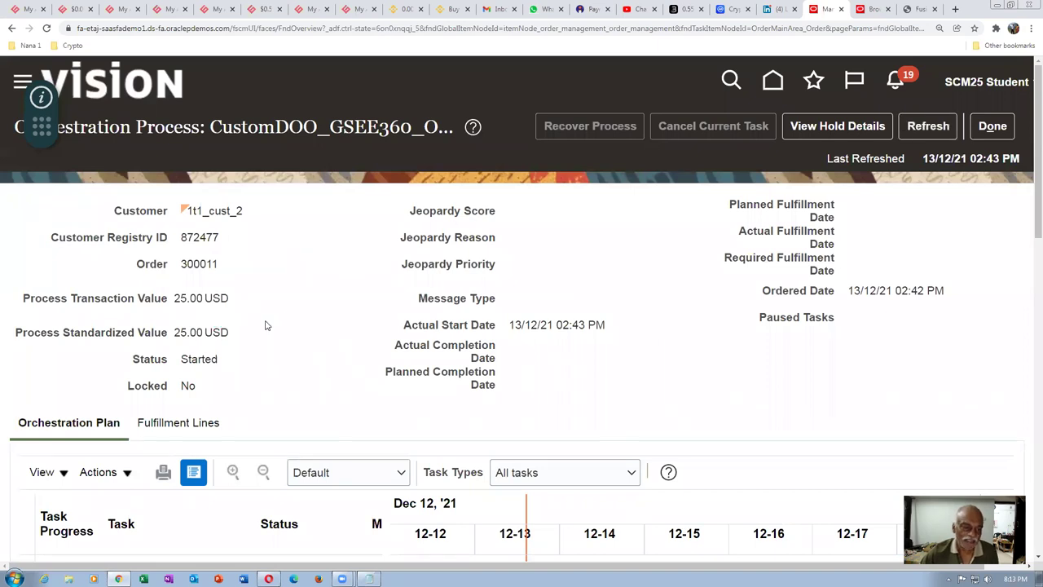
pyautogui.scroll(-2, 266, 325)
pyautogui.scroll(2, 265, 325)
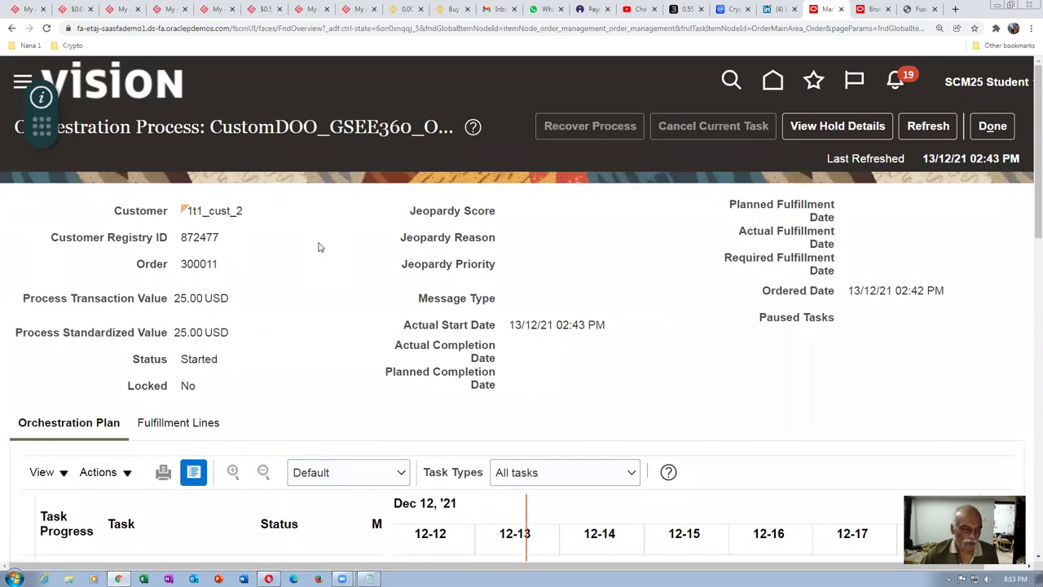
pyautogui.scroll(-2, 319, 247)
pyautogui.scroll(2, 321, 250)
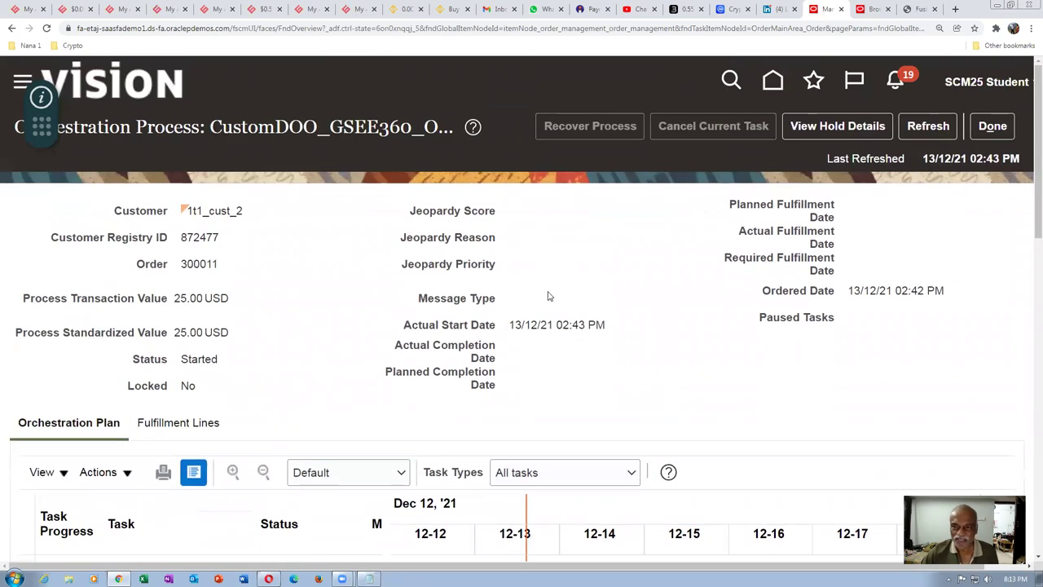
pyautogui.click(943, 129)
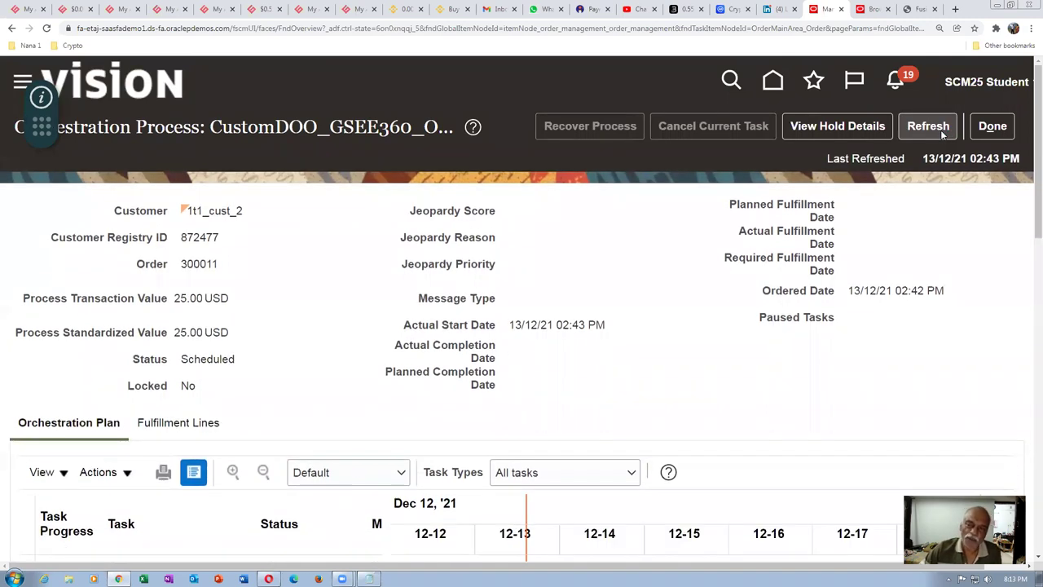
pyautogui.click(940, 130)
pyautogui.click(943, 132)
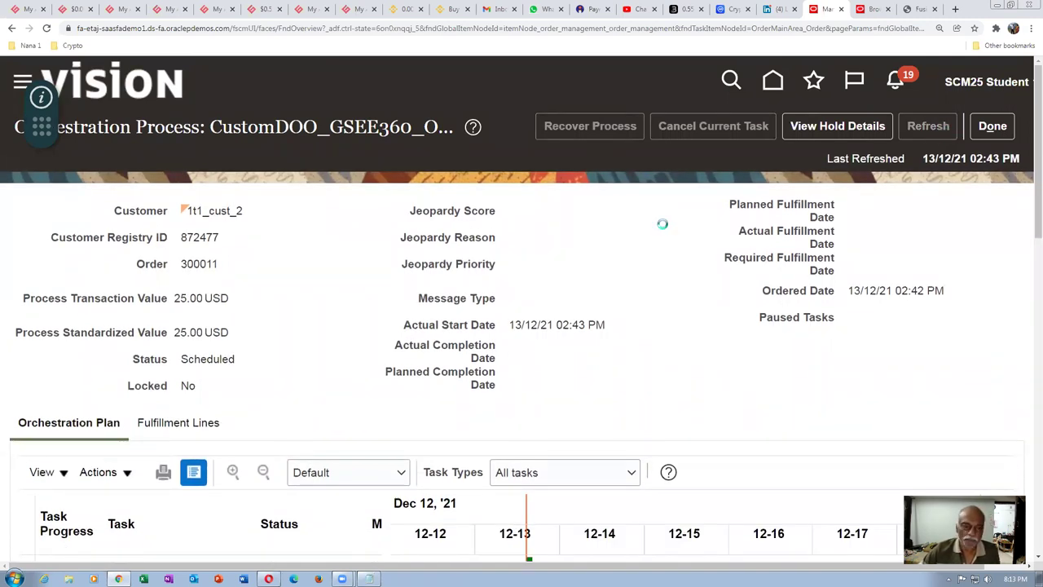
pyautogui.scroll(-2, 365, 305)
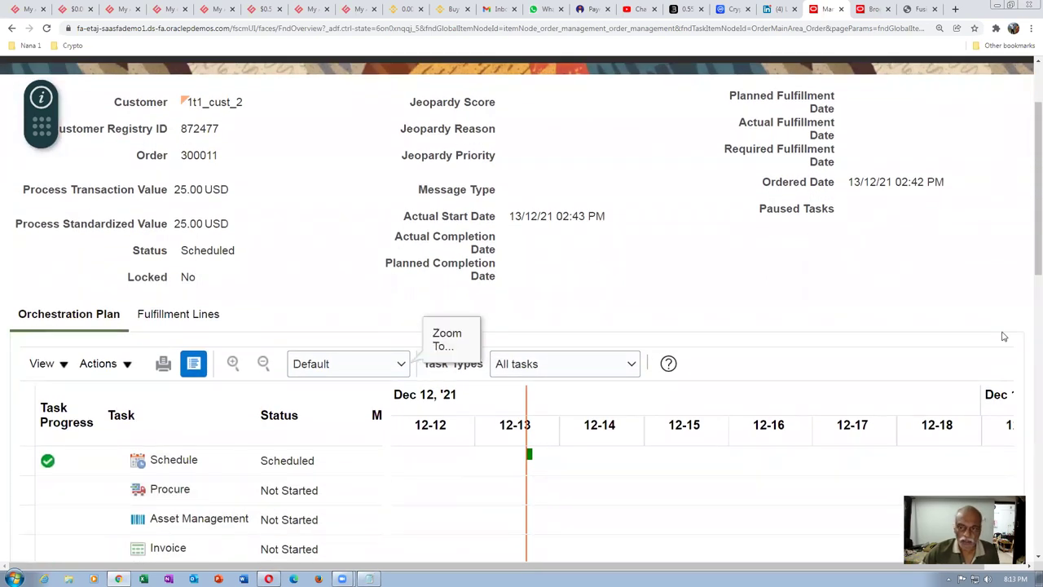
pyautogui.scroll(2, 1002, 334)
pyautogui.click(941, 129)
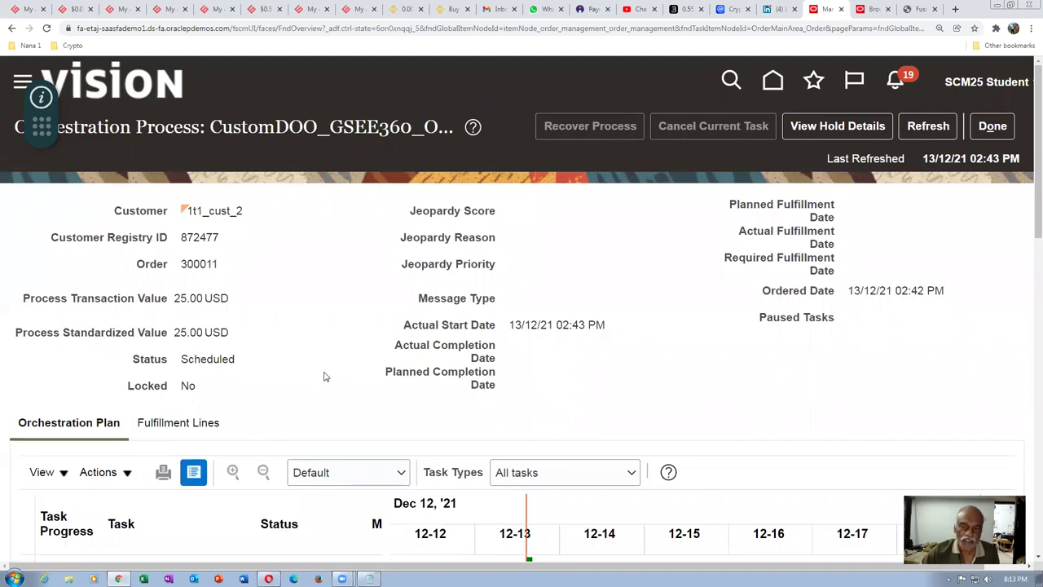
pyautogui.scroll(-2, 316, 381)
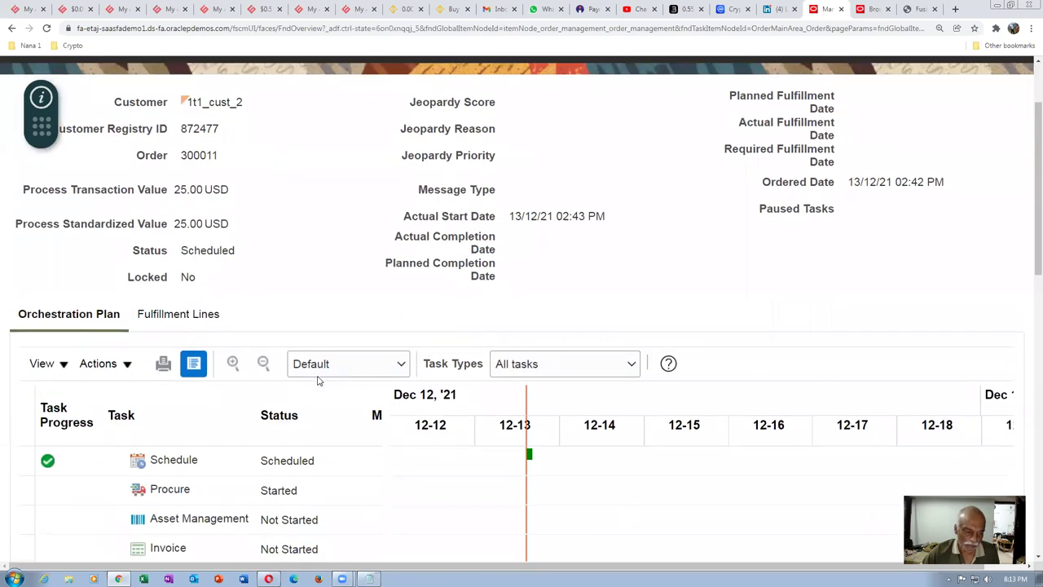
pyautogui.scroll(2, 893, 357)
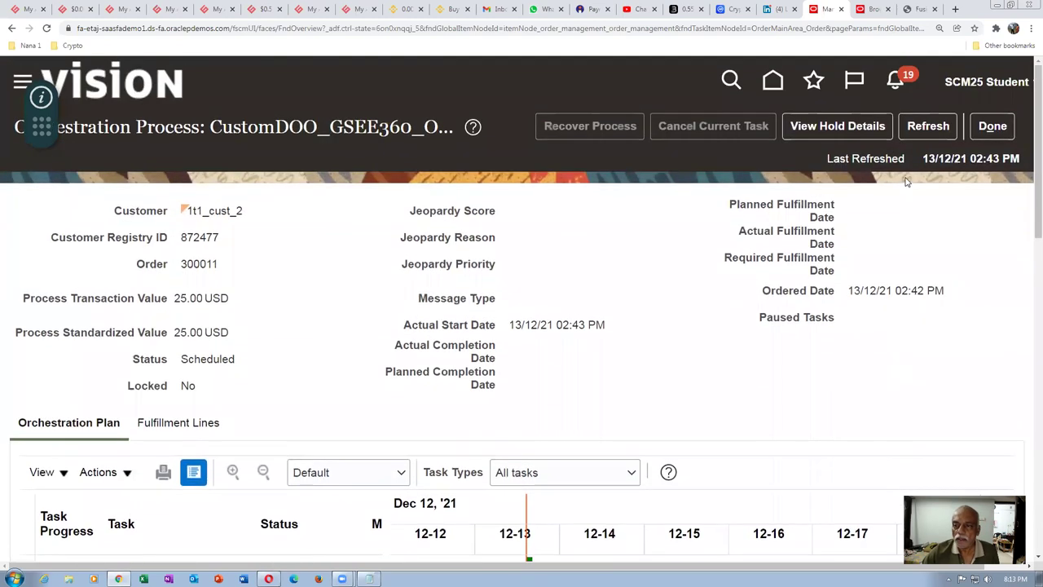
pyautogui.click(945, 128)
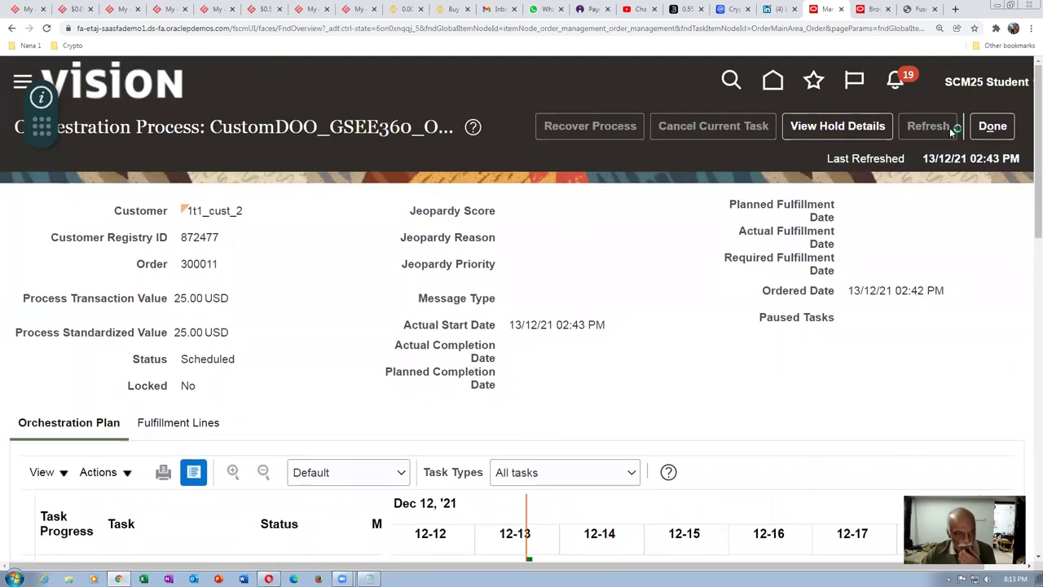
pyautogui.click(947, 129)
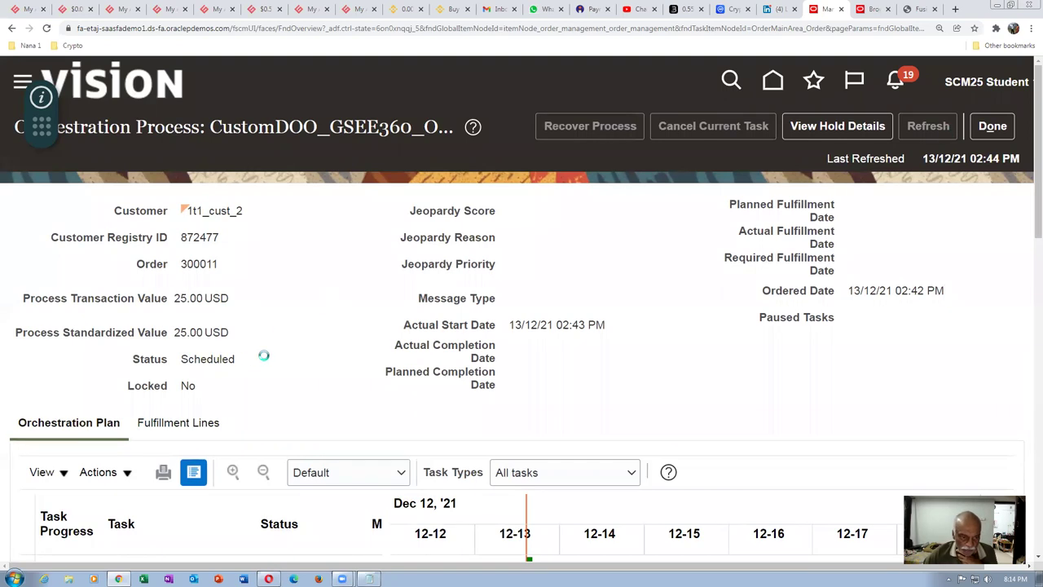
pyautogui.click(921, 131)
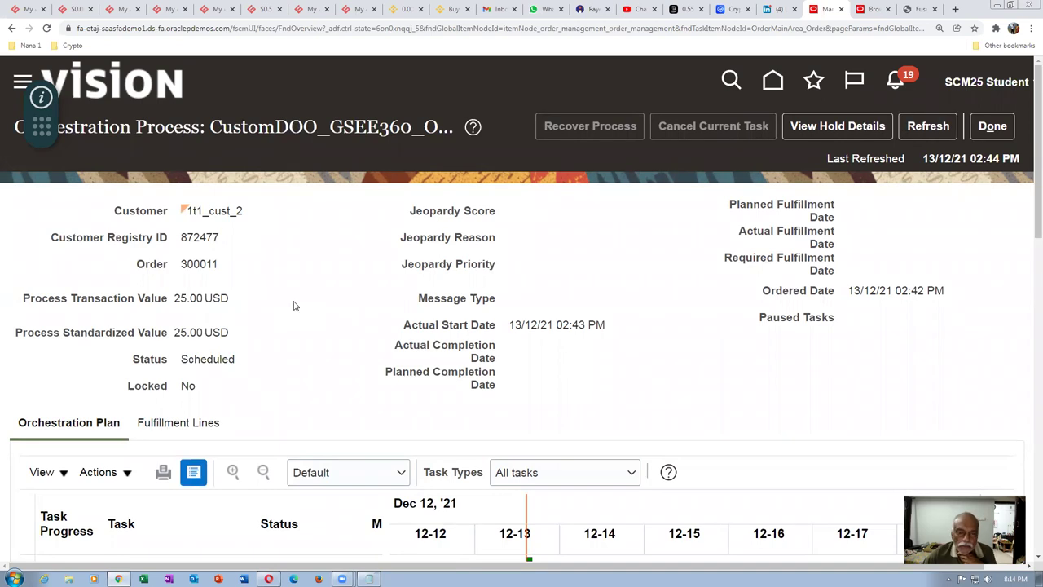
pyautogui.scroll(-3, 295, 306)
pyautogui.scroll(3, 309, 307)
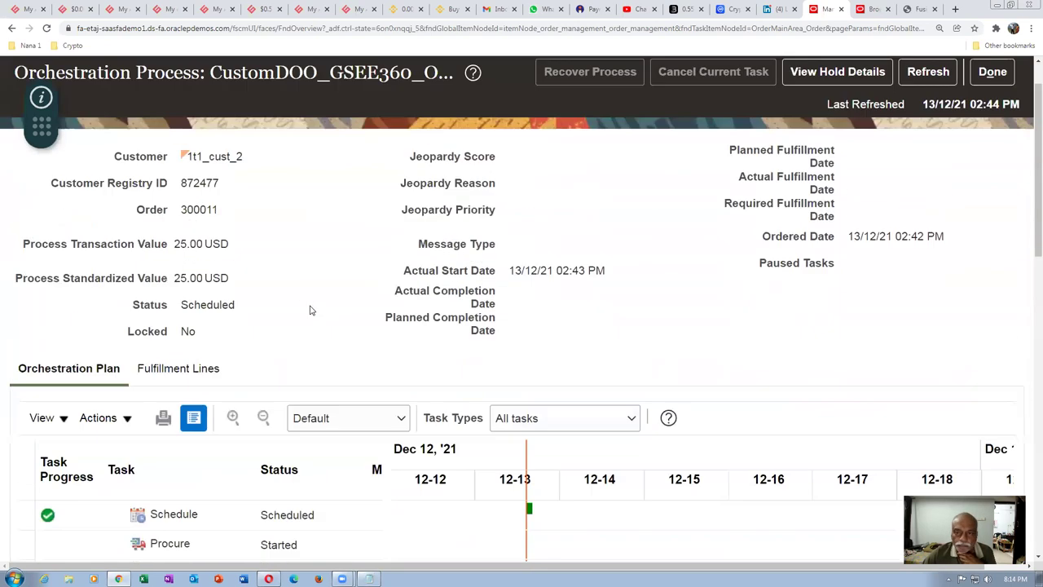
pyautogui.click(926, 127)
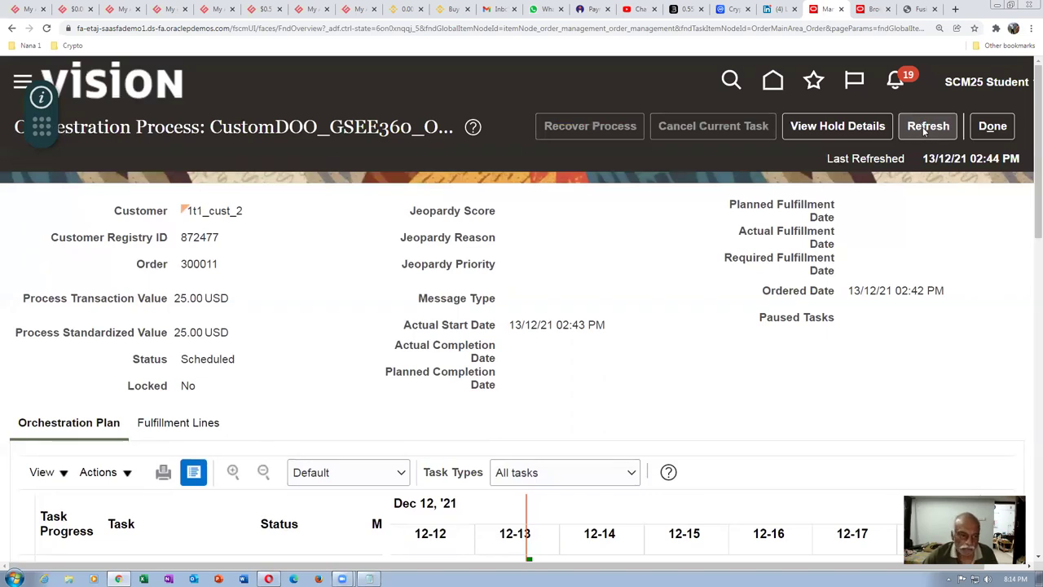
pyautogui.click(927, 129)
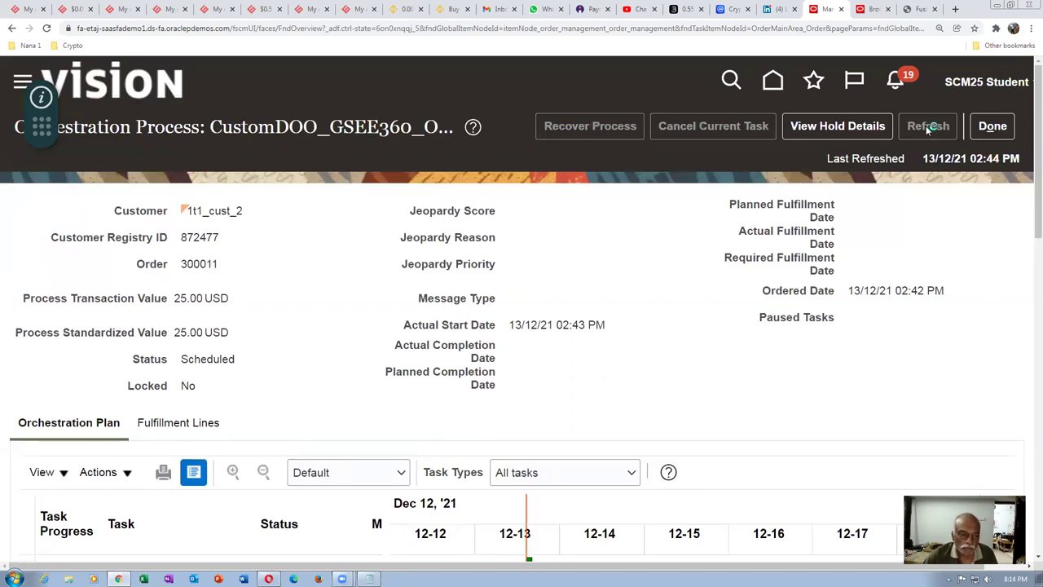
pyautogui.click(927, 128)
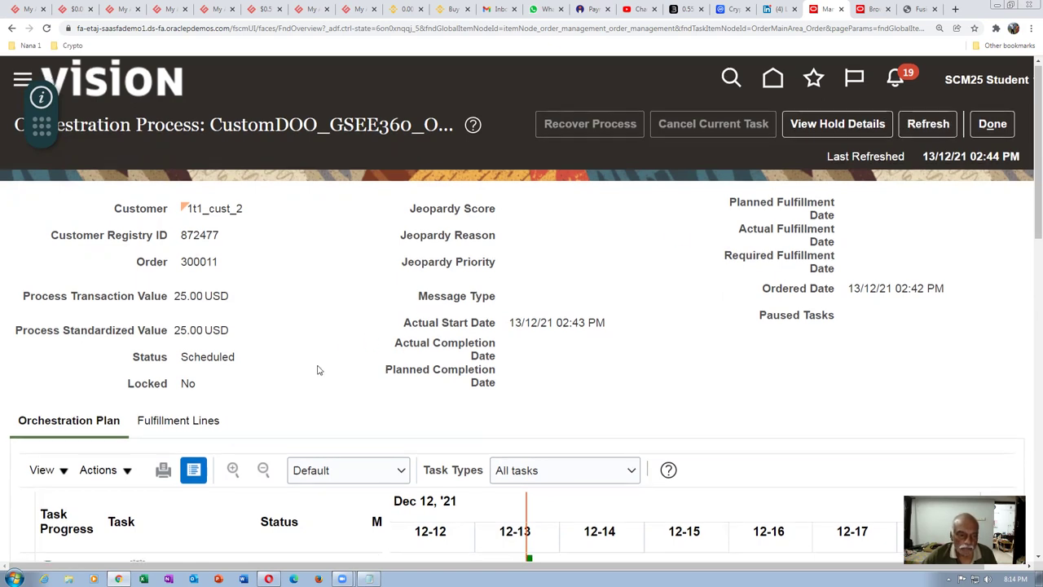
pyautogui.scroll(-2, 317, 369)
pyautogui.scroll(1, 319, 371)
pyautogui.scroll(1, 318, 370)
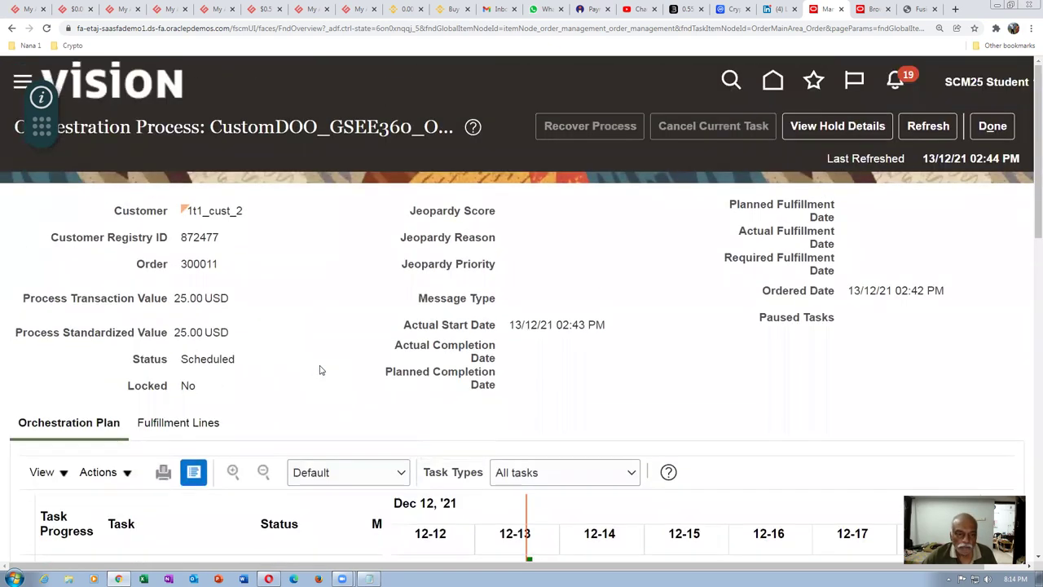
pyautogui.click(923, 128)
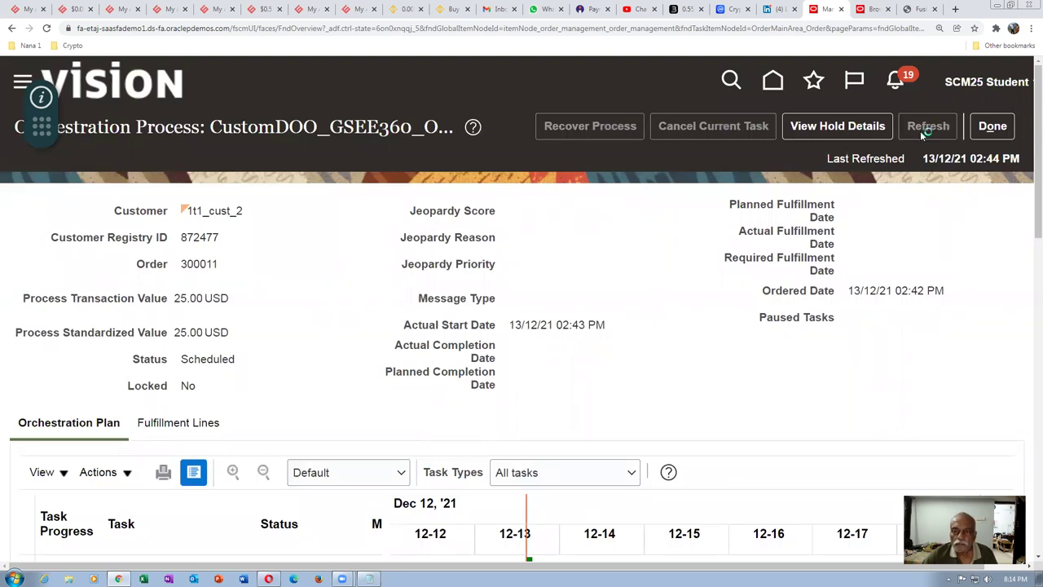
pyautogui.click(926, 128)
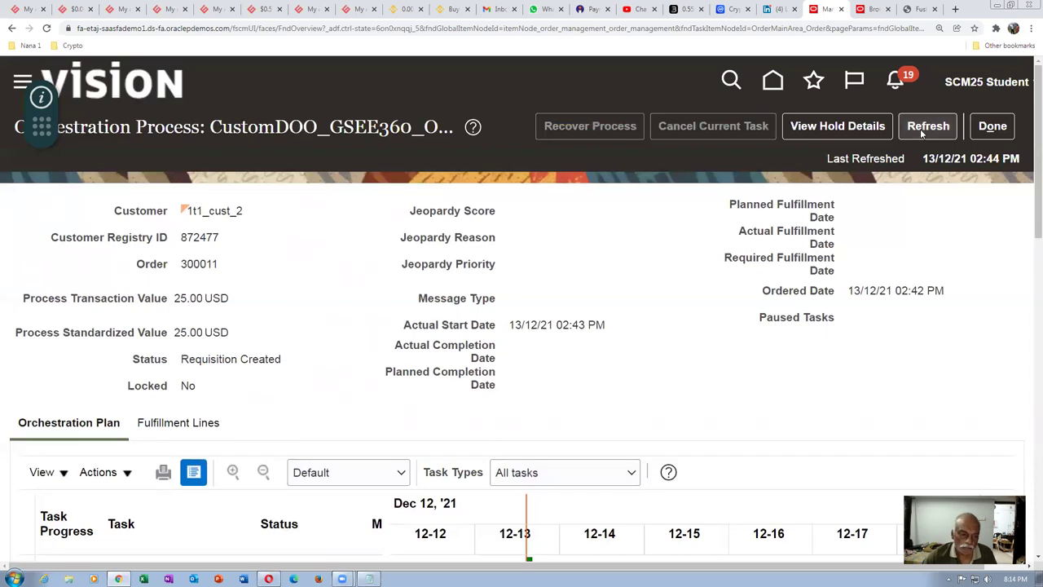
pyautogui.click(921, 131)
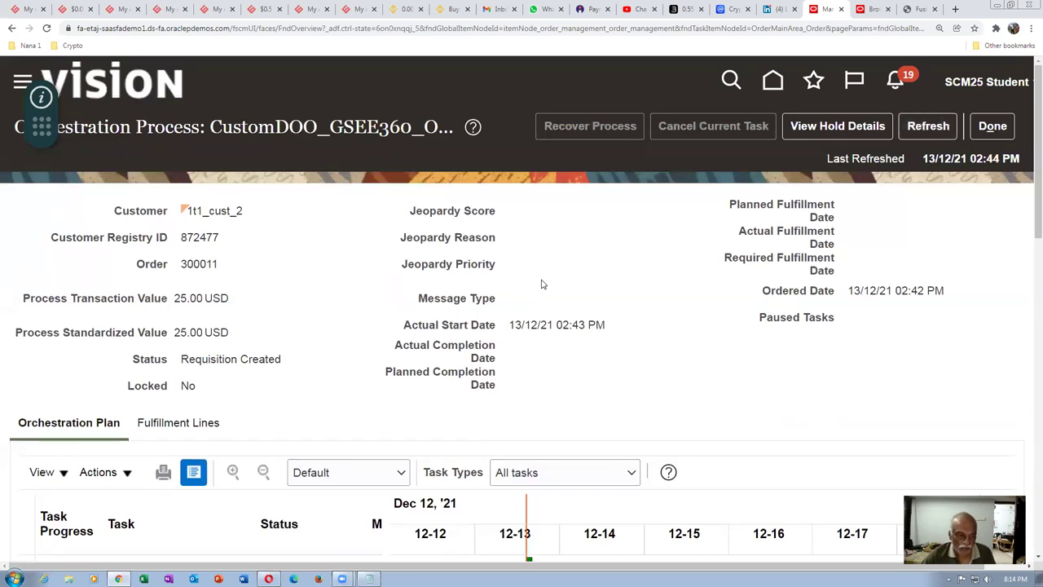
# - Highlight the Requisition Created status and view the order's fulfillment lines
pyautogui.moveTo(214, 363); pyautogui.dragTo(238, 365)
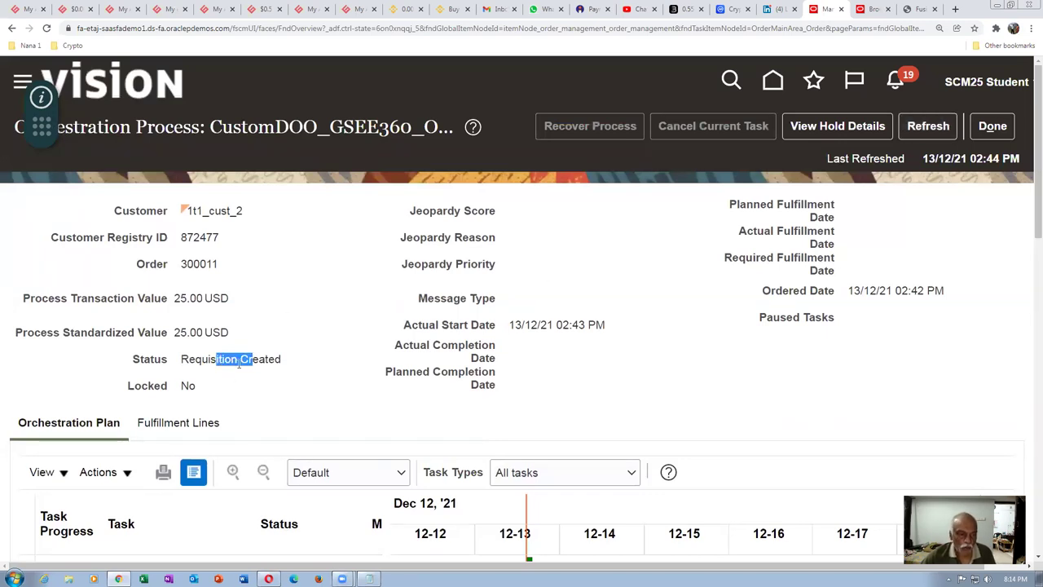
pyautogui.click(182, 424)
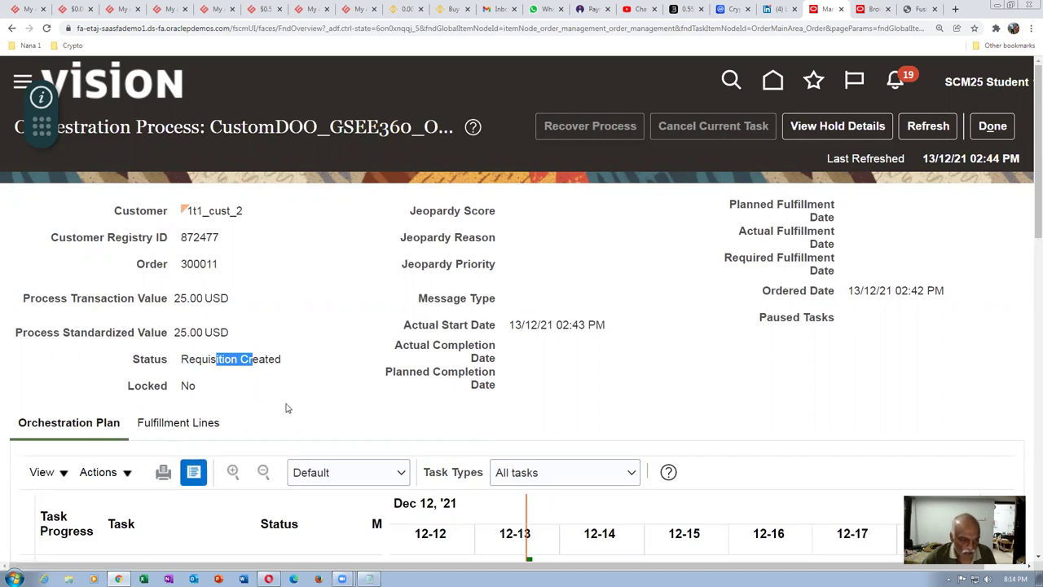
pyautogui.scroll(-4, 287, 407)
# - Confirm the fulfillment line's Drop Shipment section shows requisition 204109
pyautogui.scroll(-5, 287, 409)
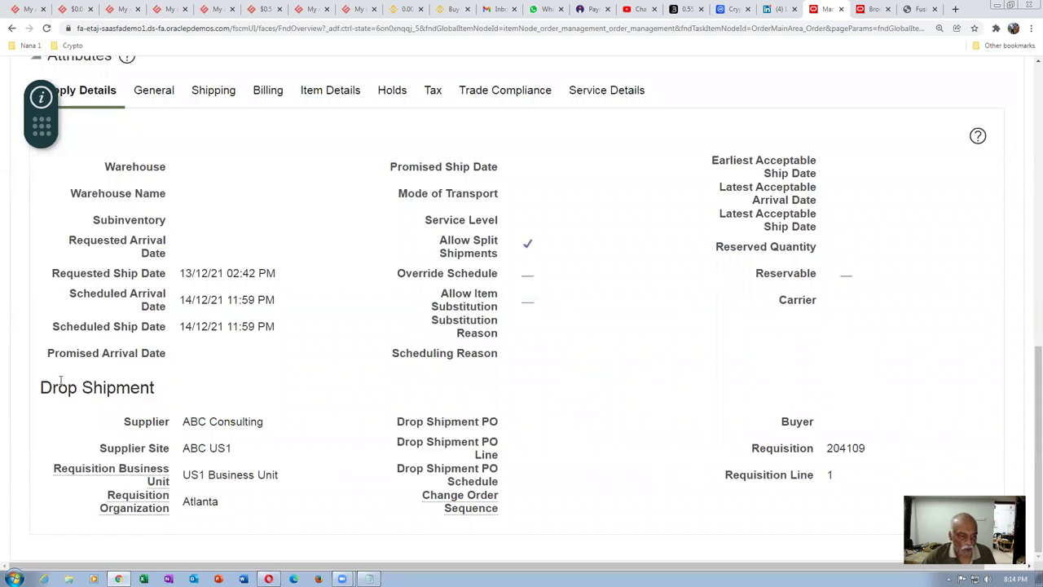
pyautogui.moveTo(50, 389); pyautogui.dragTo(110, 390)
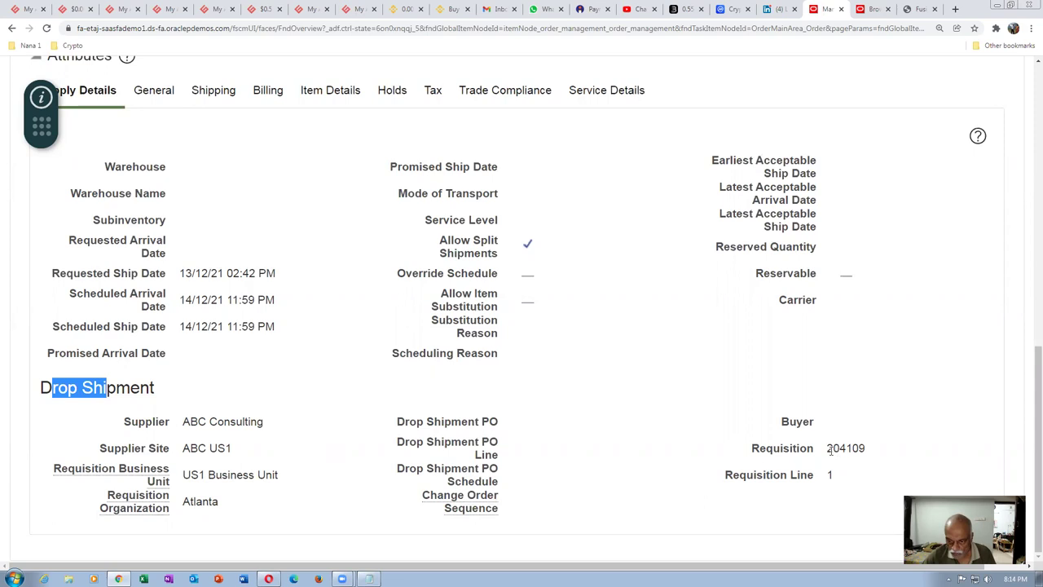
pyautogui.moveTo(826, 447); pyautogui.dragTo(861, 449)
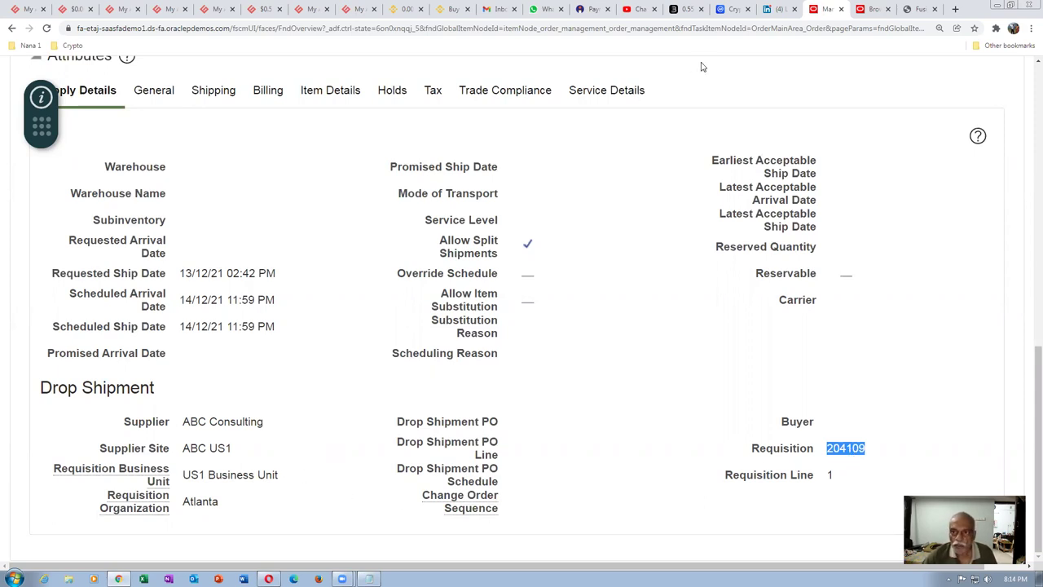
# - Refresh the orchestration plan to see Procure at Requisition Created, then return to Browse Items
pyautogui.scroll(10, 307, 298)
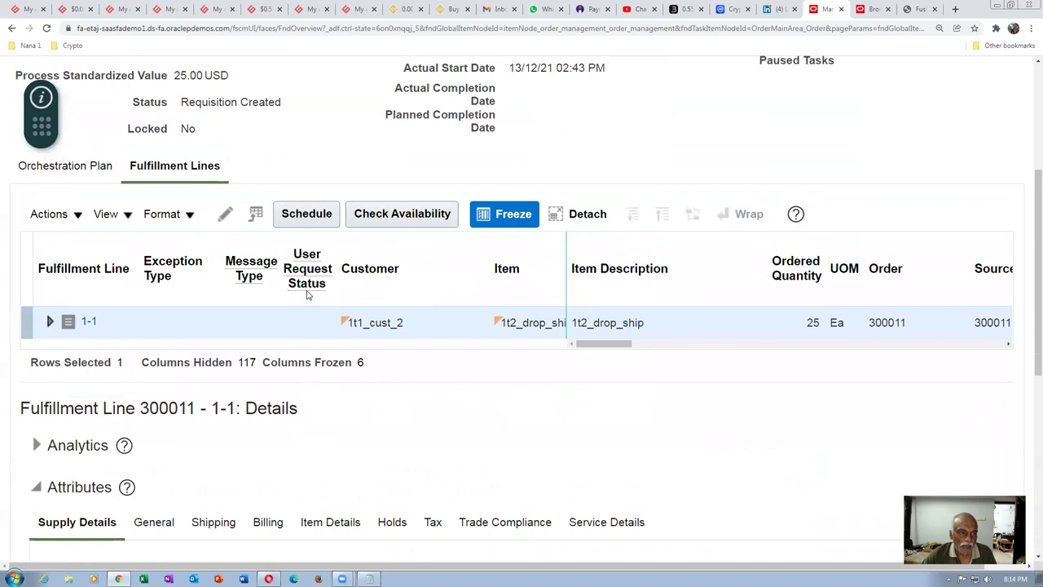
pyautogui.click(44, 332)
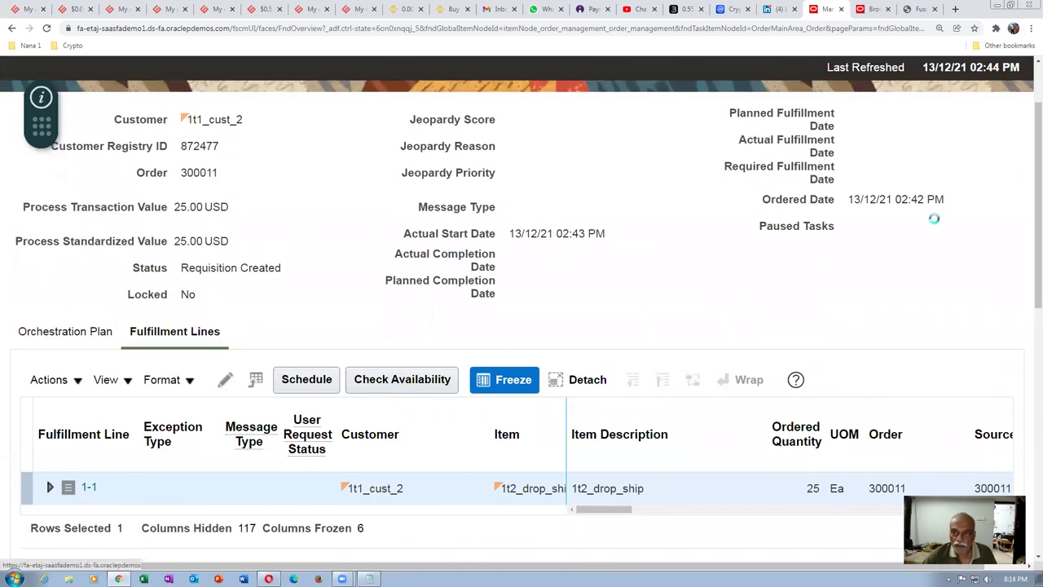
pyautogui.scroll(2, 914, 229)
pyautogui.click(929, 128)
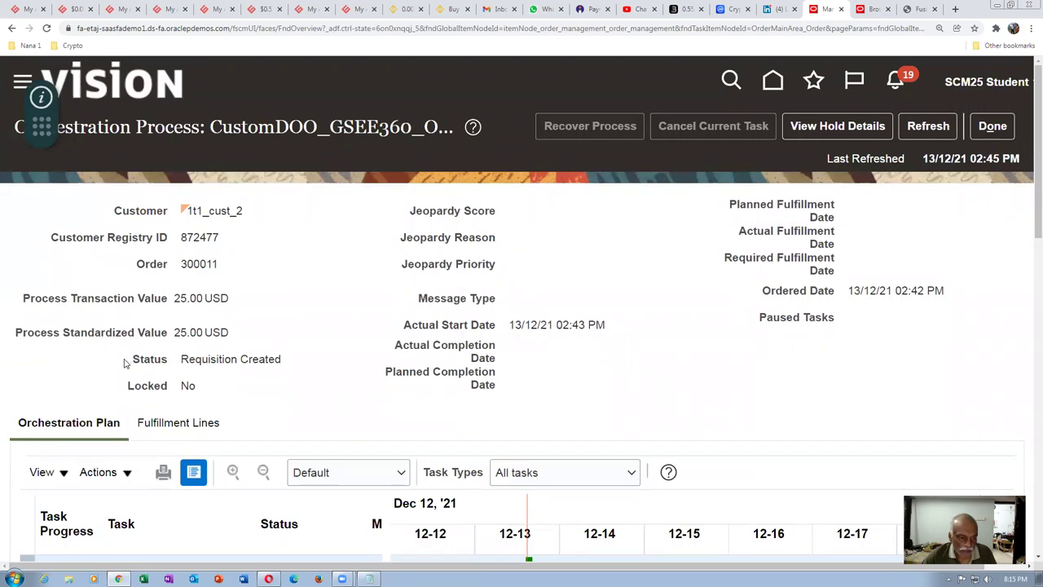
pyautogui.scroll(-2, 128, 366)
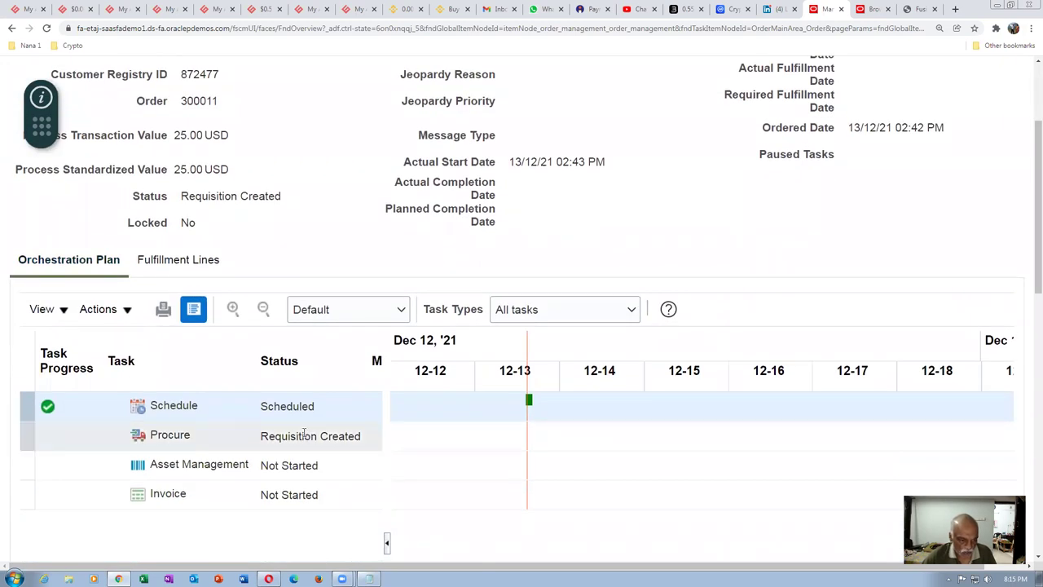
pyautogui.click(871, 9)
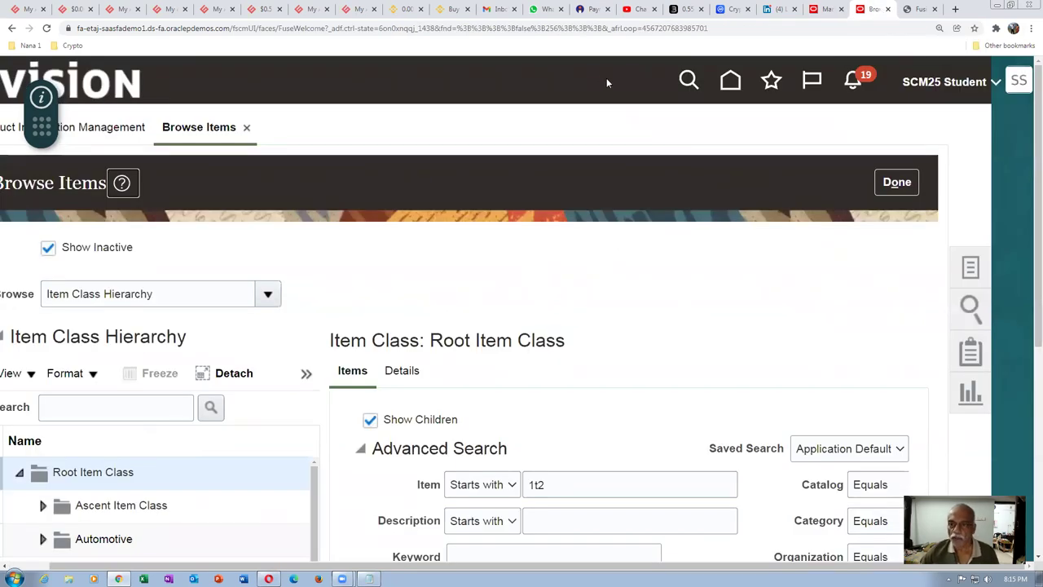
# - Leave Browse Items and reach Process Requisitions through the Procurement Purchase Orders work area
pyautogui.click(896, 183)
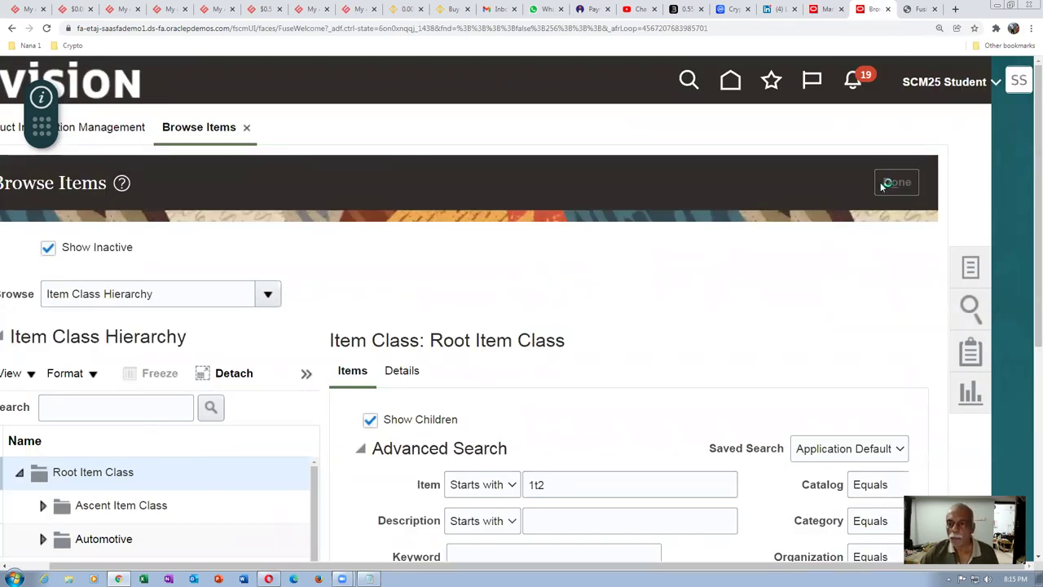
pyautogui.click(722, 82)
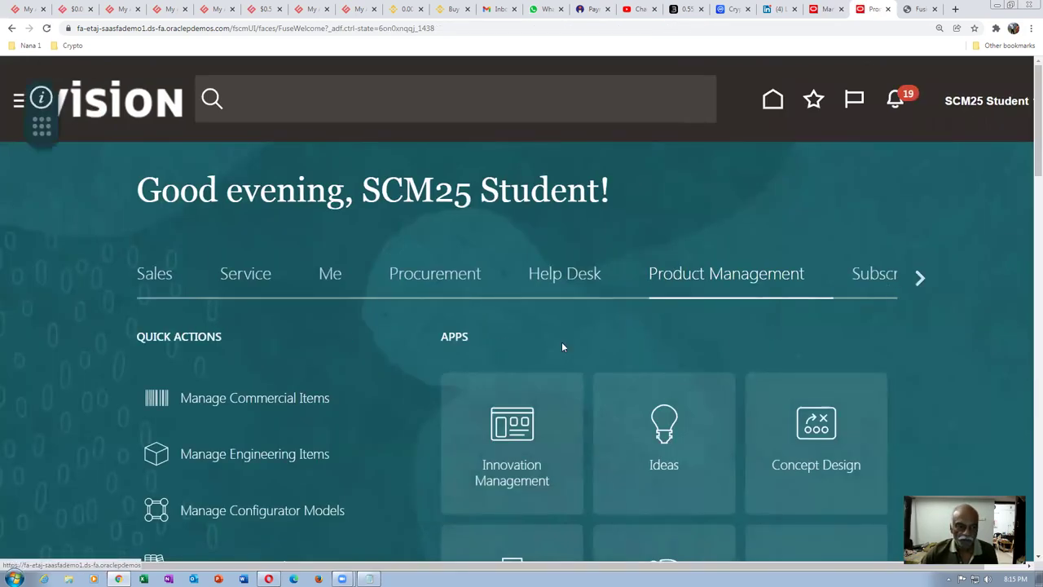
pyautogui.click(921, 278)
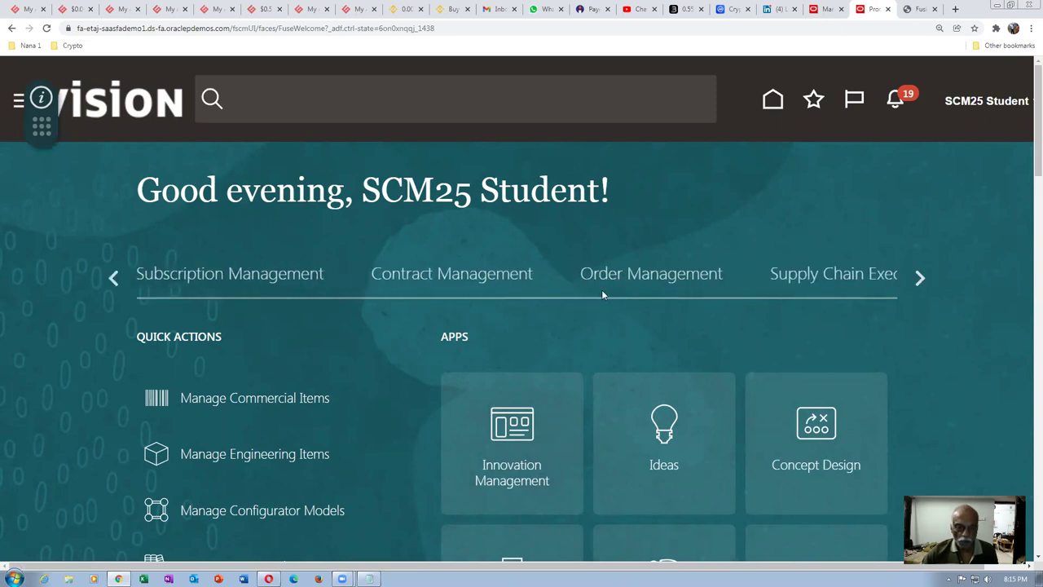
pyautogui.click(111, 277)
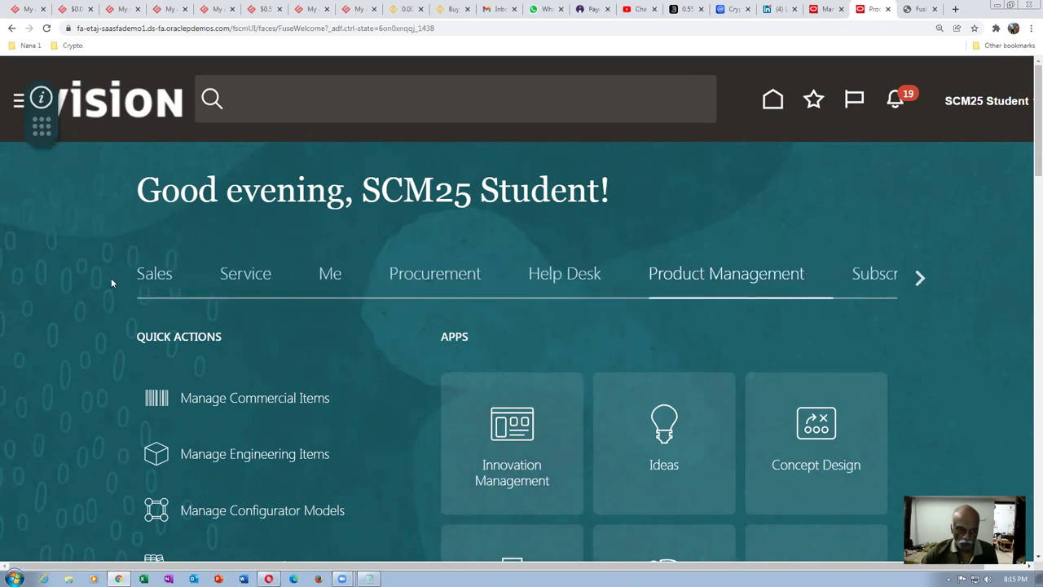
pyautogui.click(412, 273)
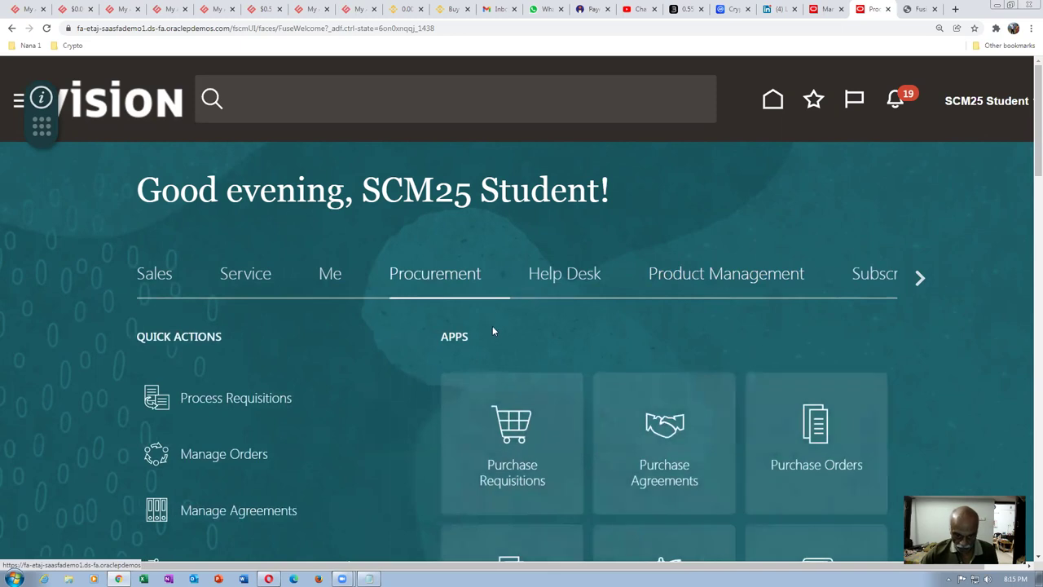
pyautogui.click(795, 396)
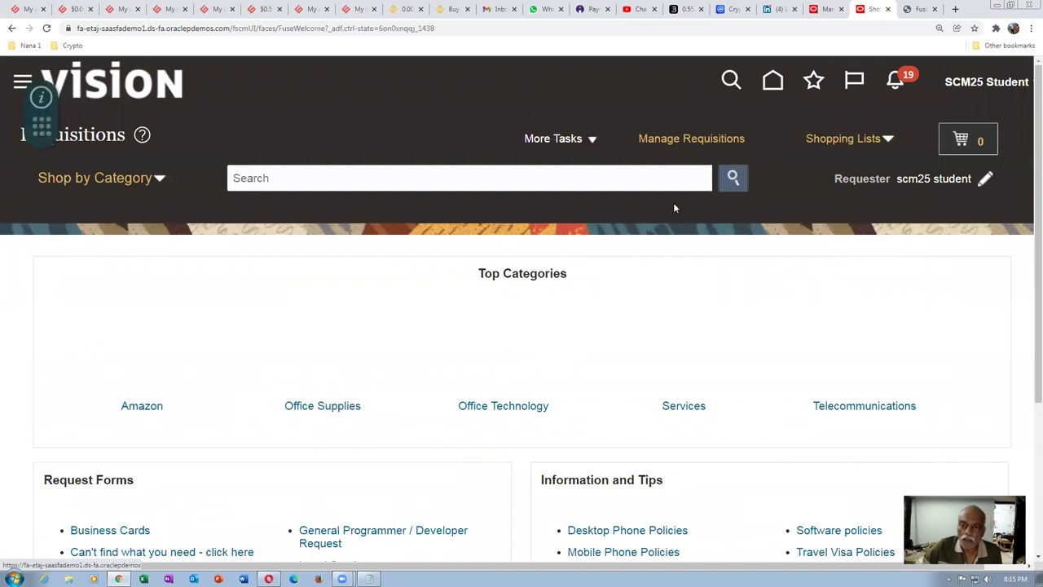
pyautogui.click(773, 80)
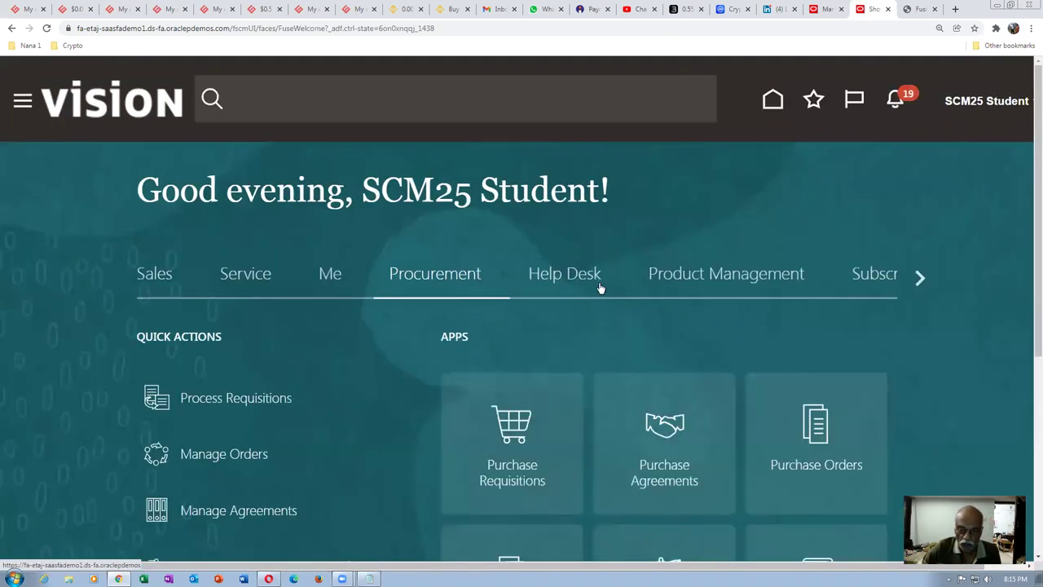
pyautogui.click(809, 424)
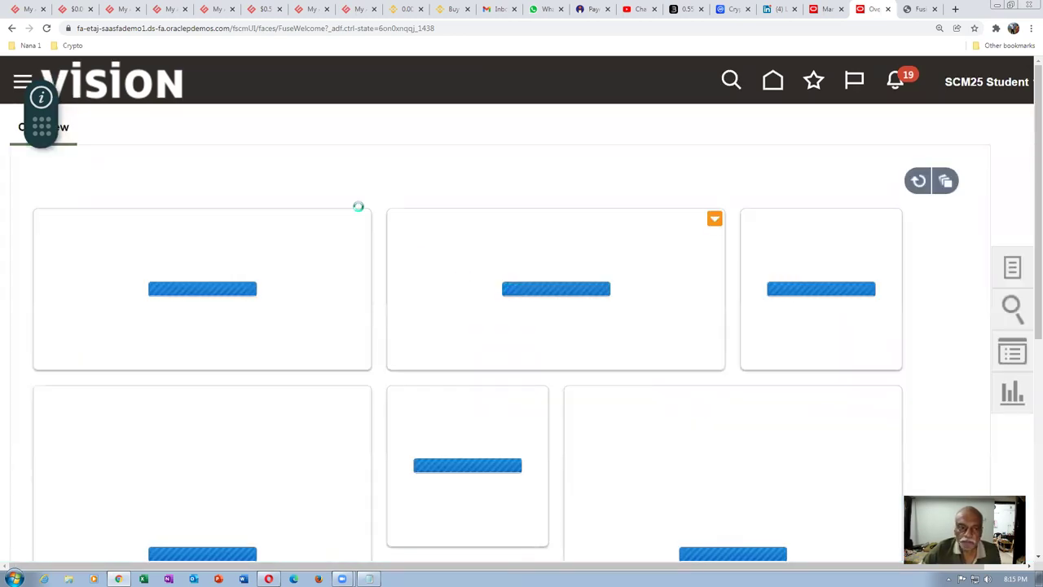
pyautogui.click(1011, 269)
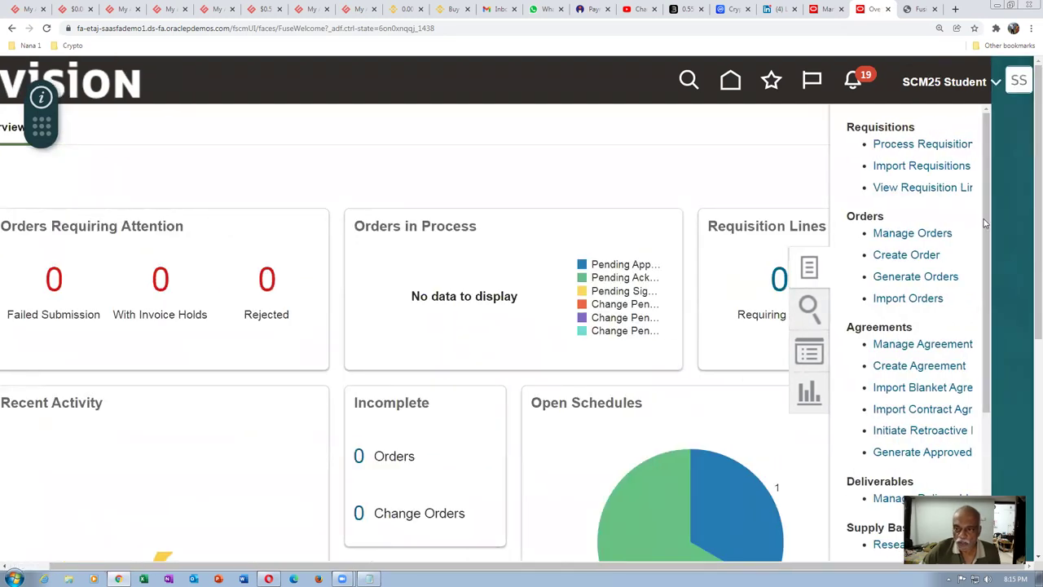
pyautogui.click(903, 145)
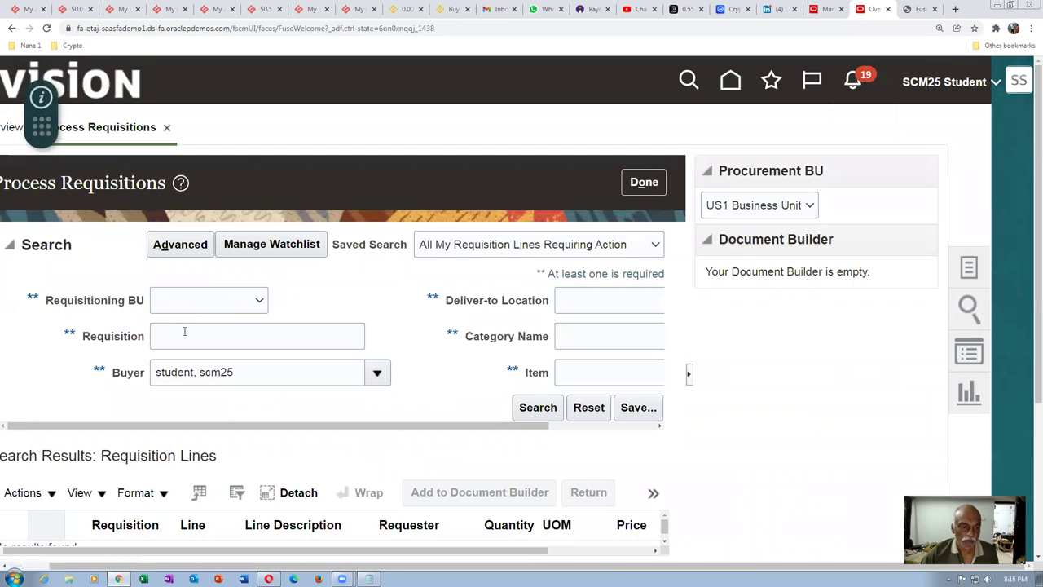
# - Search requisition lines for requisition 204109 with the Buyer criterion cleared
pyautogui.click(184, 332)
pyautogui.write('204109')
pyautogui.press('Tab')
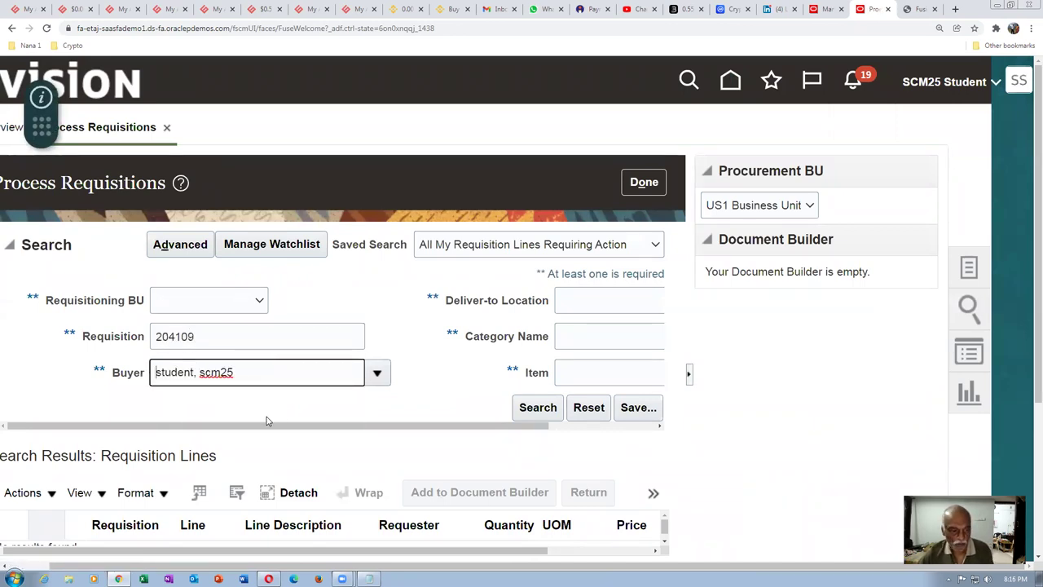
pyautogui.hotkey('ctrl', 'a')
pyautogui.press('BackSpace')
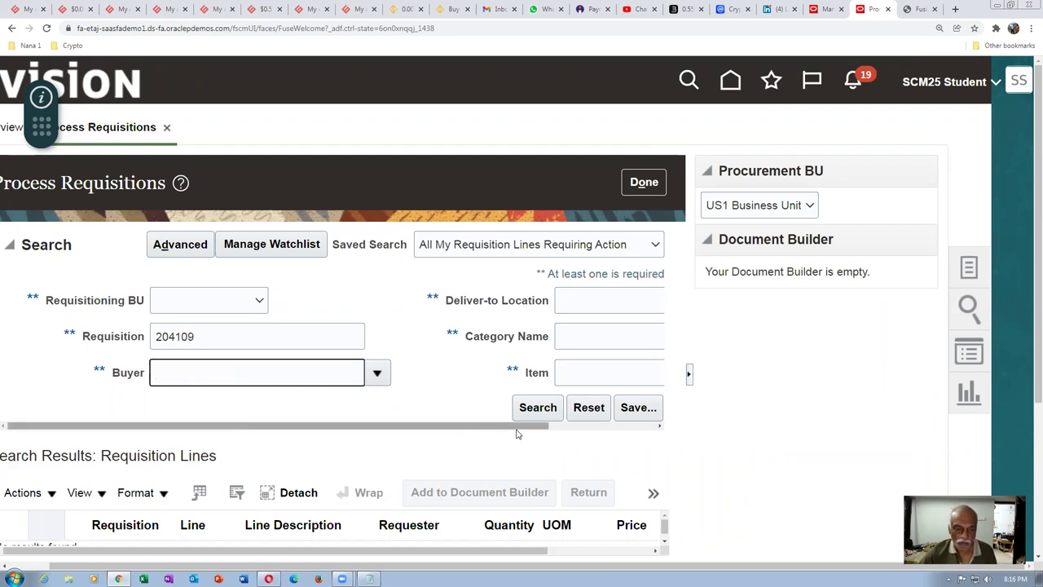
pyautogui.click(545, 410)
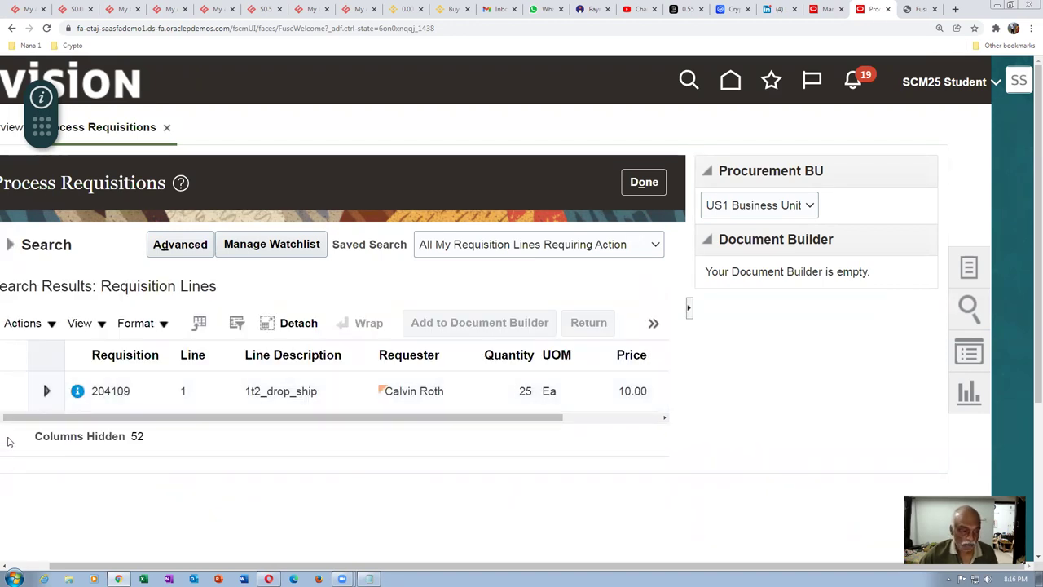
# - Add the 1t2_drop_ship line to the Document Builder as a new ABC Consulting order
pyautogui.click(77, 391)
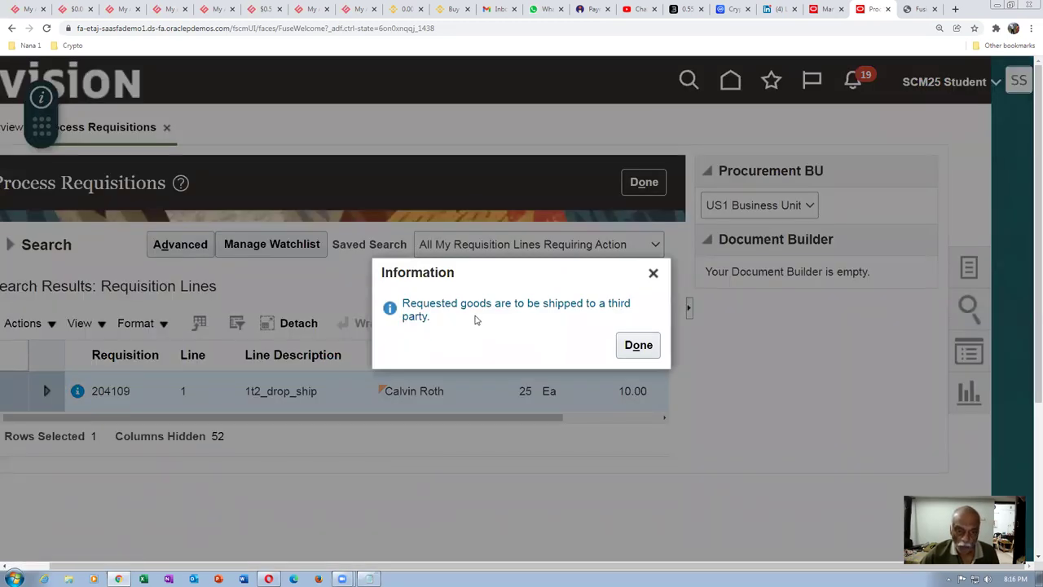
pyautogui.click(637, 346)
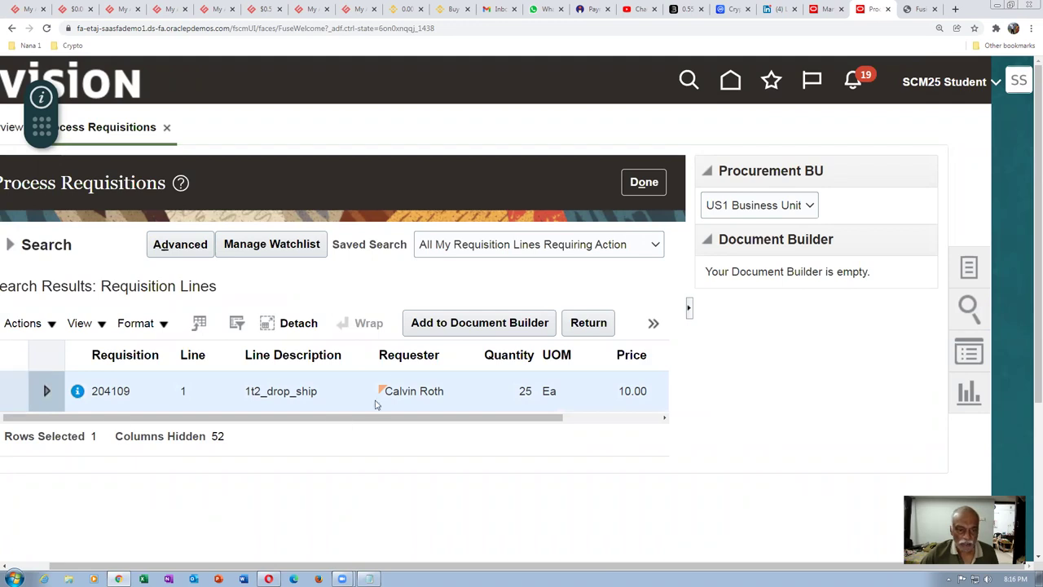
pyautogui.click(487, 323)
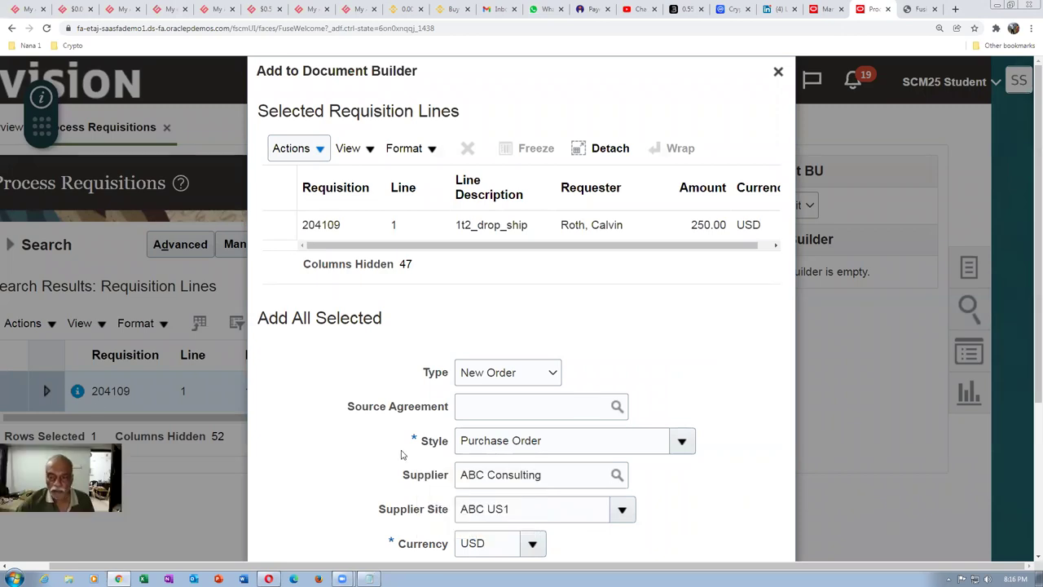
pyautogui.scroll(-1, 1027, 406)
pyautogui.scroll(-1, 1026, 407)
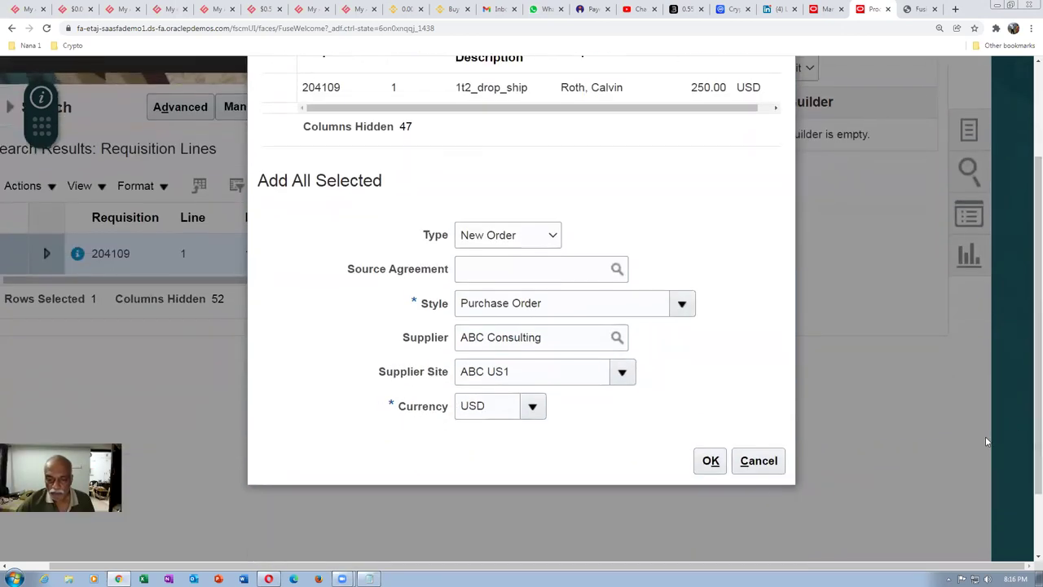
pyautogui.click(710, 460)
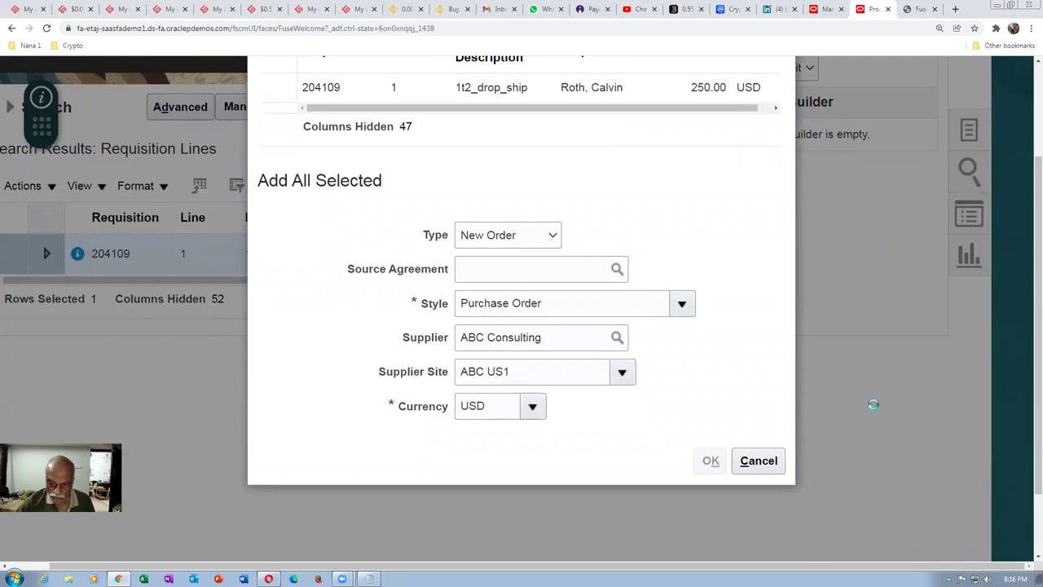
# - Create the ABC Consulting purchase order from the Document Builder line
pyautogui.scroll(-2, 871, 409)
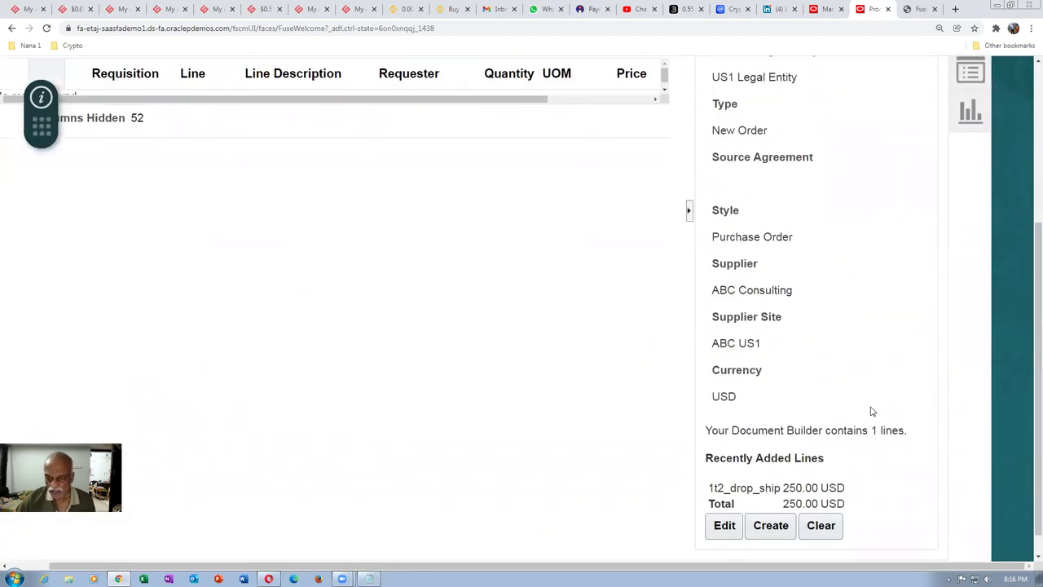
pyautogui.click(769, 527)
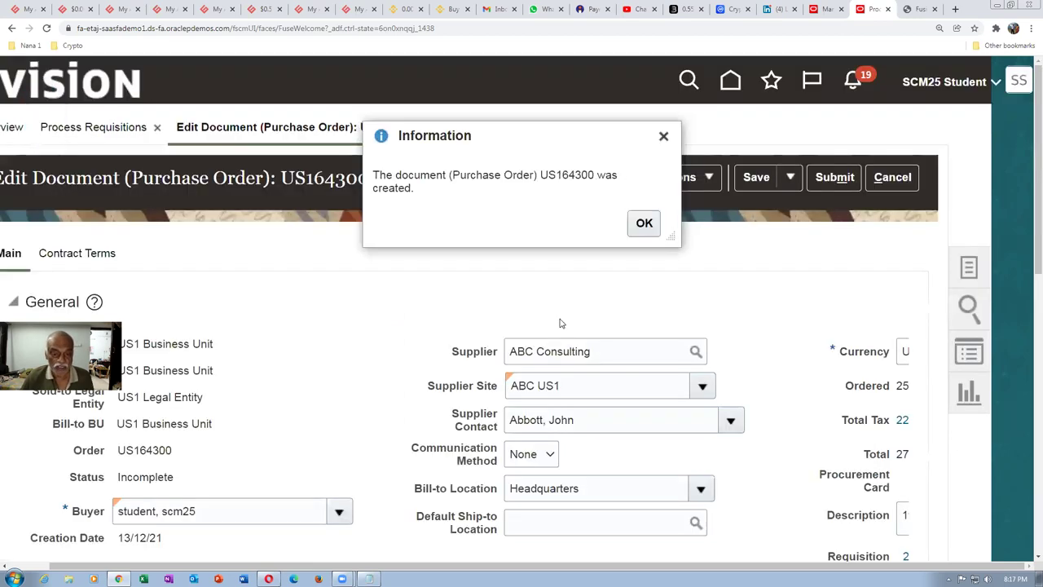
# - Review the new PO's 1t2_drop_ship line for 25 Ea and its delivery location details
pyautogui.click(644, 222)
pyautogui.scroll(-1, 496, 303)
pyautogui.scroll(-1, 496, 303)
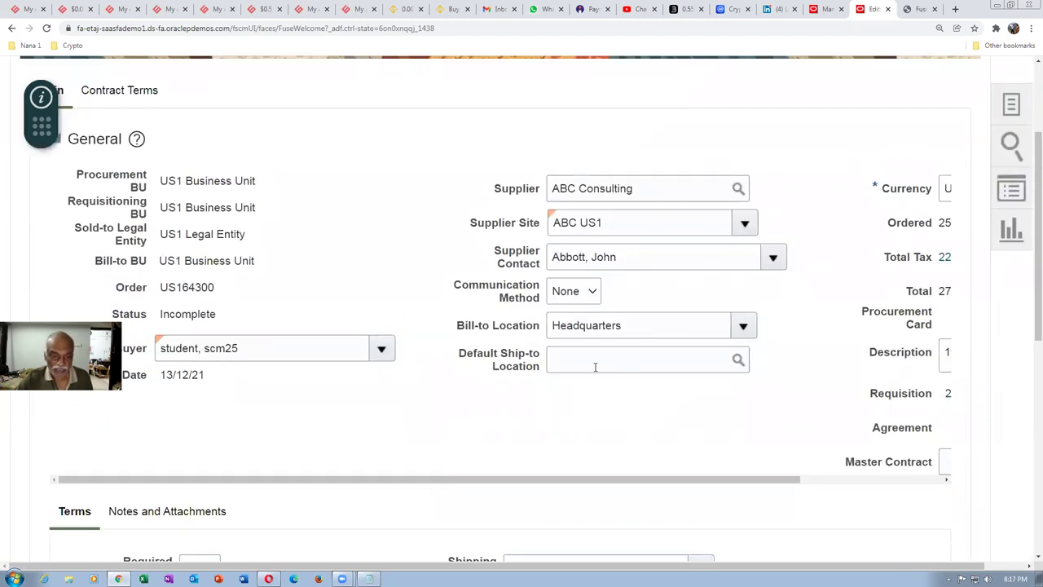
pyautogui.scroll(-6, 374, 406)
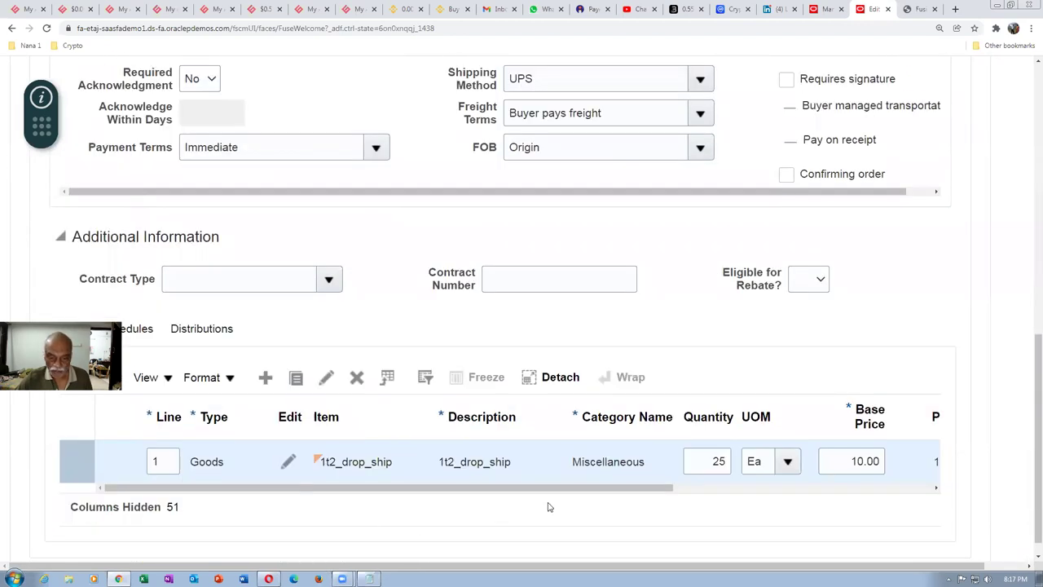
pyautogui.moveTo(195, 487); pyautogui.dragTo(644, 493)
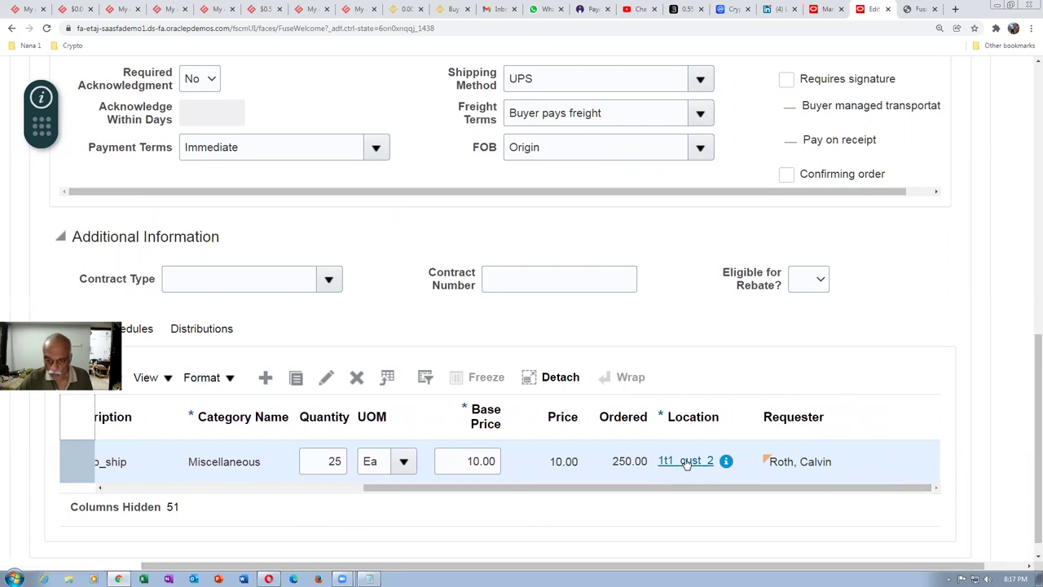
pyautogui.click(726, 461)
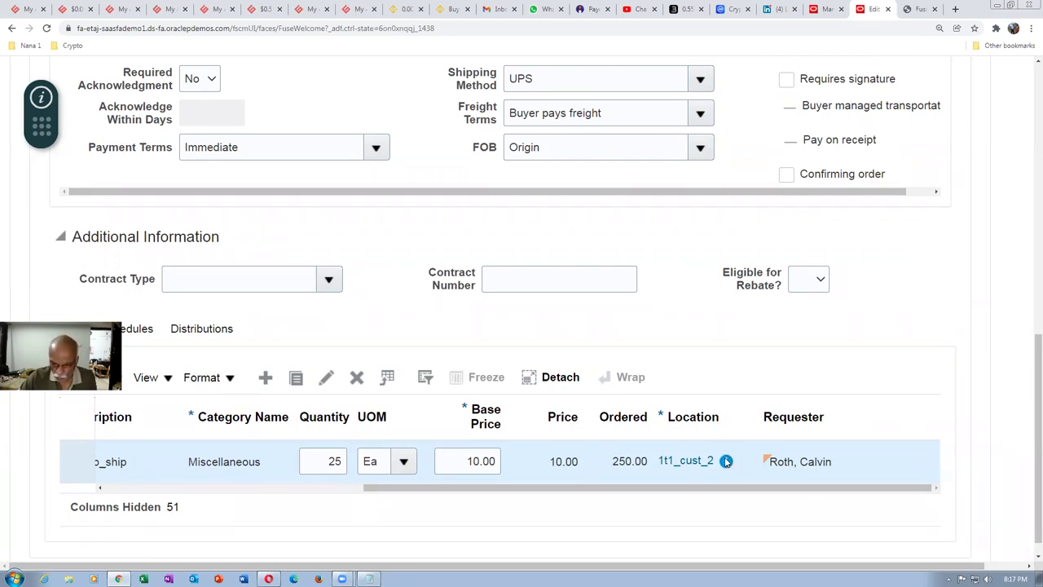
pyautogui.moveTo(725, 461)
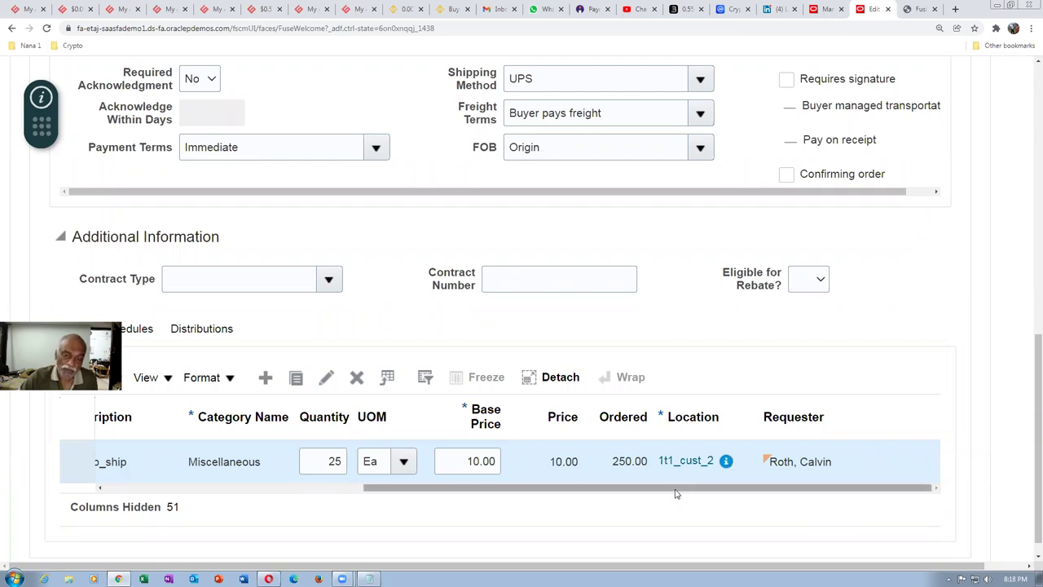
pyautogui.moveTo(674, 493); pyautogui.dragTo(437, 514)
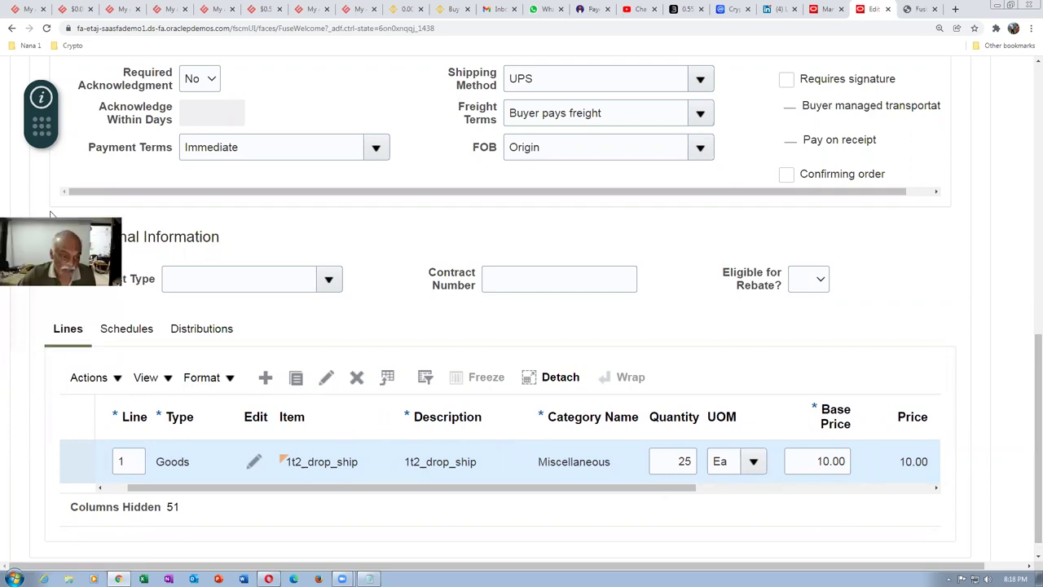
# - Check the delivery schedules and submit PO US164300 for approval
pyautogui.click(123, 333)
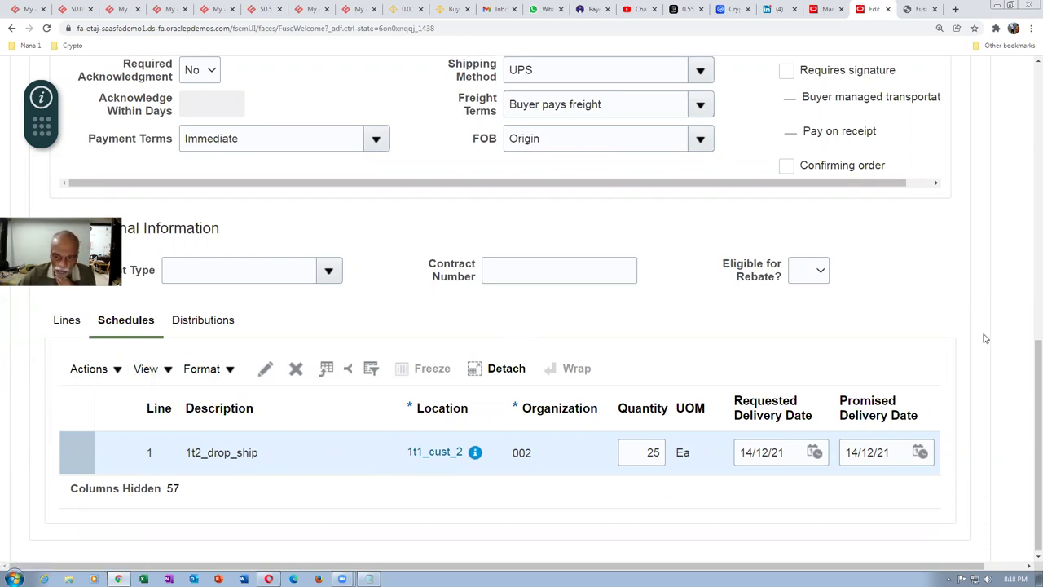
pyautogui.scroll(10, 982, 338)
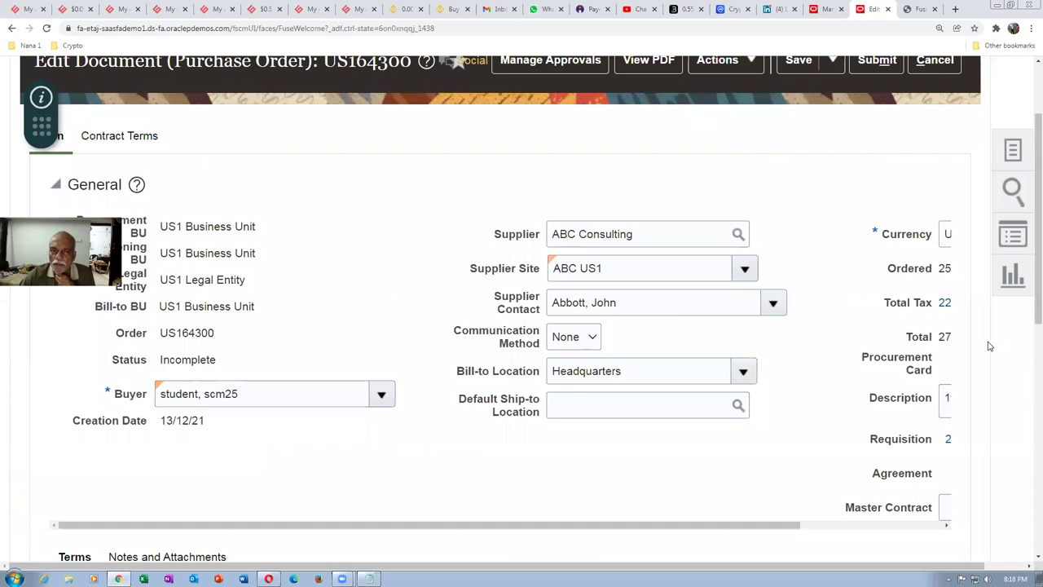
pyautogui.moveTo(322, 175); pyautogui.dragTo(411, 192)
pyautogui.hotkey('ctrl', 'c')
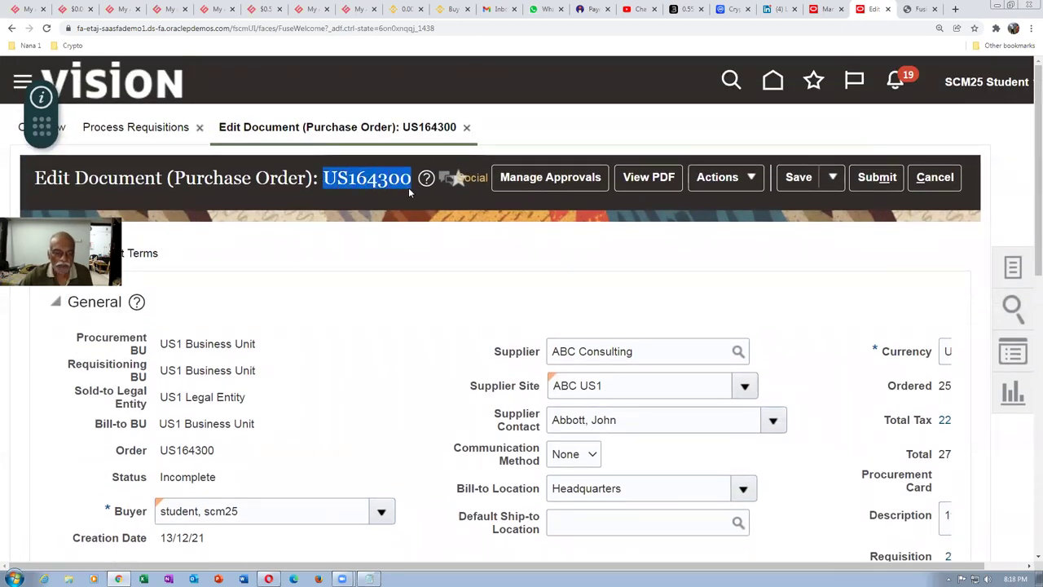
pyautogui.click(876, 176)
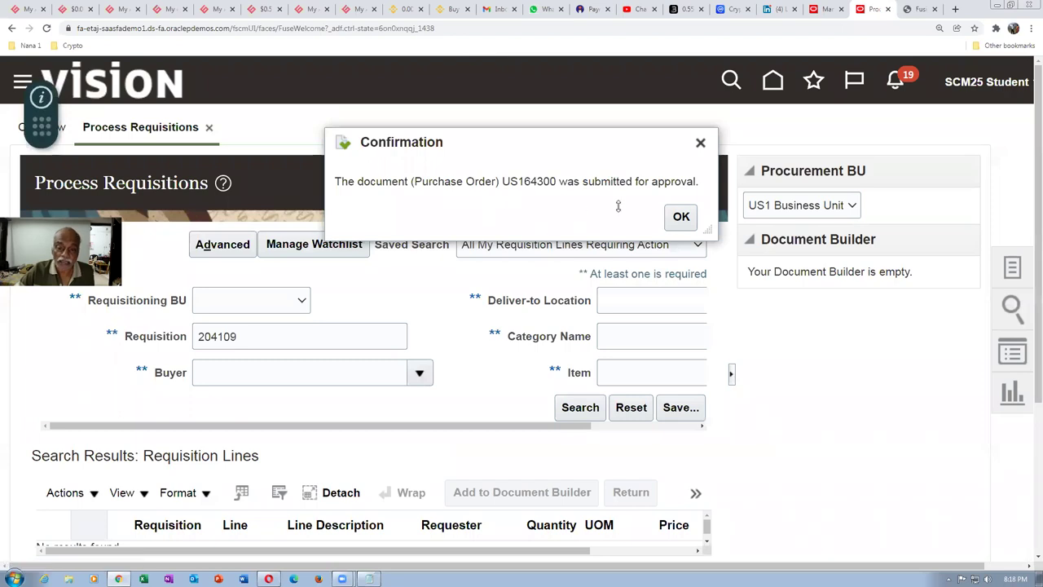
pyautogui.click(680, 222)
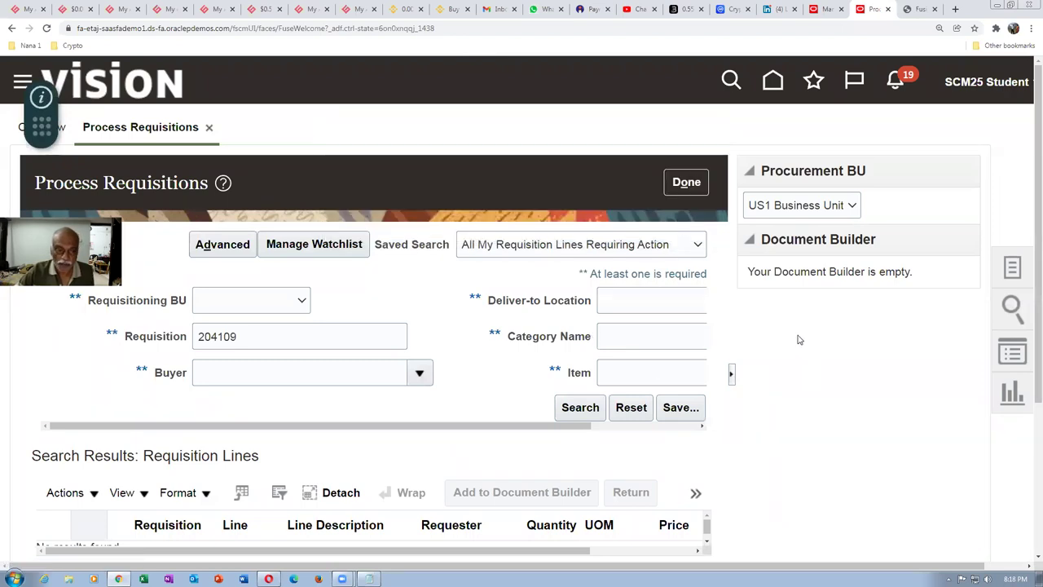
pyautogui.click(1013, 267)
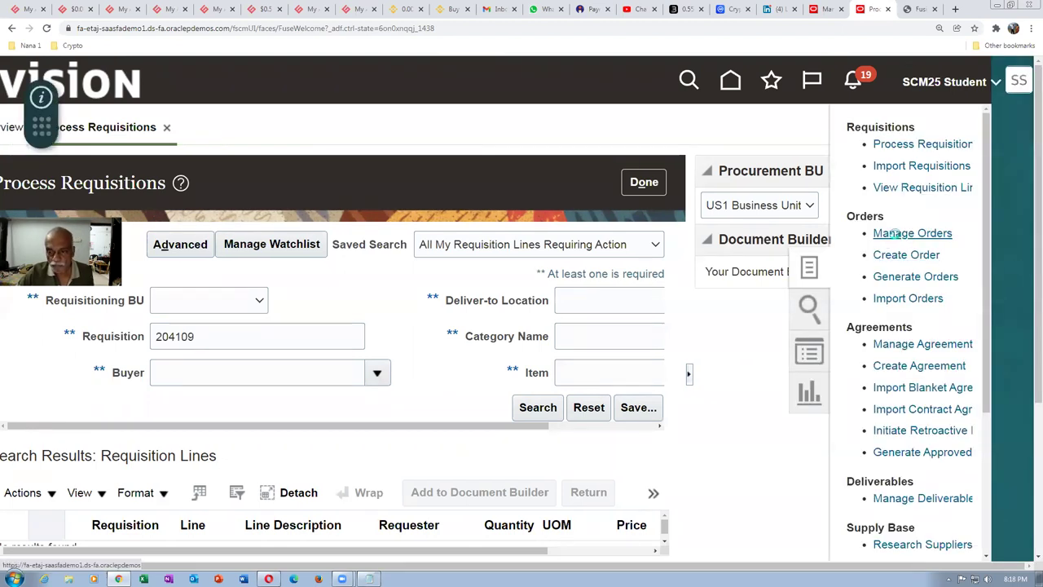
pyautogui.click(904, 233)
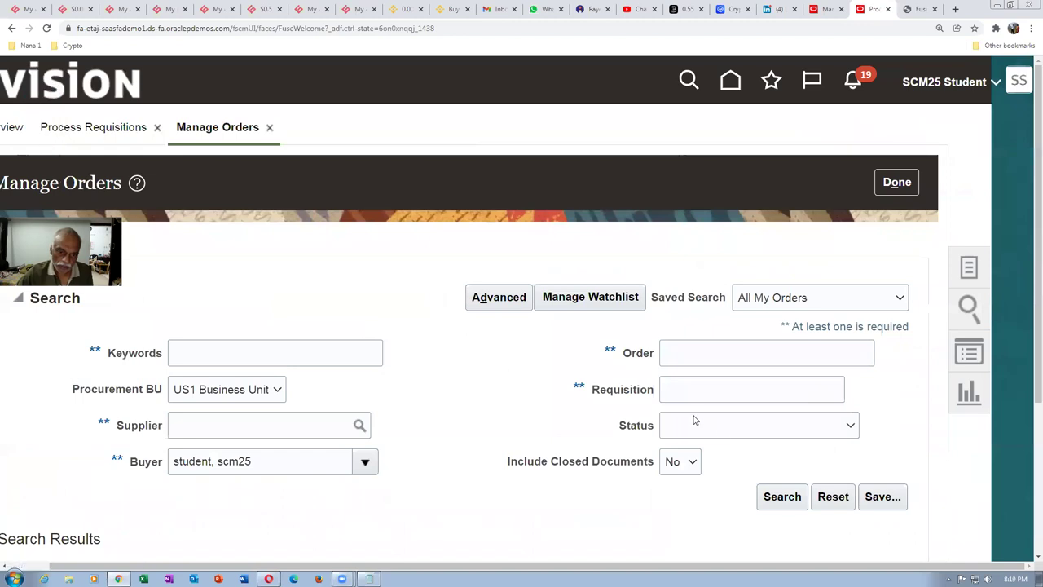
pyautogui.click(708, 353)
pyautogui.hotkey('ctrl', 'v')
pyautogui.press('Tab')
pyautogui.click(790, 500)
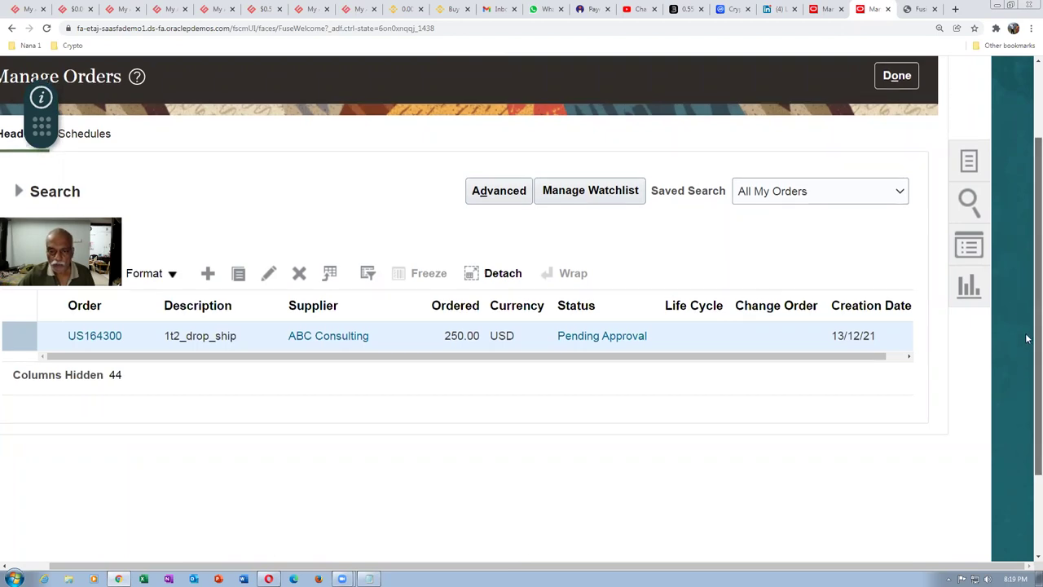
pyautogui.scroll(2, 1026, 342)
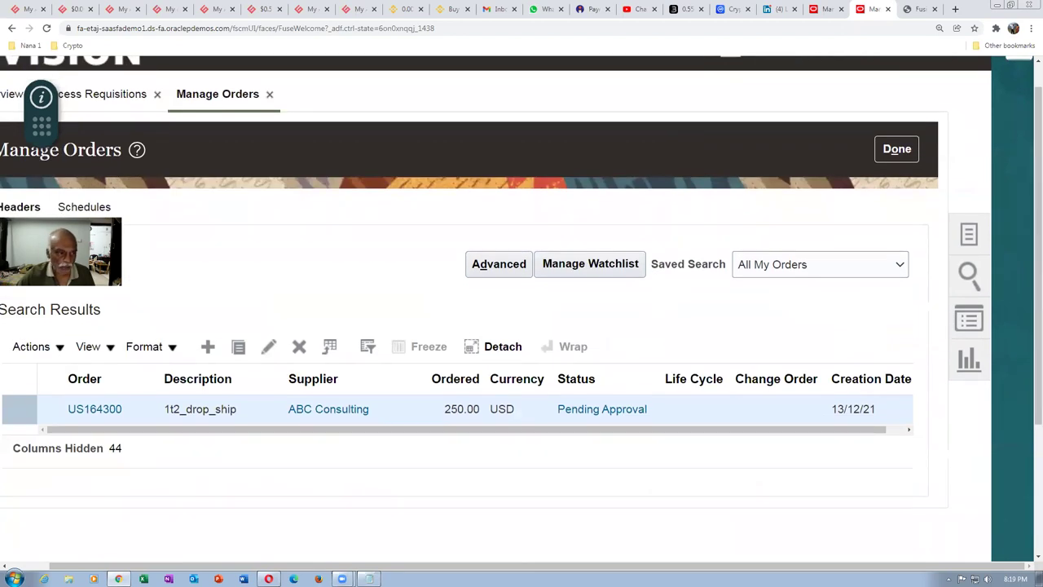
pyautogui.click(20, 265)
pyautogui.click(781, 465)
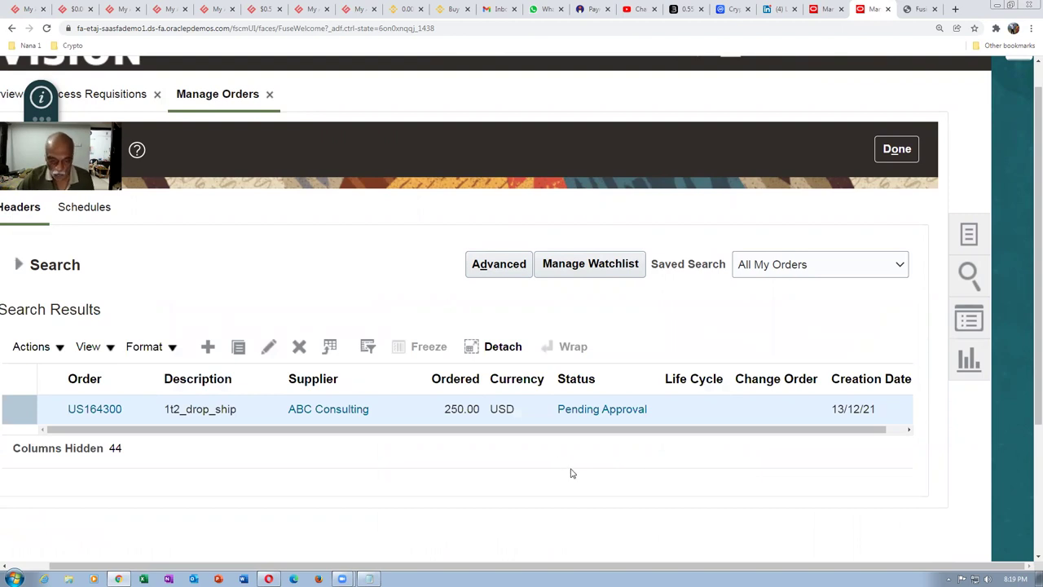
# - Check US164300's Pending Approval status, dismiss the approval error, then go to the supplier's browser
pyautogui.click(603, 411)
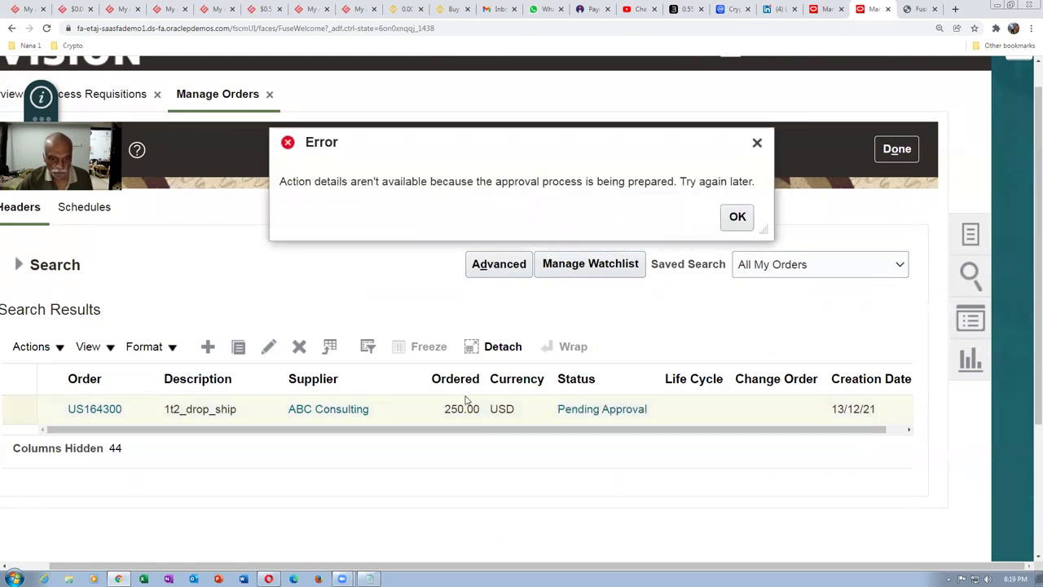
pyautogui.click(733, 220)
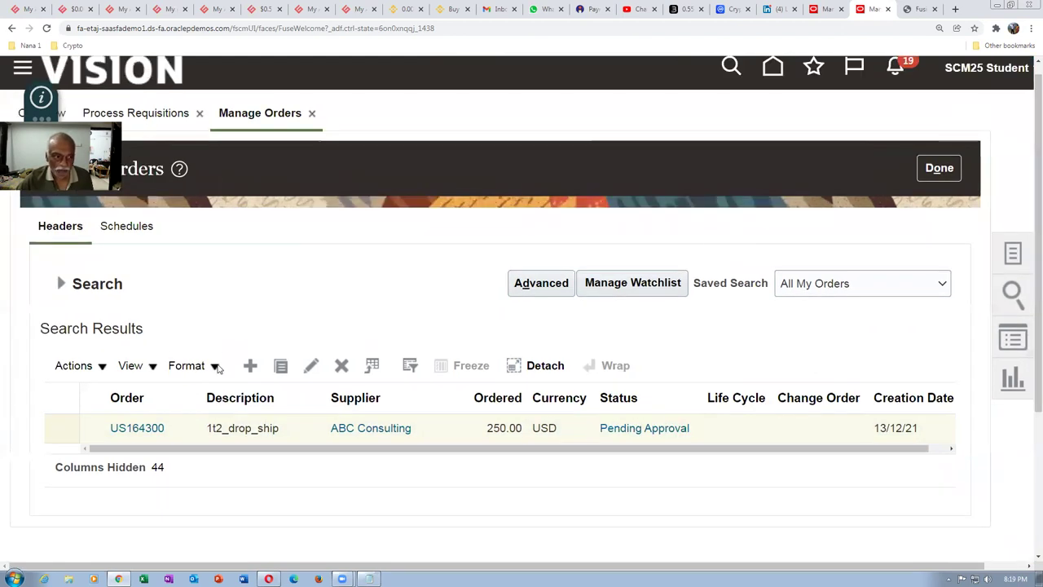
pyautogui.click(61, 283)
pyautogui.click(825, 482)
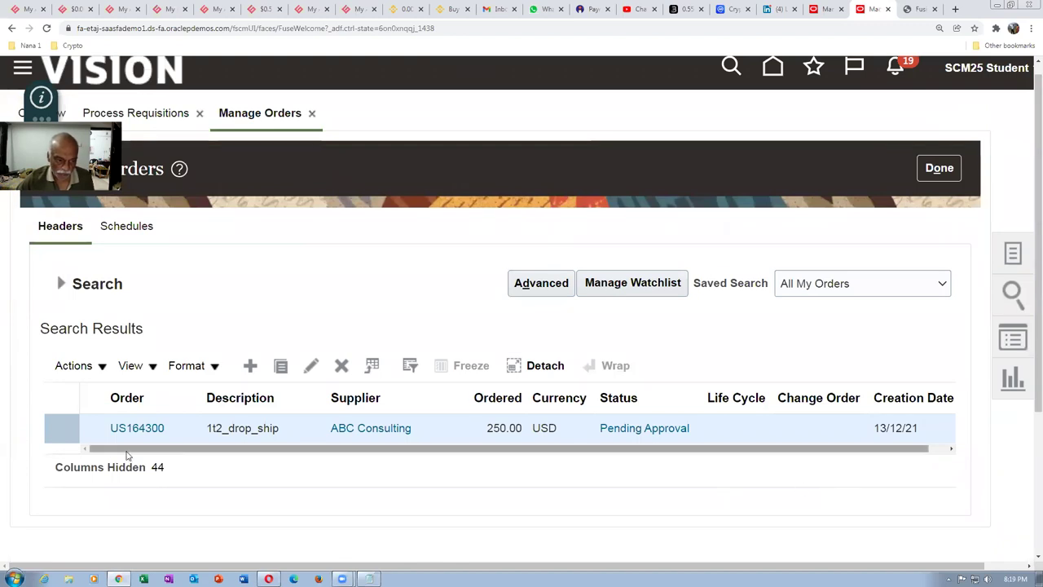
pyautogui.moveTo(126, 449)
pyautogui.mouseDown()
pyautogui.moveTo(252, 461)
pyautogui.moveTo(113, 463)
pyautogui.mouseUp()
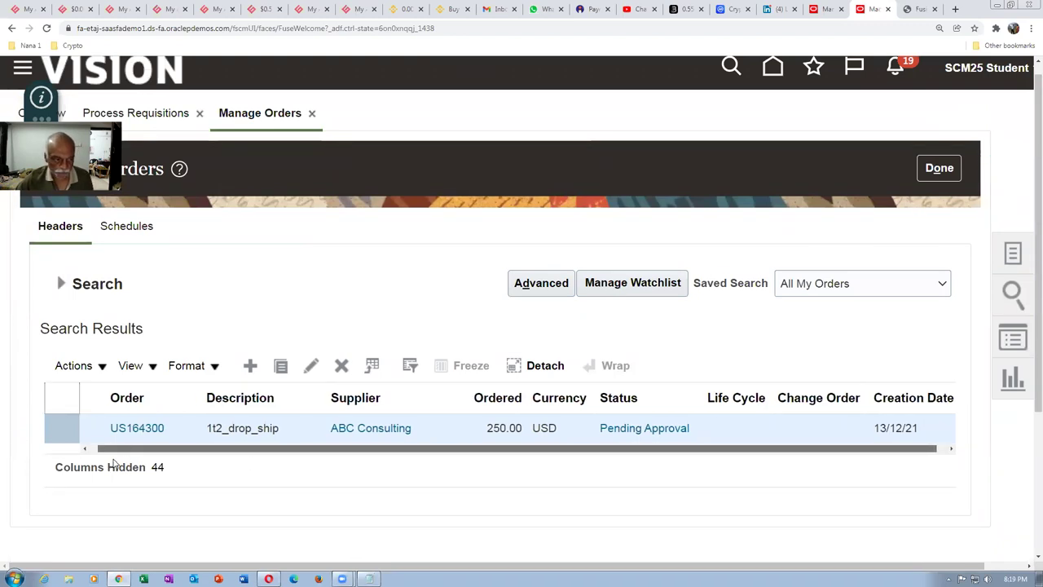
pyautogui.click(268, 578)
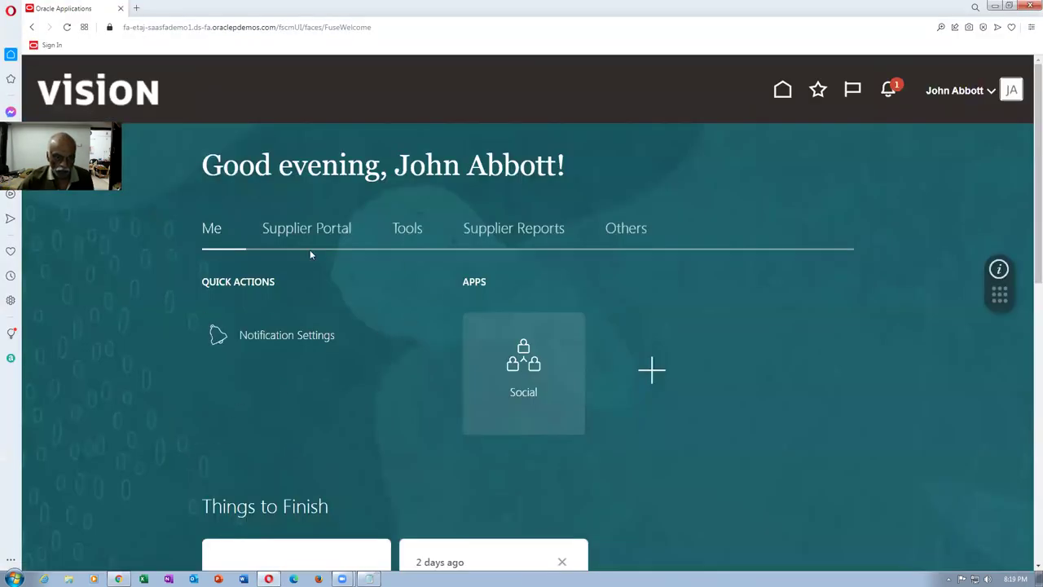
# - Open the Supplier Portal overview and its Tasks list, then return to the buyer's Manage Orders
pyautogui.click(318, 233)
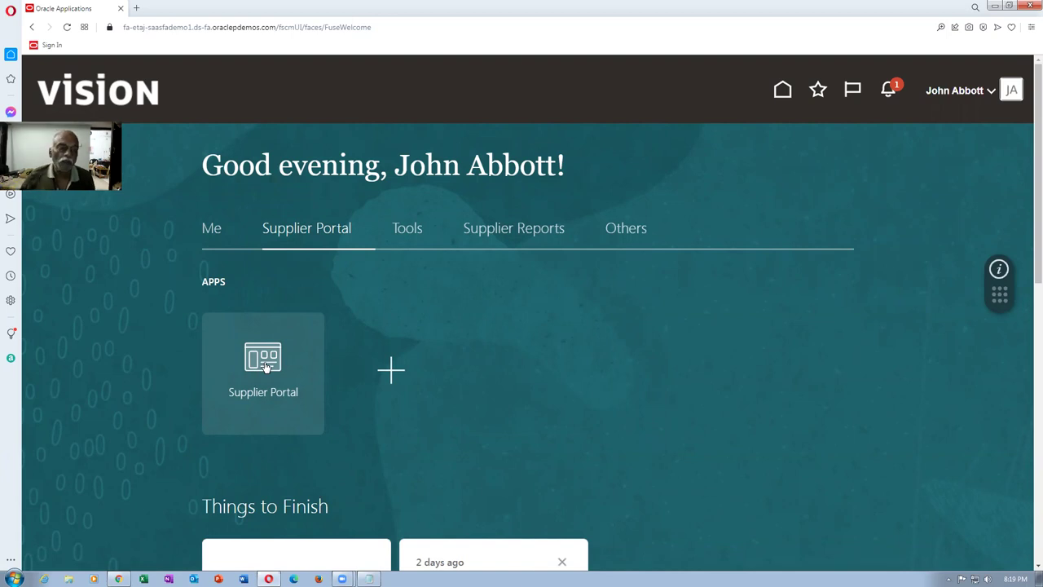
pyautogui.click(264, 365)
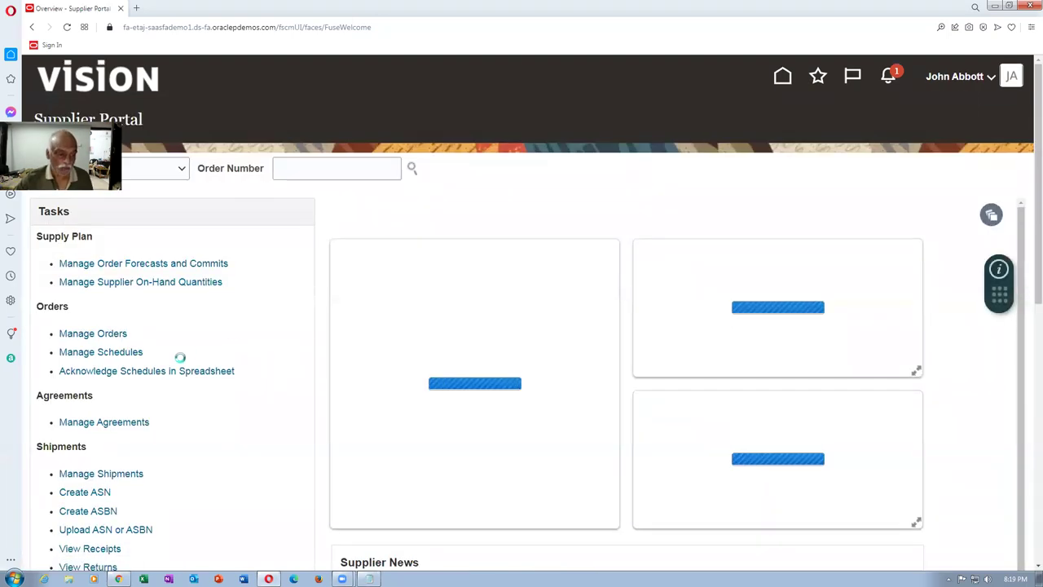
pyautogui.scroll(-2, 180, 357)
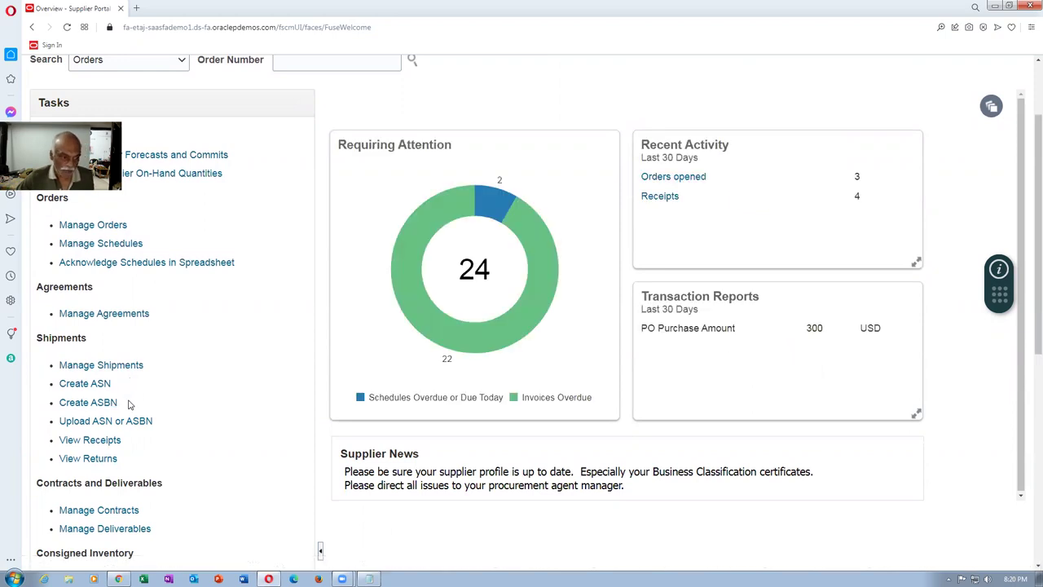
pyautogui.hotkey('alt', 'Tab')
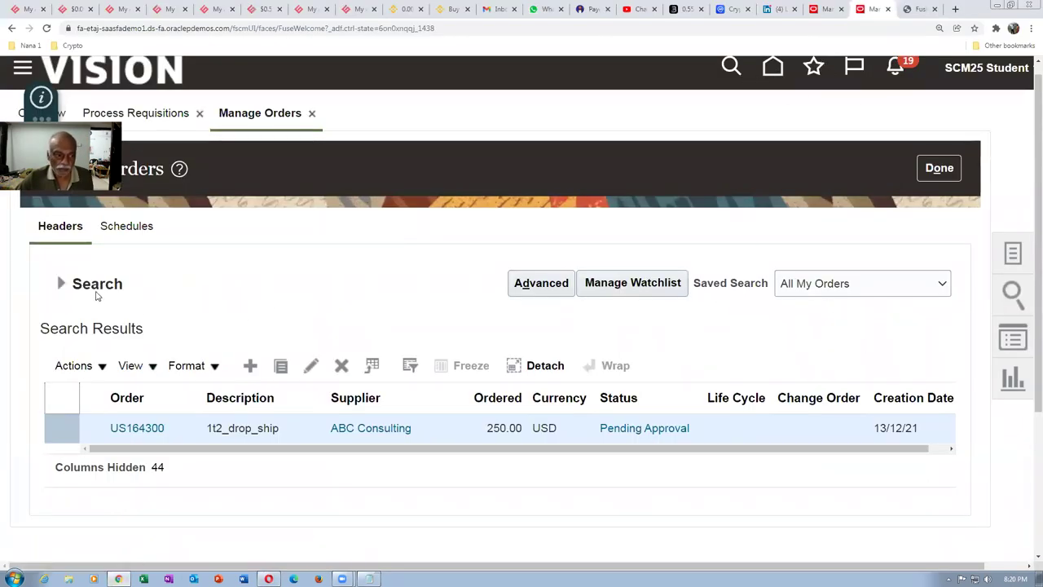
# - Review the approval history of PO US164300 showing Pending Approval
pyautogui.click(60, 284)
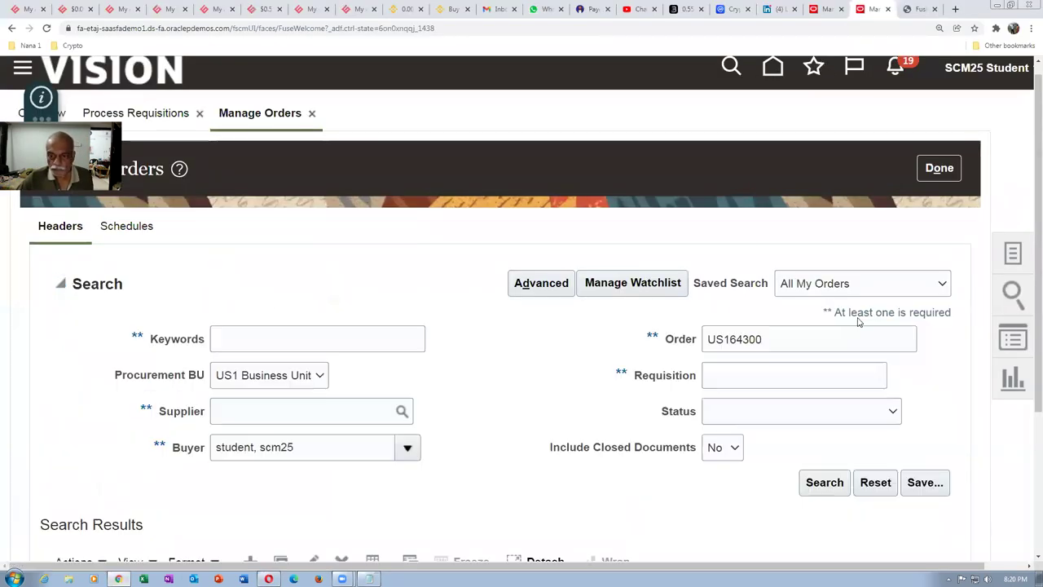
pyautogui.click(817, 483)
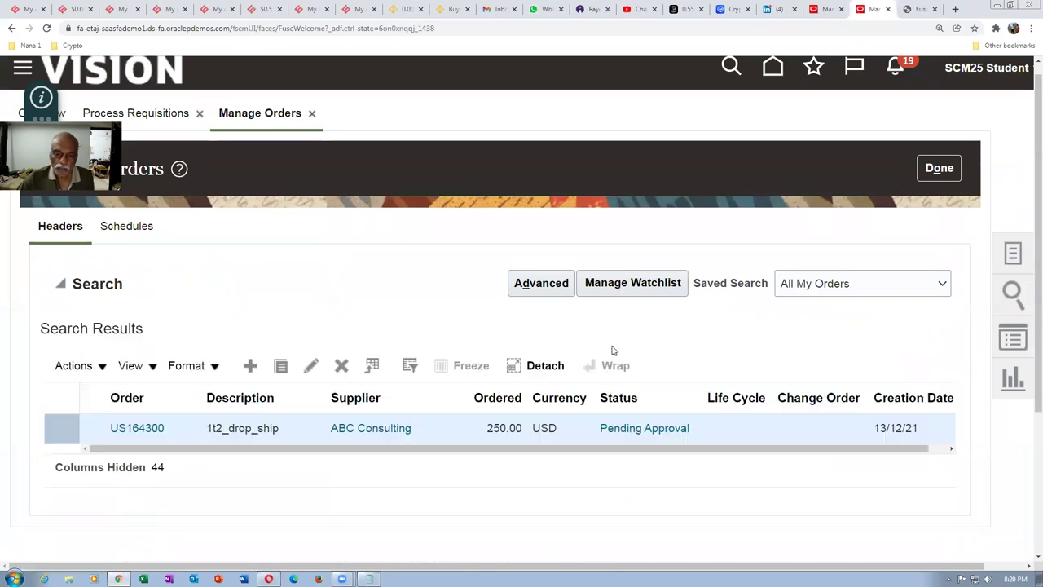
pyautogui.click(650, 428)
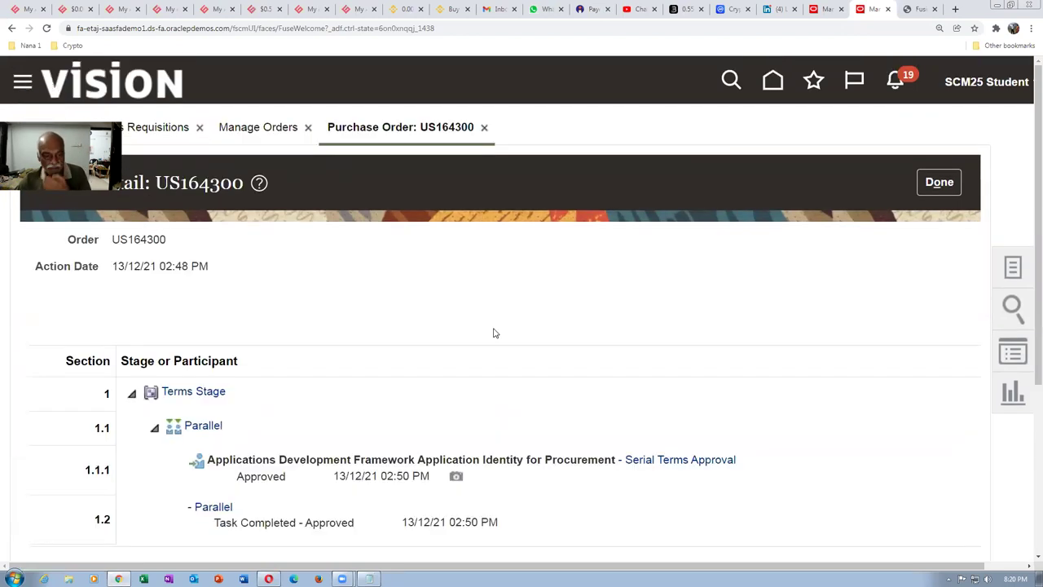
pyautogui.scroll(-2, 493, 334)
pyautogui.scroll(-1, 493, 335)
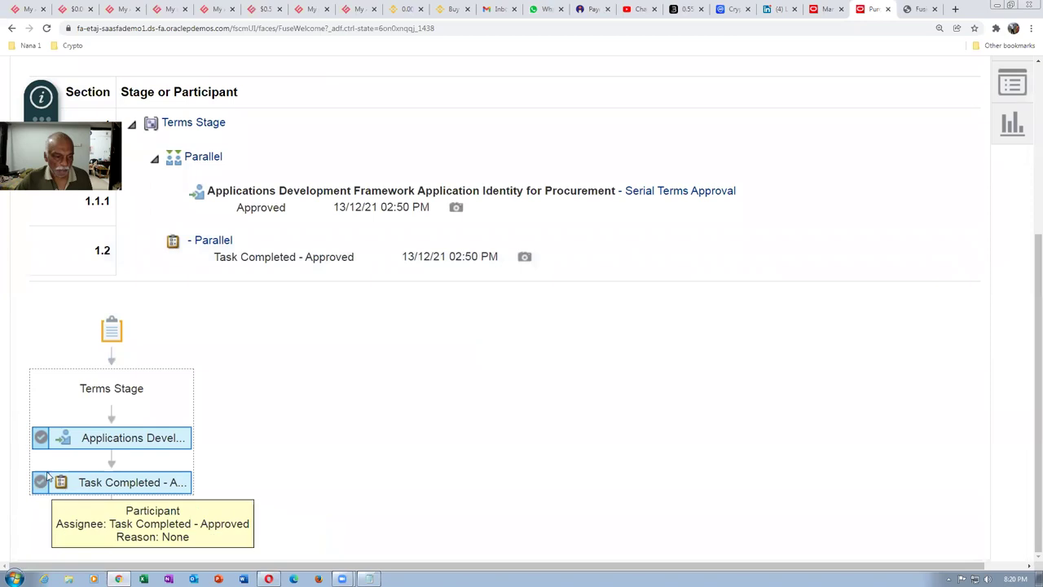
pyautogui.moveTo(79, 483)
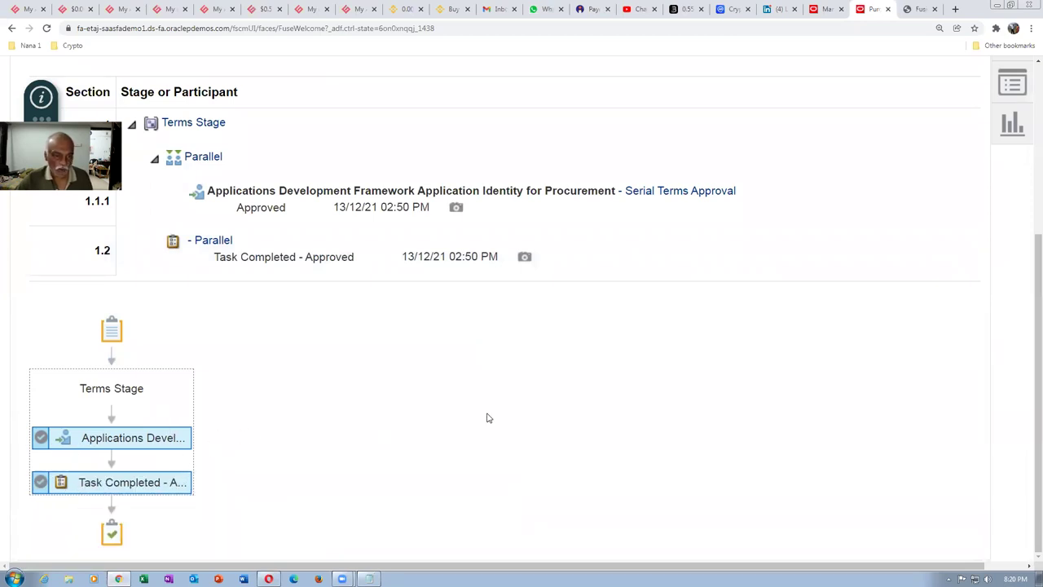
pyautogui.scroll(3, 489, 415)
pyautogui.click(939, 182)
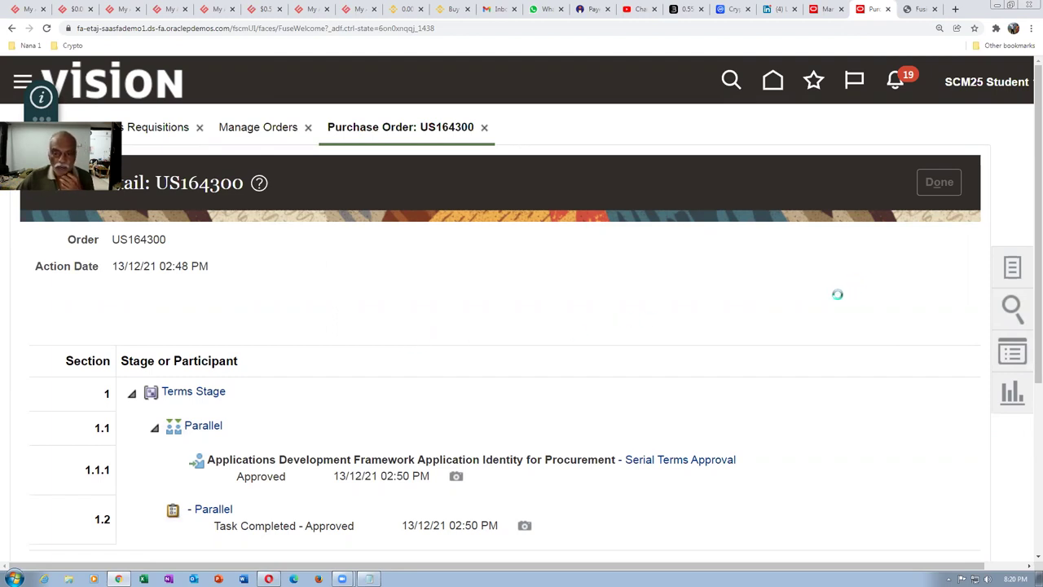
# - Search Manage Orders again for US164300, then go to the Supplier Portal window
pyautogui.scroll(-2, 837, 298)
pyautogui.click(831, 341)
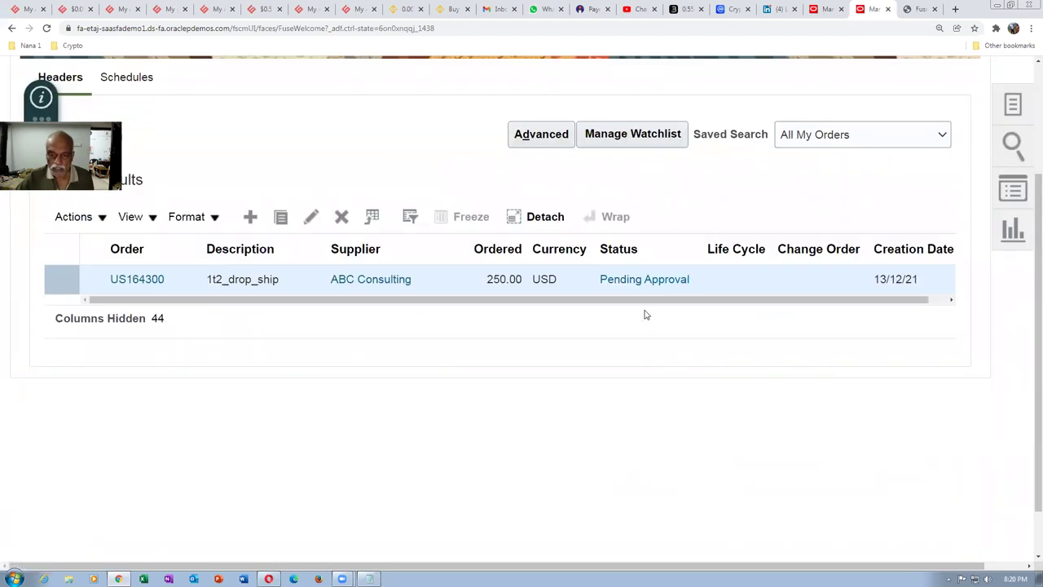
pyautogui.scroll(2, 819, 303)
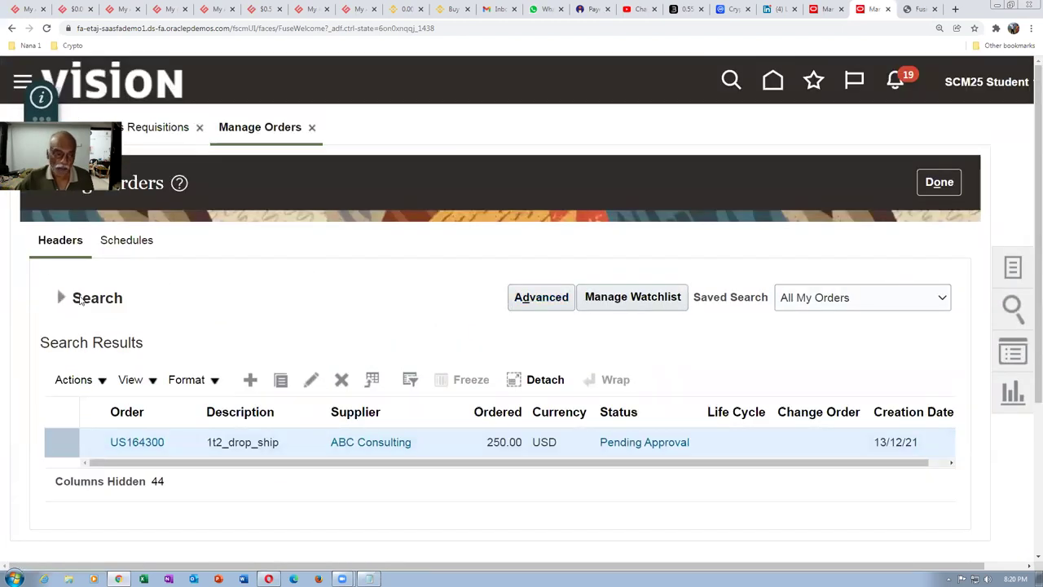
pyautogui.click(60, 298)
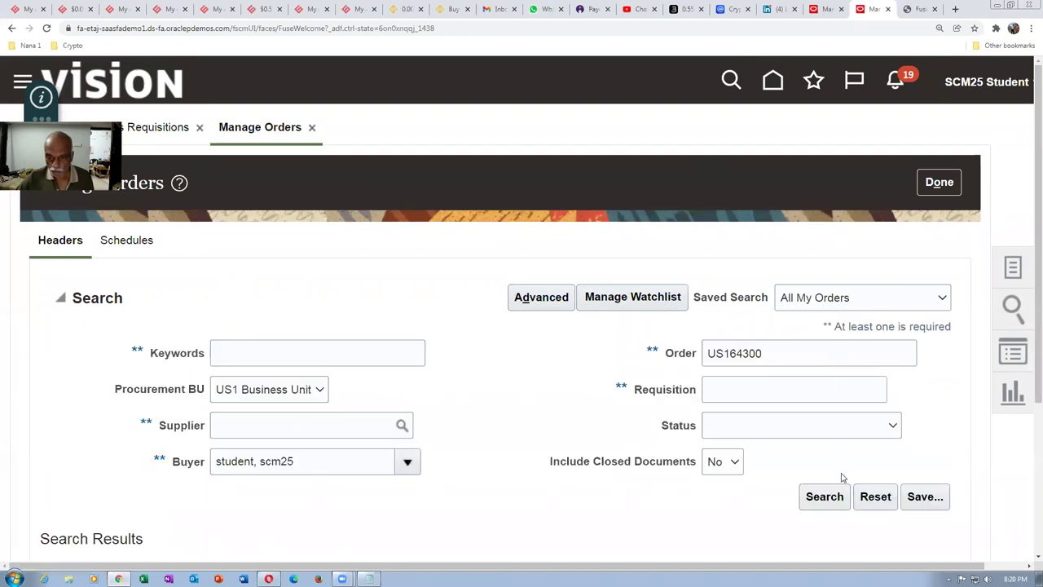
pyautogui.click(826, 497)
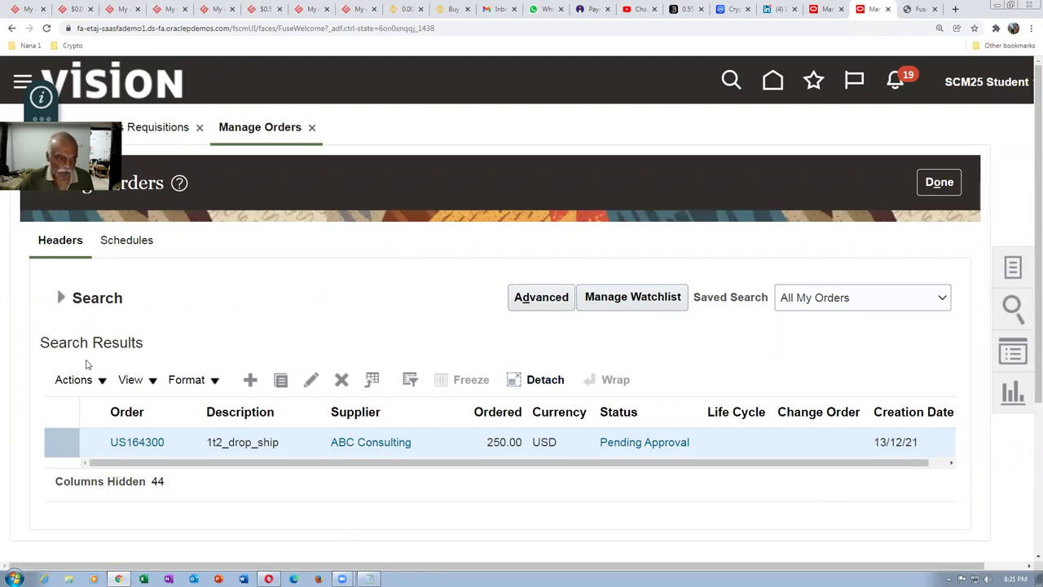
pyautogui.hotkey('alt', 'Tab')
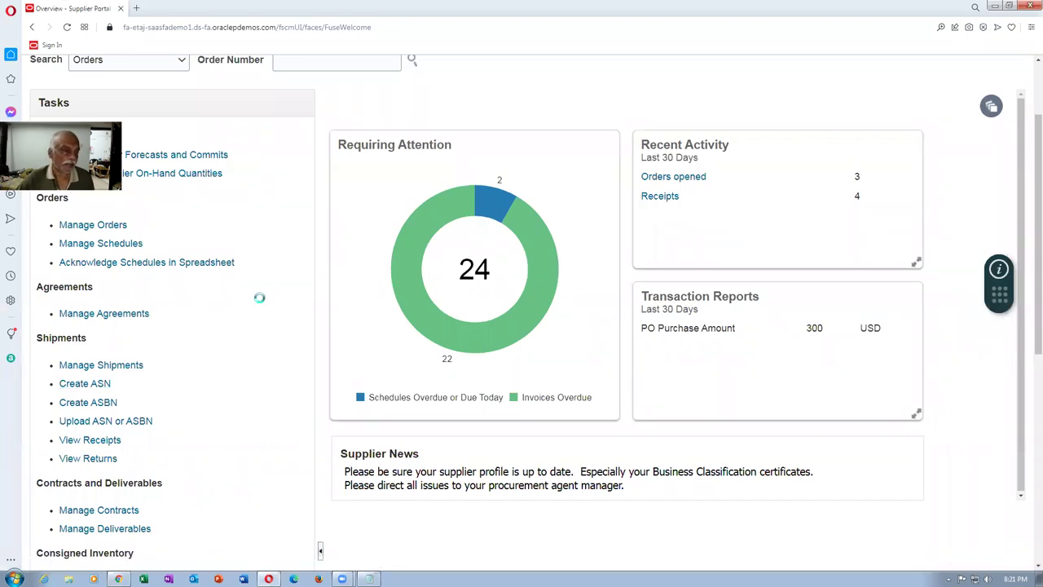
# - Find PO US164300's shippable lines and start an ASN for the 1t2_drop_ship schedule
pyautogui.click(279, 219)
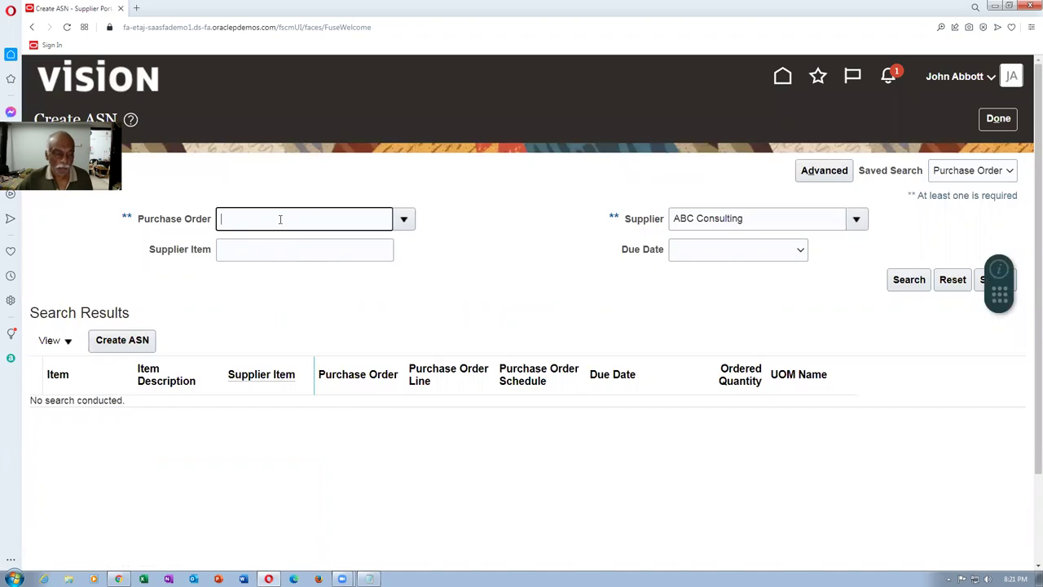
pyautogui.write('US164300')
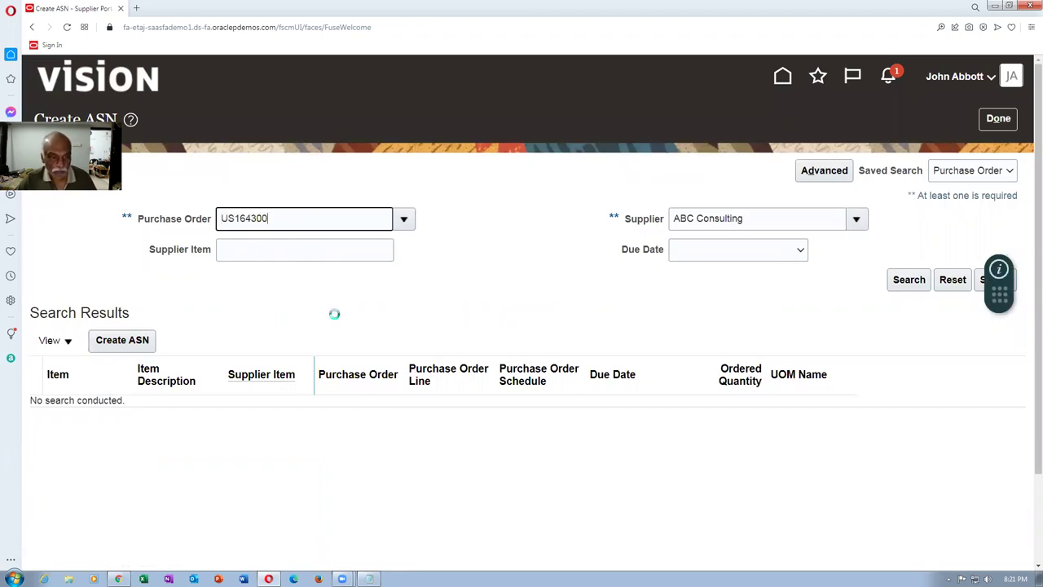
pyautogui.press('Tab')
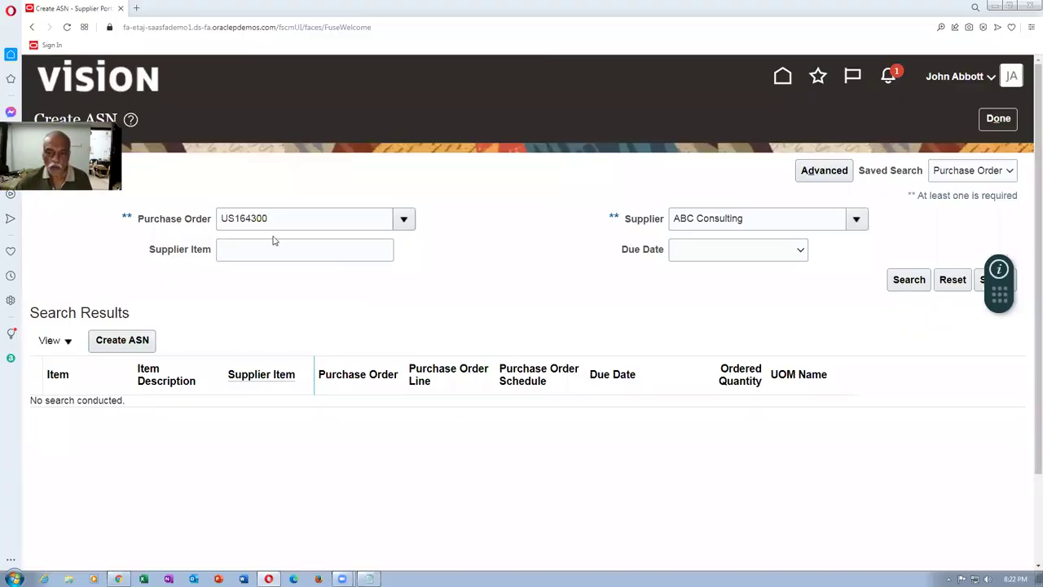
pyautogui.click(906, 279)
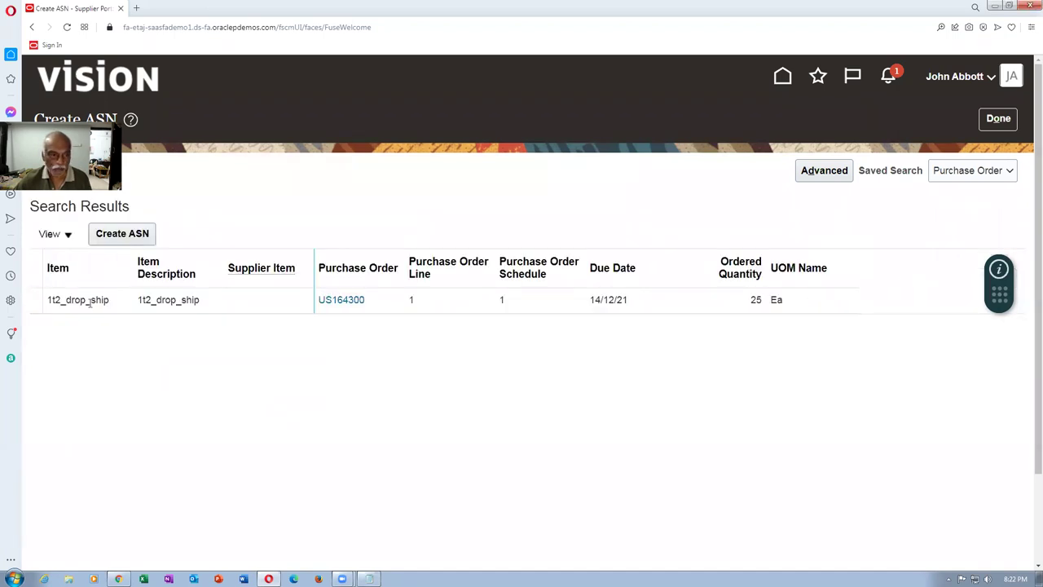
pyautogui.click(33, 300)
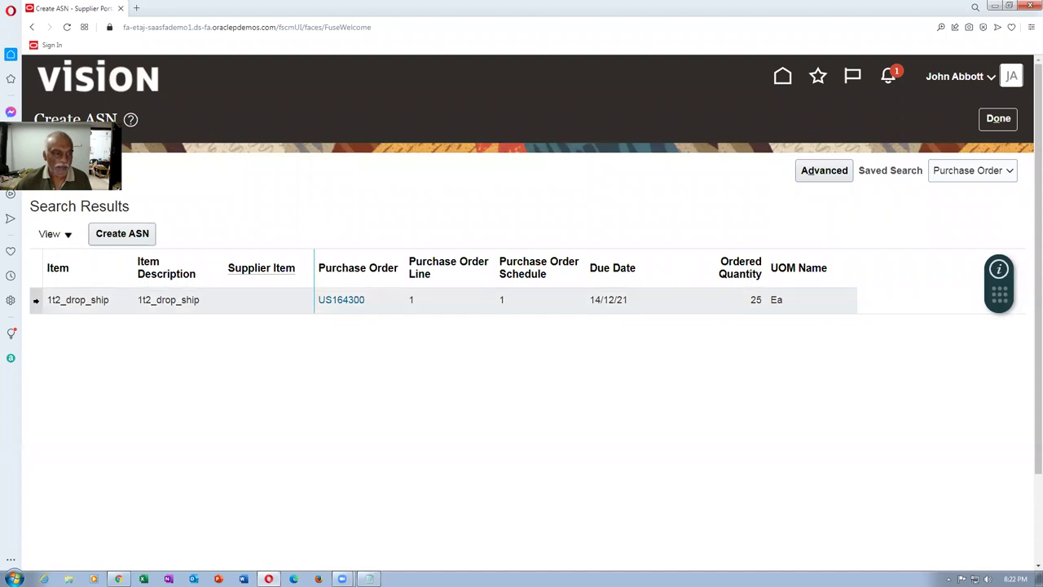
pyautogui.click(122, 233)
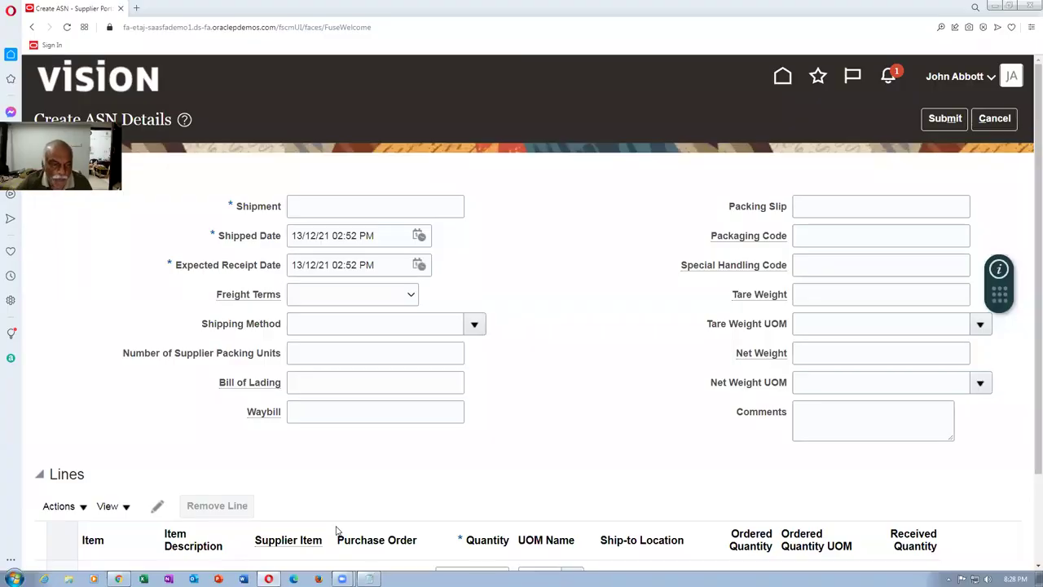
# - Give the ASN shipment 1t2_asn_1 with quantity 20, then return to order 300011's orchestration window
pyautogui.click(310, 209)
pyautogui.write('1t2_asn_1')
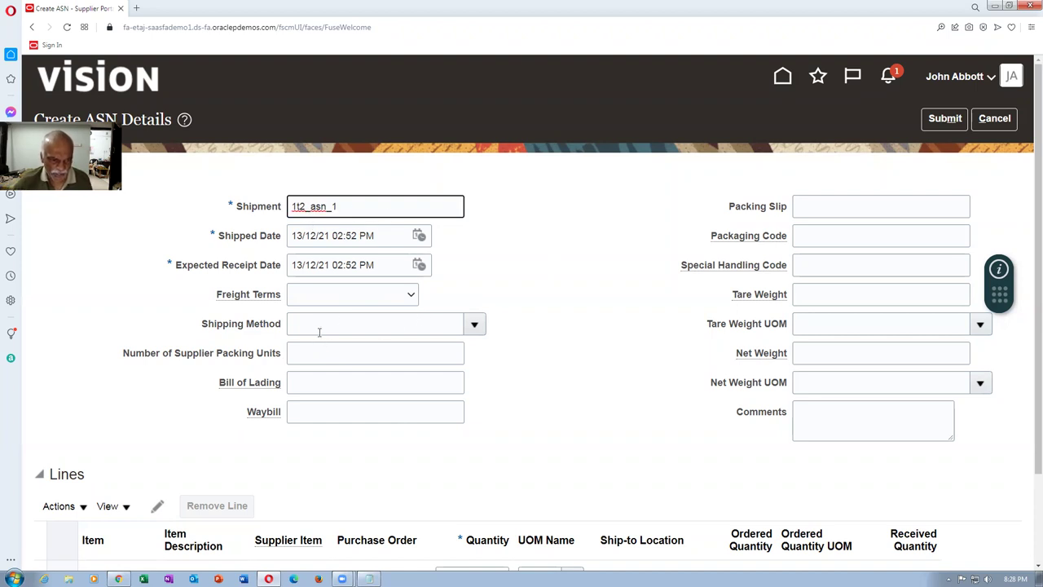
pyautogui.scroll(-2, 475, 349)
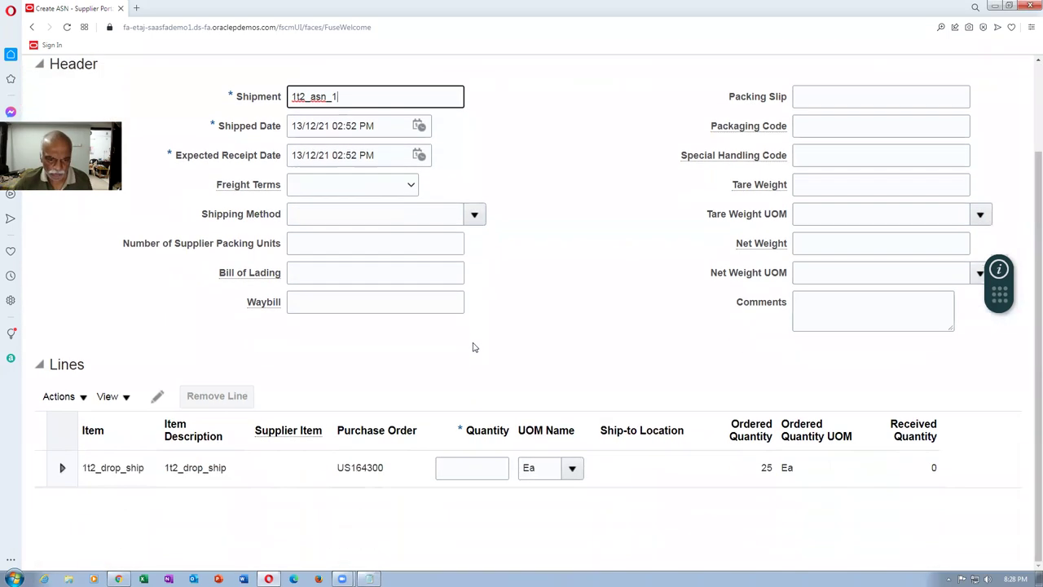
pyautogui.click(487, 471)
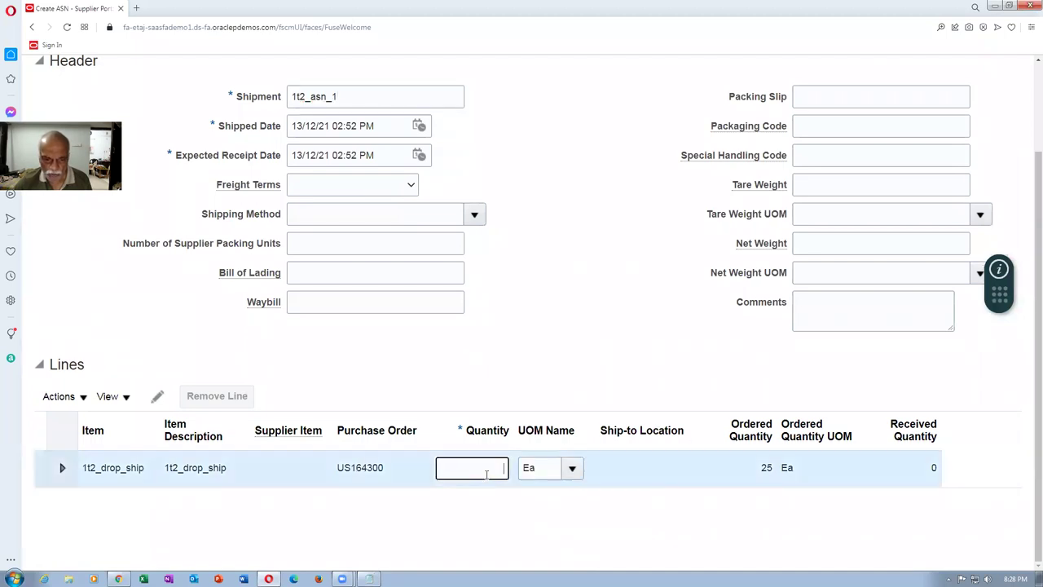
pyautogui.write('20')
pyautogui.press('Tab')
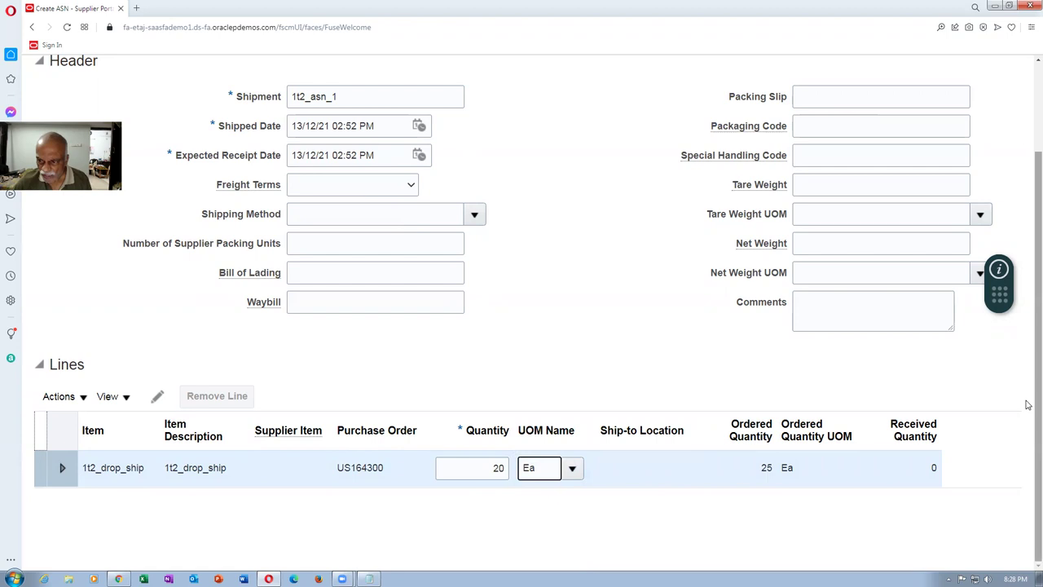
pyautogui.scroll(1, 1028, 350)
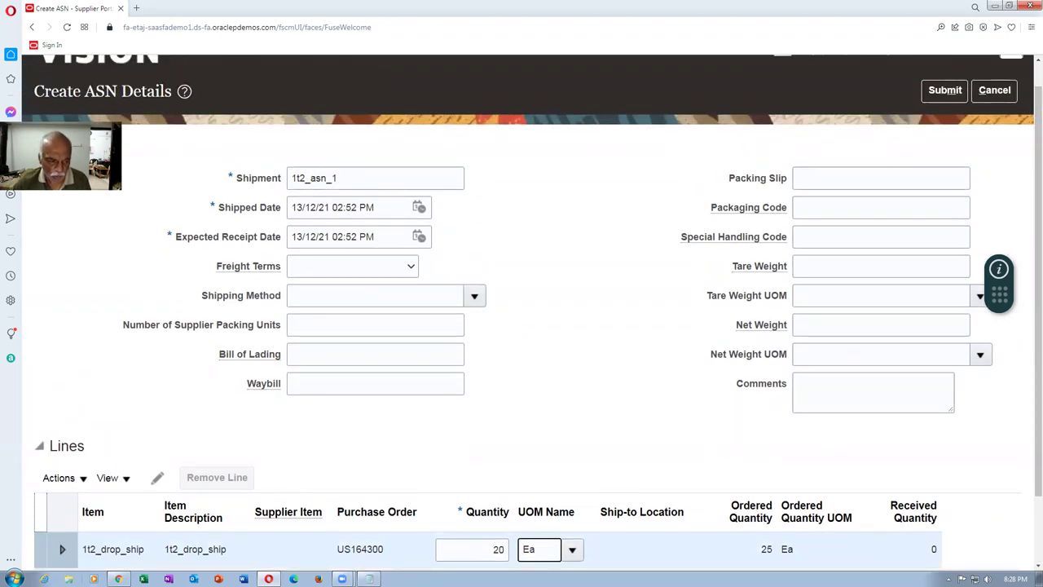
pyautogui.click(118, 578)
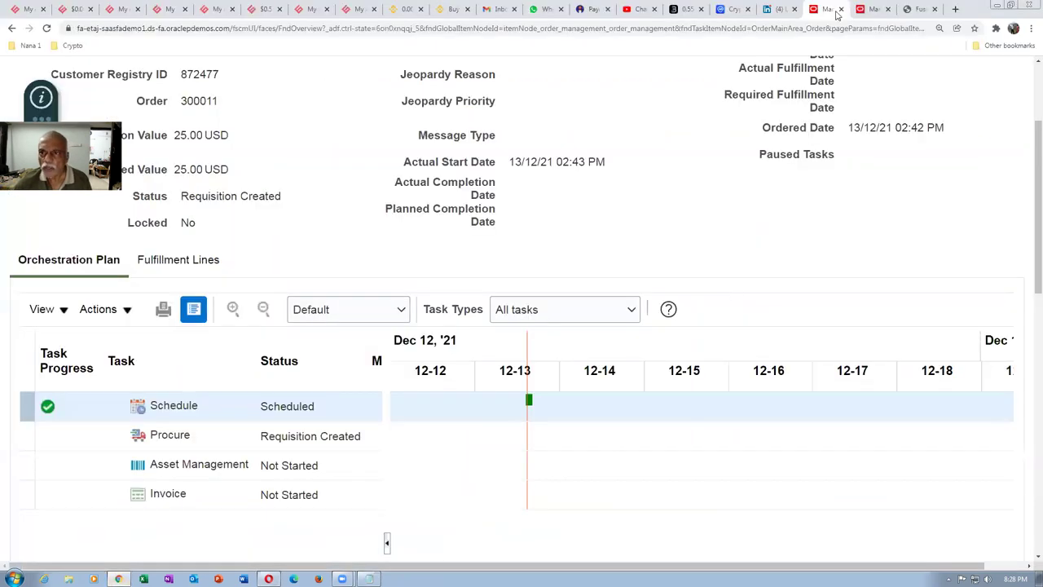
# - Refresh order 300011's orchestration process so its status moves from Requisition Created to Awaiting Shipping
pyautogui.moveTo(198, 196); pyautogui.dragTo(259, 194)
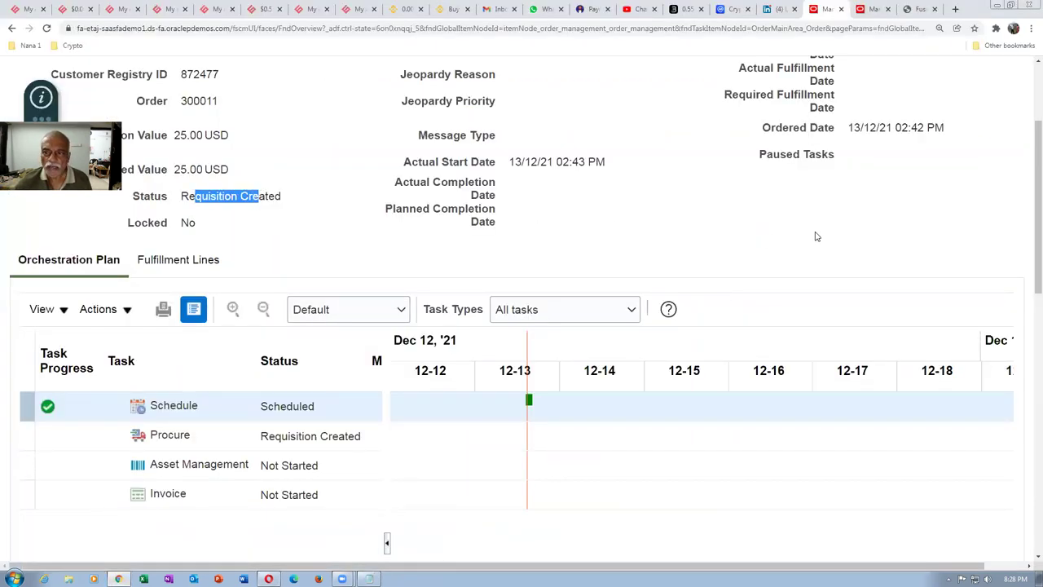
pyautogui.scroll(2, 818, 236)
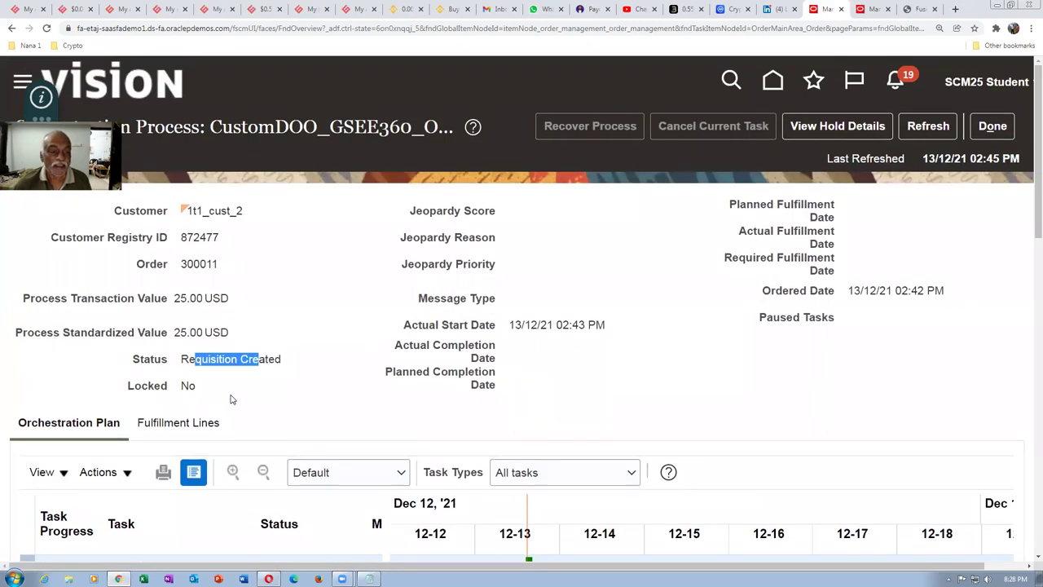
pyautogui.click(923, 122)
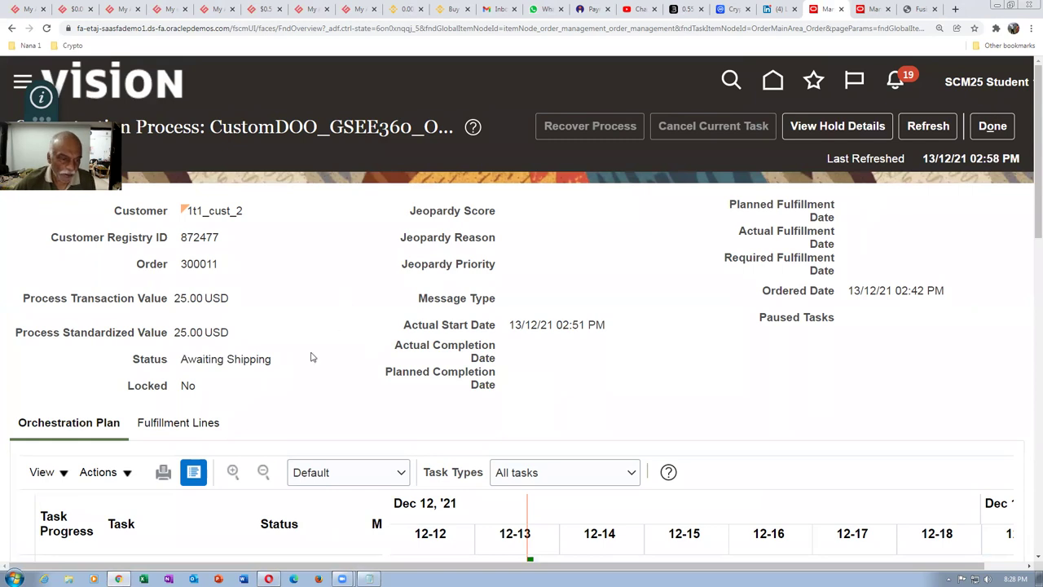
pyautogui.moveTo(195, 360); pyautogui.dragTo(249, 362)
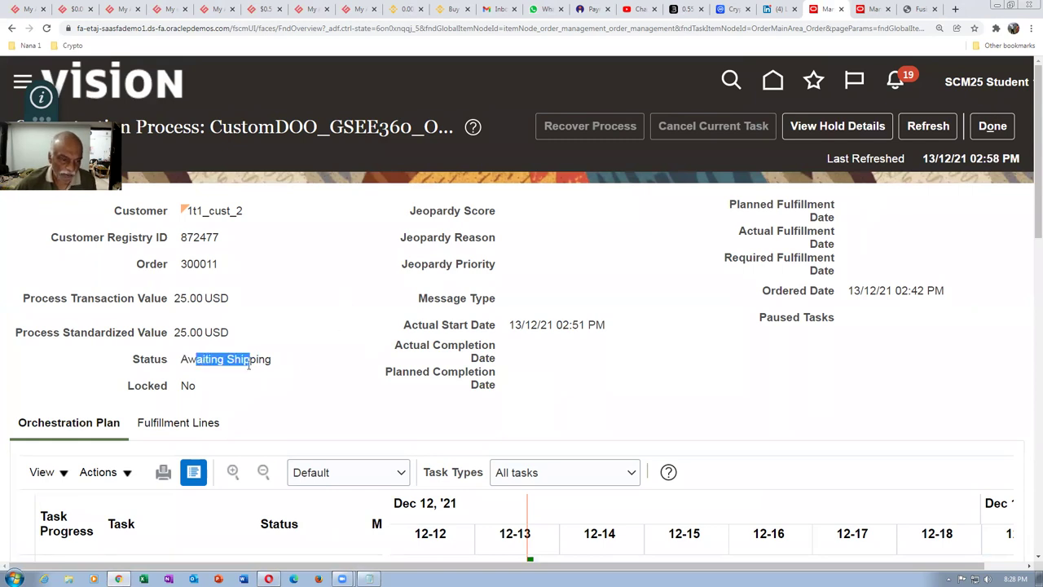
# - Review the fulfillment lines, noting requisition 204109 and the drop shipment PO number
pyautogui.click(193, 425)
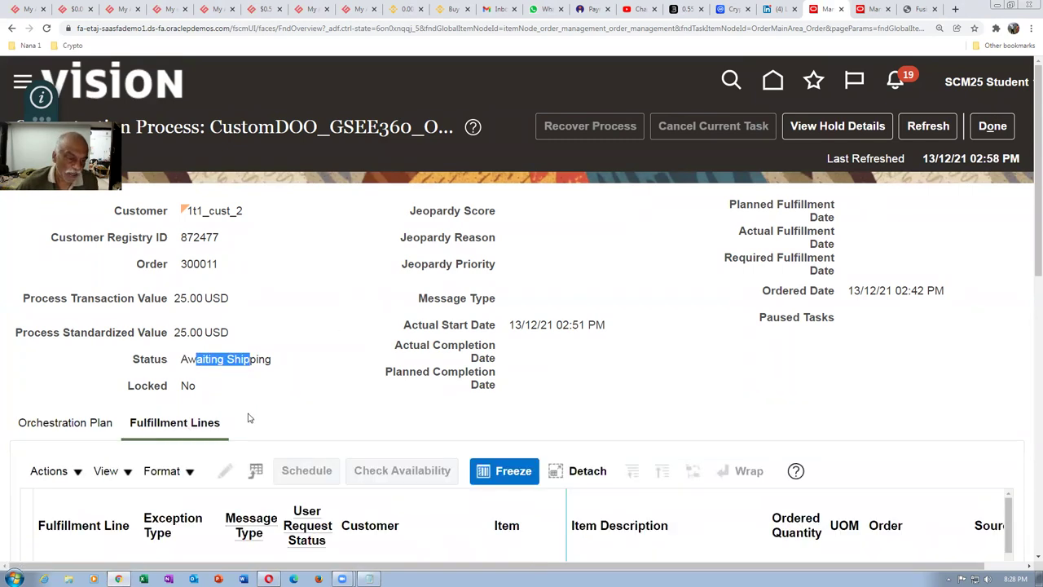
pyautogui.scroll(-7, 247, 419)
pyautogui.scroll(-2, 247, 418)
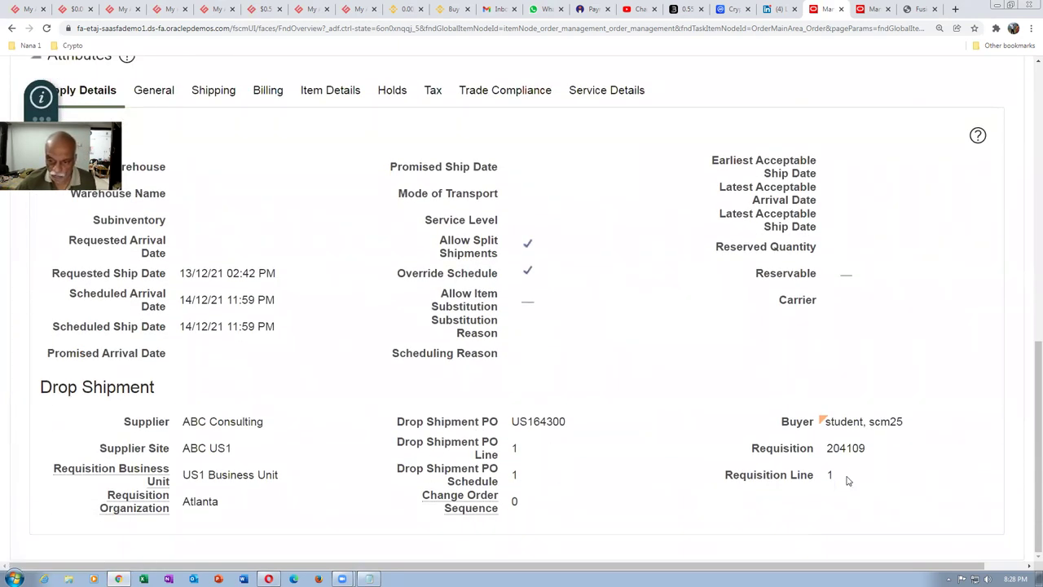
pyautogui.moveTo(835, 448); pyautogui.dragTo(801, 472)
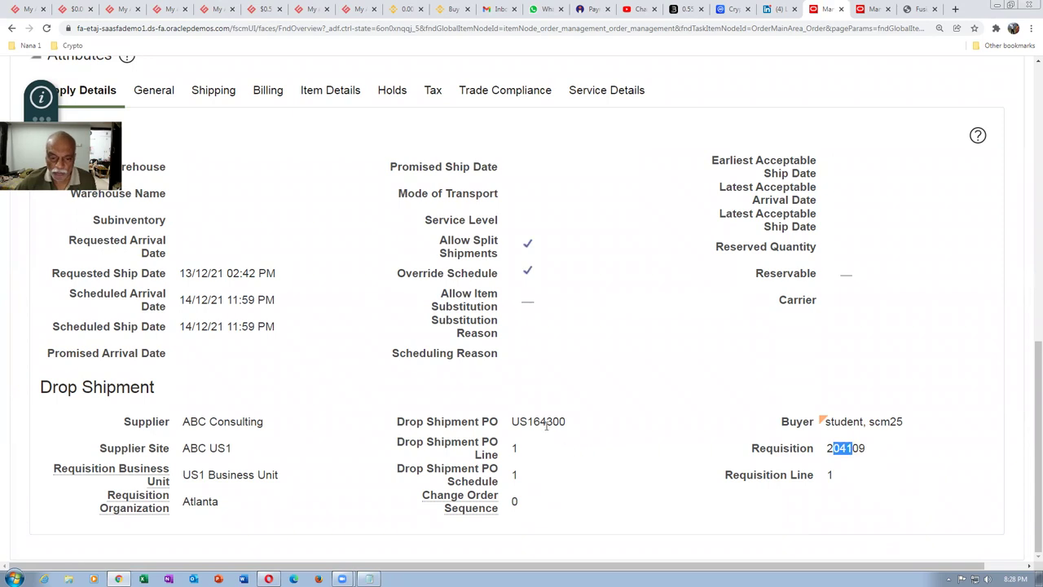
pyautogui.moveTo(528, 423); pyautogui.dragTo(558, 422)
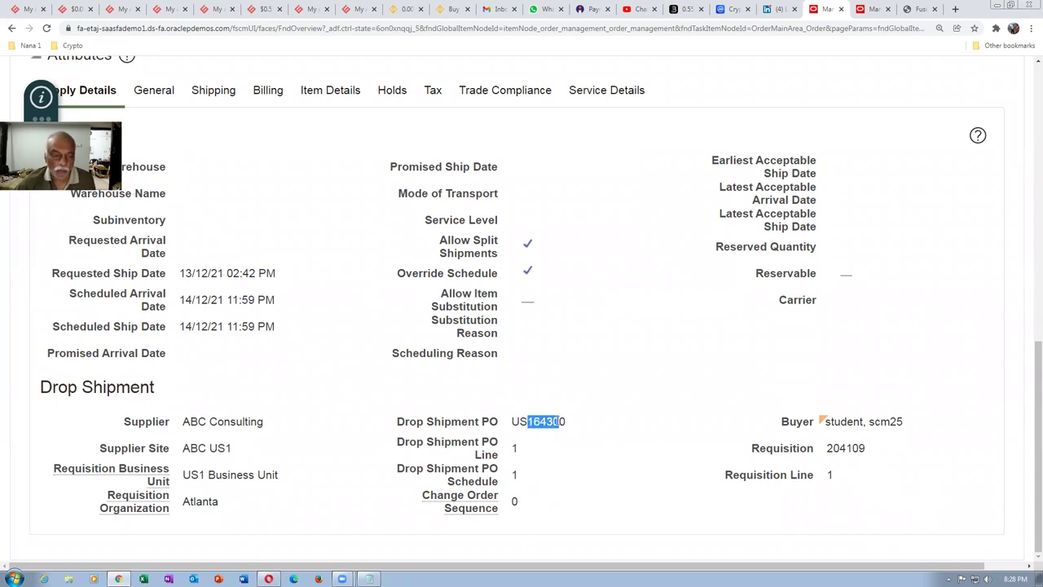
pyautogui.scroll(2, 389, 329)
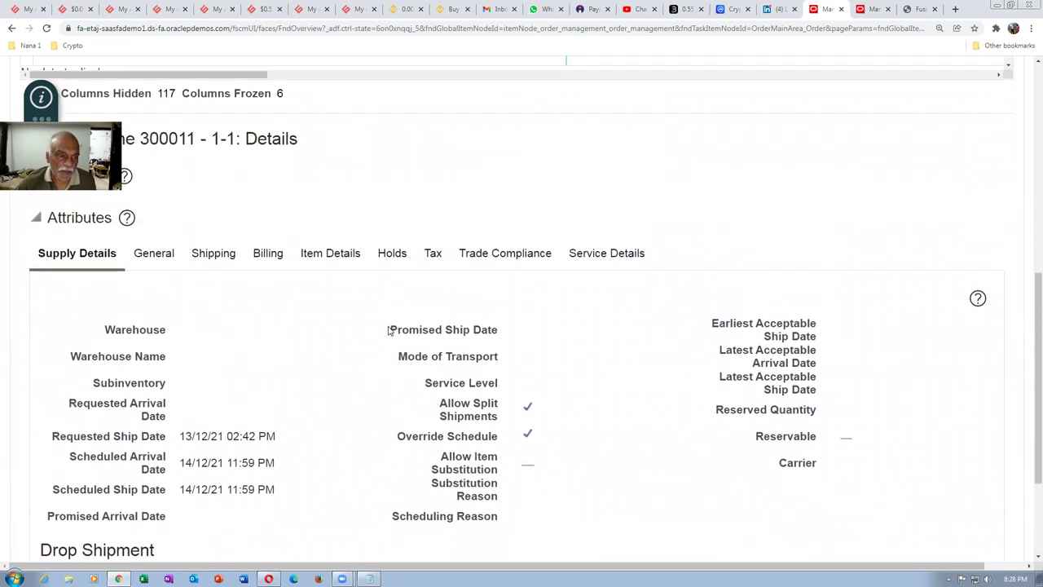
pyautogui.scroll(5, 389, 330)
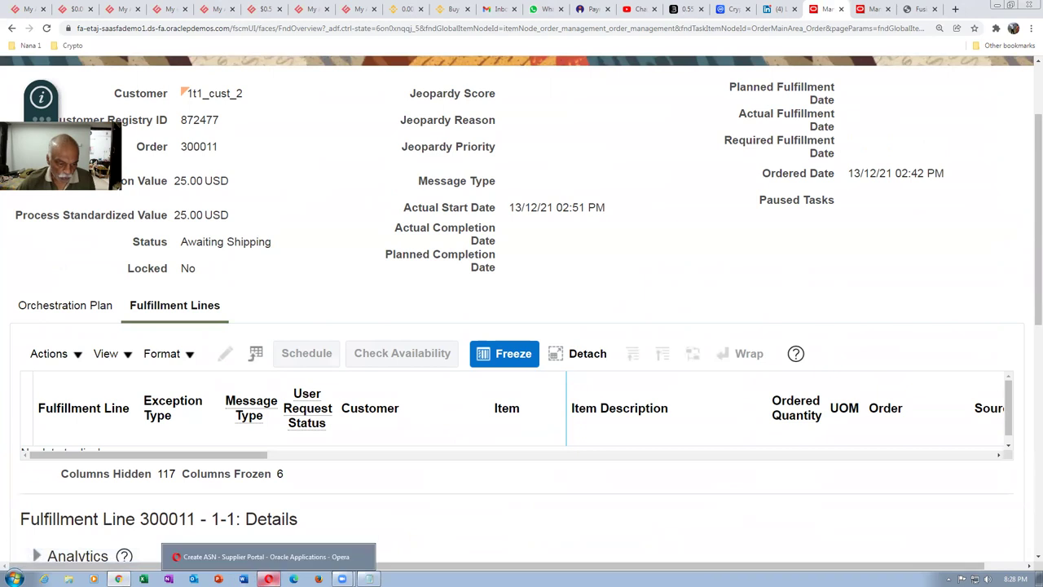
# - Submit ASN 1t2_asn_1 with one 20 Ea line for PO US164300 and acknowledge the confirmation
pyautogui.click(268, 578)
pyautogui.scroll(-1, 455, 422)
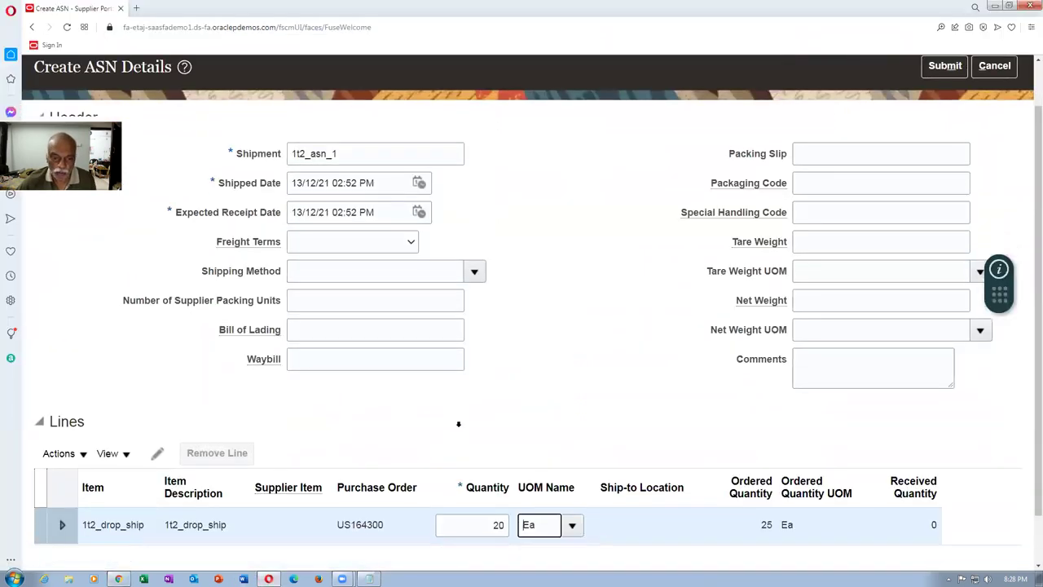
pyautogui.scroll(2, 705, 320)
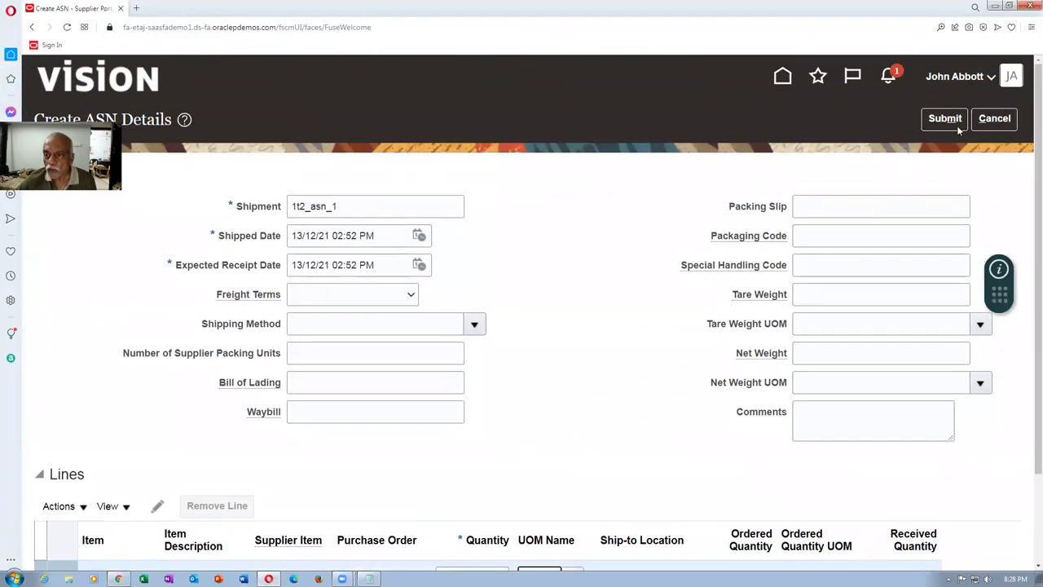
pyautogui.click(945, 119)
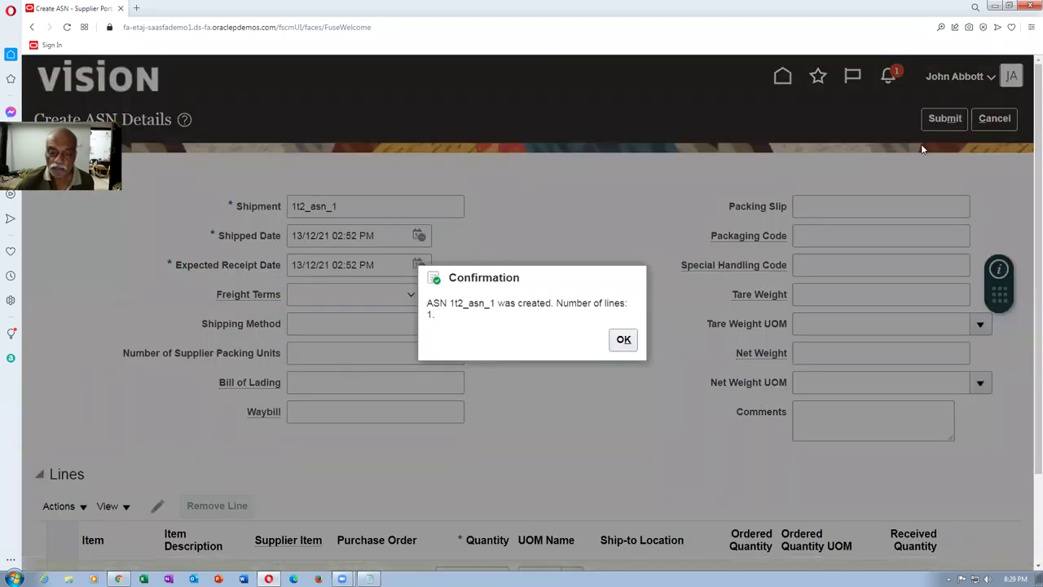
pyautogui.click(623, 341)
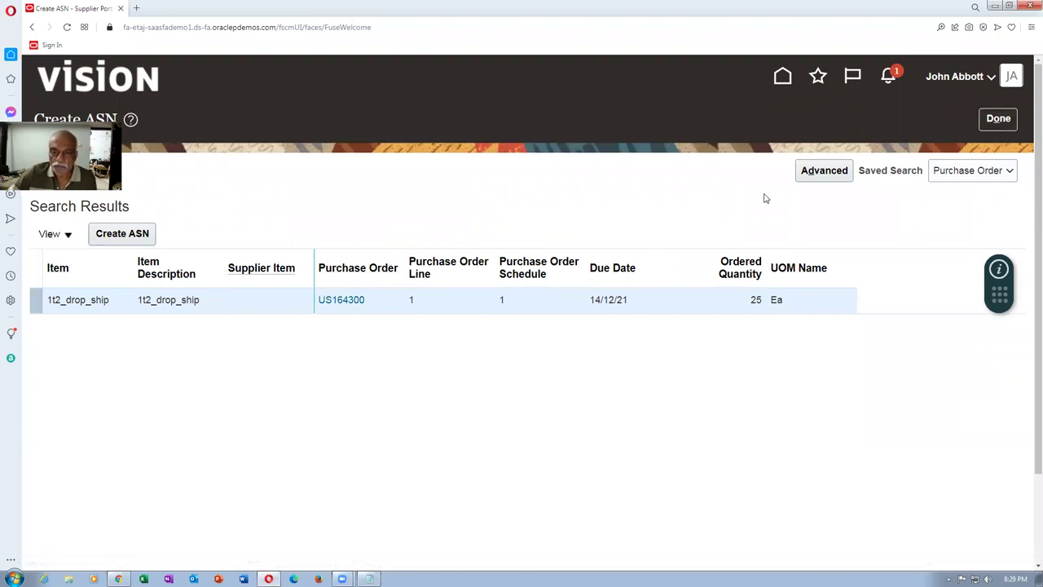
# - Start another ASN for PO US164300, then cancel it without submitting
pyautogui.click(136, 231)
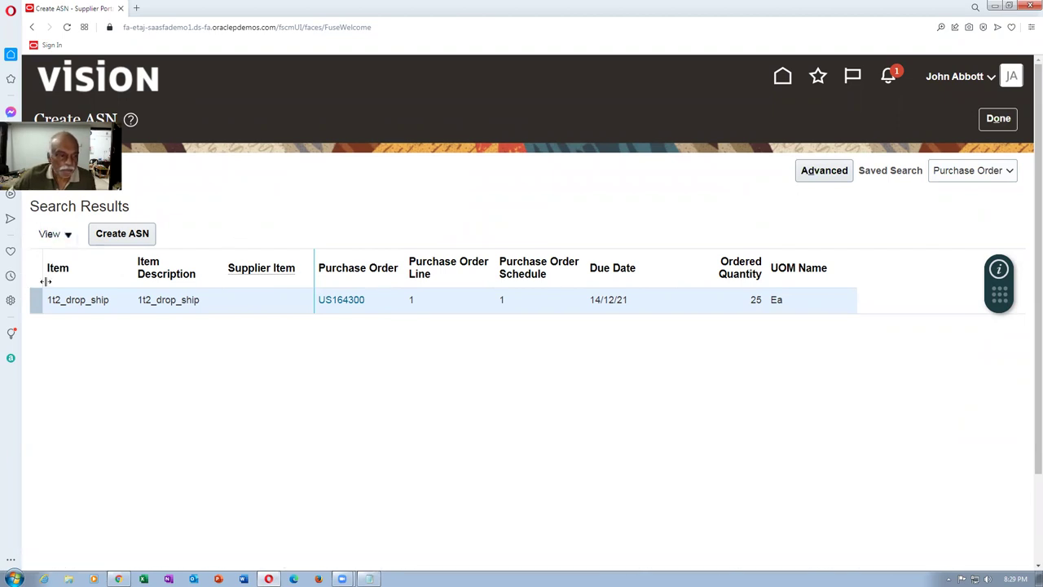
pyautogui.click(120, 235)
pyautogui.scroll(-3, 549, 419)
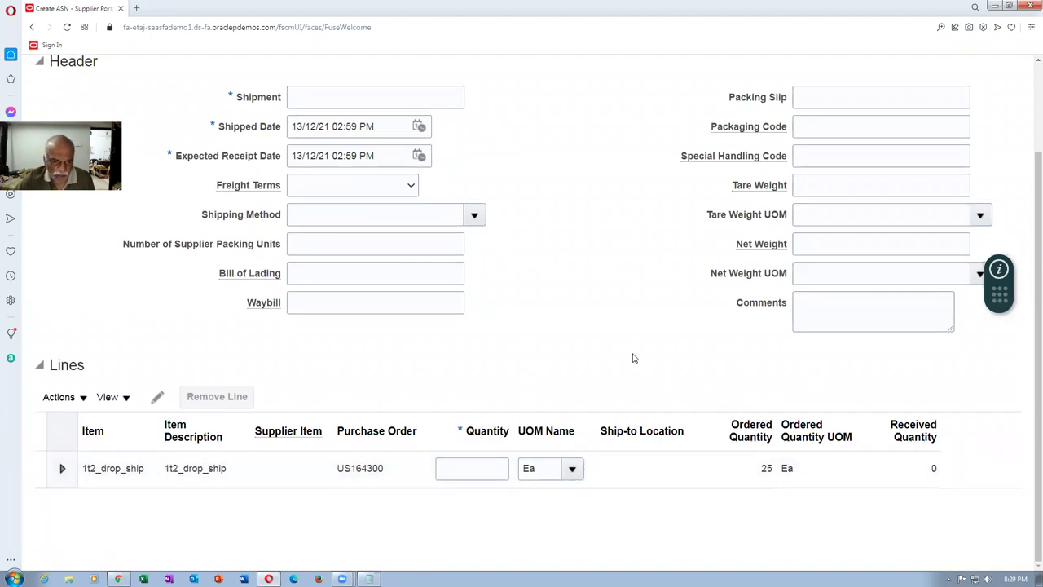
pyautogui.scroll(3, 634, 358)
pyautogui.click(994, 118)
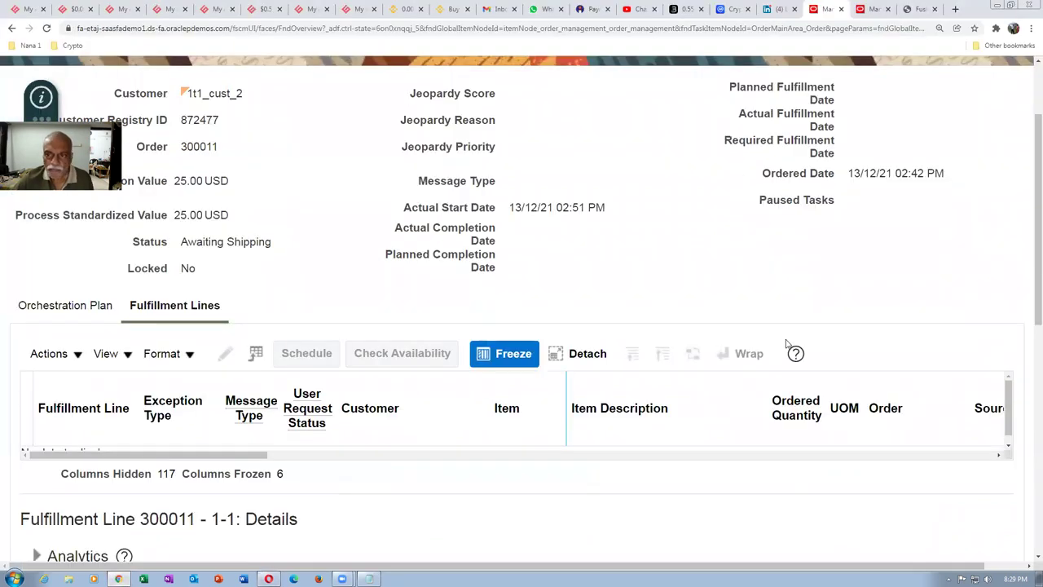
# - Reload order 300011's orchestration process and check its updated status value after shipment
pyautogui.scroll(3, 880, 358)
pyautogui.click(941, 130)
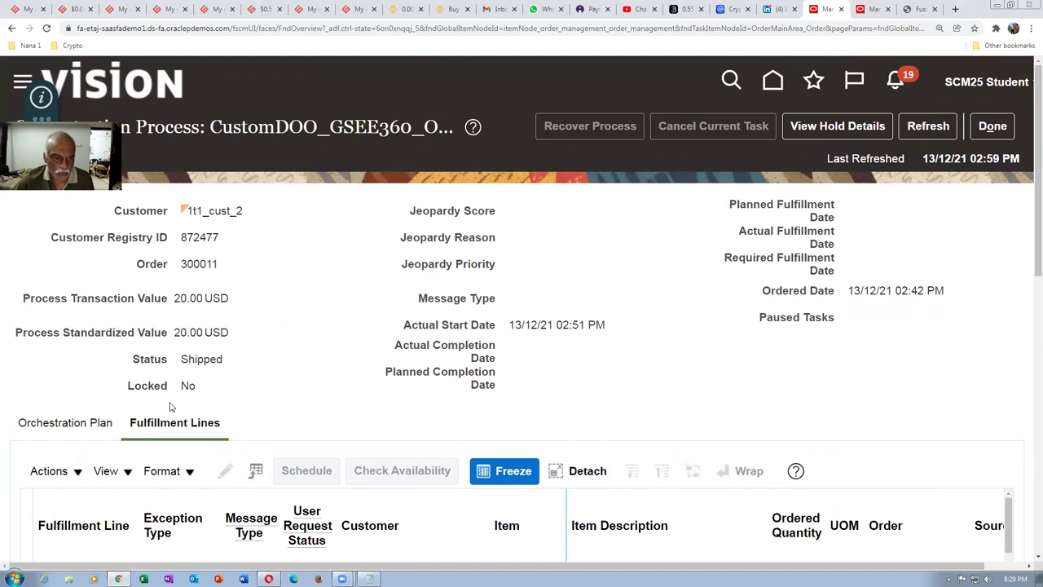
pyautogui.moveTo(185, 331); pyautogui.dragTo(232, 335)
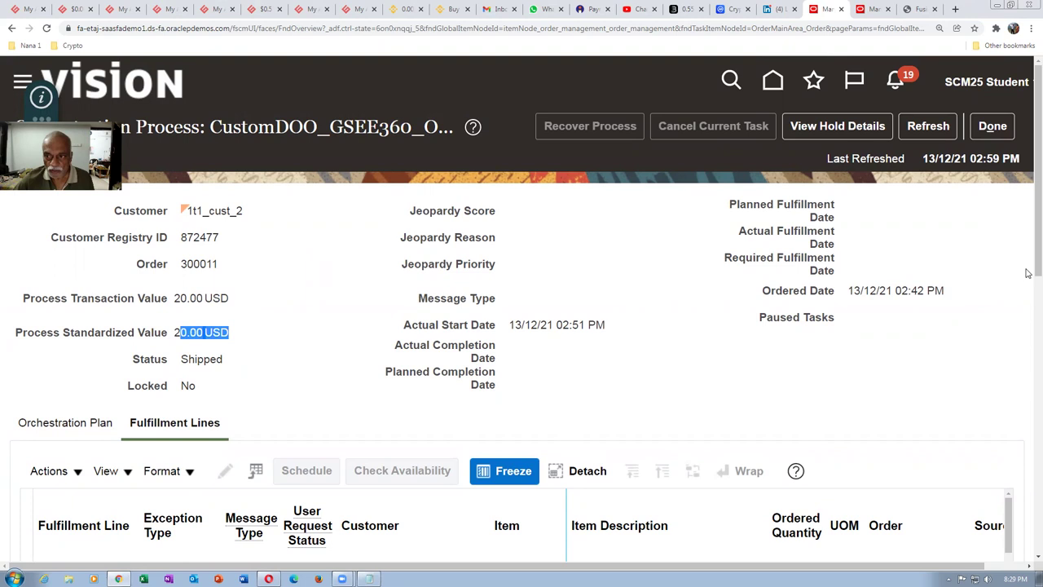
pyautogui.scroll(-3, 1026, 307)
pyautogui.scroll(3, 1027, 261)
pyautogui.scroll(1, 1027, 260)
# - Refresh the order's fulfillment lines: line 1-1 (20 Ea) Shipped, line 1-2 Awaiting Shipping
pyautogui.click(990, 125)
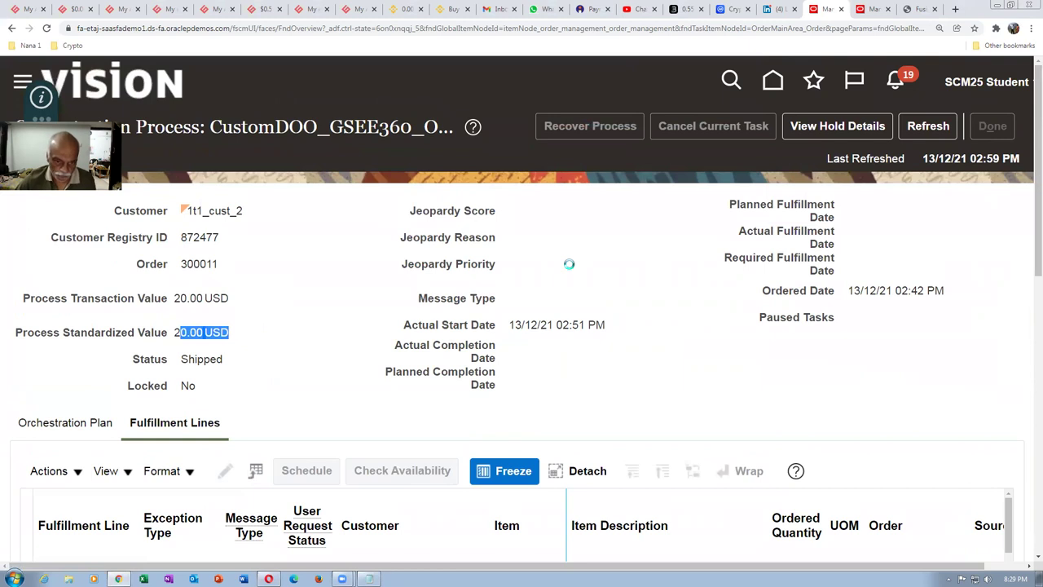
pyautogui.scroll(-2, 562, 273)
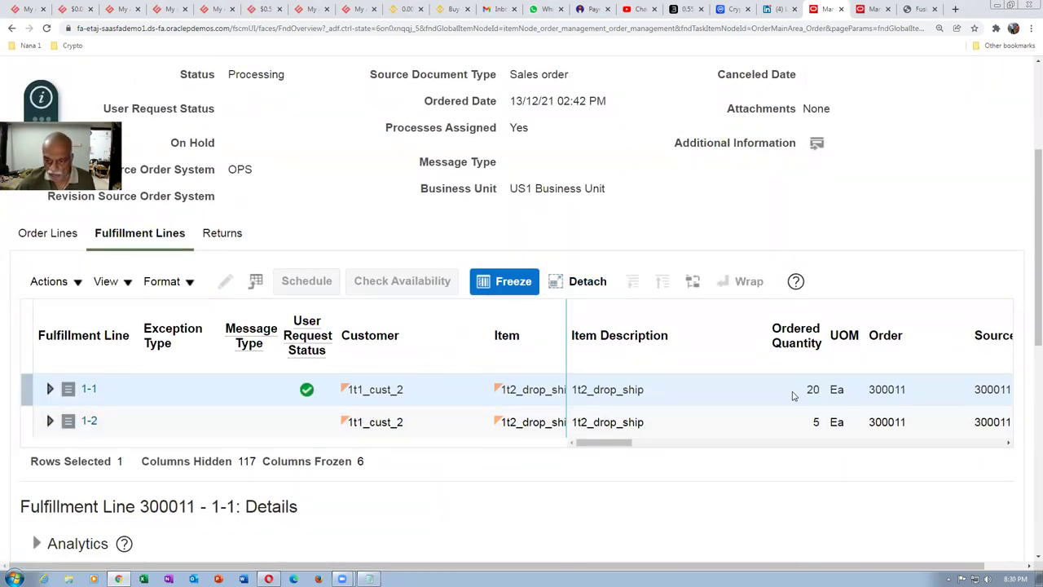
pyautogui.moveTo(609, 442); pyautogui.dragTo(689, 459)
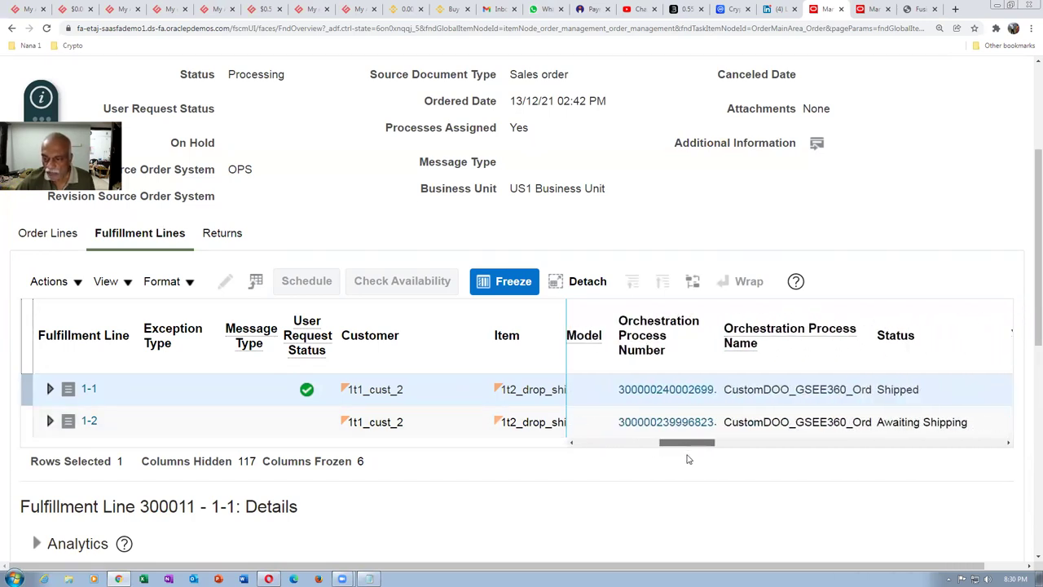
pyautogui.scroll(3, 973, 275)
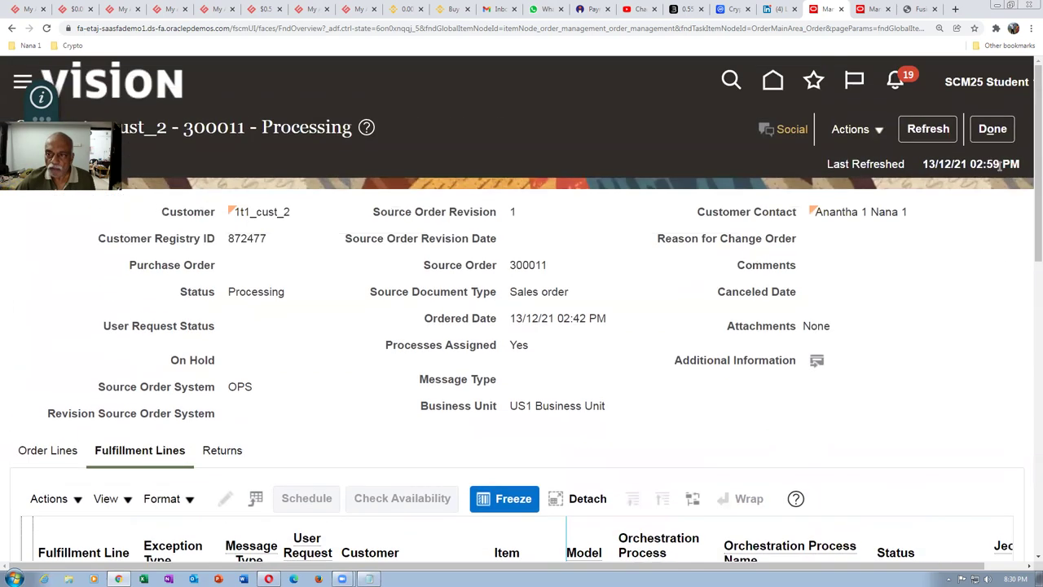
pyautogui.click(927, 130)
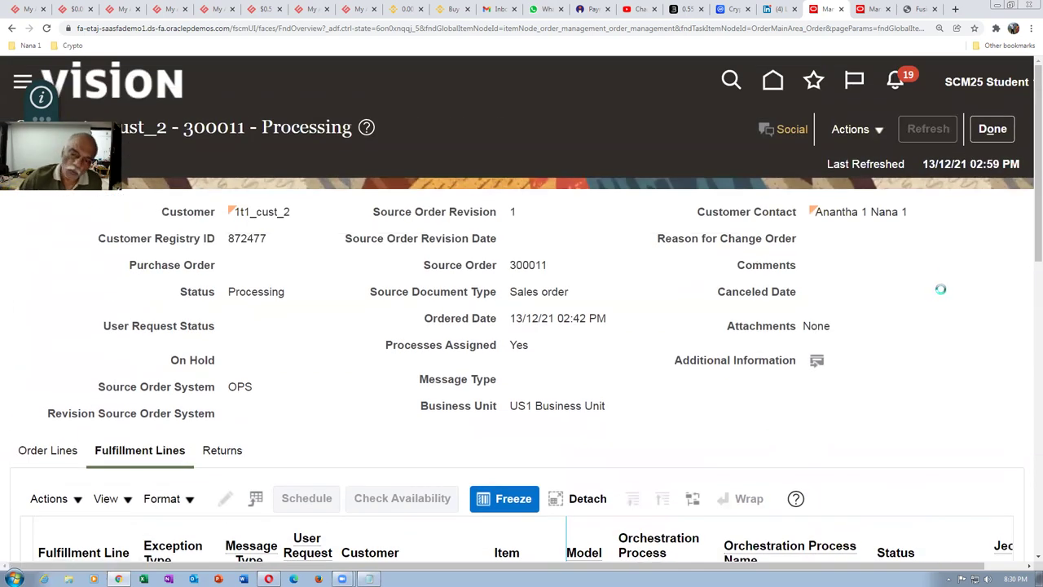
pyautogui.scroll(-3, 943, 292)
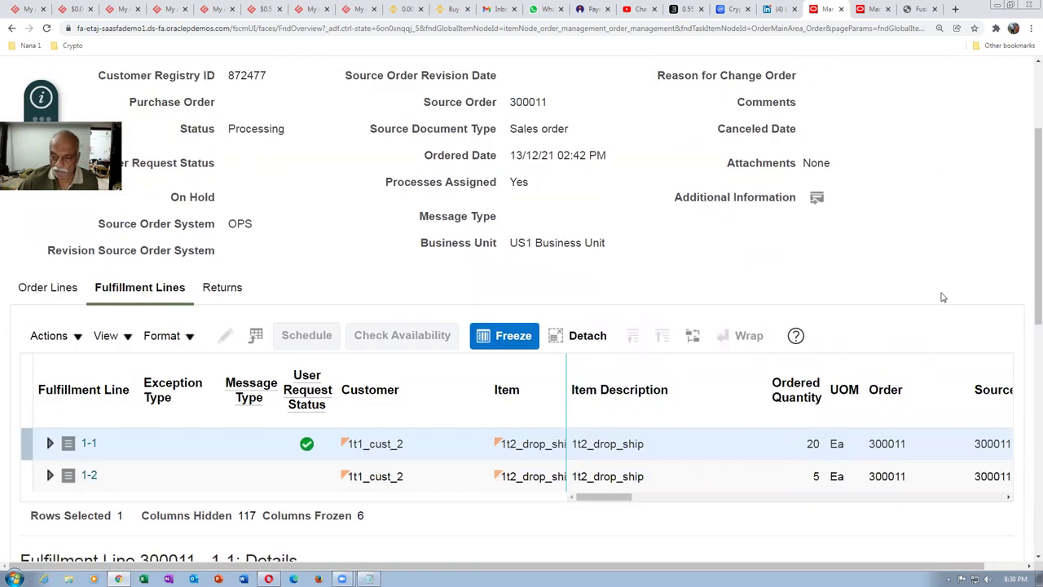
pyautogui.moveTo(585, 498); pyautogui.dragTo(666, 505)
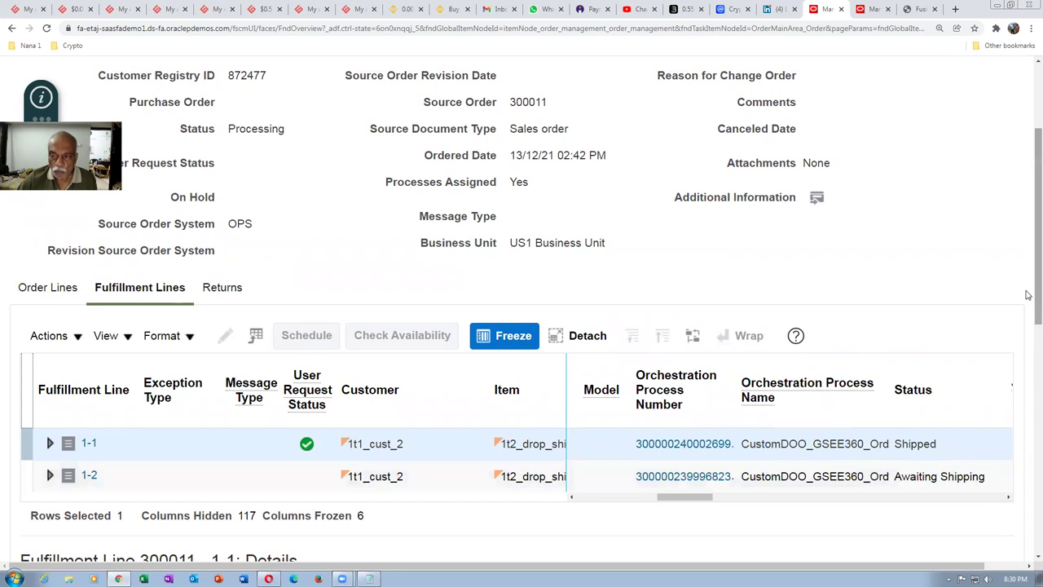
pyautogui.scroll(3, 1027, 295)
# - Return to the order 300011 overview and refresh its order line statuses
pyautogui.click(997, 128)
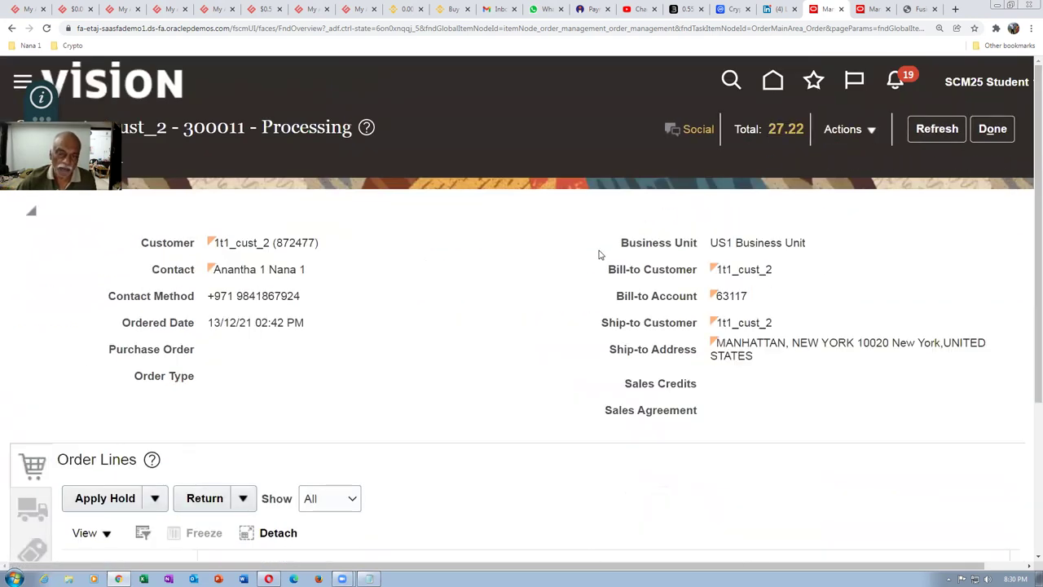
pyautogui.scroll(-2, 598, 256)
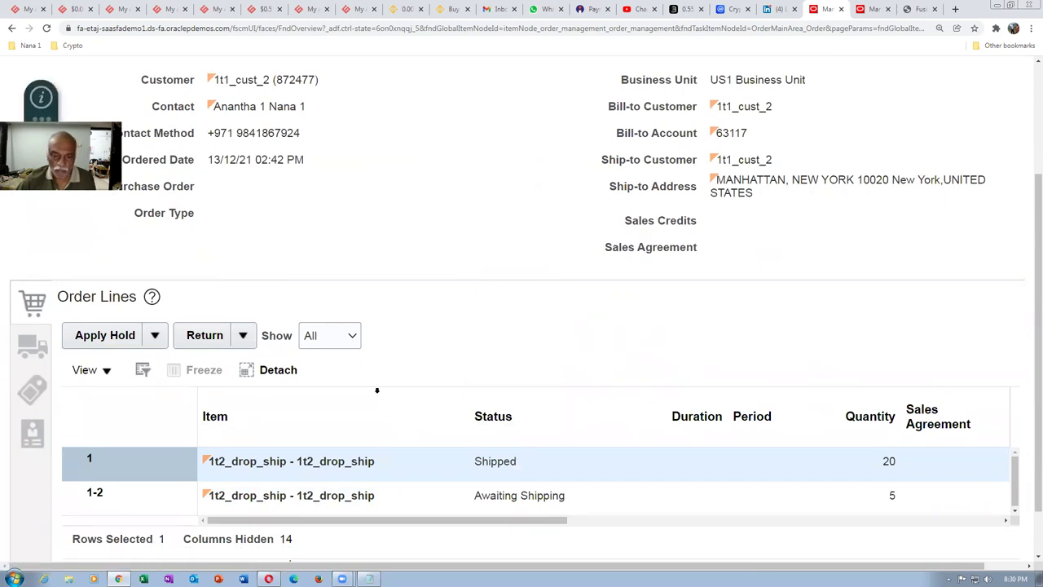
pyautogui.scroll(2, 774, 338)
pyautogui.click(937, 133)
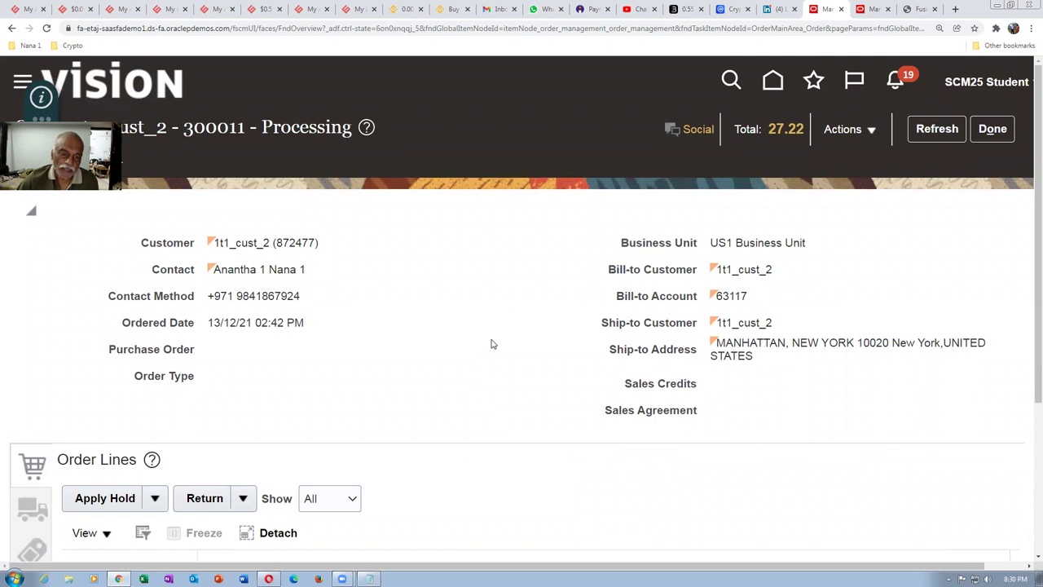
pyautogui.scroll(-2, 492, 346)
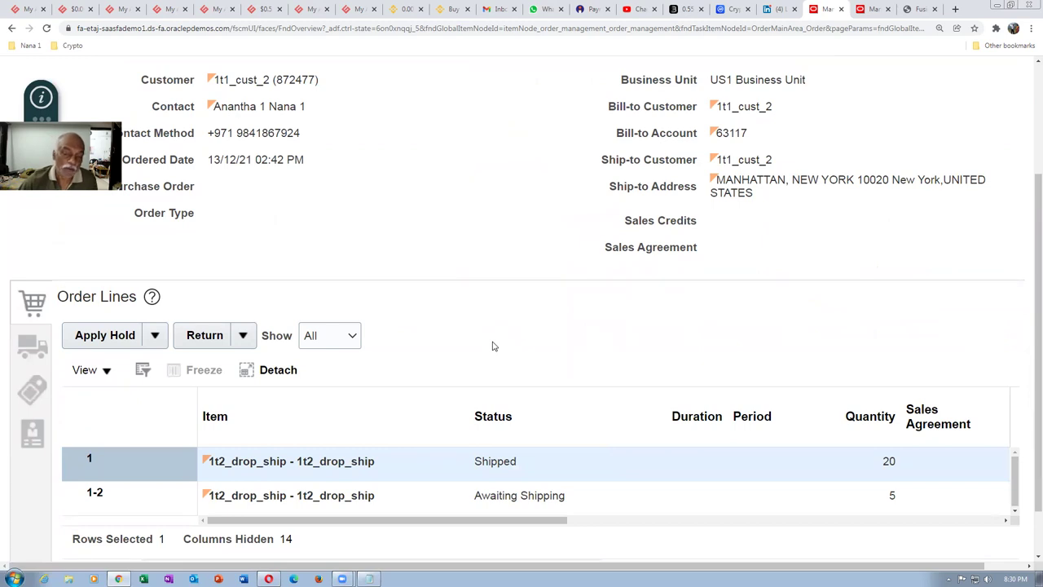
pyautogui.scroll(2, 492, 346)
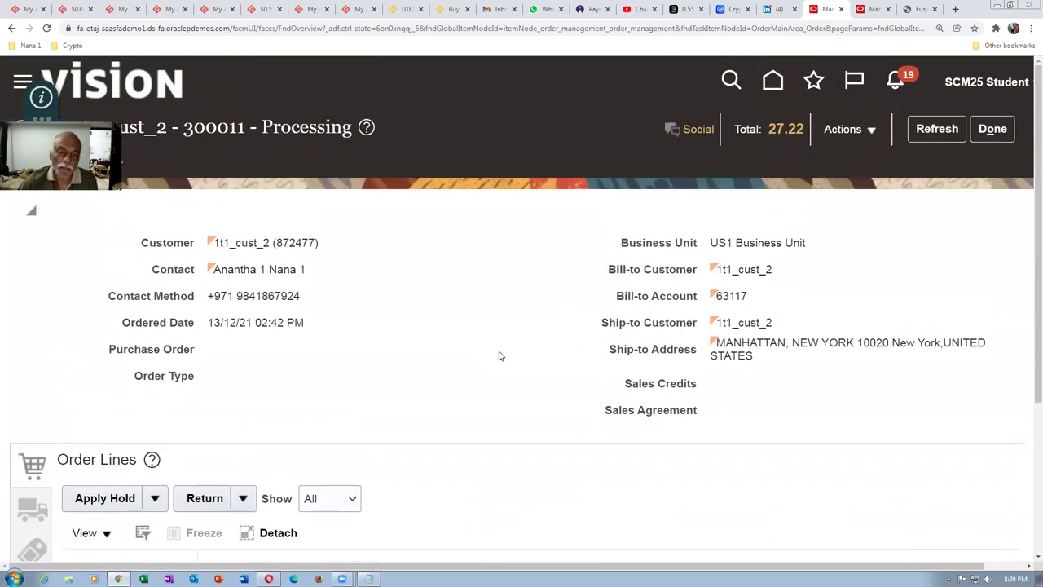
pyautogui.scroll(-2, 486, 357)
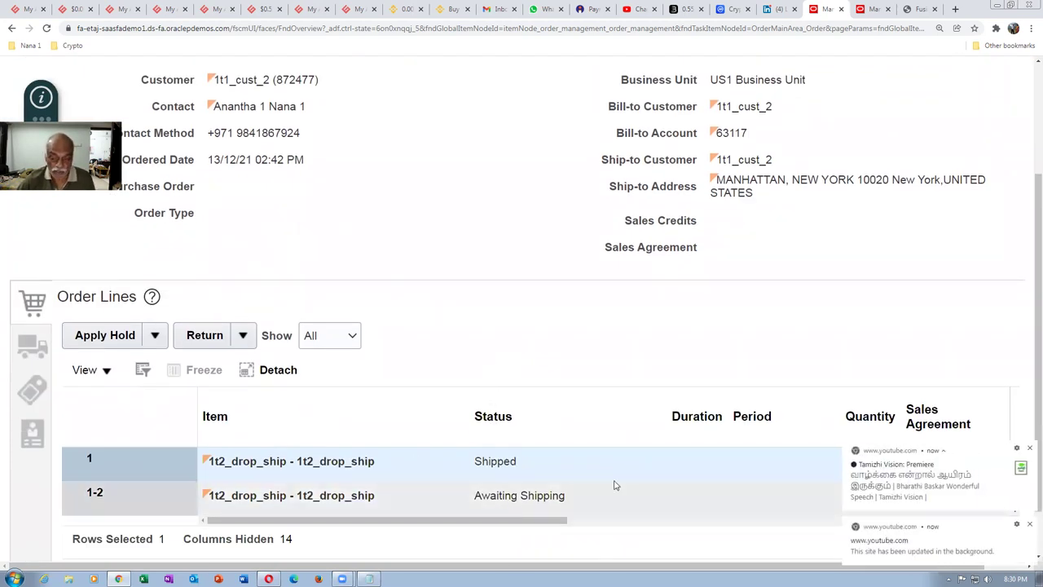
# - Close the browser notifications and reload: line 1 Shipped (20), line 1-2 Awaiting Shipping (5)
pyautogui.click(1029, 448)
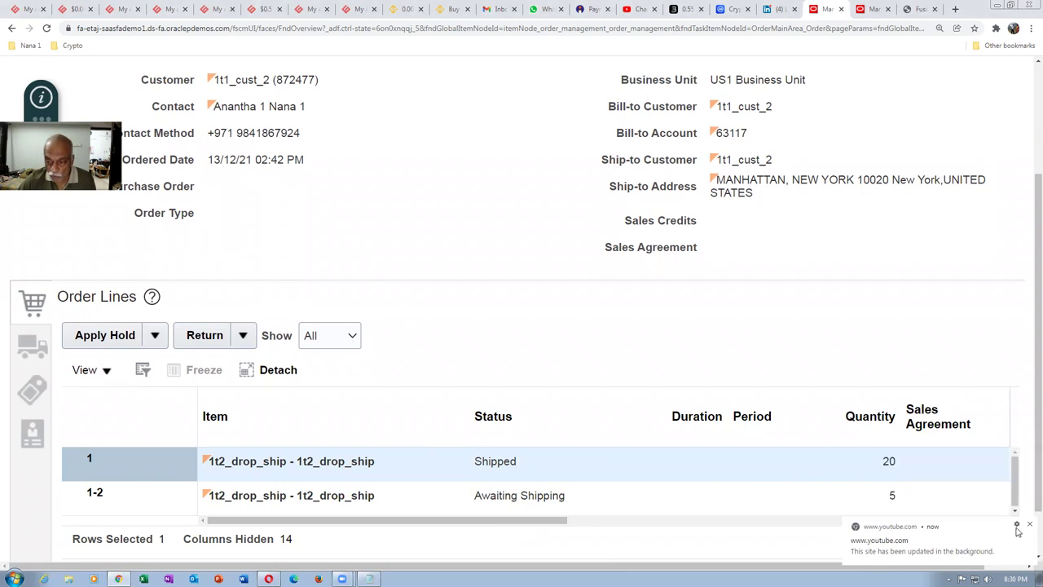
pyautogui.click(1028, 523)
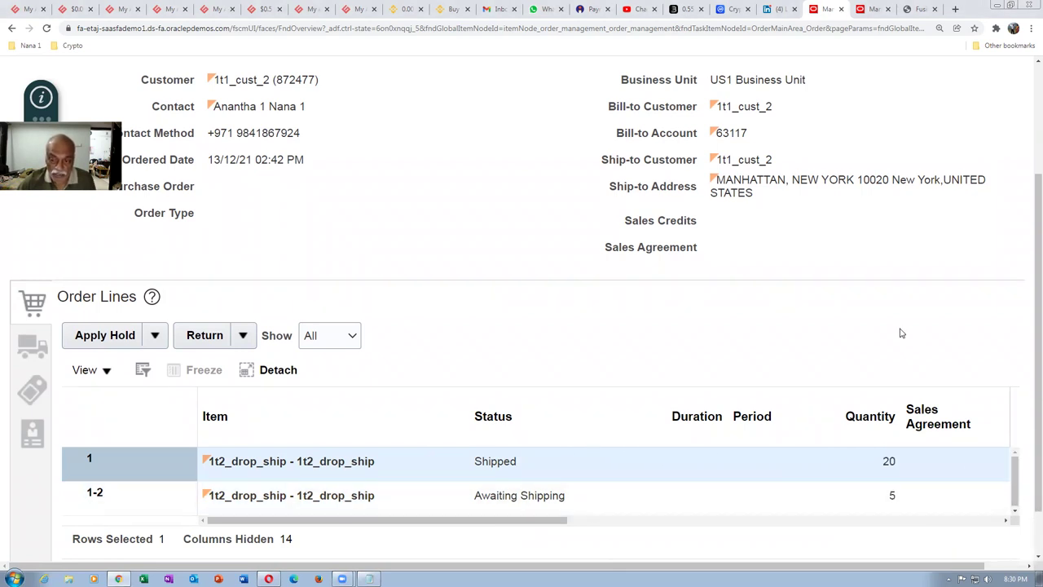
pyautogui.scroll(2, 912, 305)
pyautogui.click(939, 130)
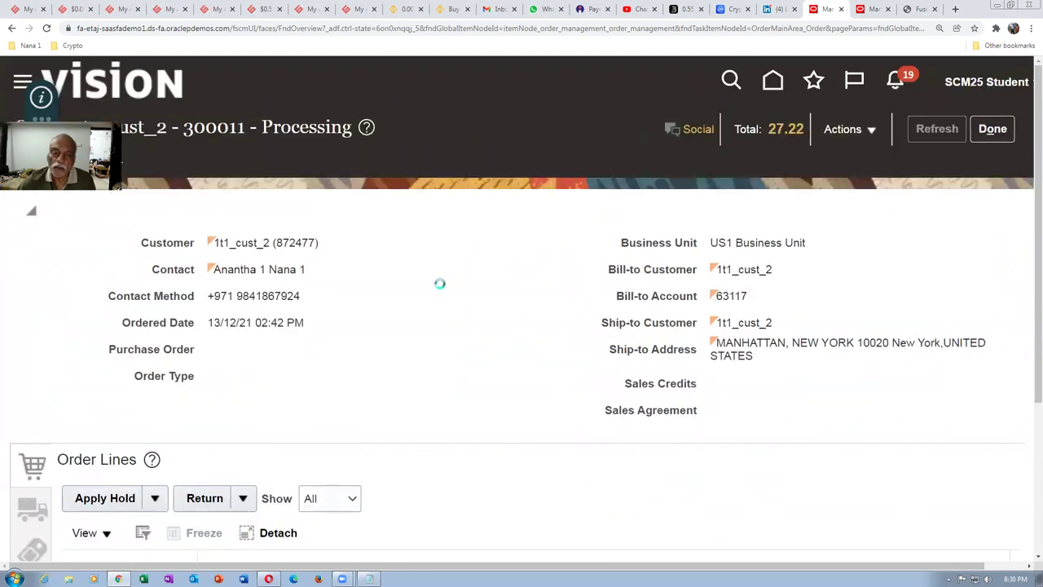
pyautogui.scroll(-3, 447, 288)
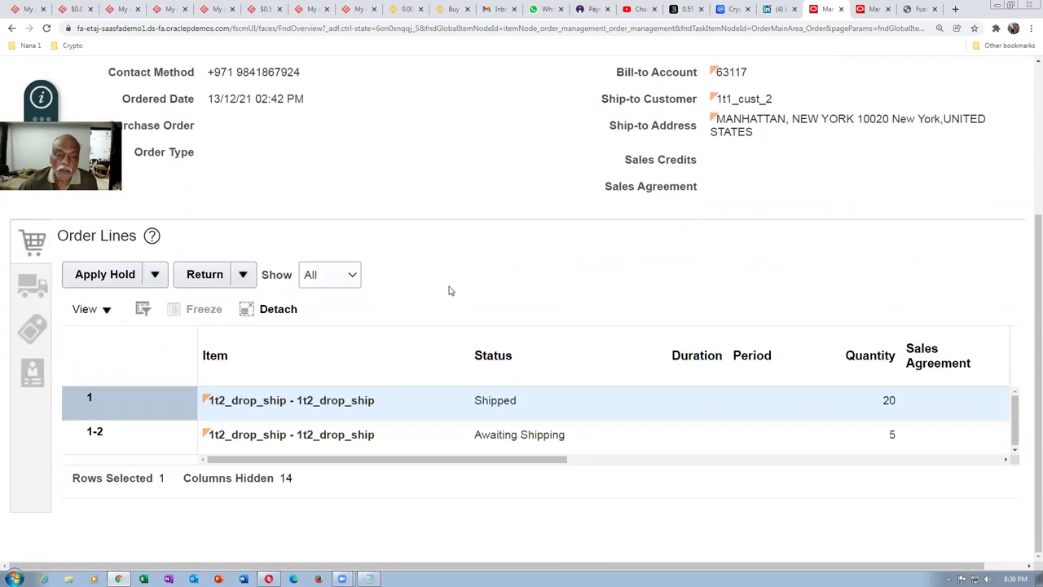